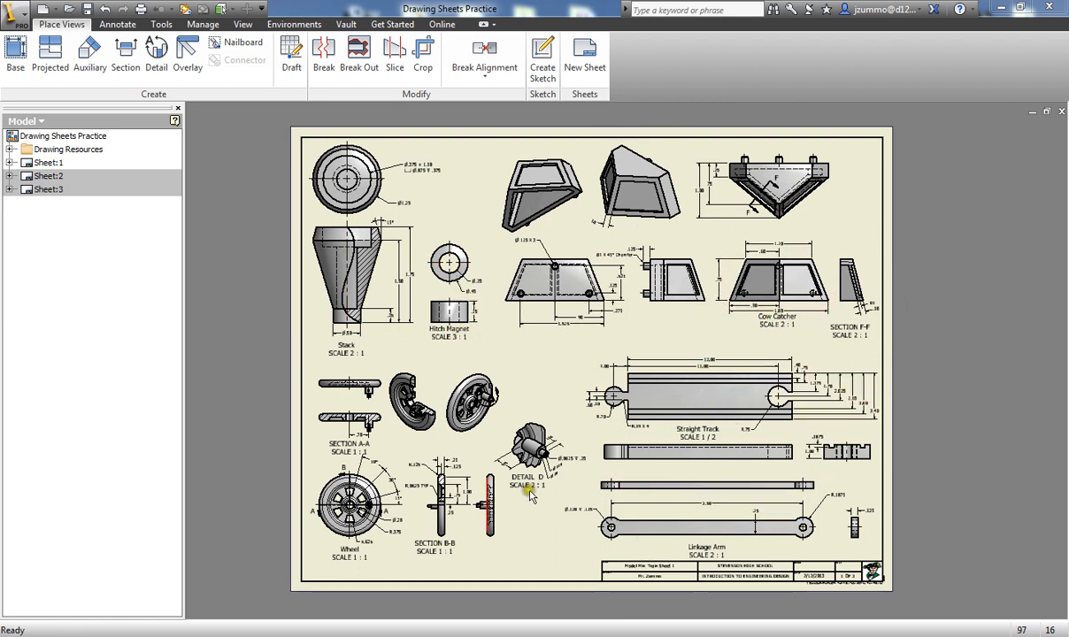
Open Sheet:2 and examine the train assembly, exploded view, parts list, train body and peg drawings
double_click(43, 177)
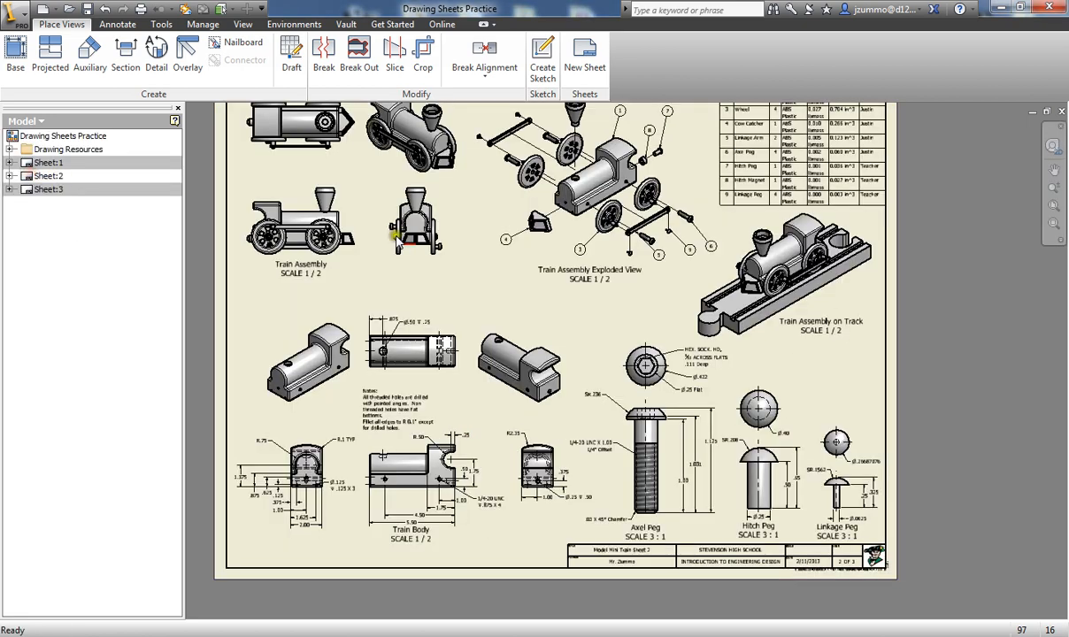
middle_click_drag(451, 276, 438, 334)
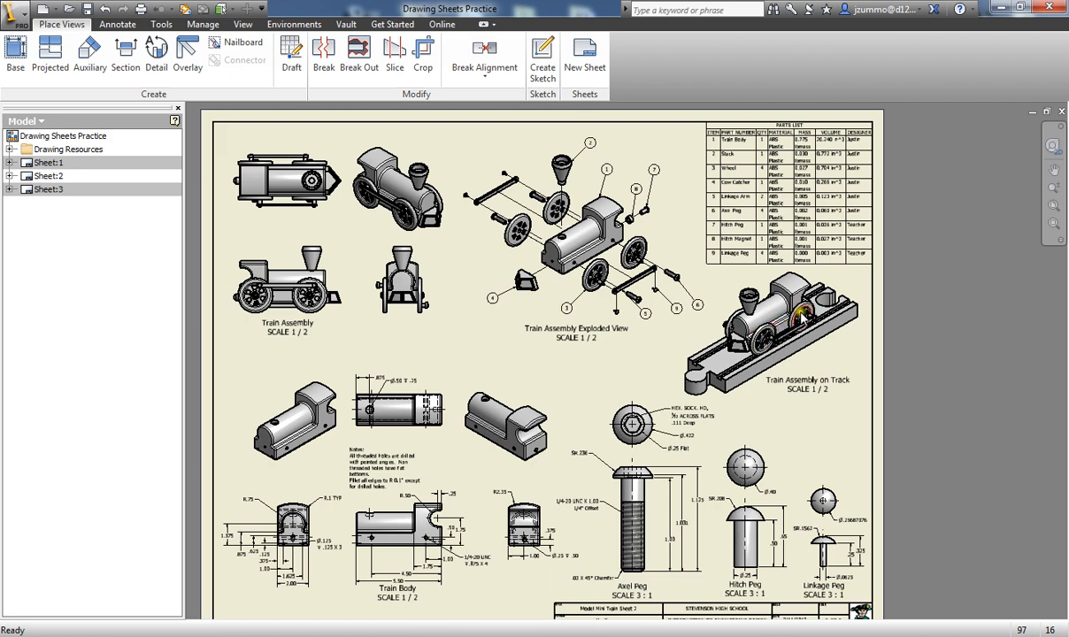
middle_click_drag(783, 411, 802, 345)
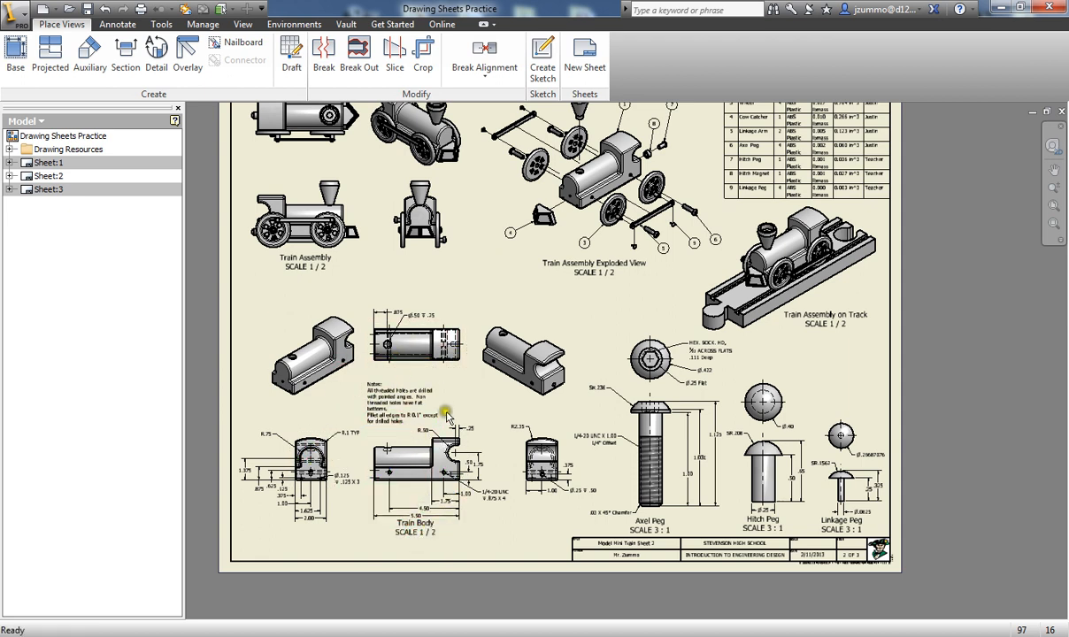
scroll(469, 389, "down", 4)
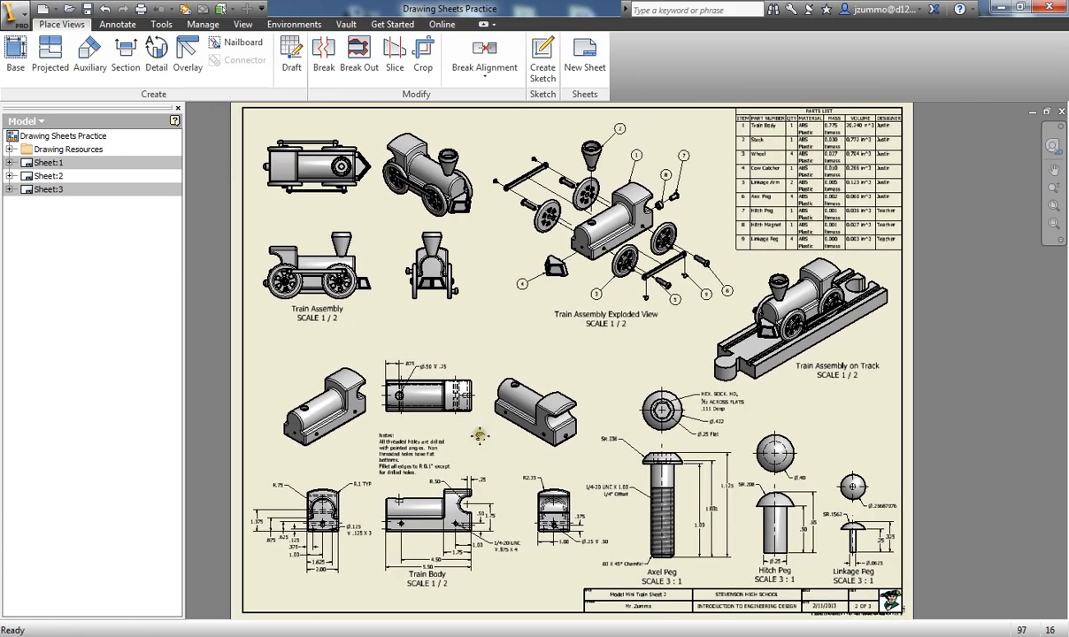
scroll(485, 436, "up", 4)
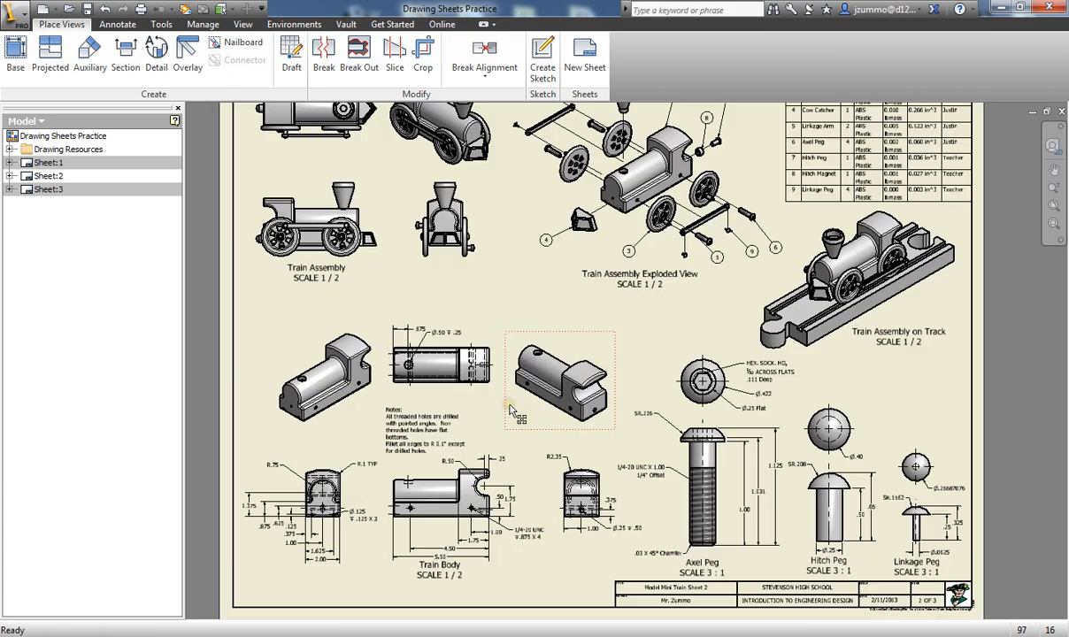
mouse_move(489, 285)
middle_mouse_down()
mouse_move(529, 327)
mouse_move(518, 353)
mouse_move(527, 358)
middle_mouse_up()
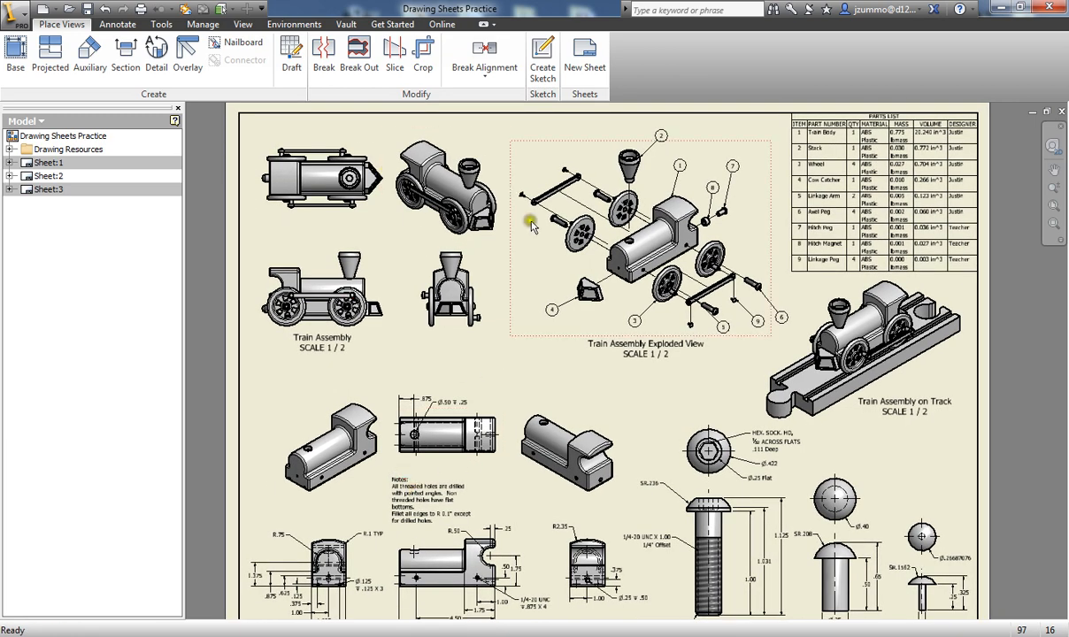
mouse_move(502, 388)
middle_mouse_down()
mouse_move(509, 354)
mouse_move(484, 390)
middle_mouse_up()
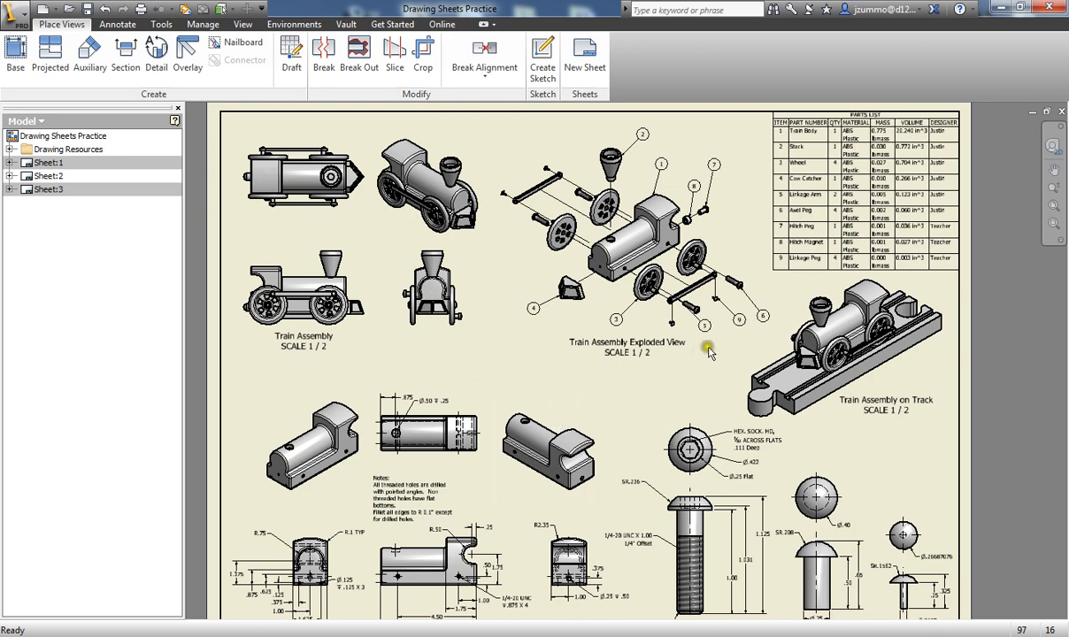
left_click(844, 160)
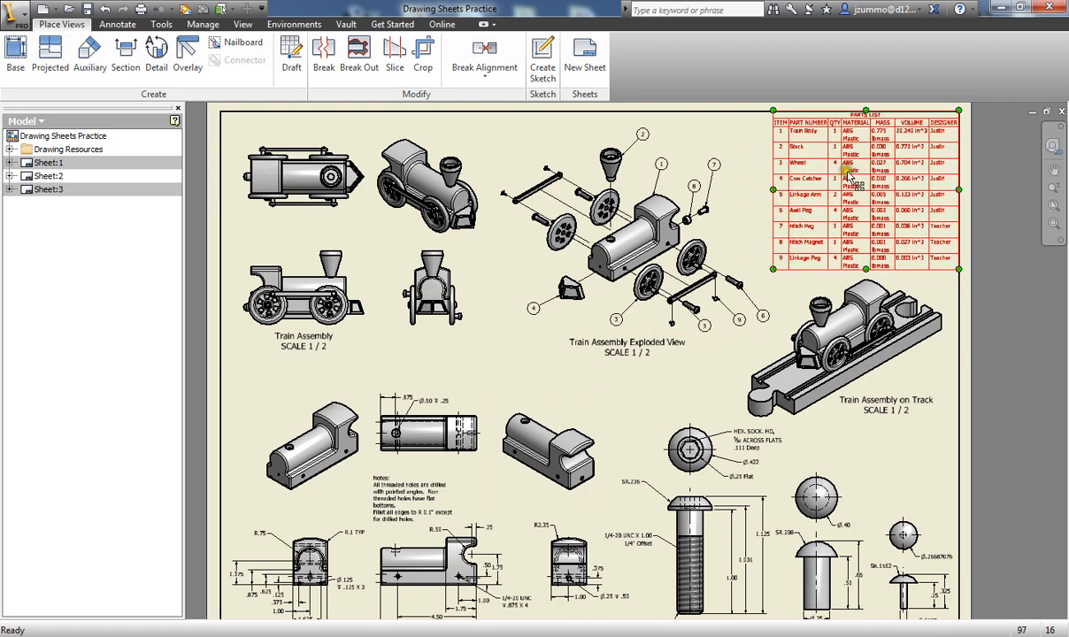
middle_click_drag(546, 406, 582, 336)
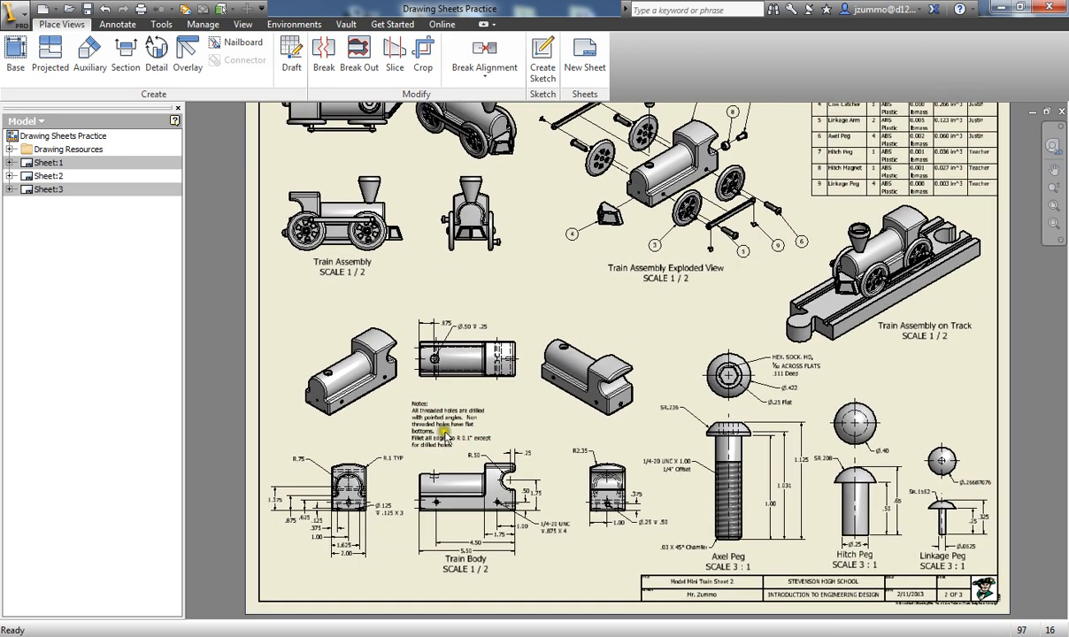
Read the notes on threaded holes and edge fillets beside the Train Body views
scroll(440, 435, "down", 3)
left_click(440, 441)
scroll(428, 420, "down", 3)
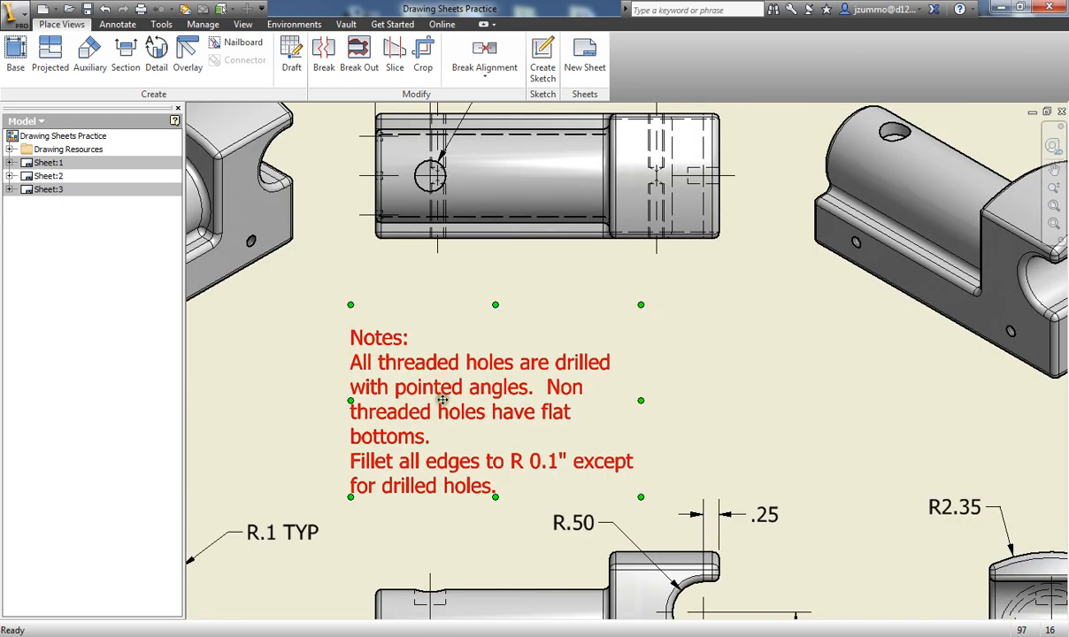
scroll(428, 460, "up", 5)
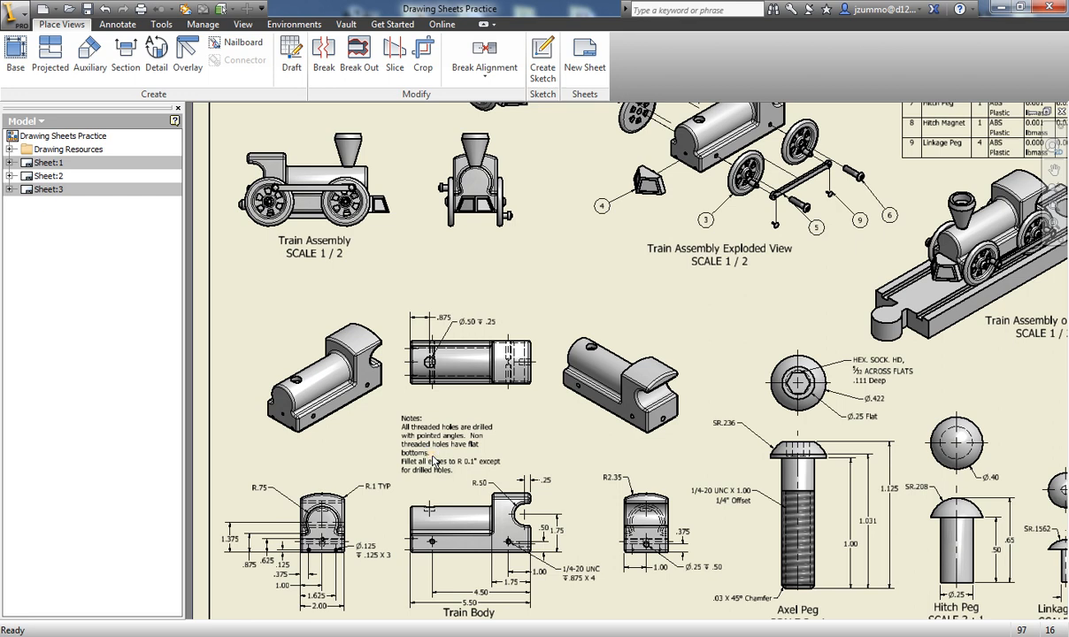
scroll(434, 462, "up", 3)
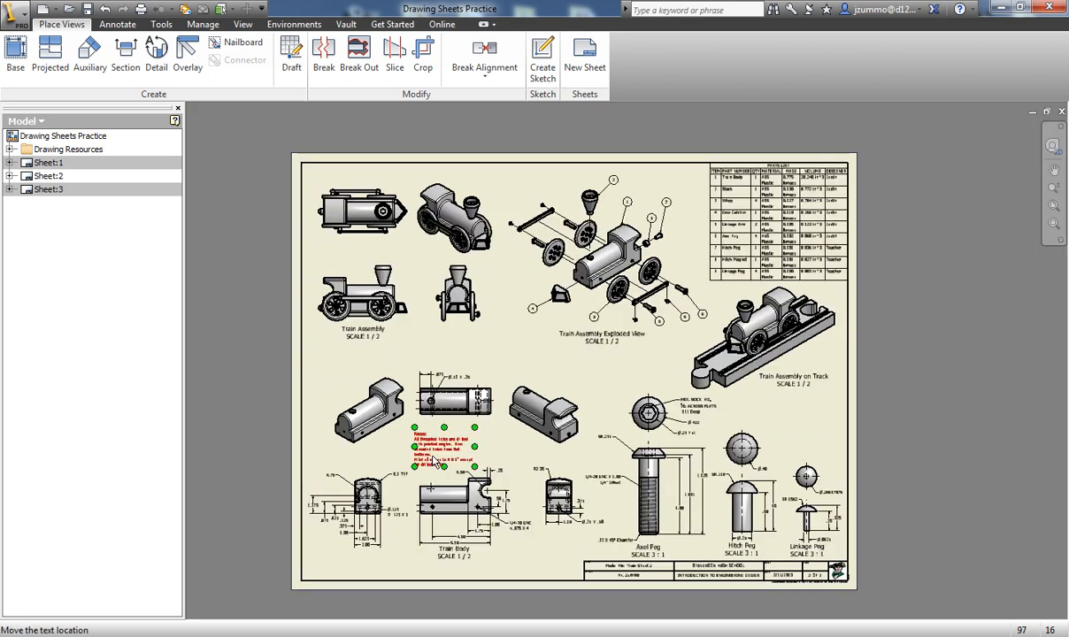
Return to Sheet:1 and begin a base view using the Stack part from the Mini Train Video Tutorials folder
double_click(44, 163)
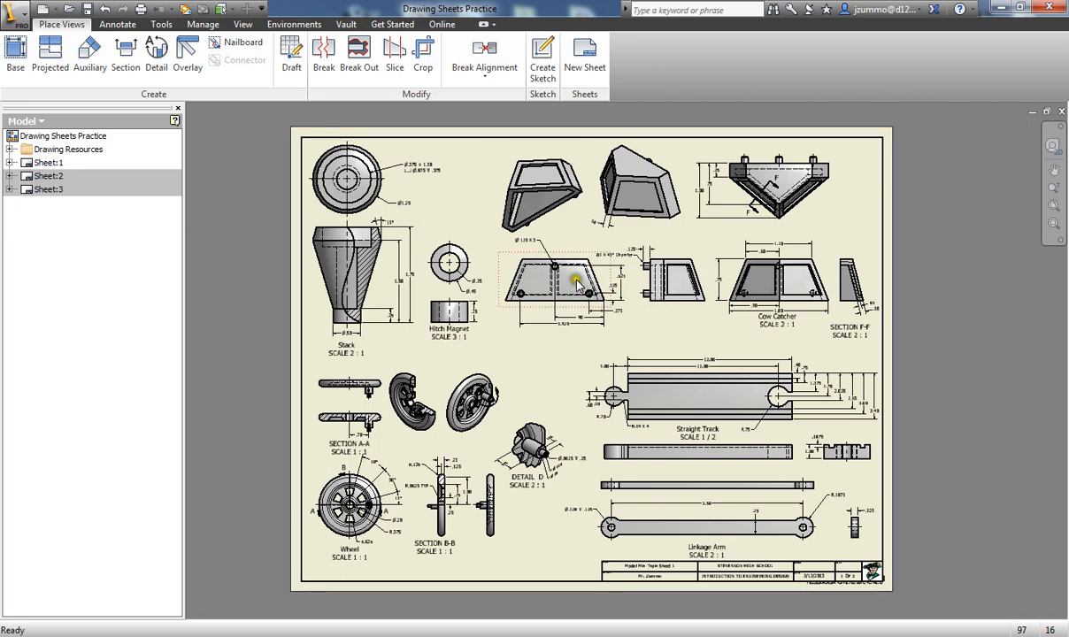
scroll(310, 240, "down", 4)
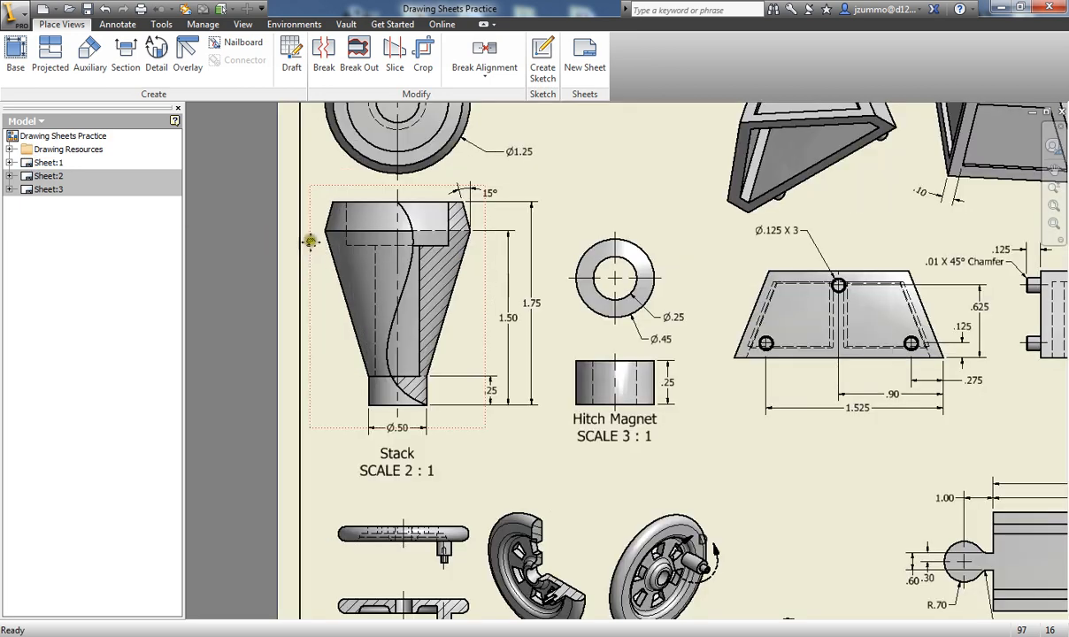
middle_click_drag(309, 241, 563, 358)
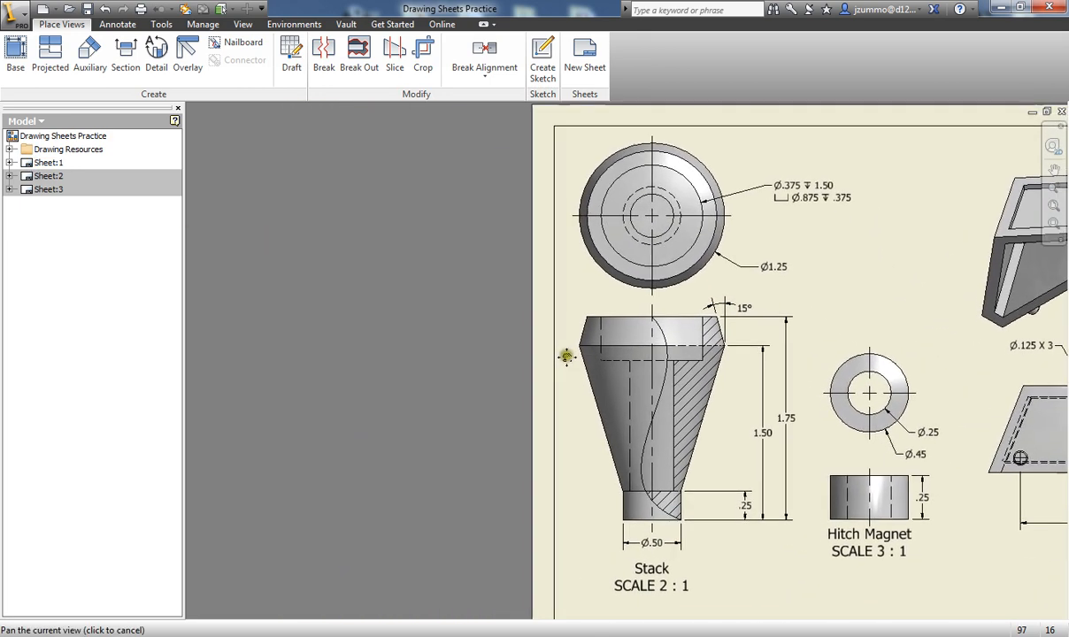
scroll(566, 354, "up", 3)
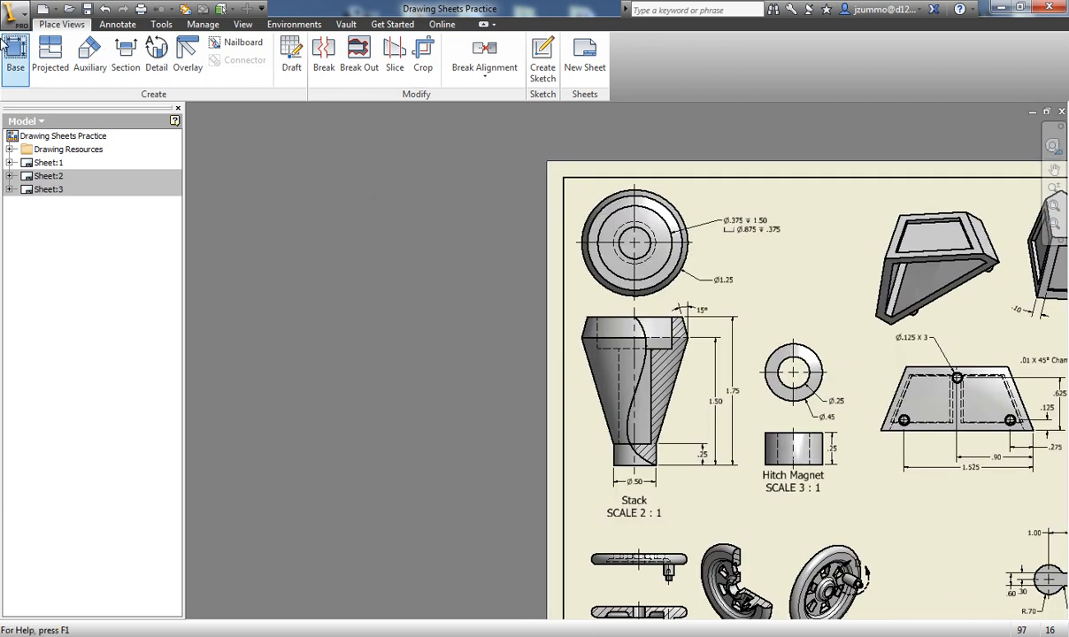
left_click(16, 51)
left_click(347, 83)
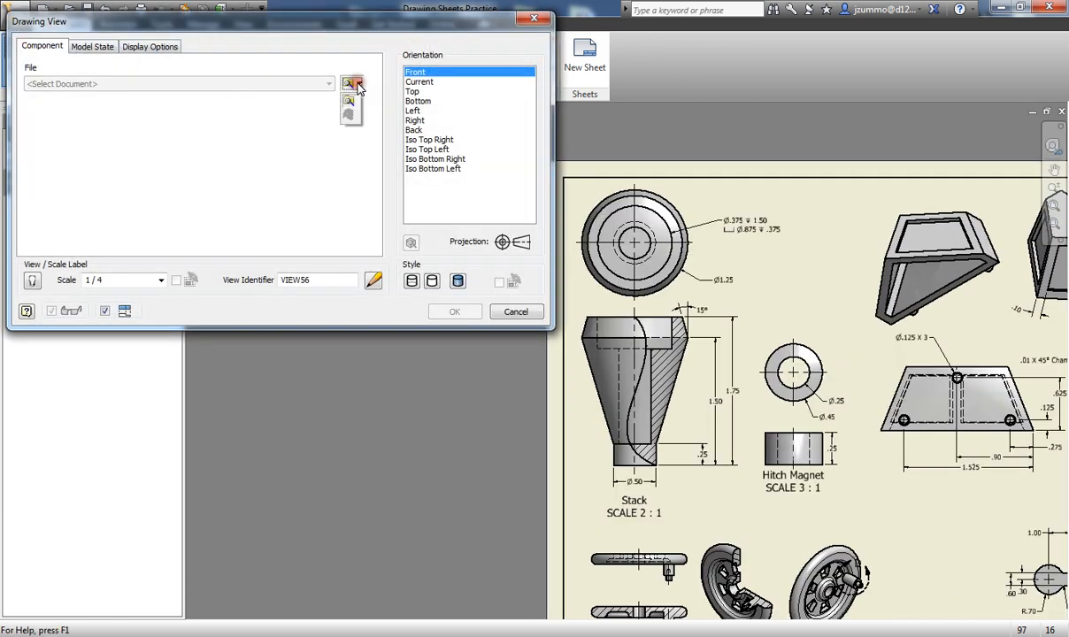
left_click(338, 102)
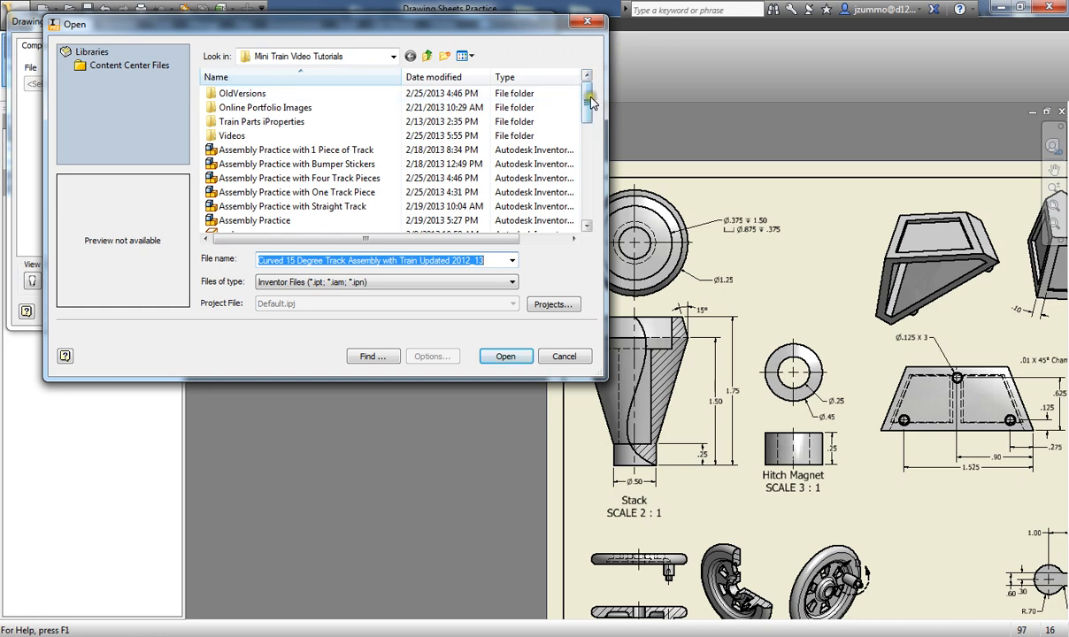
left_click_drag(587, 109, 594, 169)
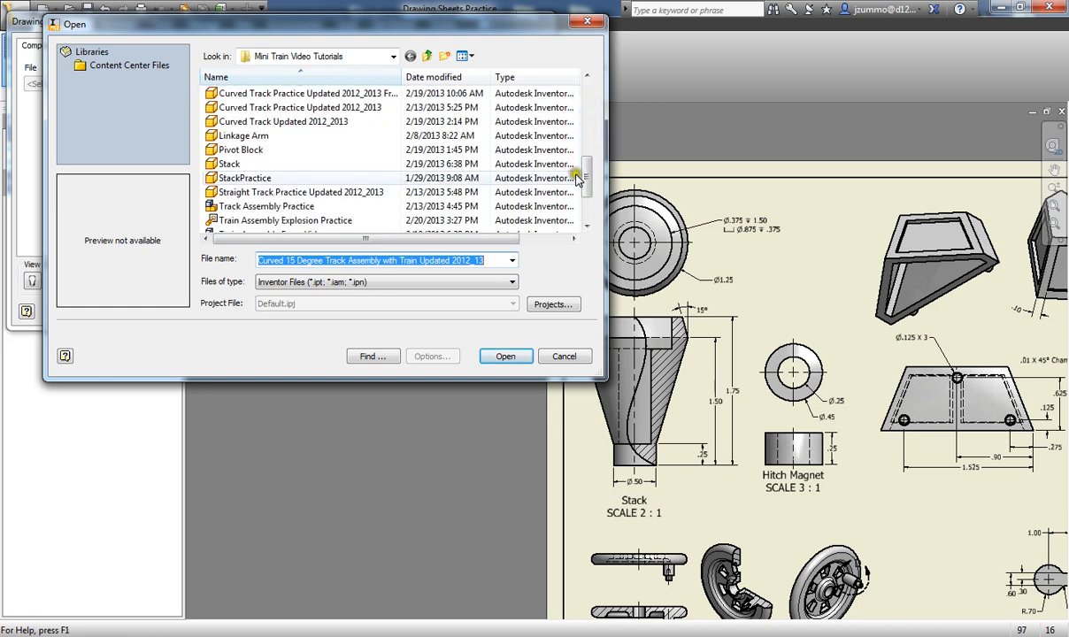
left_click(329, 163)
left_click(491, 356)
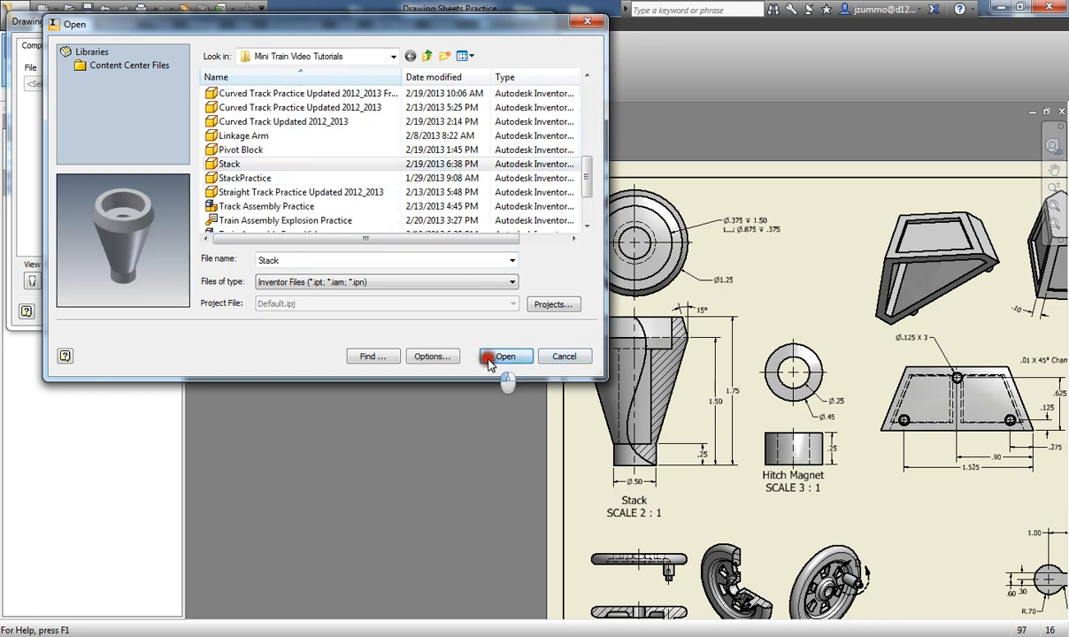
Set the base view to 2 : 1 scale, shaded style, with a visible label and the view identifier Stack
mouse_move(436, 21)
left_mouse_down()
mouse_move(400, 57)
mouse_move(373, 61)
left_mouse_up()
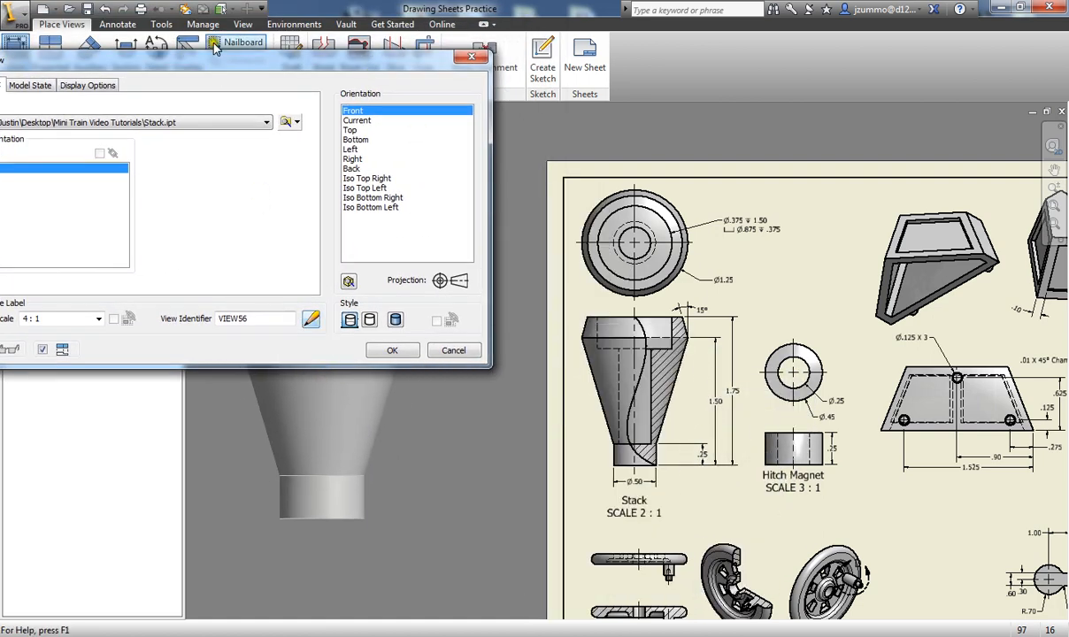
left_click_drag(211, 60, 302, 18)
left_click(185, 274)
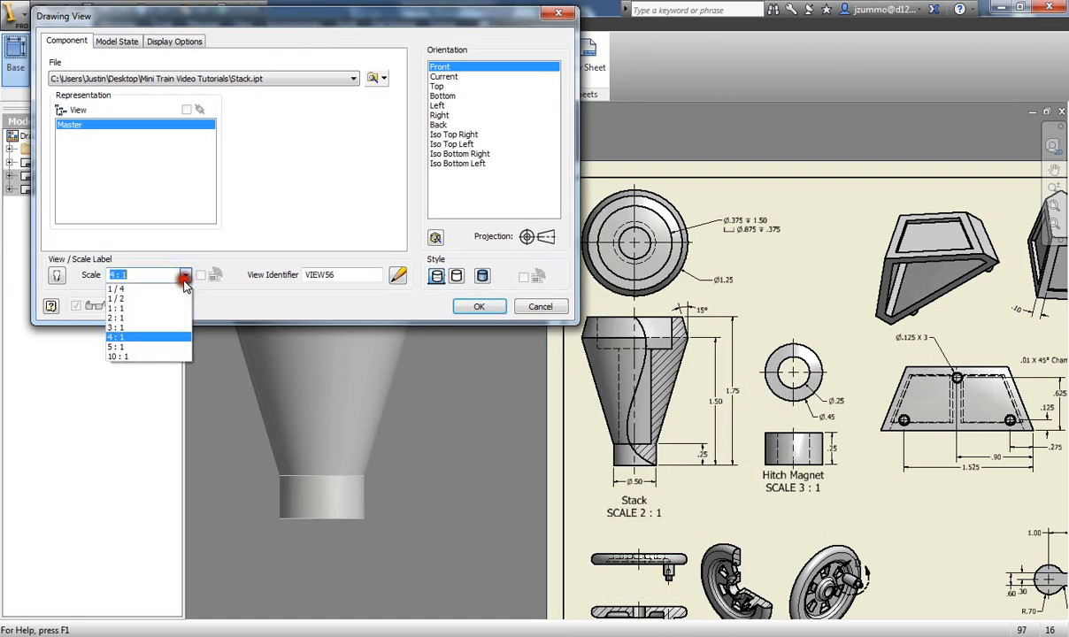
left_click(155, 318)
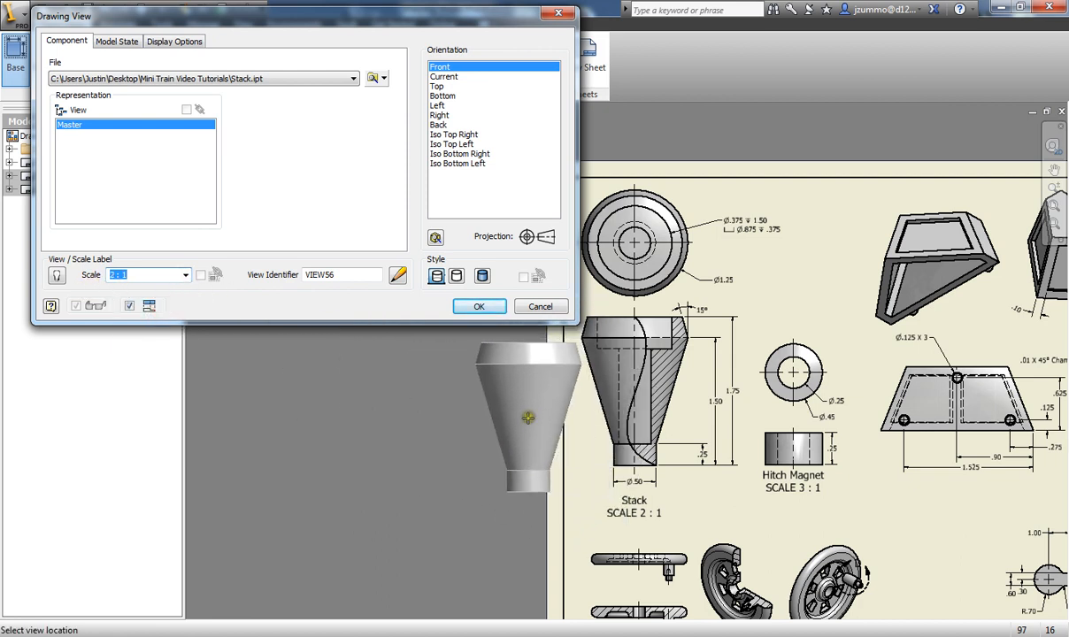
left_click(57, 276)
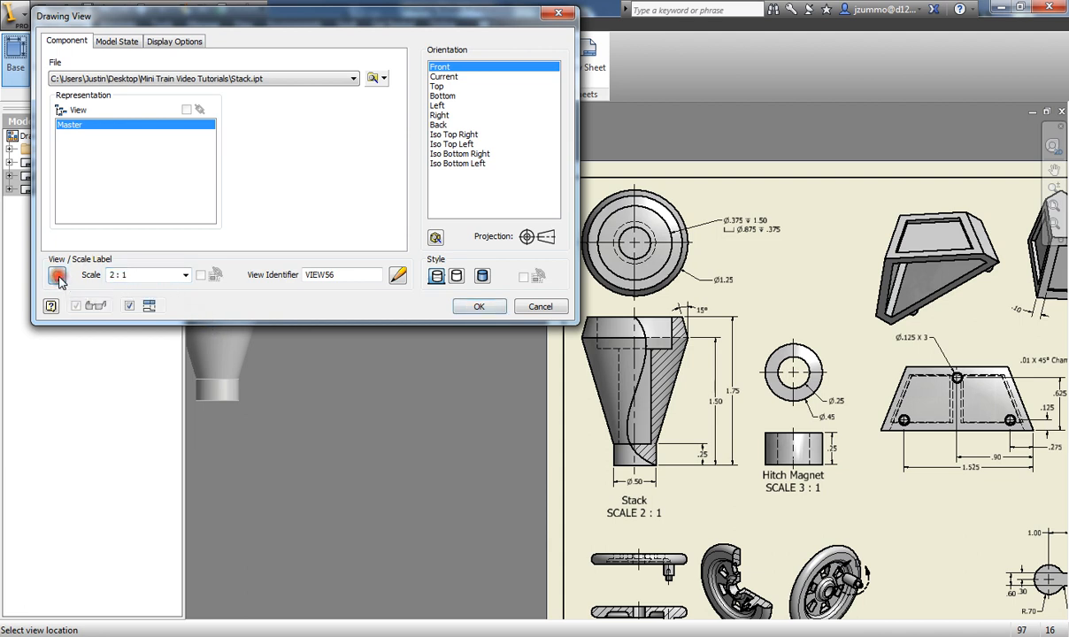
left_click_drag(333, 278, 291, 280)
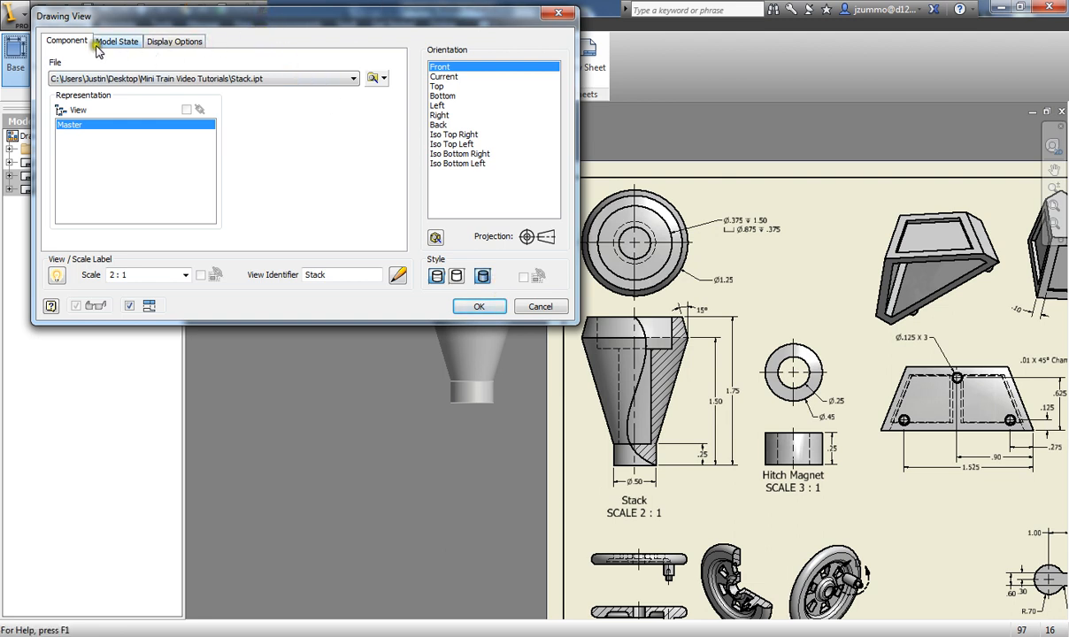
Enable Tangent Edges for the base view and place the stack's front view in the empty area outside the sheet border
left_click(175, 44)
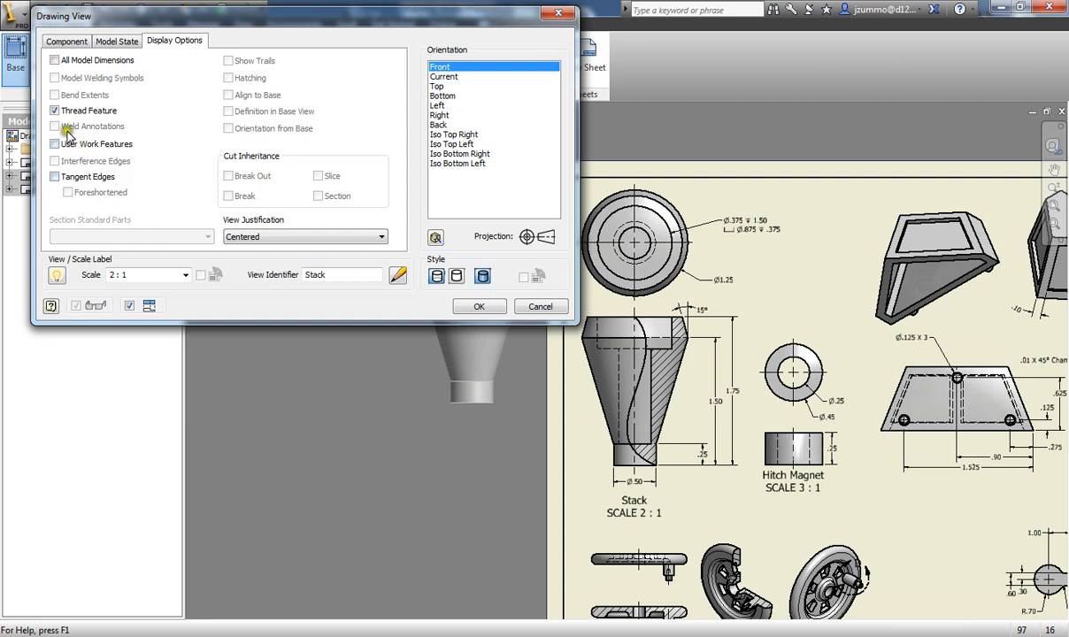
left_click(55, 177)
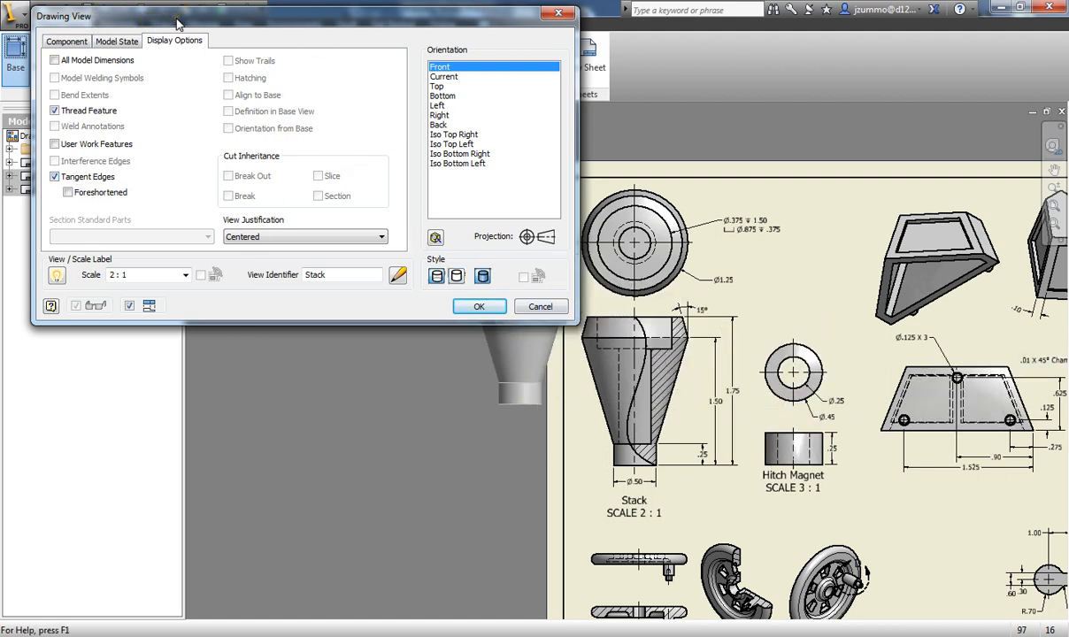
left_click_drag(177, 24, 182, 72)
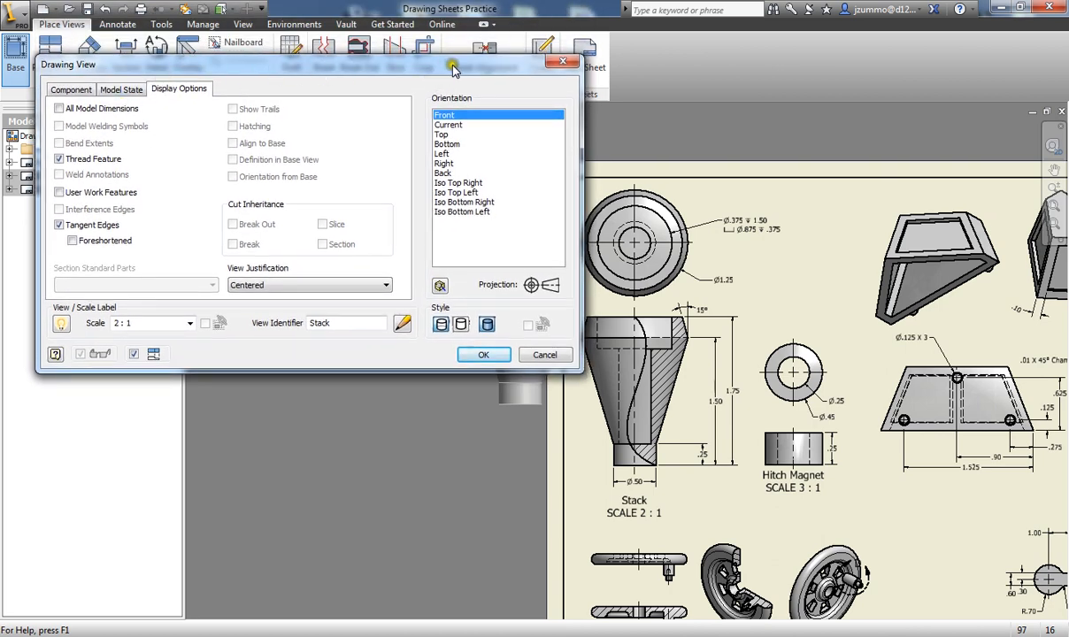
mouse_move(453, 71)
left_mouse_down()
mouse_move(276, 181)
mouse_move(169, 163)
mouse_move(121, 133)
left_mouse_up()
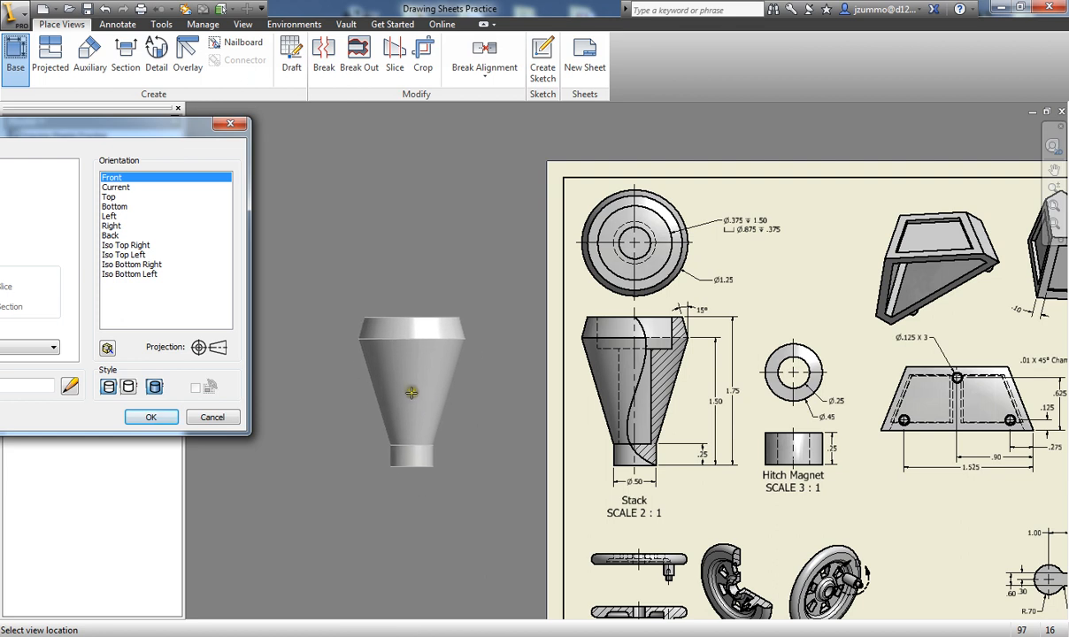
left_click(410, 392)
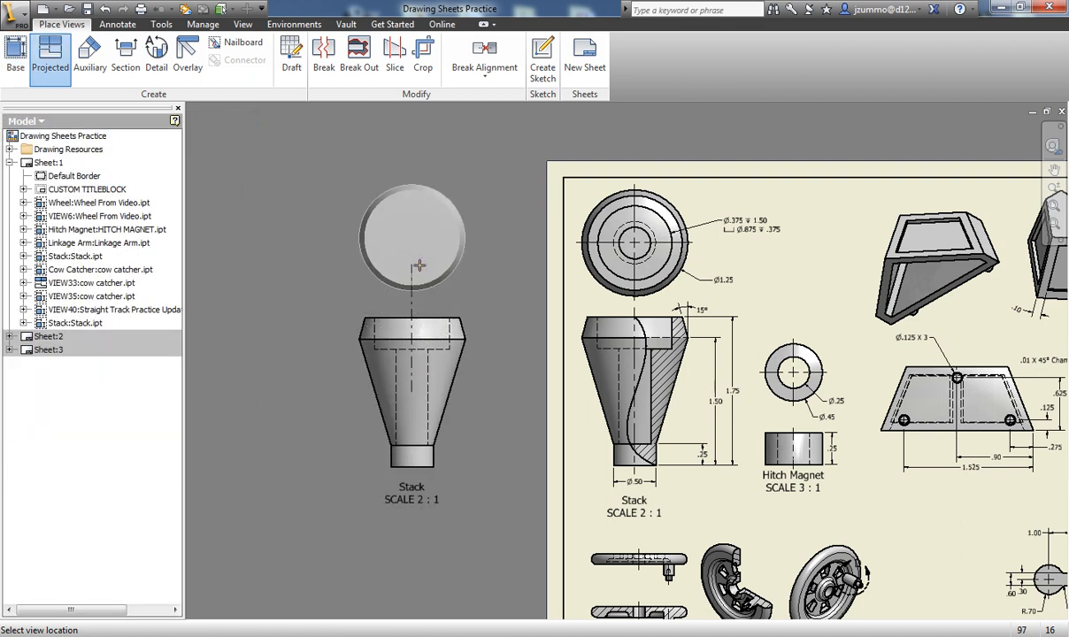
Create a projected top view of the stack directly above the new front view
left_click(419, 264)
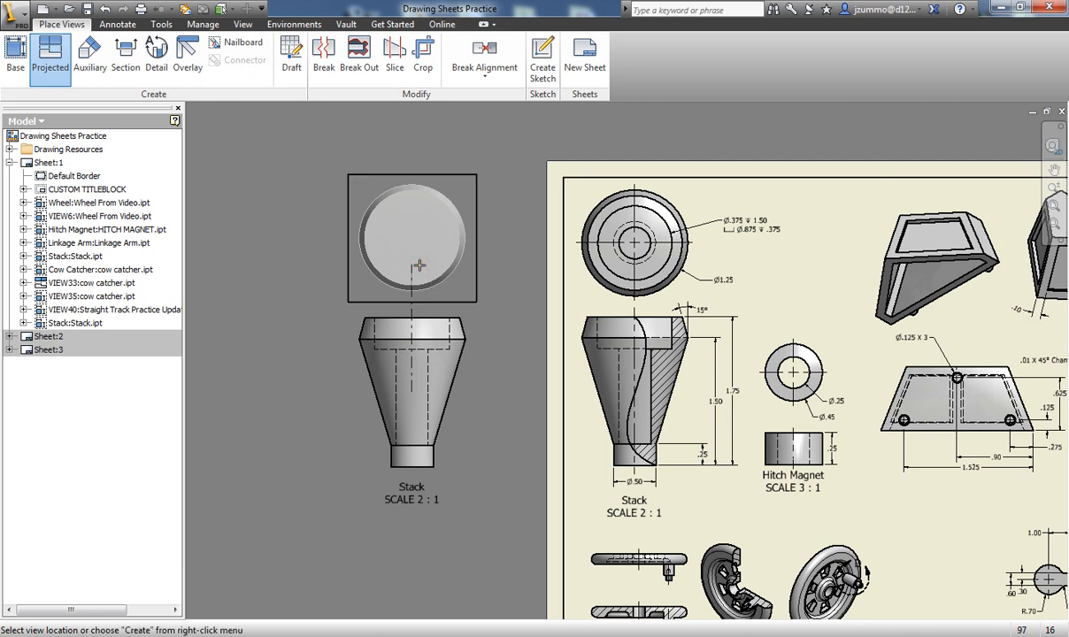
right_click(420, 265)
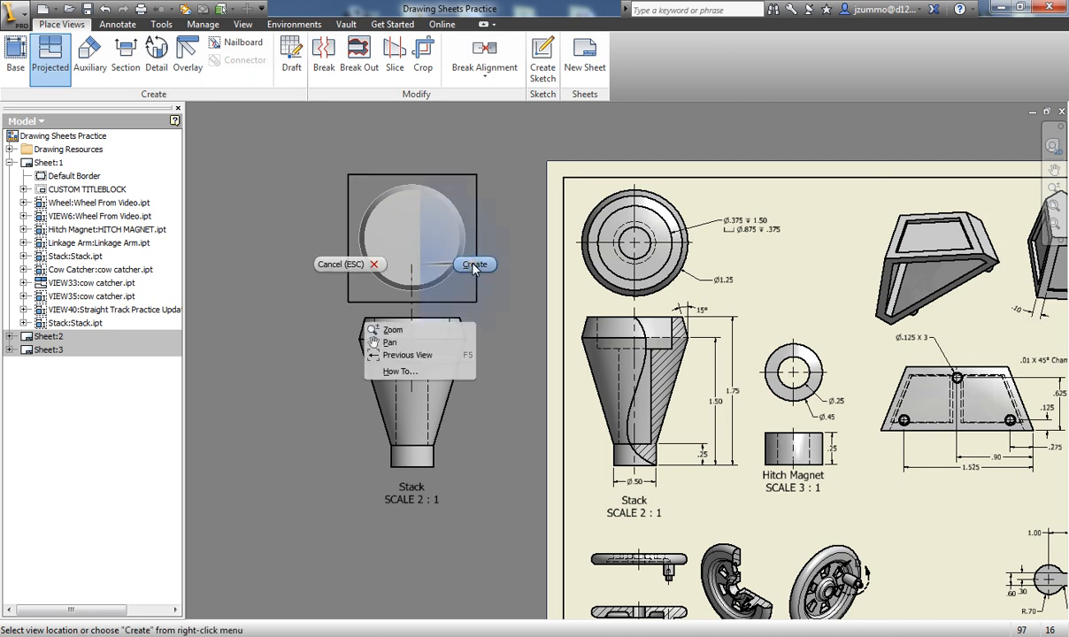
left_click(474, 265)
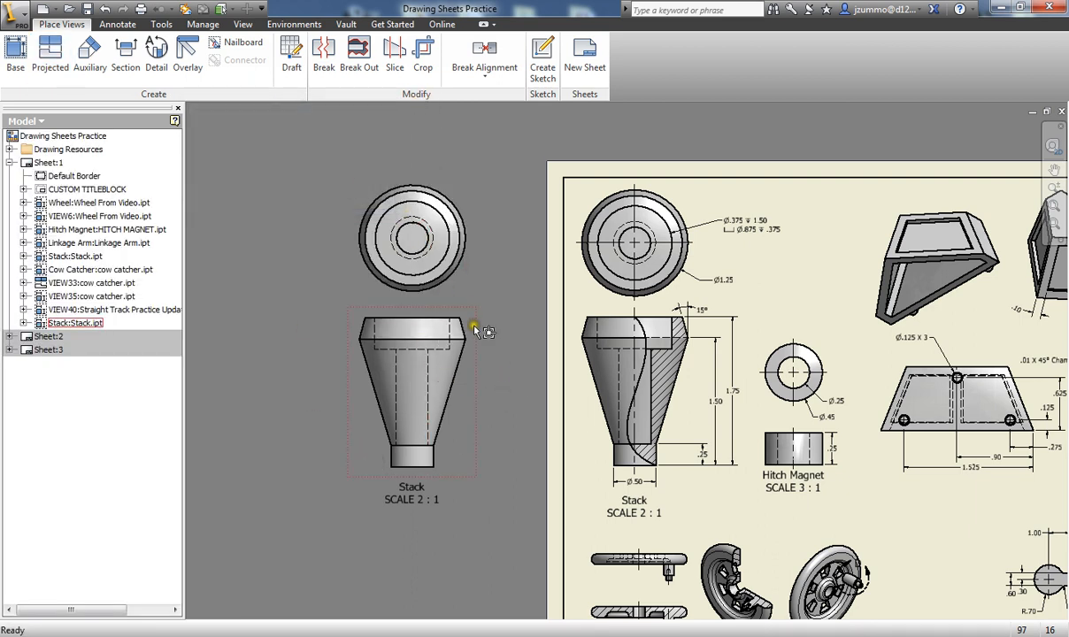
Dimension the diameter of the counterbore circle in the new top view of the stack, placing the text above the view
middle_click_drag(477, 174, 443, 157)
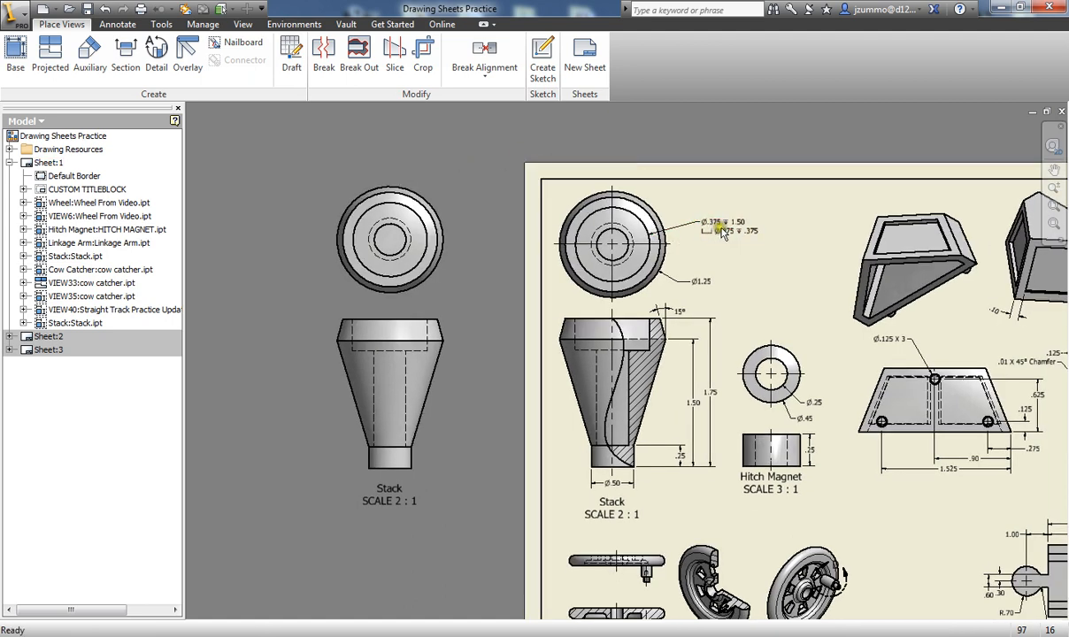
left_click(113, 25)
key("d")
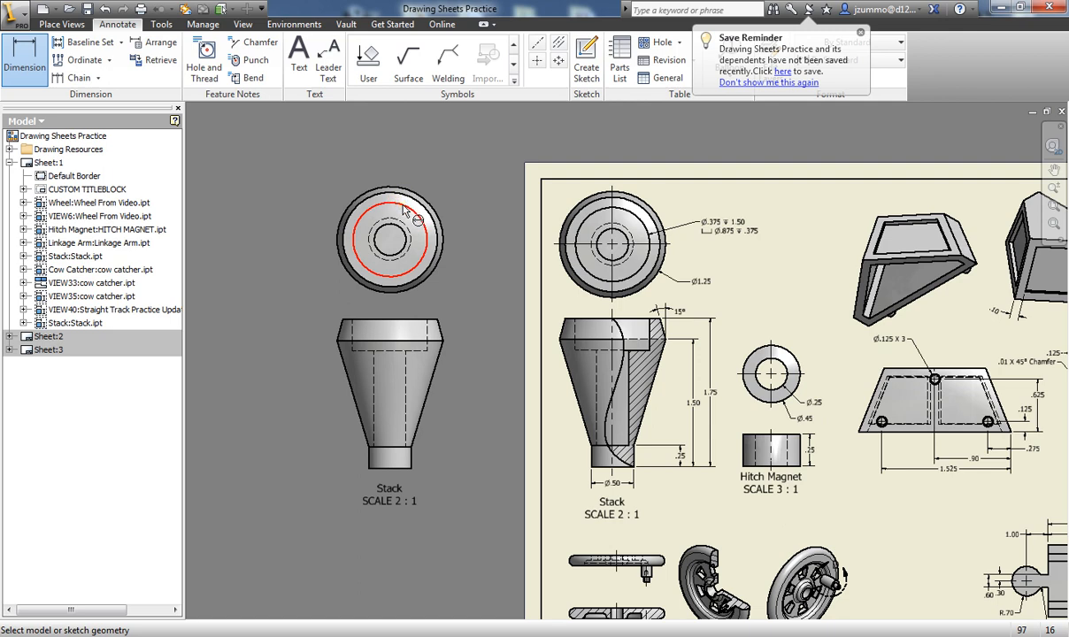
left_click(403, 210)
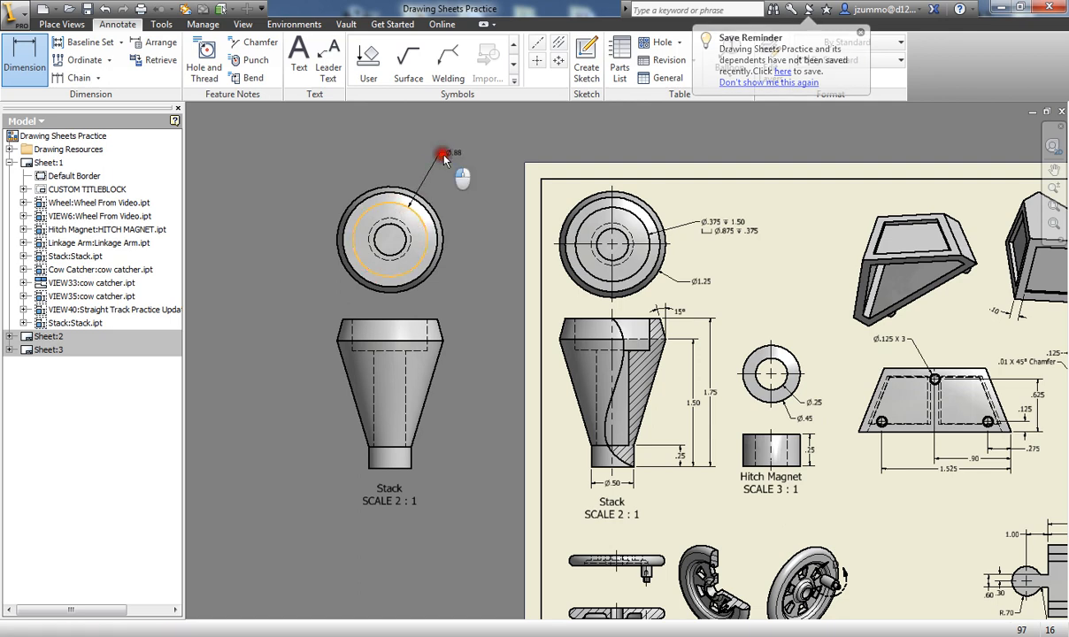
left_click(443, 155)
left_click(403, 235)
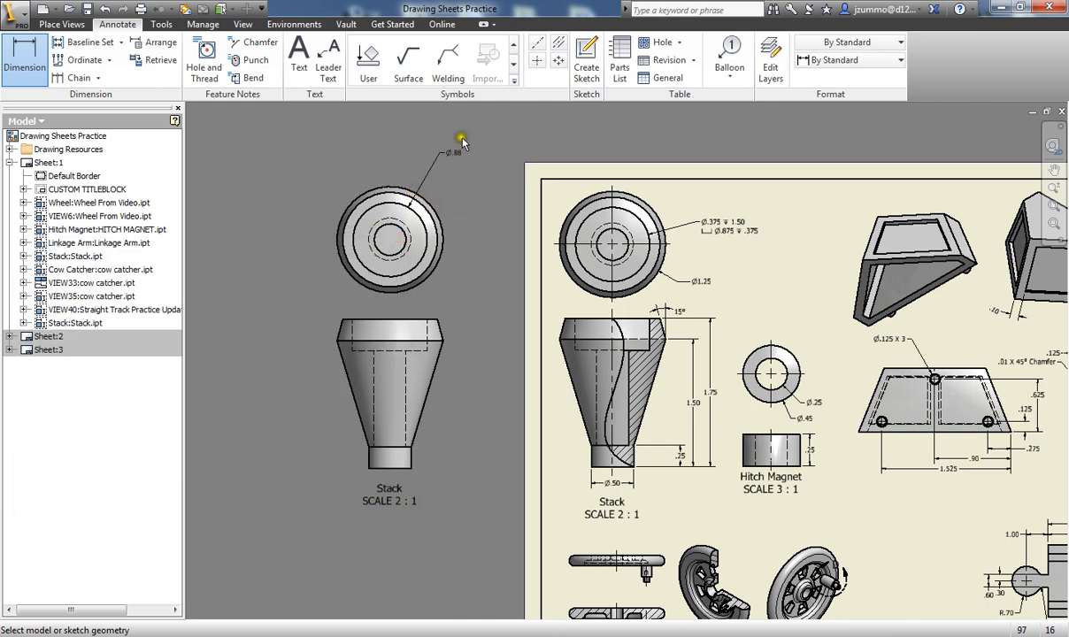
key("Escape")
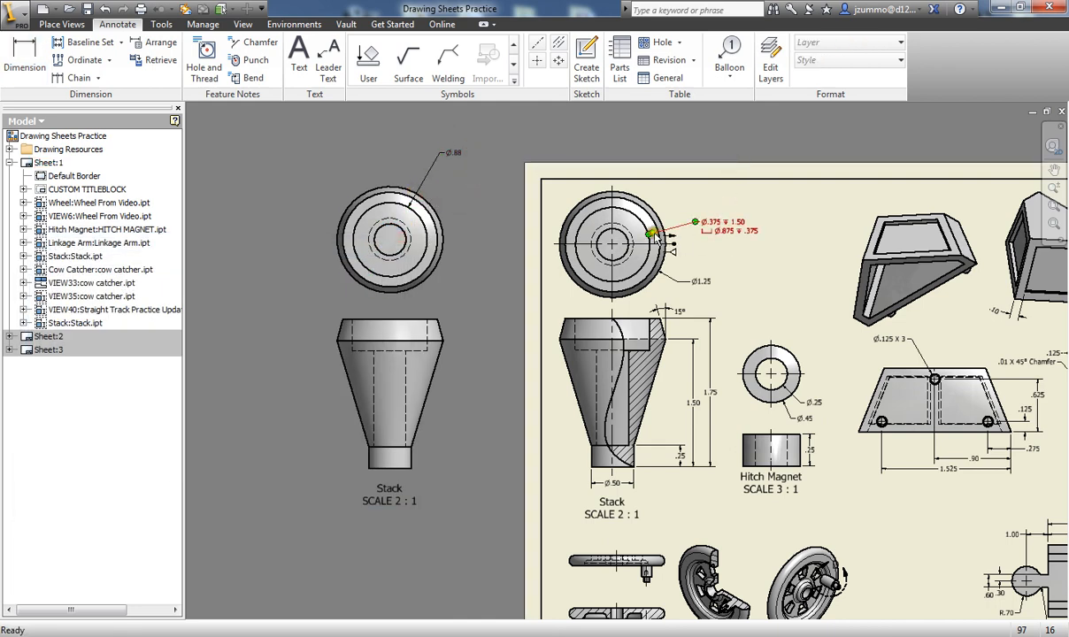
Add a hole note to the counterbore circle in the new top view, placing it just below the diameter dimension's text
left_click(208, 68)
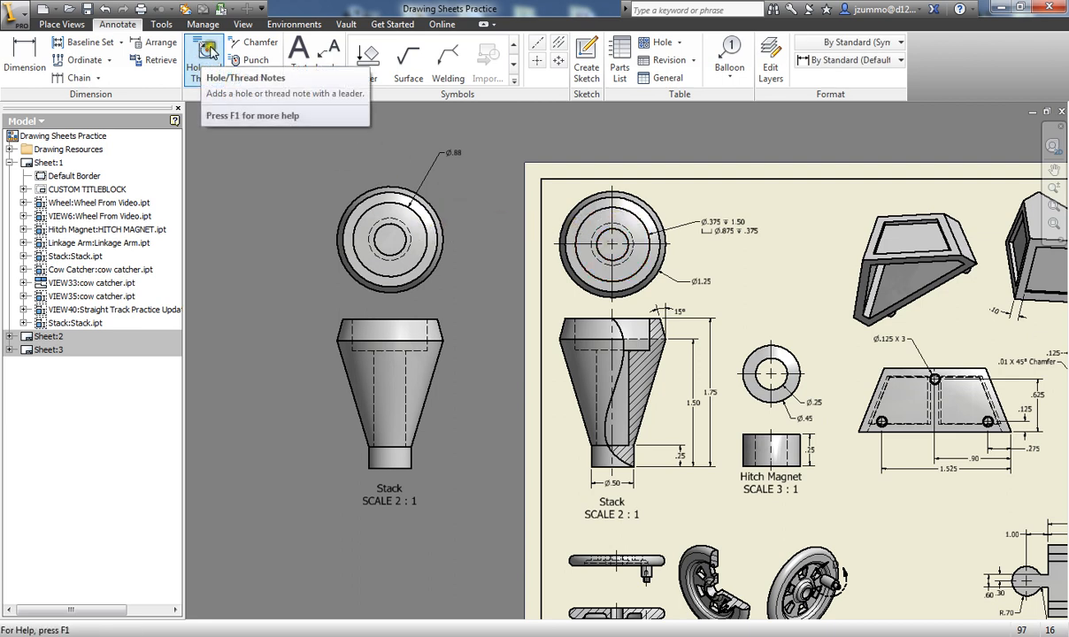
left_click(420, 218)
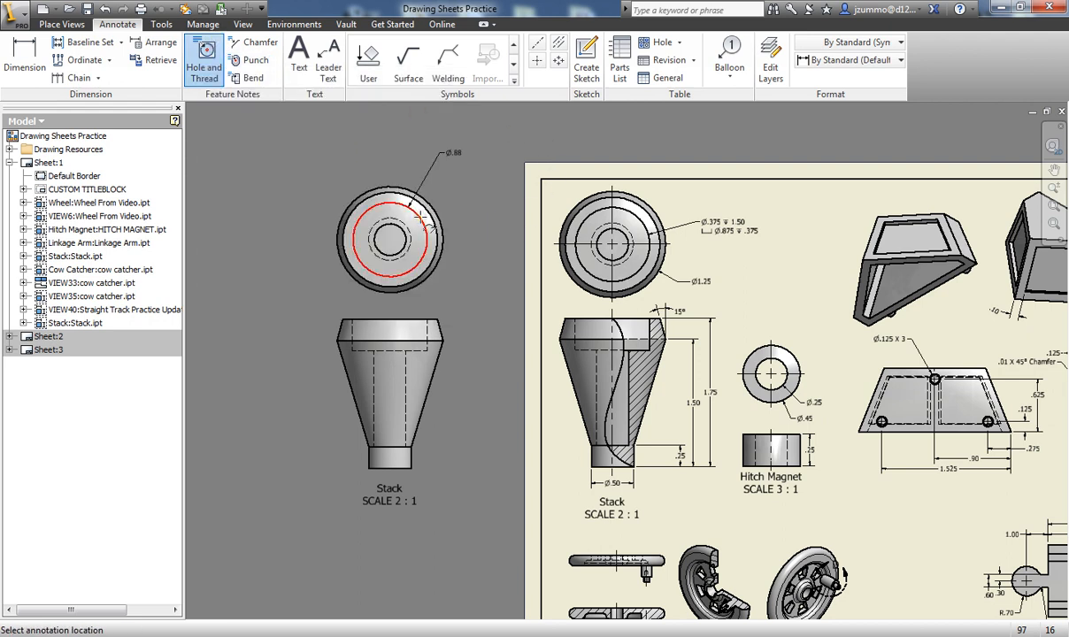
left_click(454, 175)
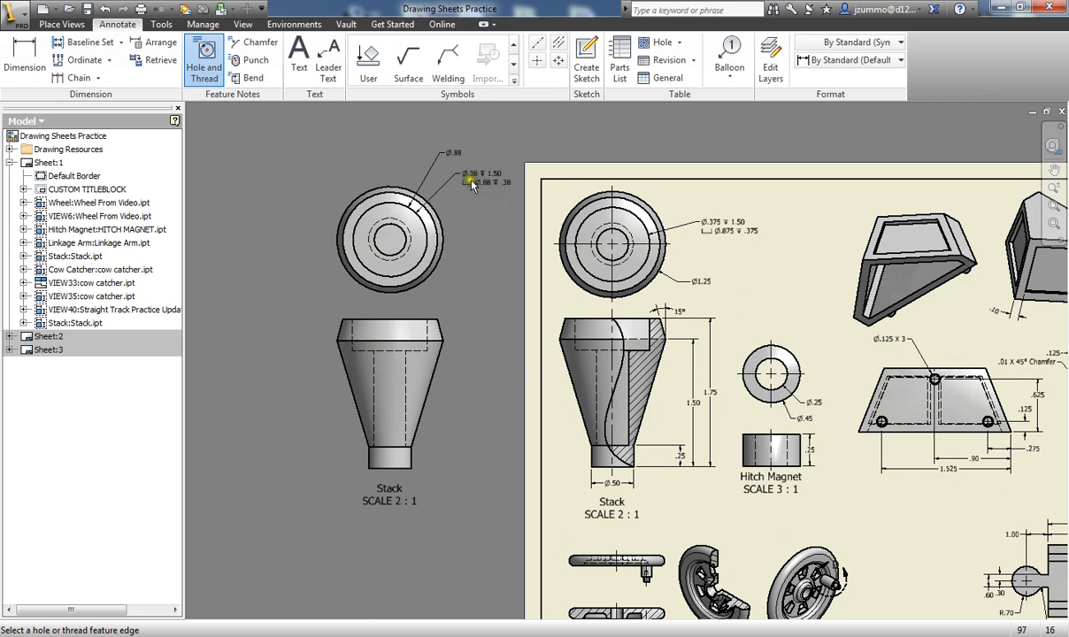
scroll(471, 183, "down", 2)
scroll(469, 182, "up", 6)
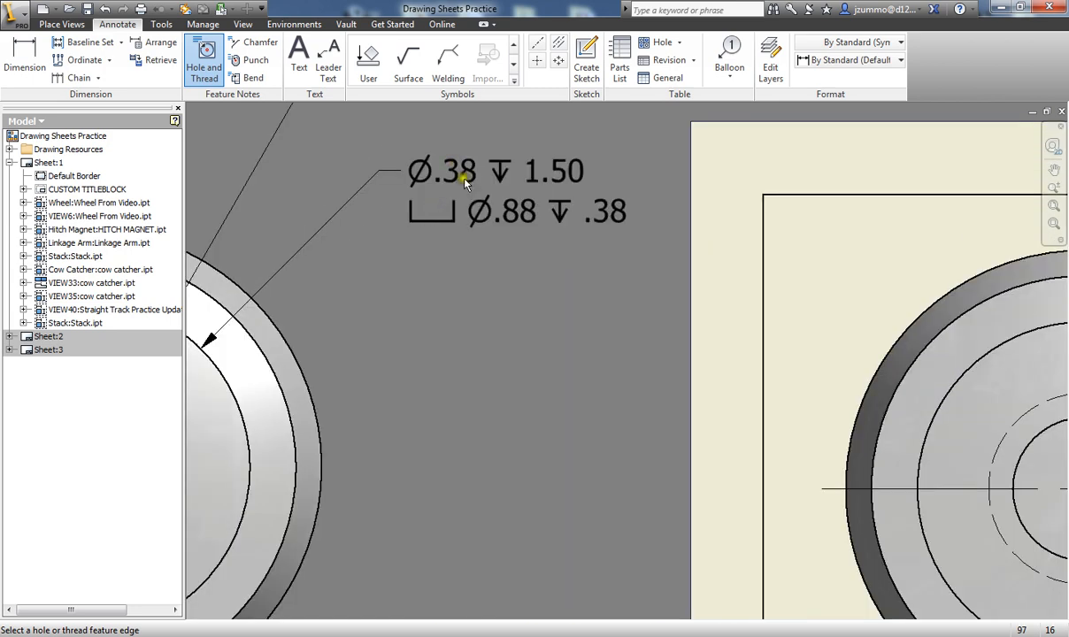
scroll(465, 182, "down", 3)
mouse_move(461, 210)
middle_mouse_down()
mouse_move(520, 256)
mouse_move(536, 232)
middle_mouse_up()
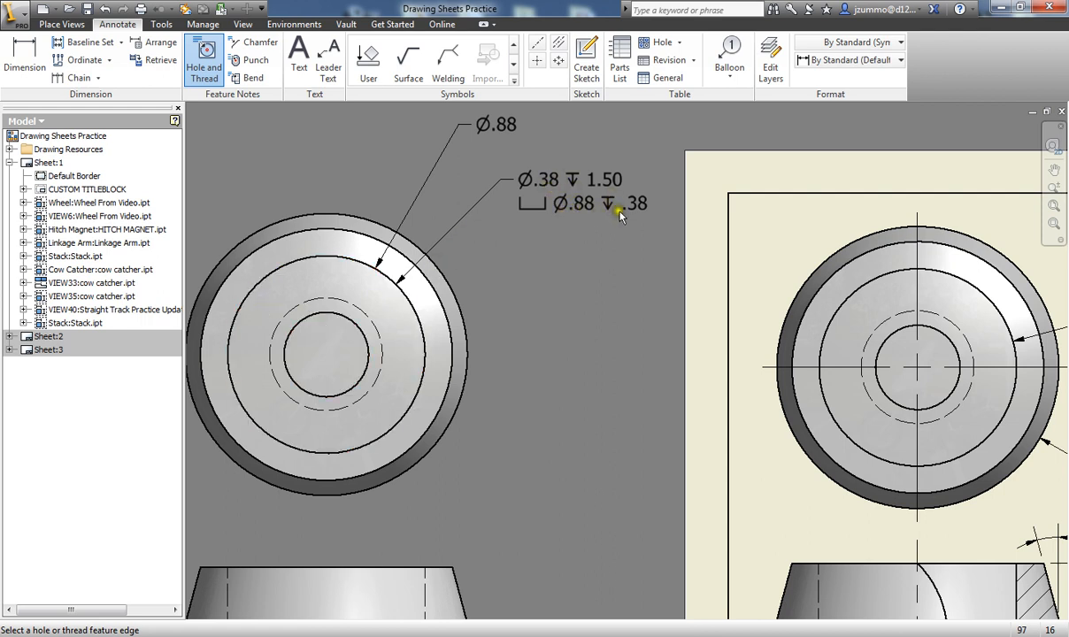
scroll(618, 308, "up", 3)
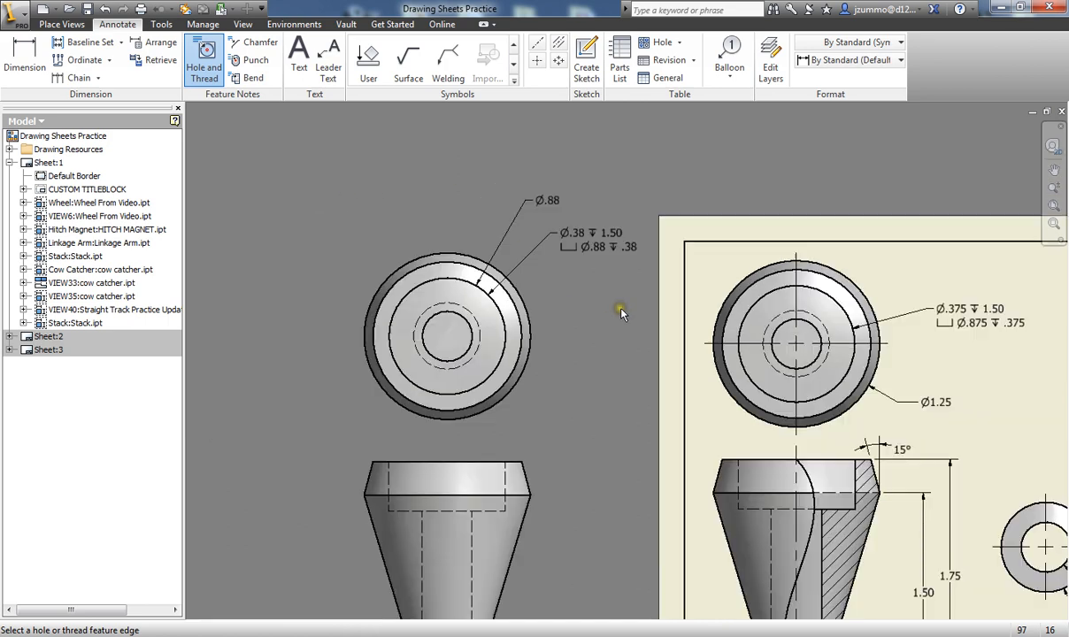
middle_click_drag(620, 308, 530, 322)
key("Escape")
Delete the plain diameter dimension from the new top view, keeping only the hole note
right_click(438, 218)
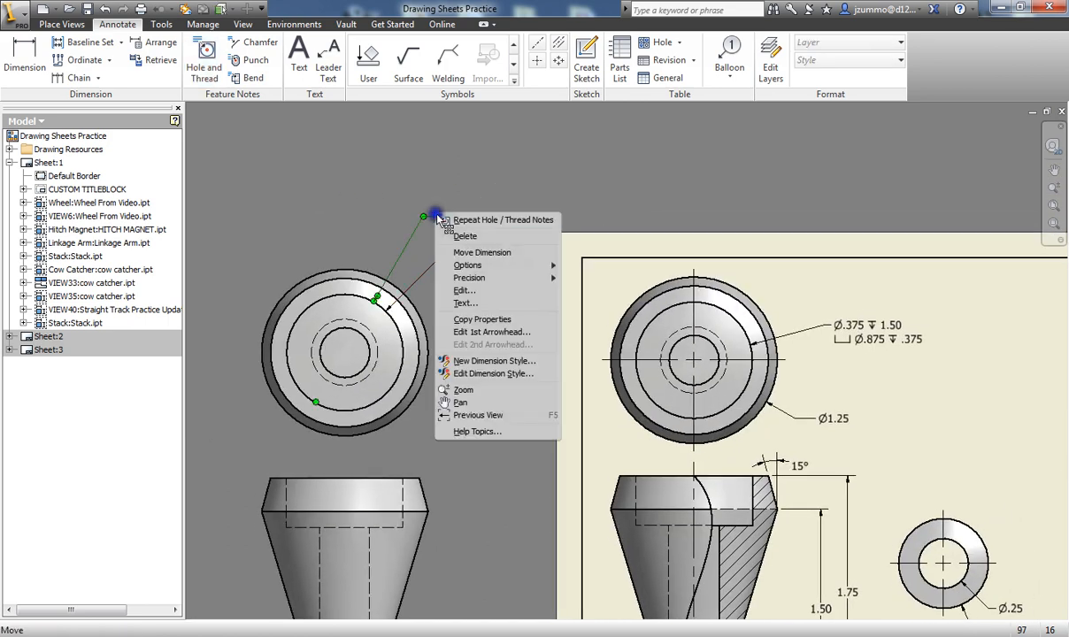
left_click(465, 237)
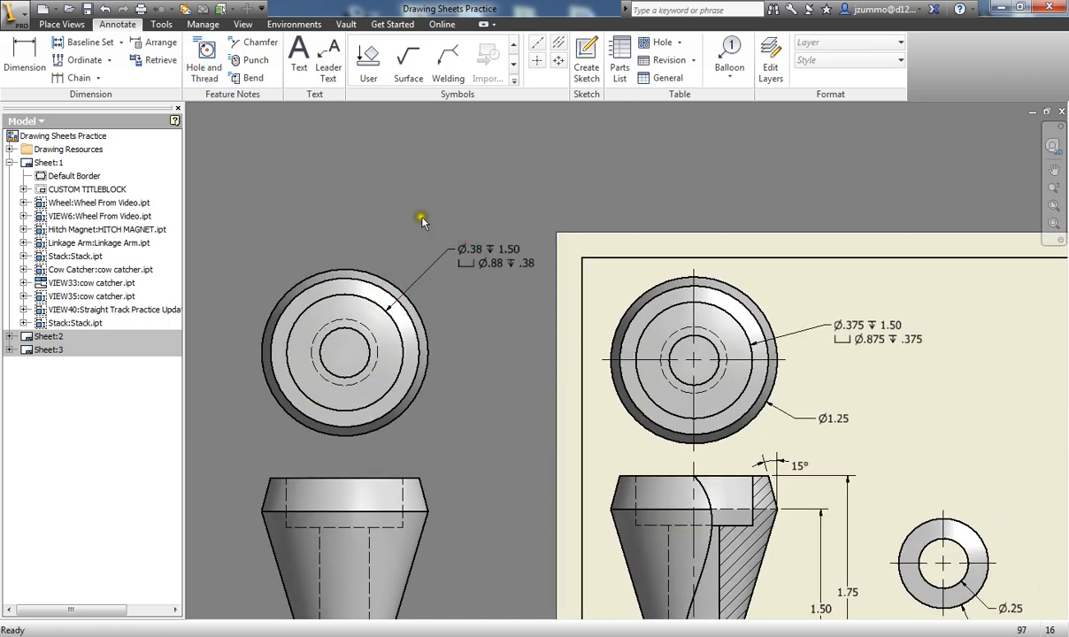
middle_click_drag(498, 358, 475, 299)
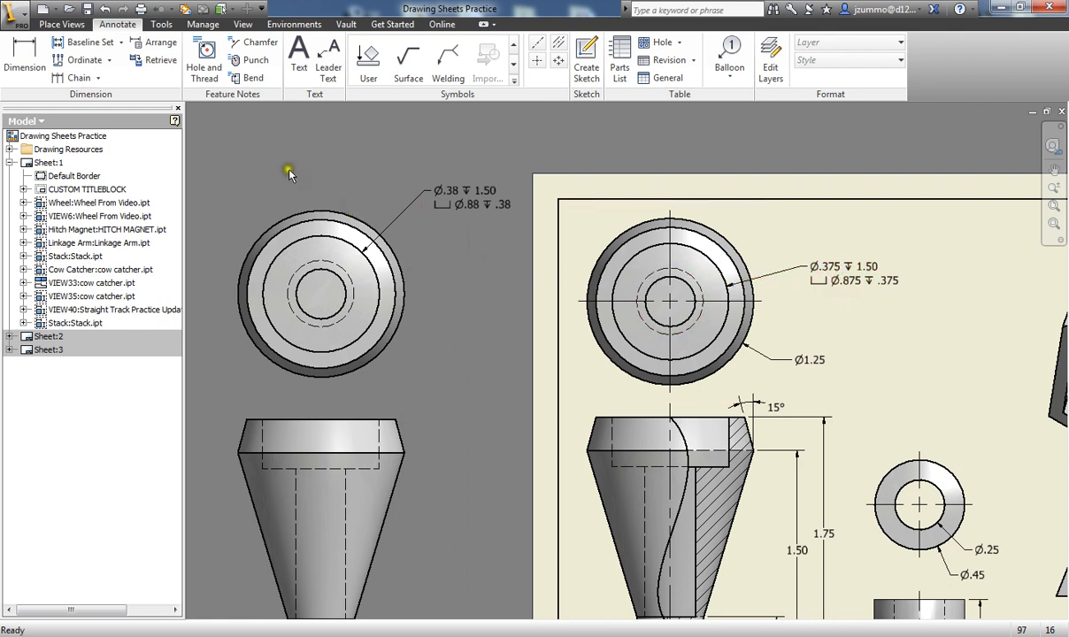
Edit the new hole note and turn off Use Global Precision in its precision and tolerance settings
double_click(467, 213)
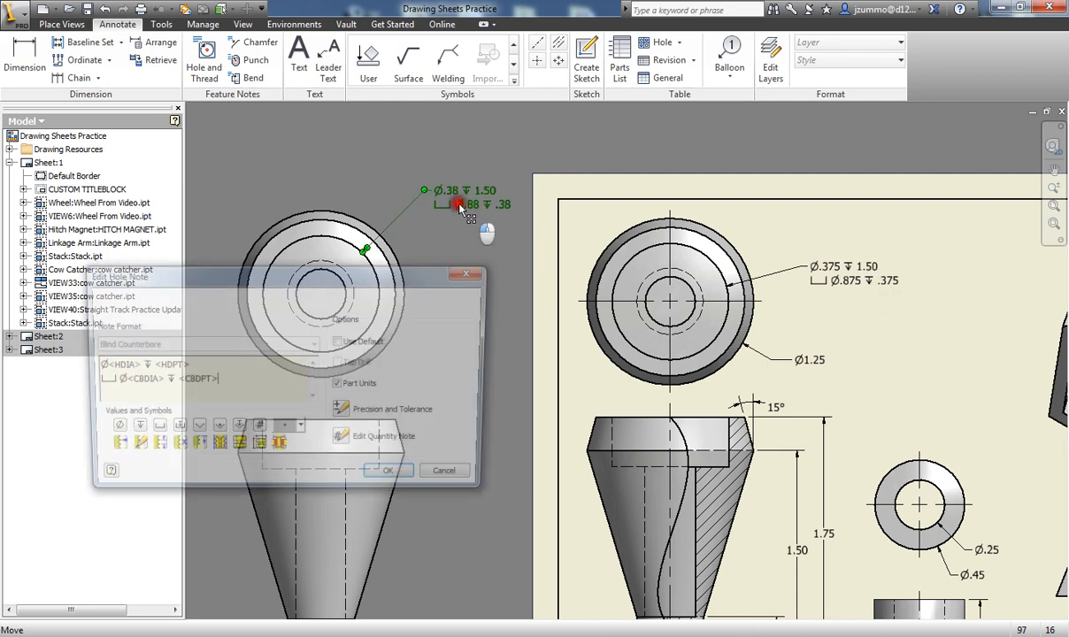
left_click_drag(467, 213, 872, 174)
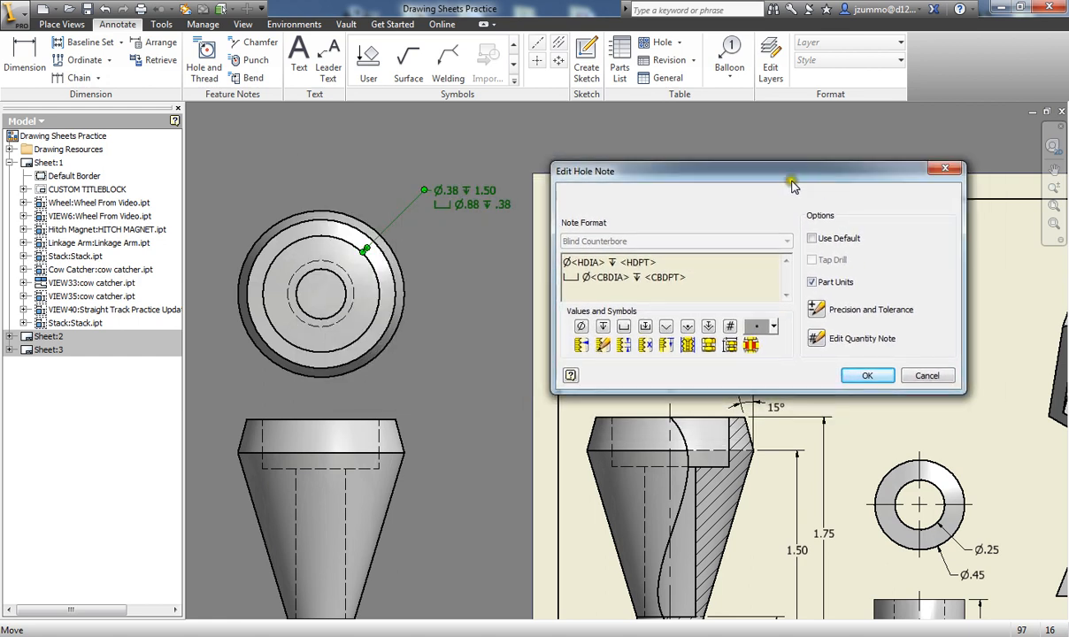
left_click(816, 312)
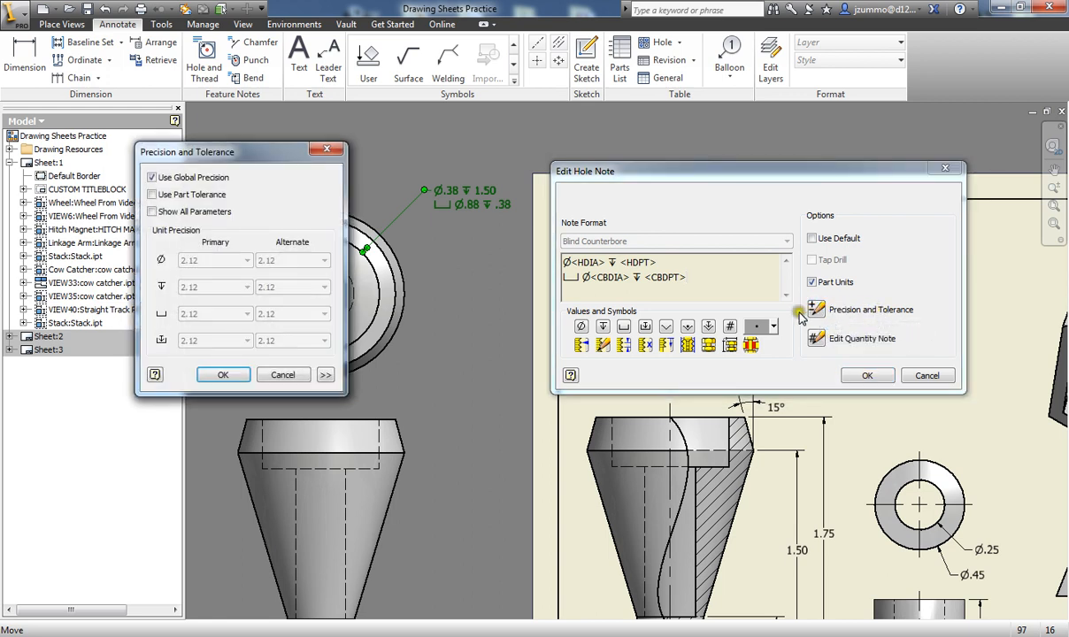
left_click_drag(224, 156, 219, 135)
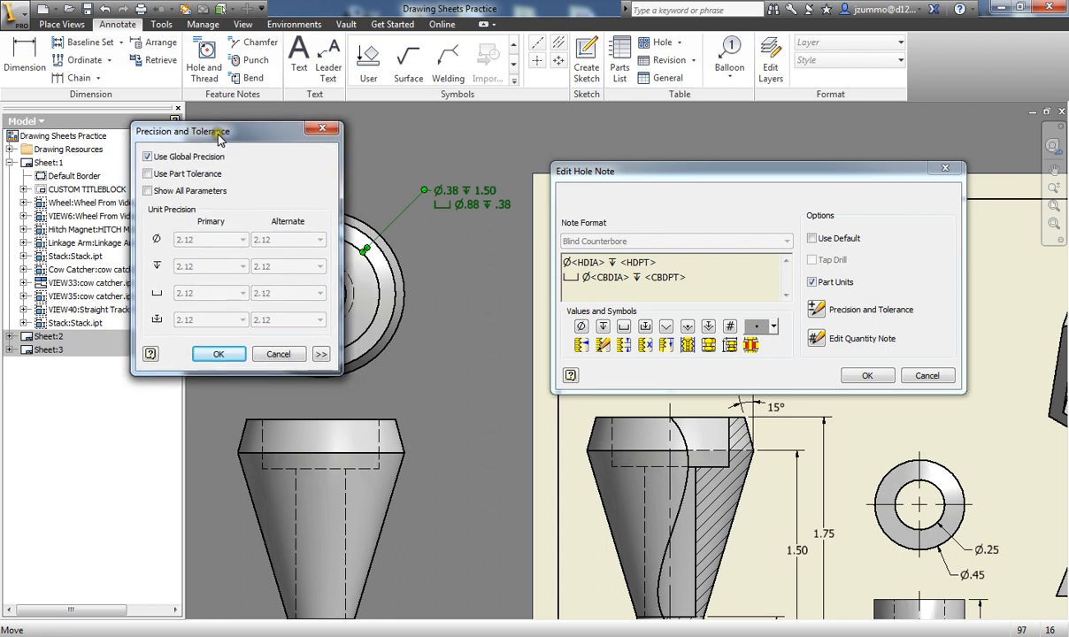
left_click(147, 157)
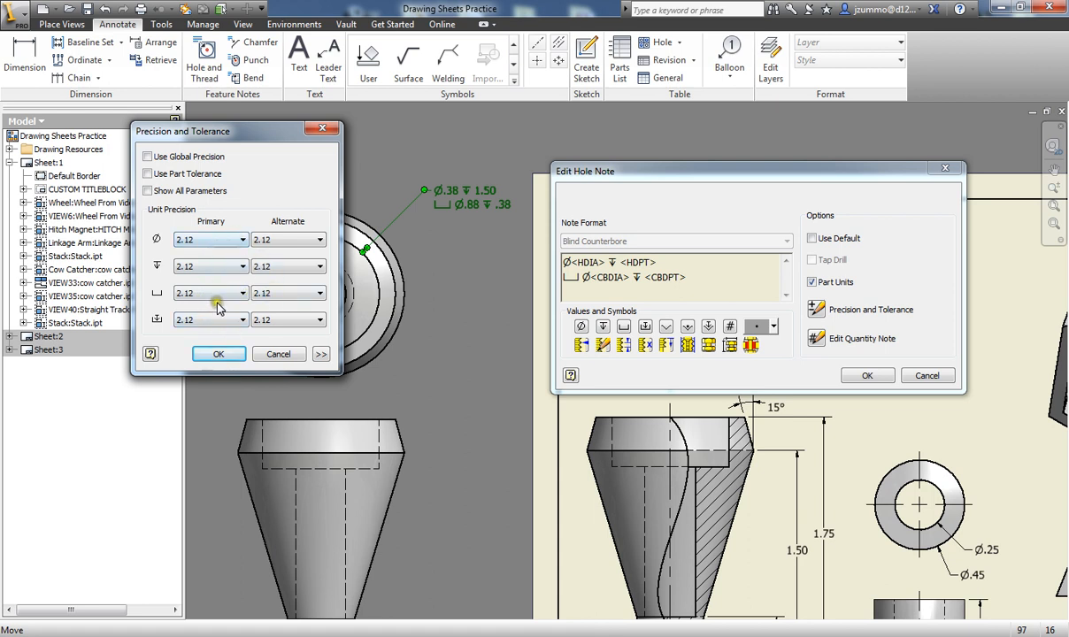
Set the primary and alternate precision of the hole diameter and hole depth to 3.123
left_click(237, 245)
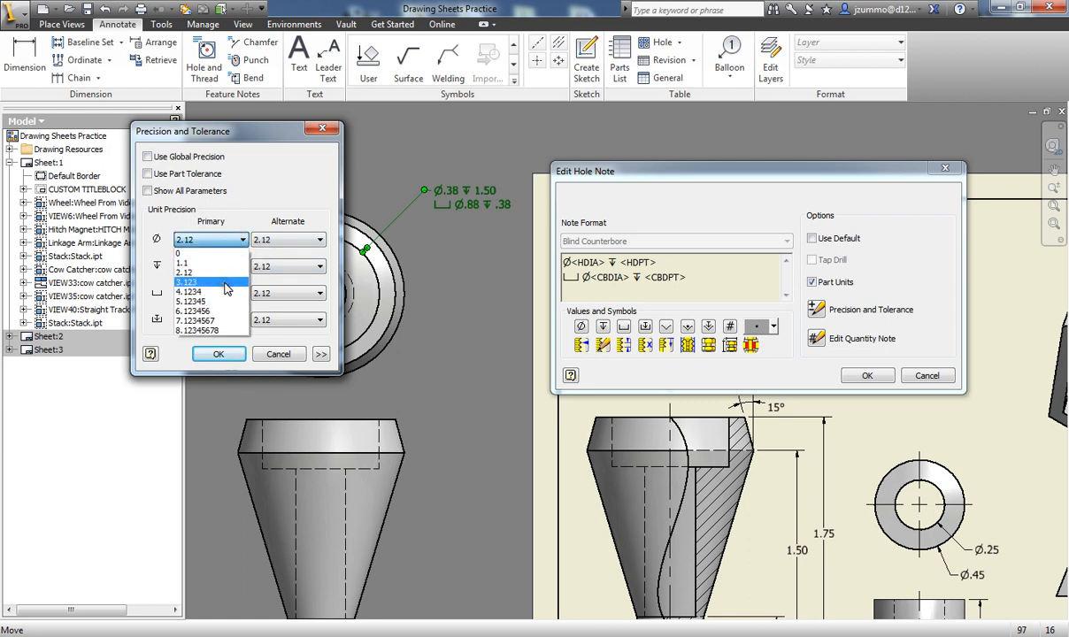
left_click(227, 282)
left_click(216, 268)
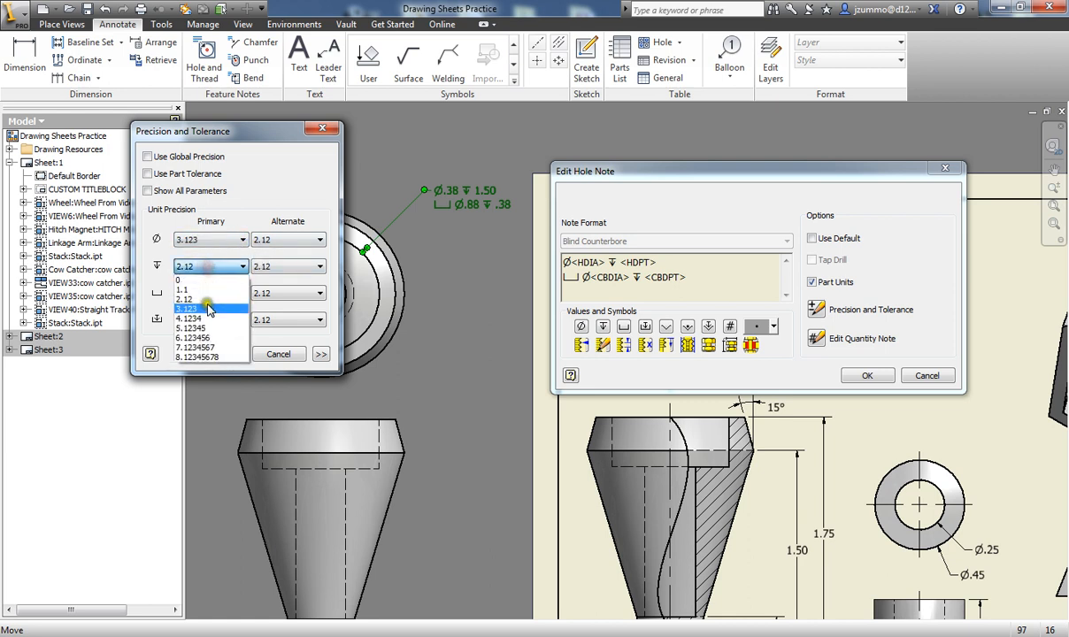
left_click(206, 308)
left_click(472, 318)
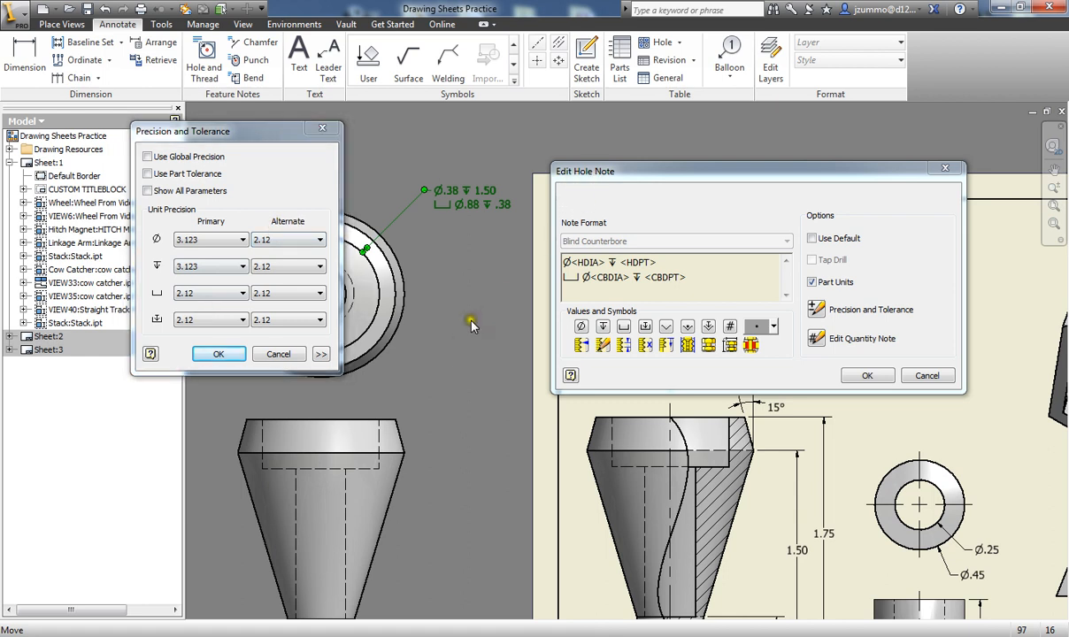
left_click(324, 236)
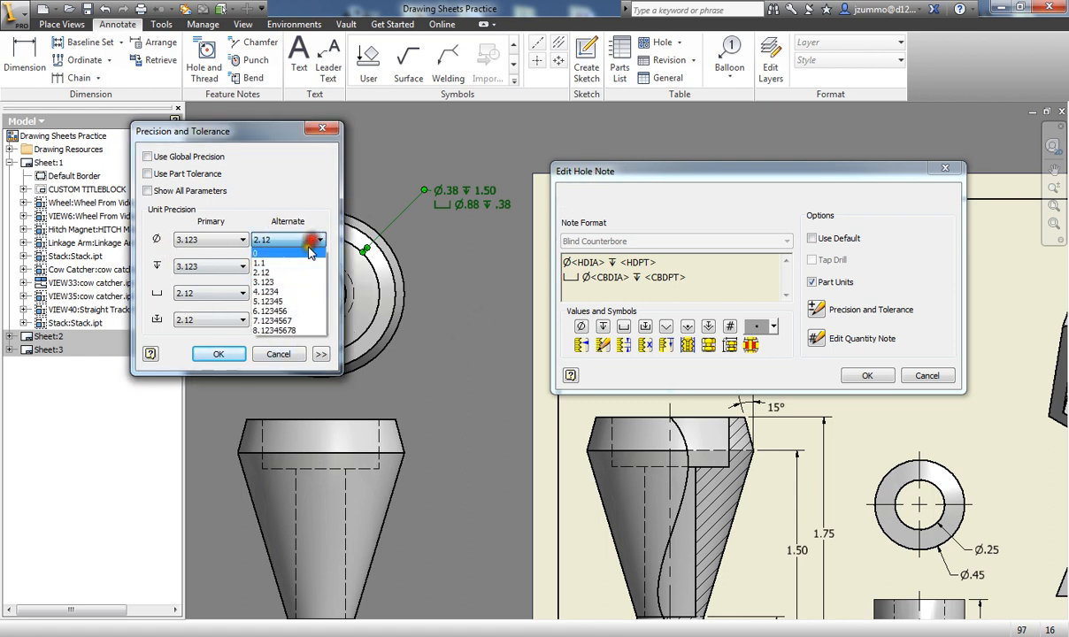
left_click(281, 277)
left_click(291, 266)
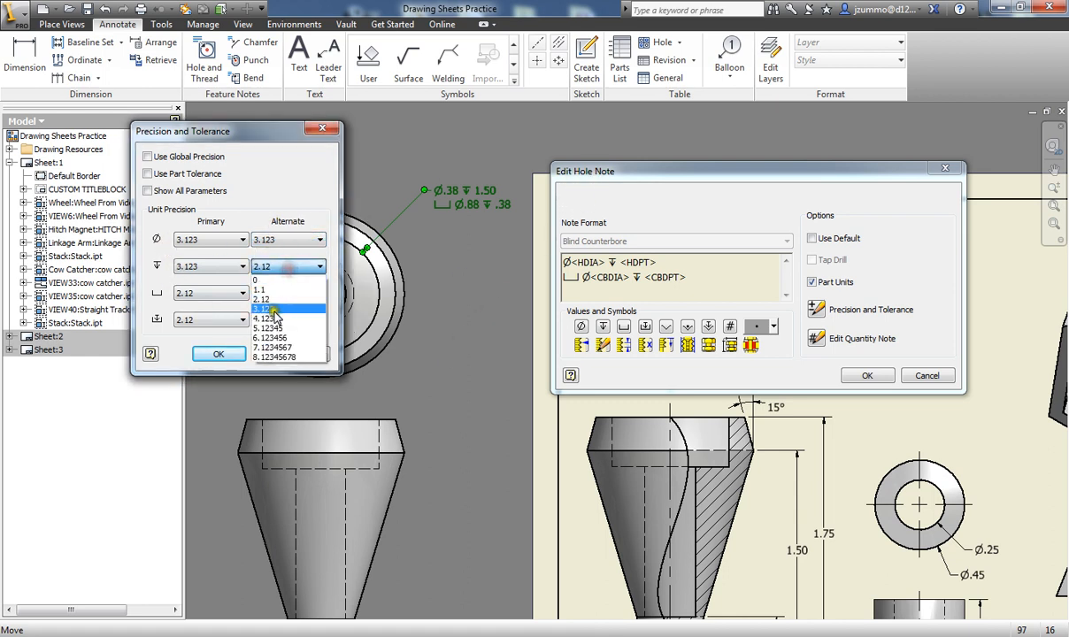
left_click(270, 306)
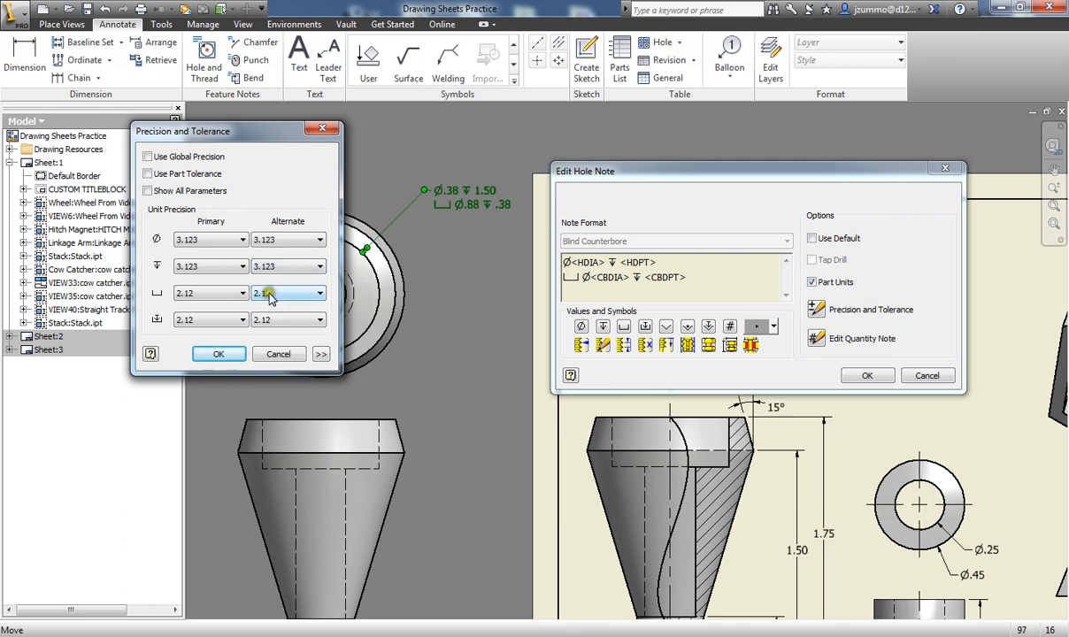
Set the counterbore diameter's primary and alternate precision to 3.123 and apply the changes to the hole note
left_click(232, 293)
left_click(209, 336)
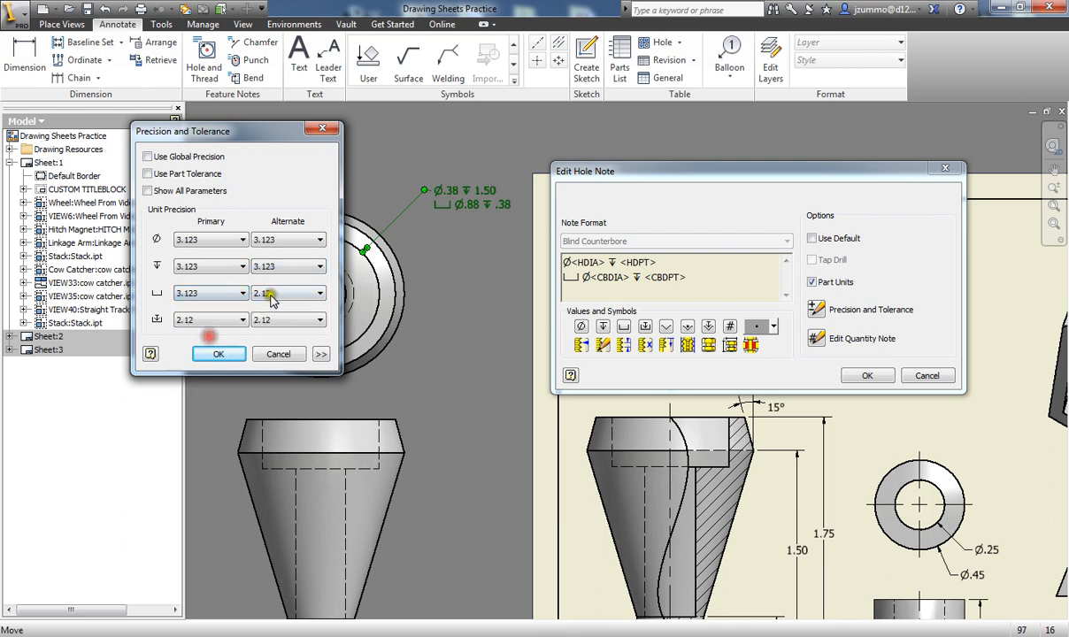
left_click(271, 295)
left_click(282, 336)
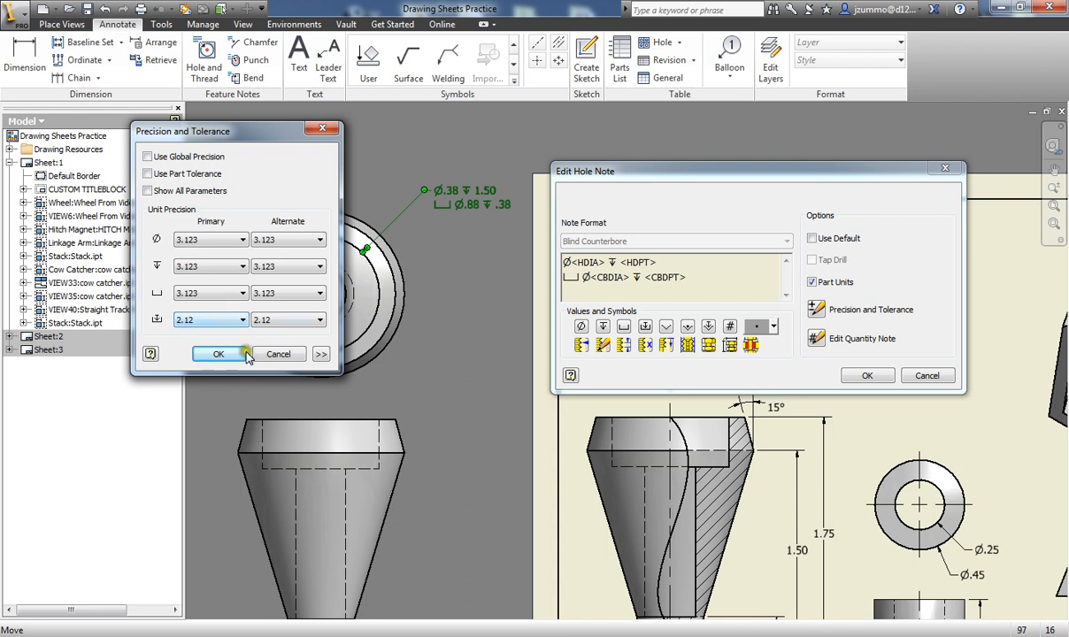
left_click(235, 359)
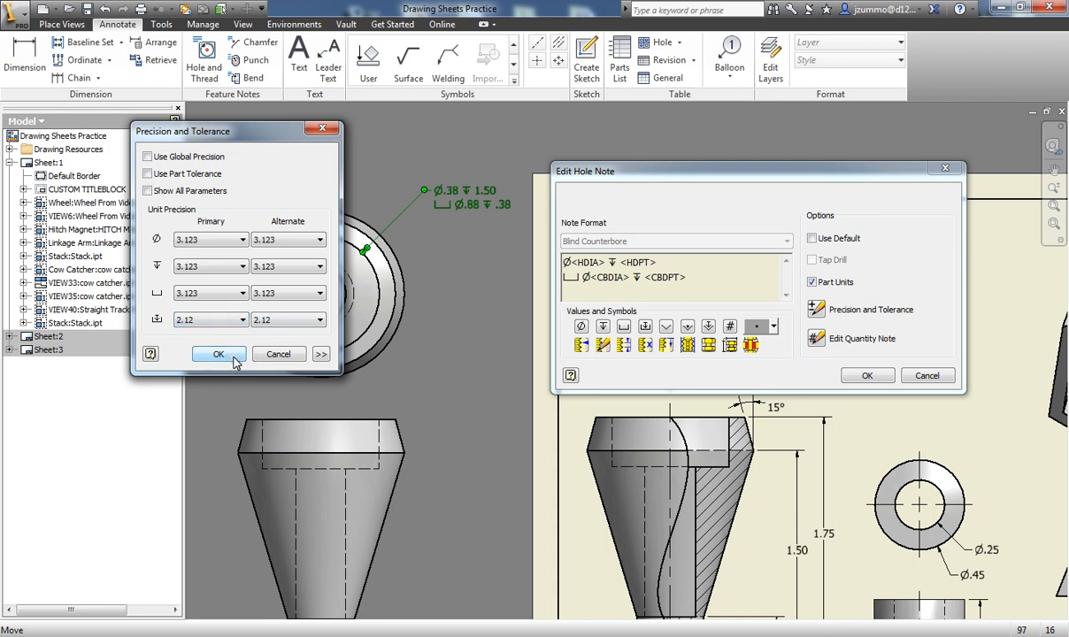
left_click(865, 376)
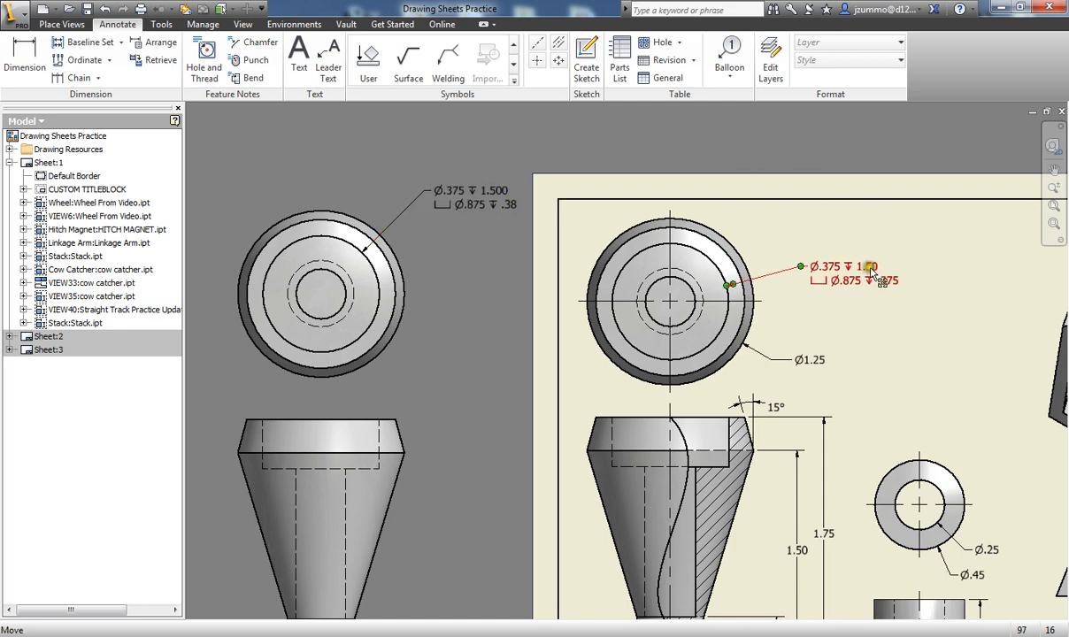
Edit the hole note again and set the hole depth's primary precision to 2.12
double_click(490, 191)
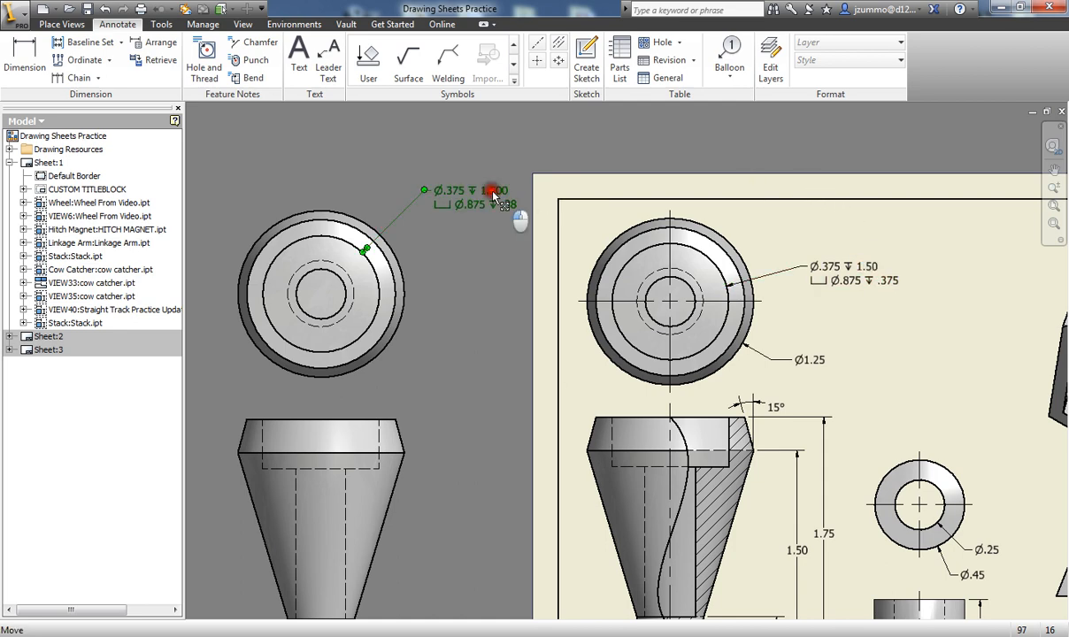
left_click(815, 310)
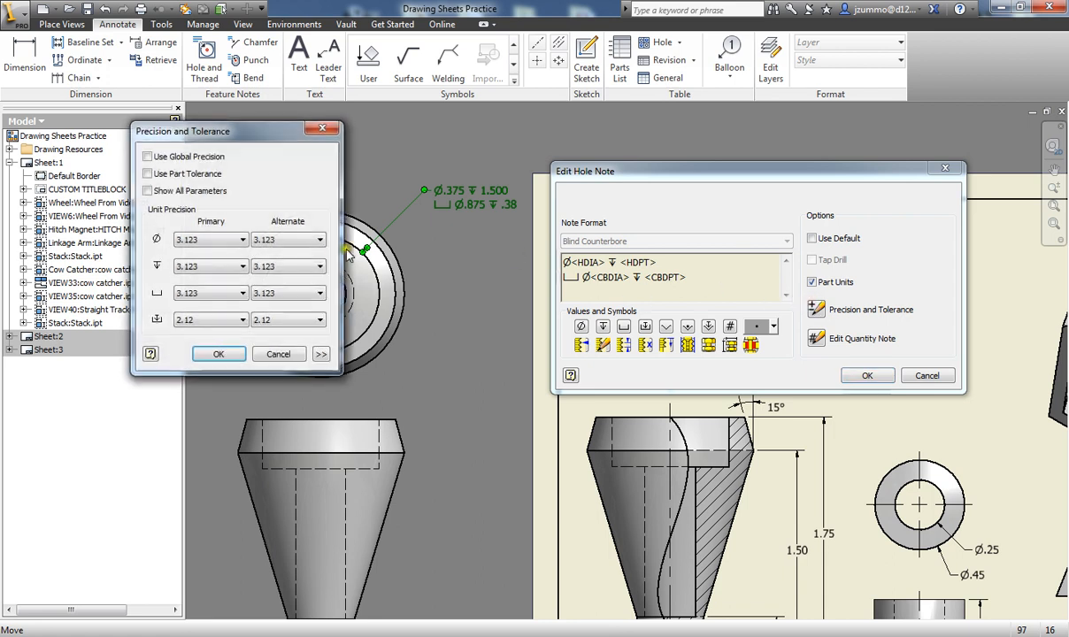
left_click(228, 275)
left_click(199, 295)
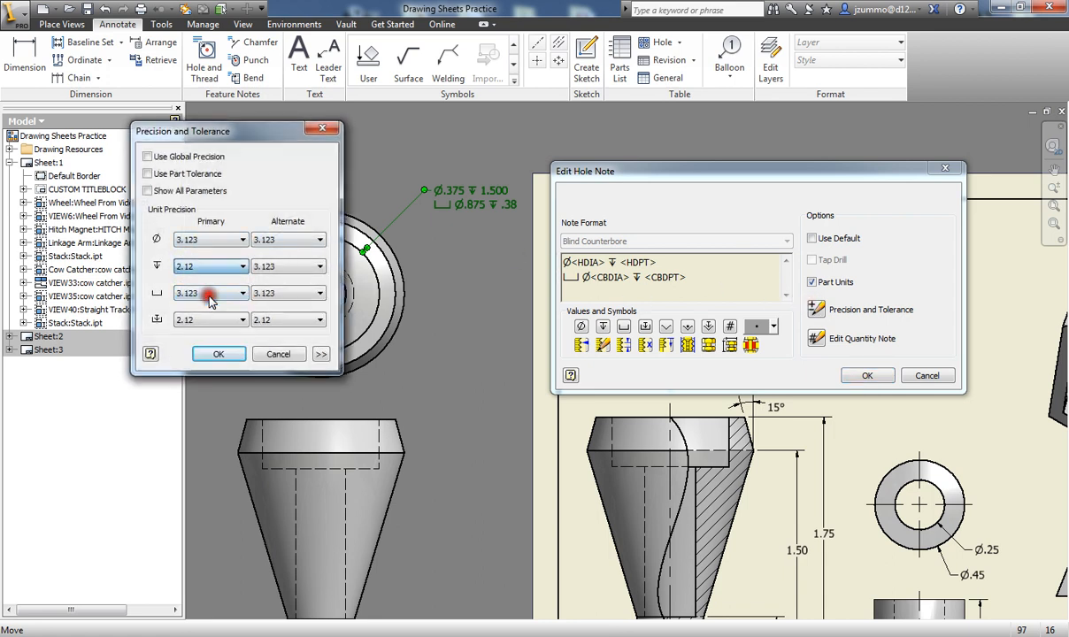
left_click(218, 350)
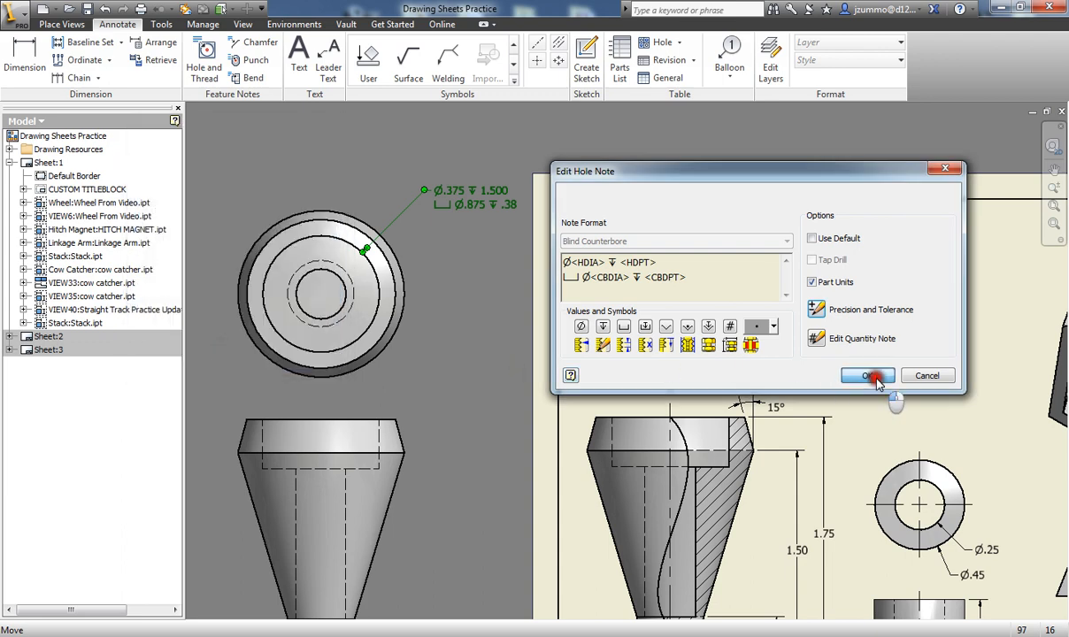
left_click(869, 376)
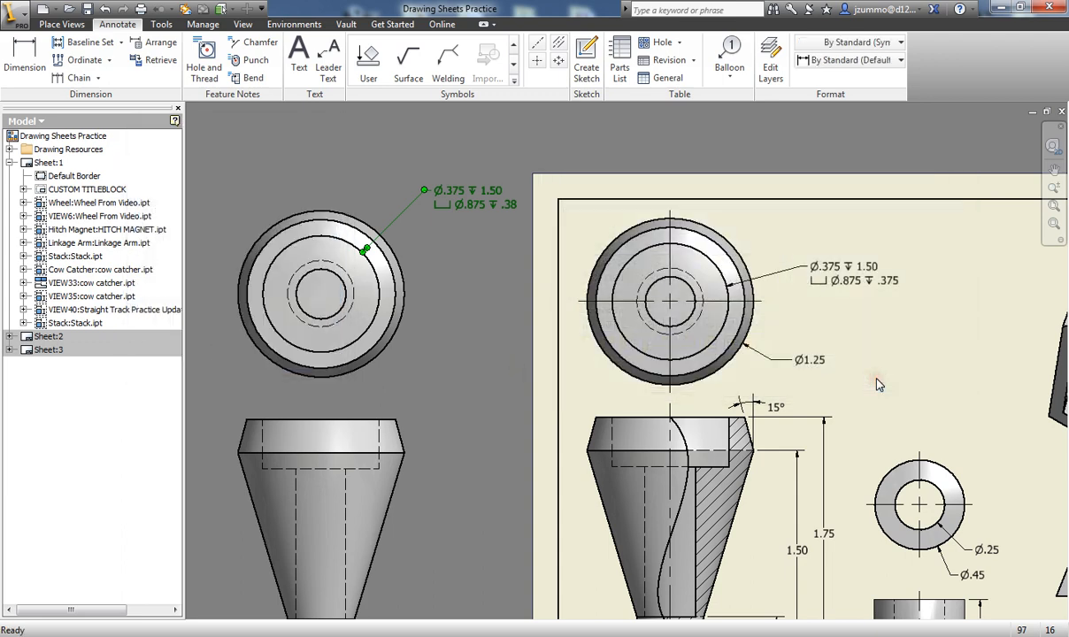
left_click(488, 292)
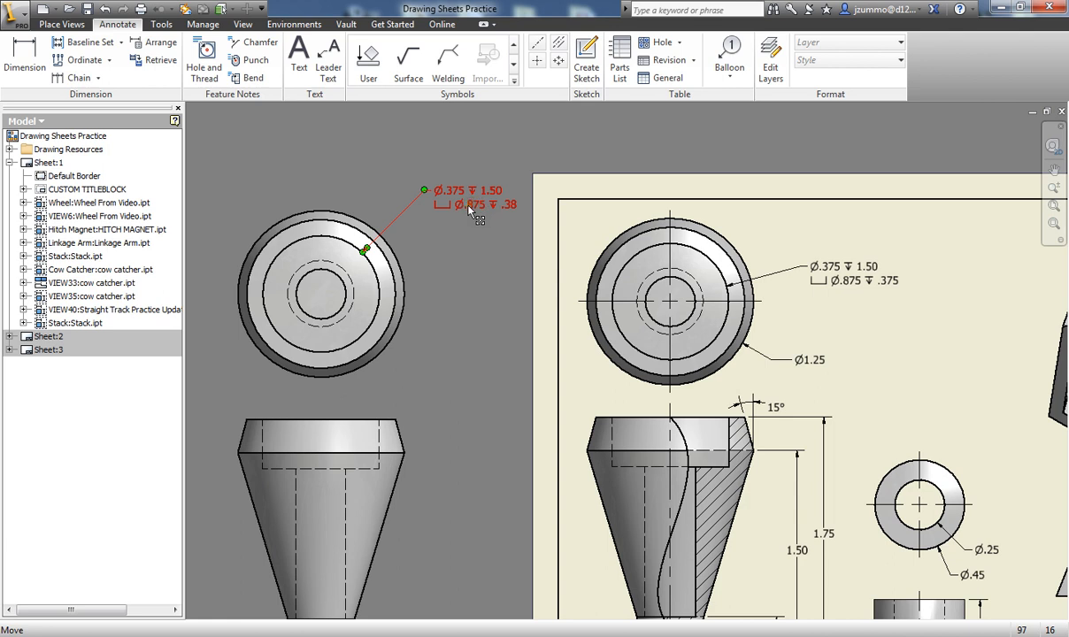
Add a second hole note to the counterbore edge in the new Stack top view, just below the first note
left_click(195, 77)
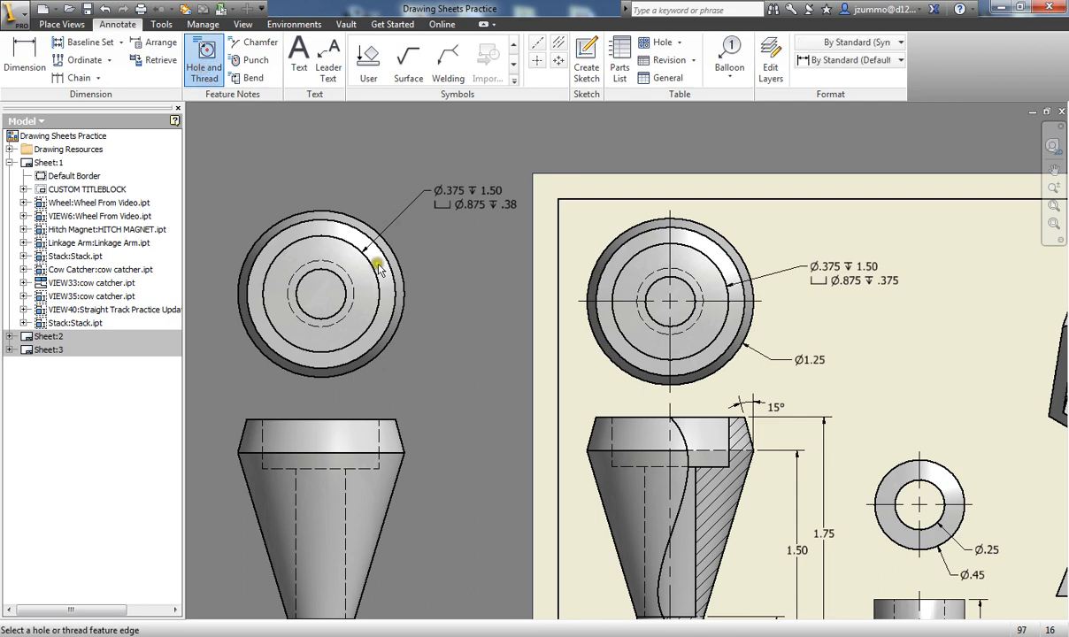
left_click(368, 257)
left_click(431, 247)
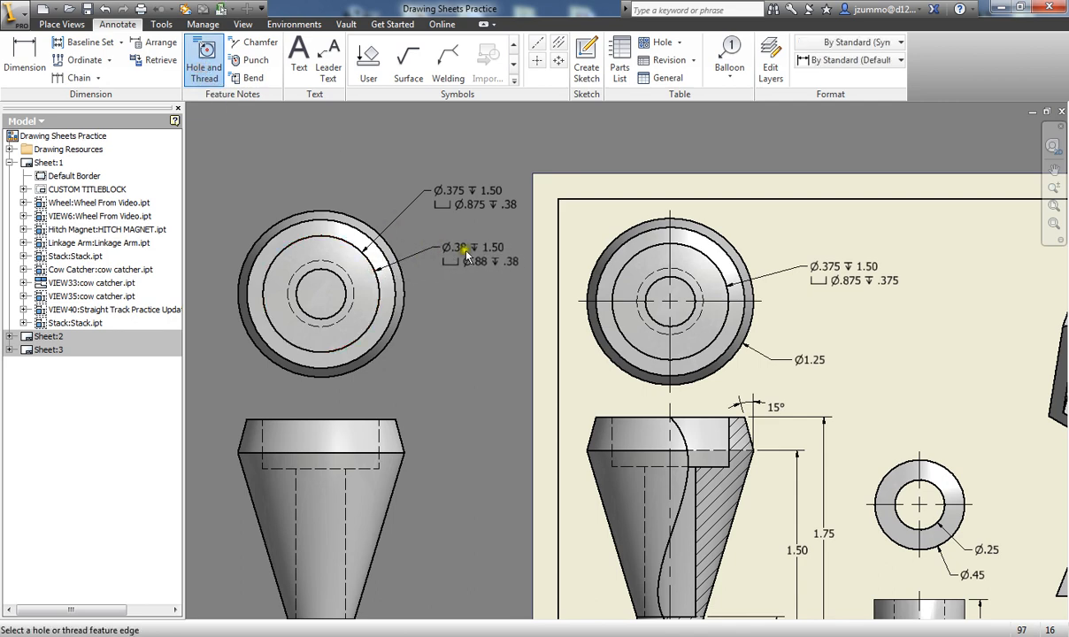
key("Escape")
Edit the second hole note, removing the hole diameter and depth line and the counterbore symbol so only Ø<CBDIA> and <CBDPT> with its depth symbol remain
double_click(456, 253)
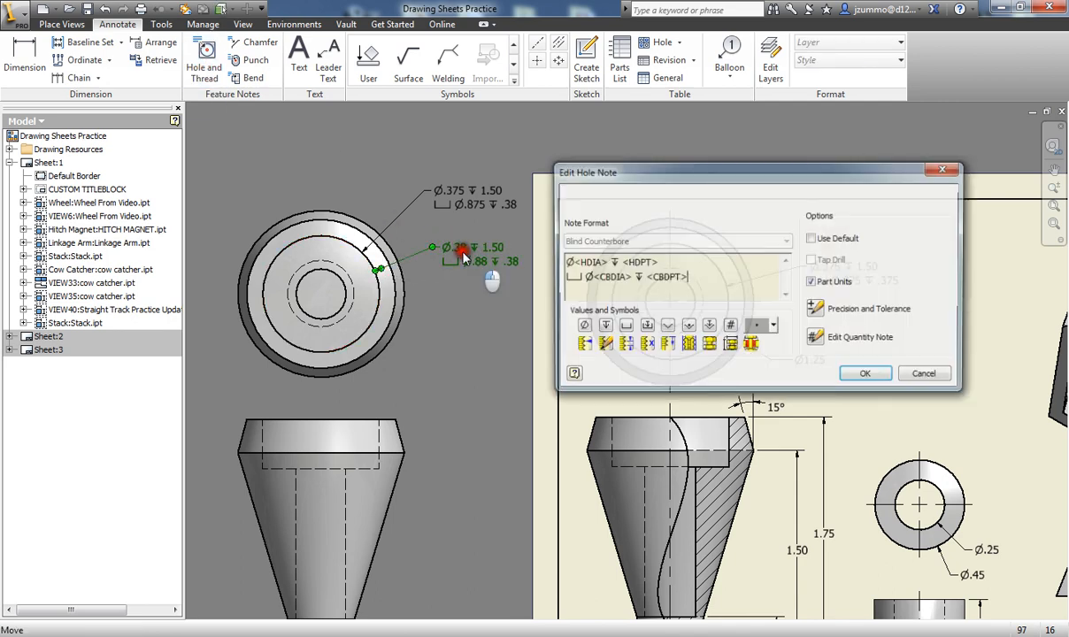
left_click_drag(656, 262, 552, 275)
key("BackSpace")
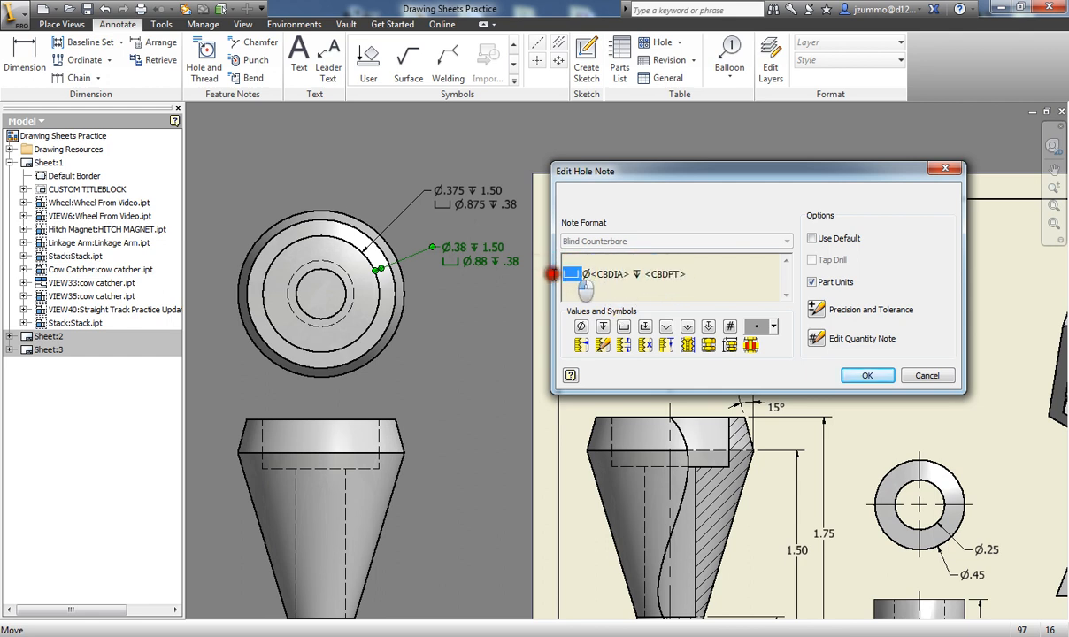
key("BackSpace")
key("BackSpace")
left_click(866, 375)
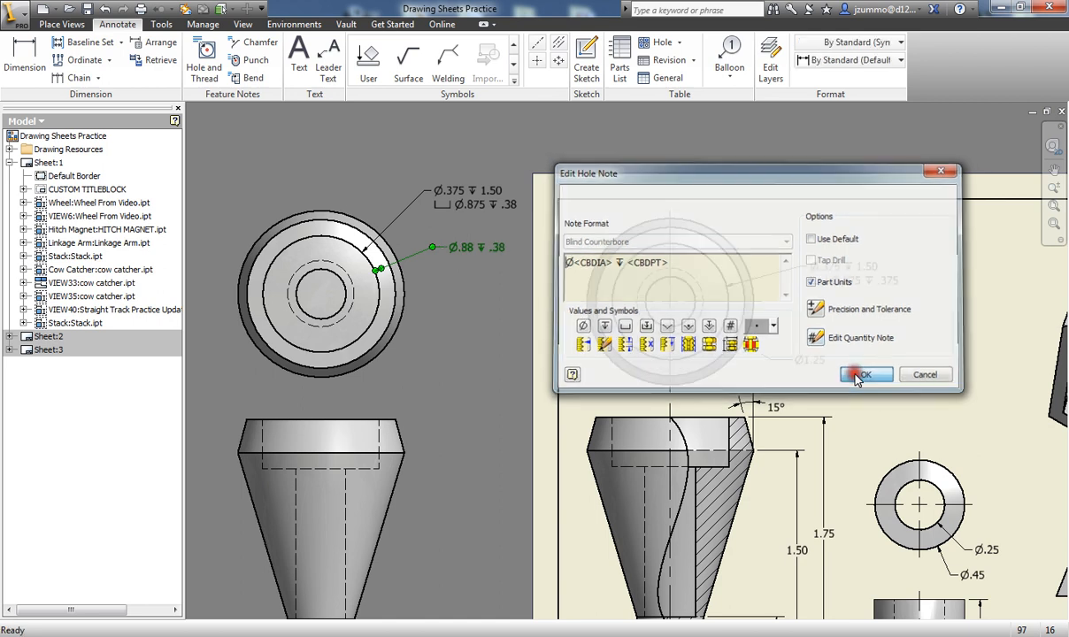
Reopen the second hole note, add an empty line above the counterbore values and insert the counterbore symbol before Ø<CBDIA>
mouse_move(470, 251)
left_mouse_down()
mouse_move(470, 191)
mouse_move(455, 252)
left_mouse_up()
double_click(456, 251)
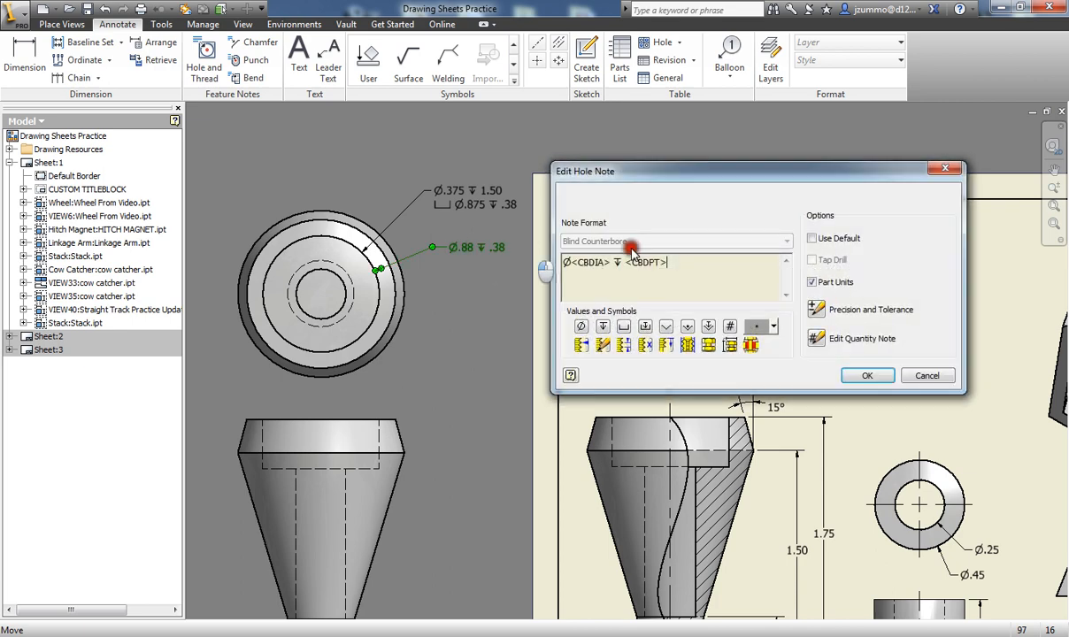
left_click_drag(680, 169, 571, 296)
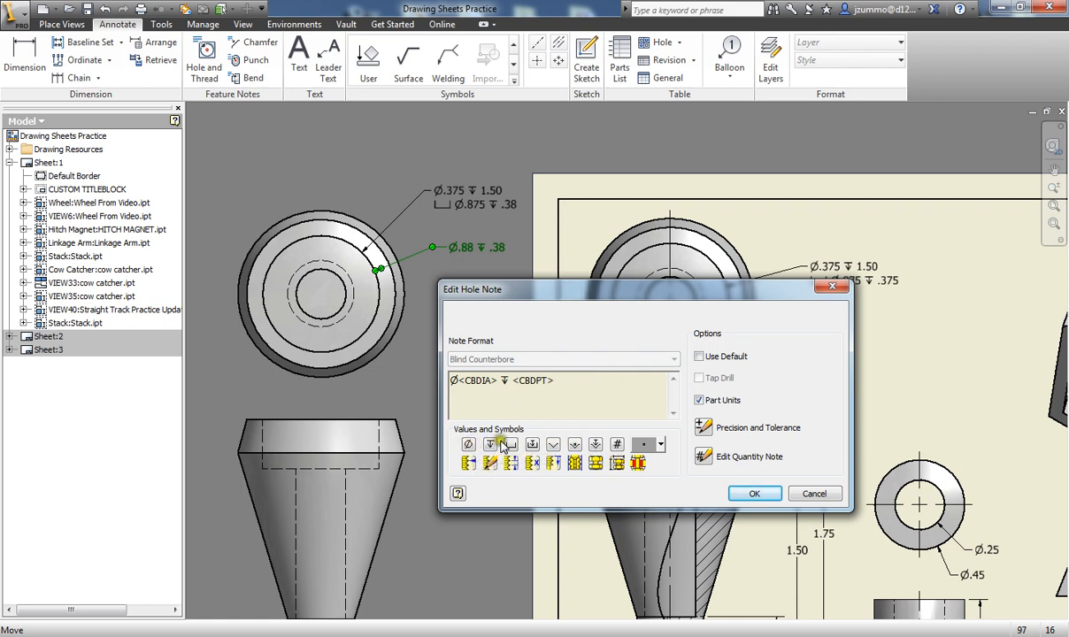
left_click(452, 380)
key("Return")
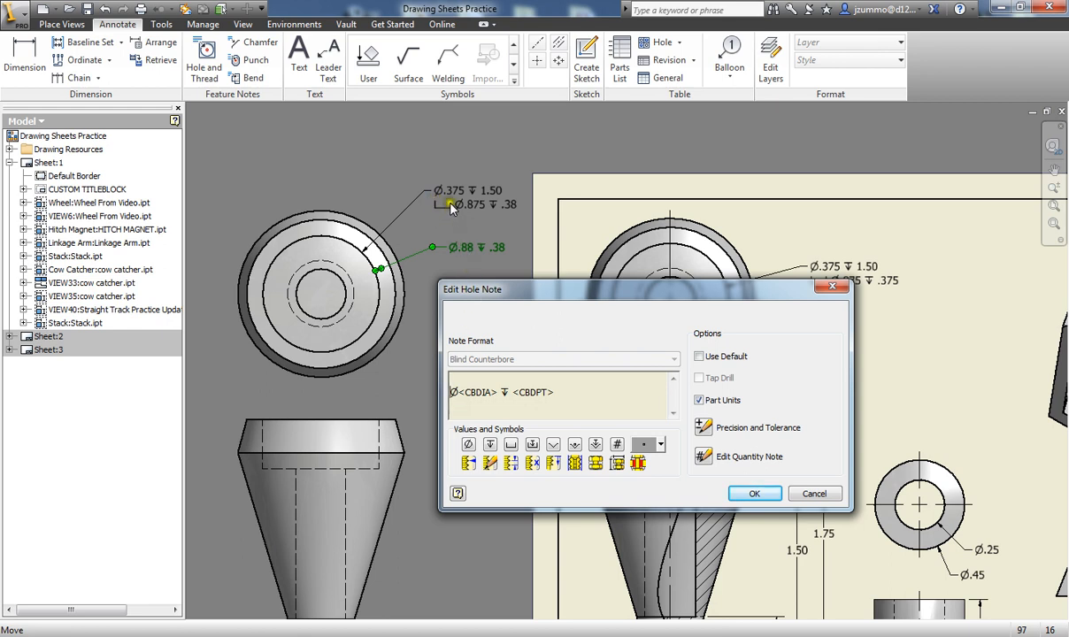
left_click(661, 445)
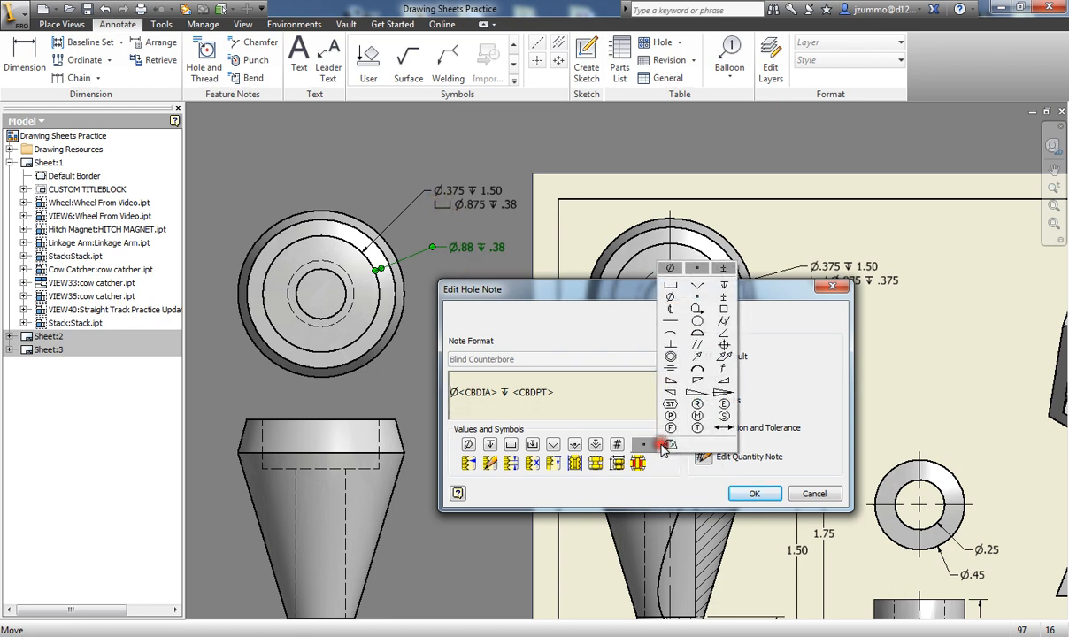
left_click(670, 286)
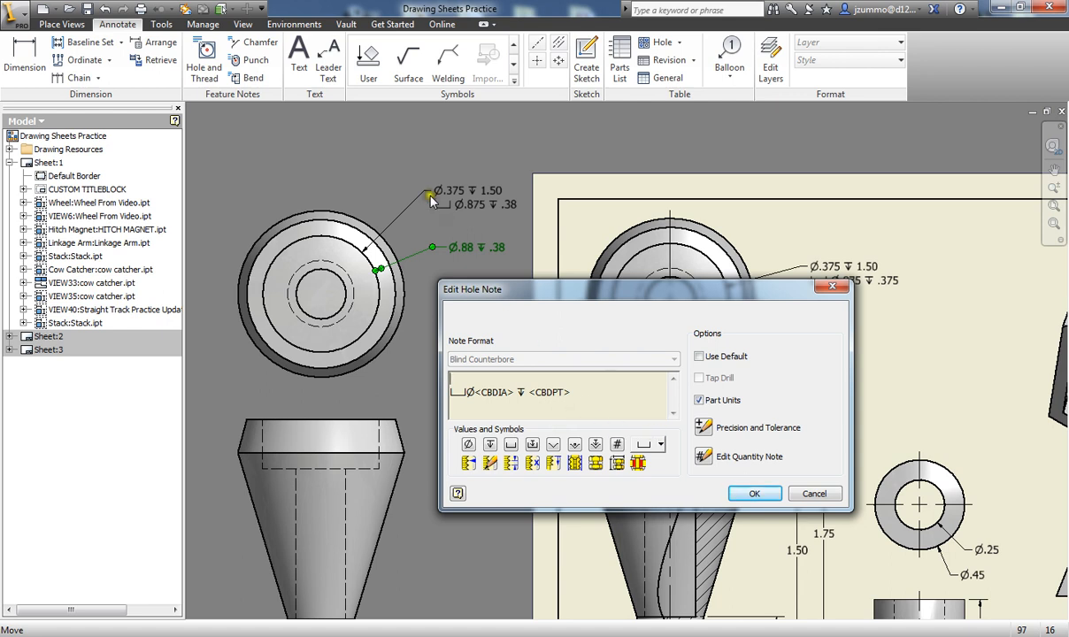
Build the note's first line from the diameter symbol, <HDIA>, the depth symbol and <HDPT>, and apply it
left_click(643, 444)
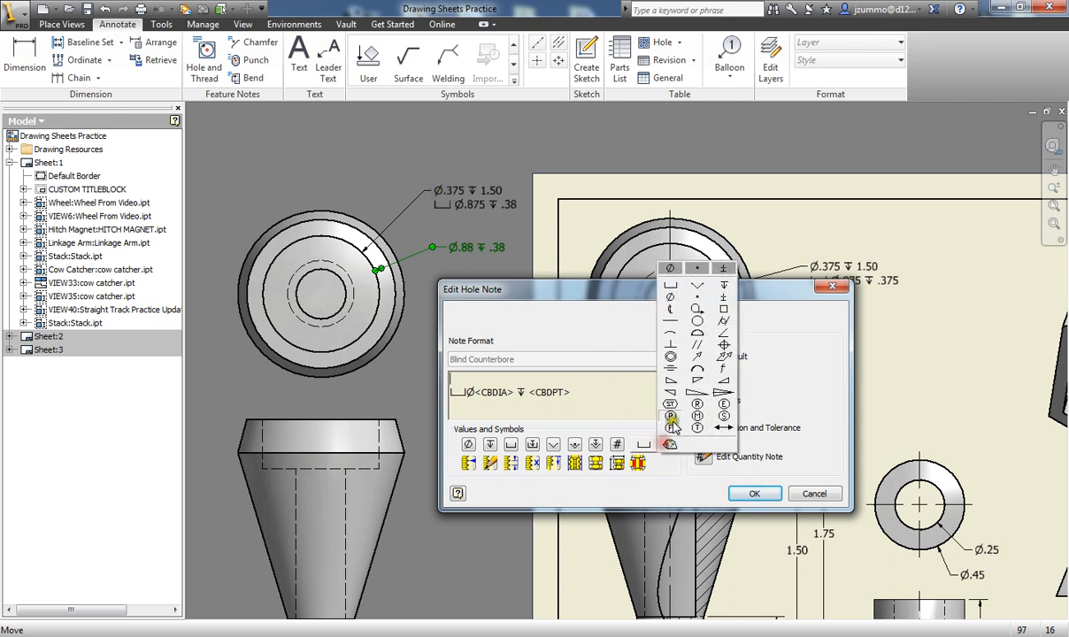
left_click(672, 299)
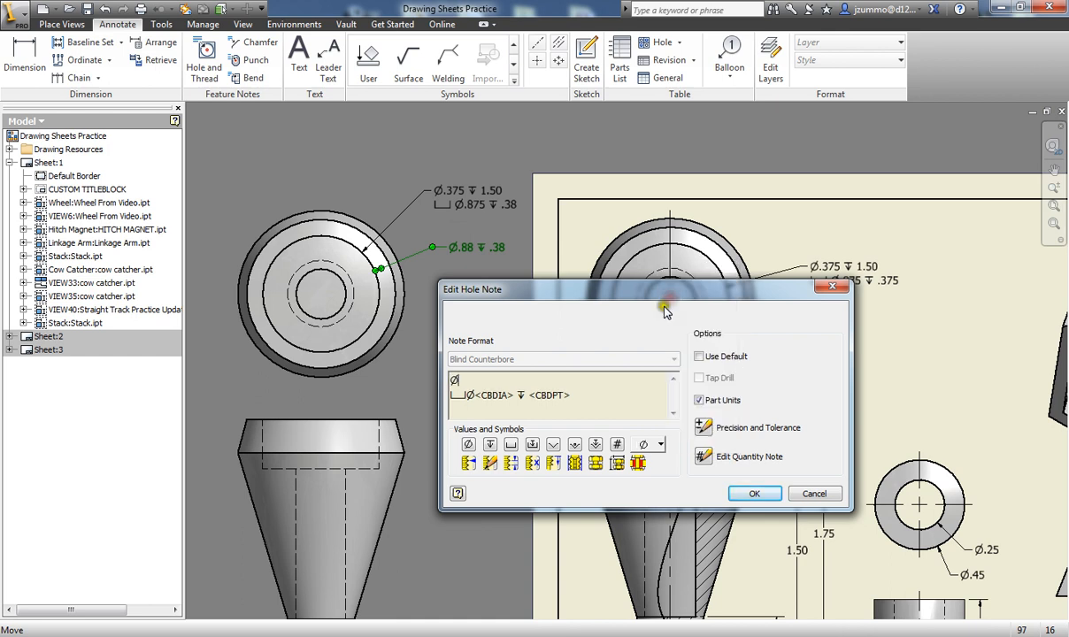
left_click(469, 446)
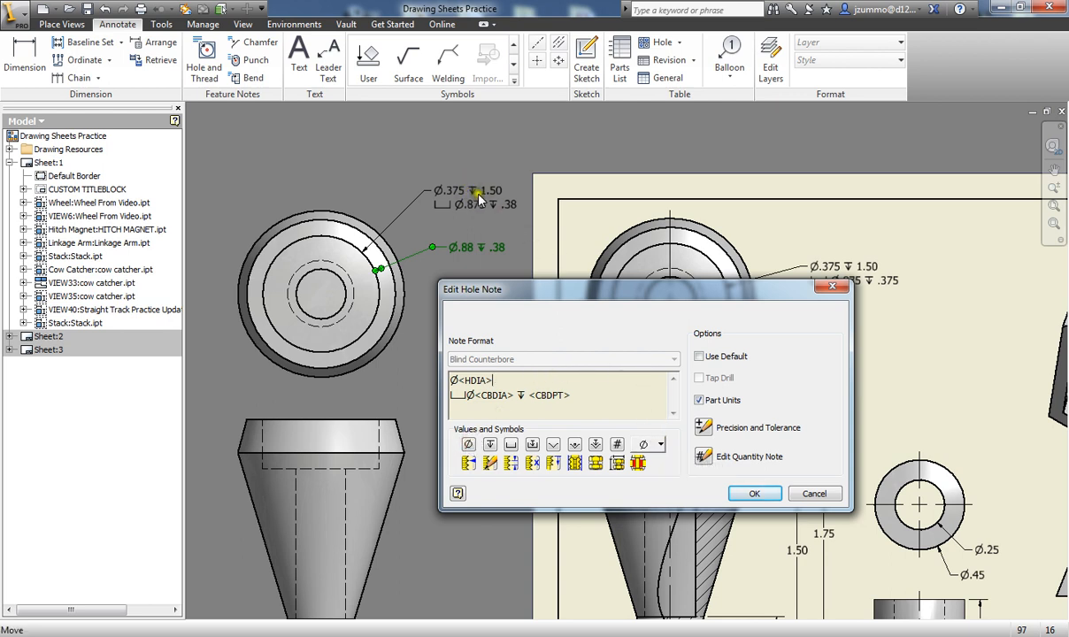
left_click(660, 445)
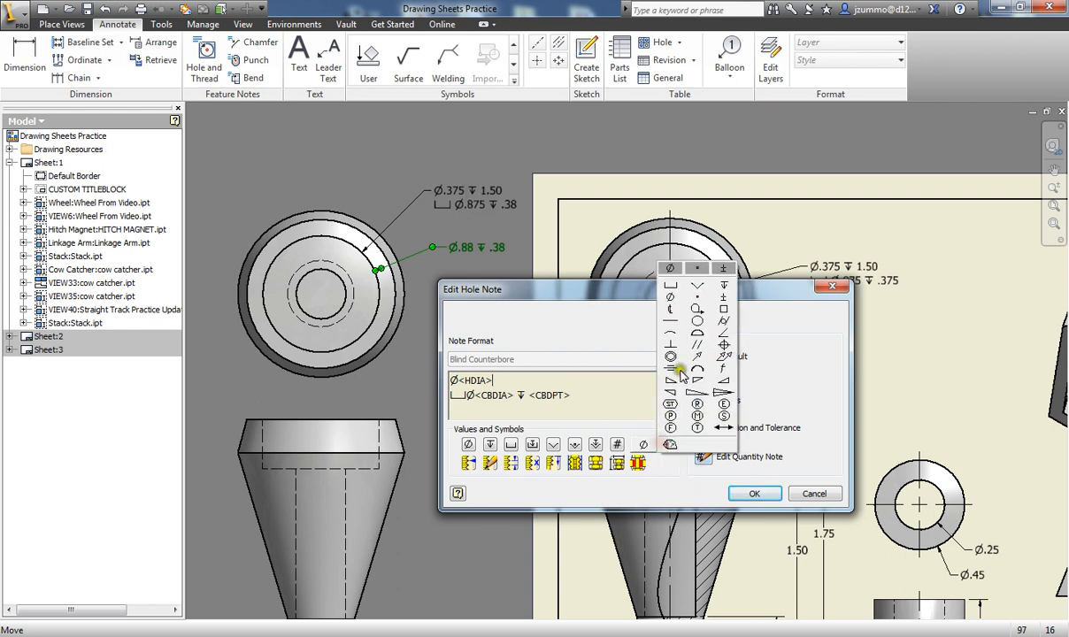
left_click(725, 291)
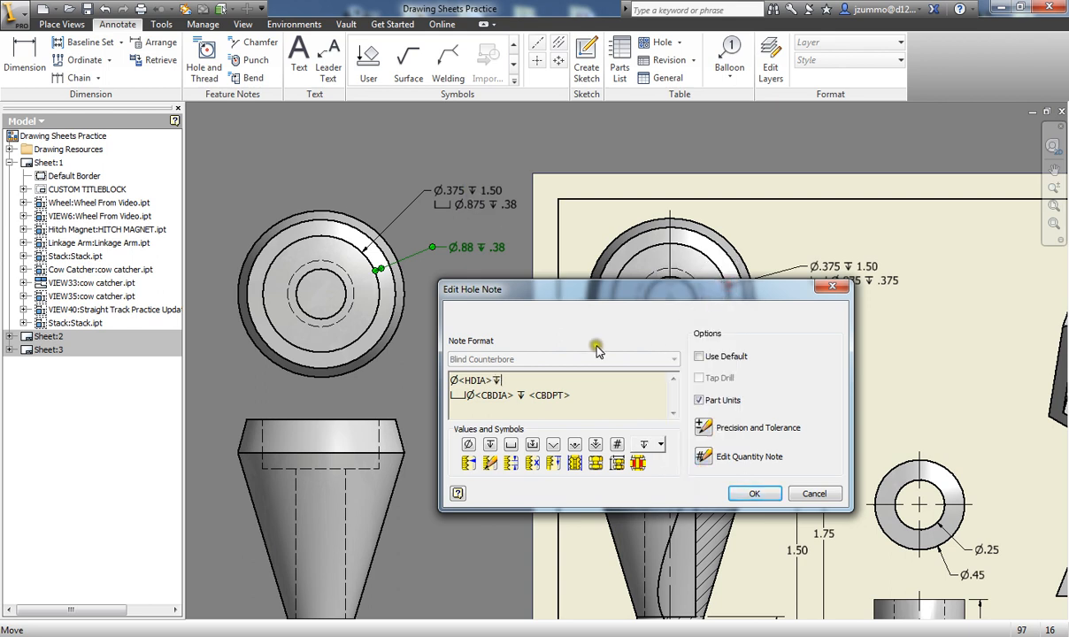
left_click(490, 445)
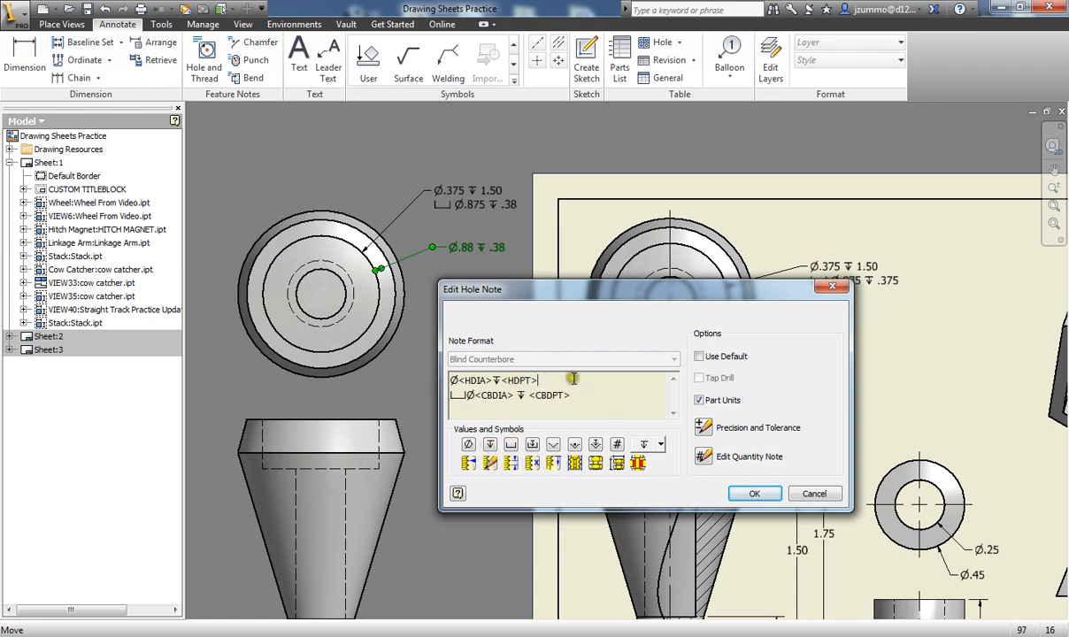
left_click(754, 494)
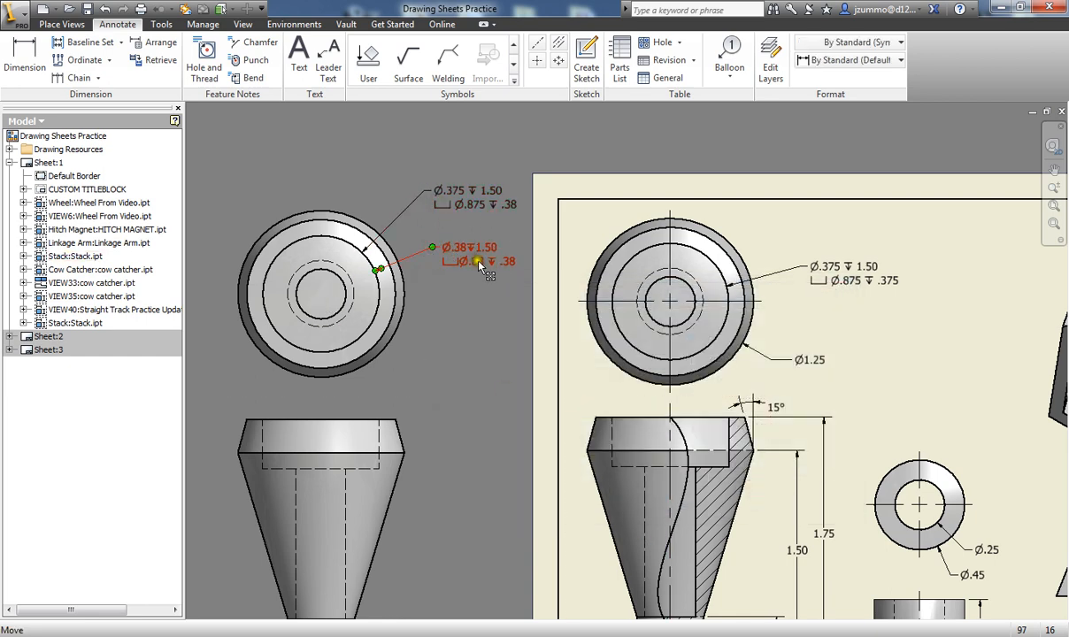
Turn off Use Global Precision for the second hole note and set the hole diameter and hole depth primary precision to 3.123
double_click(470, 251)
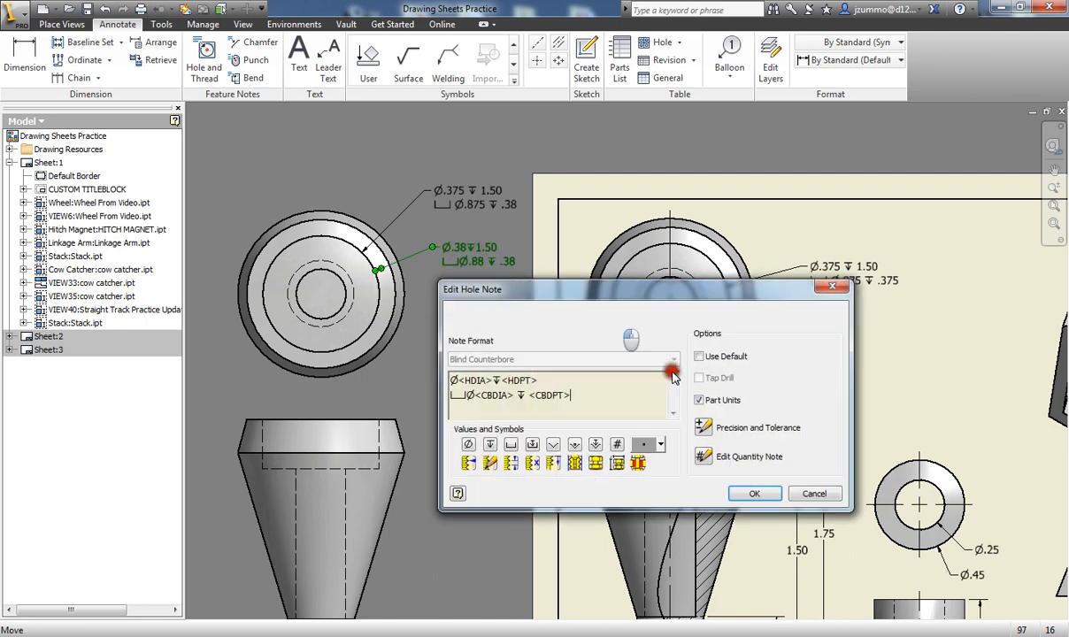
left_click(703, 428)
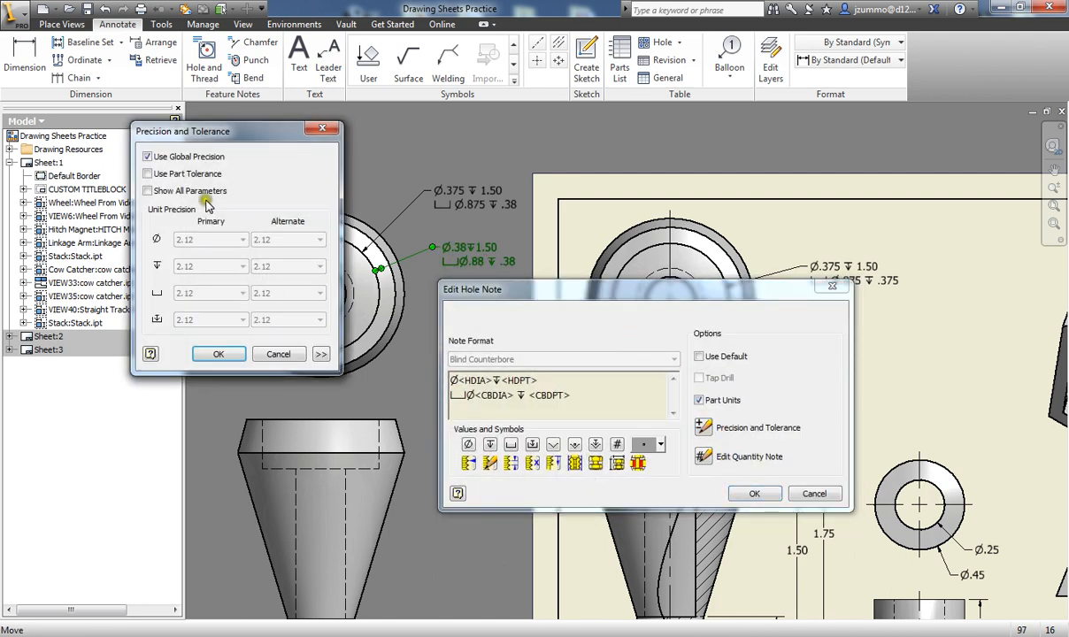
left_click(147, 156)
left_click(241, 240)
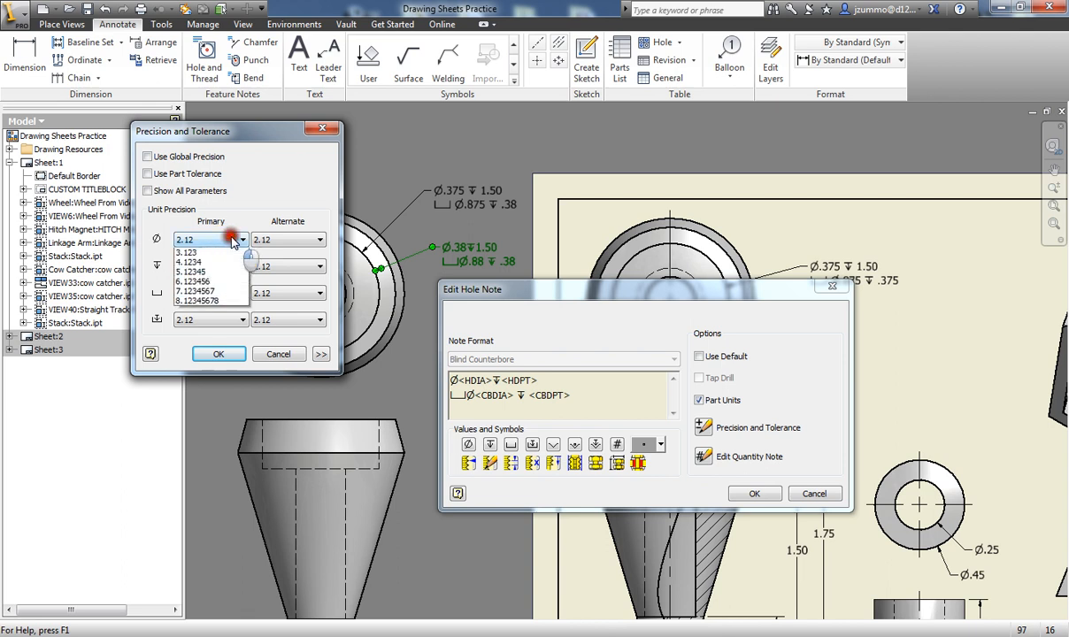
left_click(188, 252)
left_click(213, 267)
left_click(190, 279)
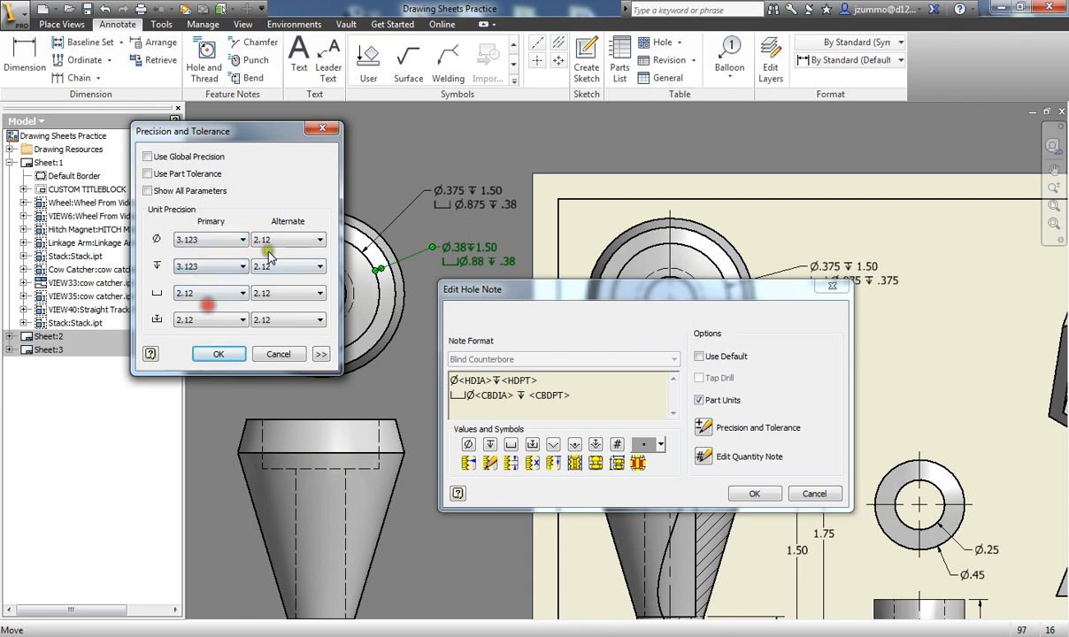
Set the alternate precision of the hole diameter and hole depth to 3.123
left_click(270, 241)
left_click(276, 283)
left_click(282, 266)
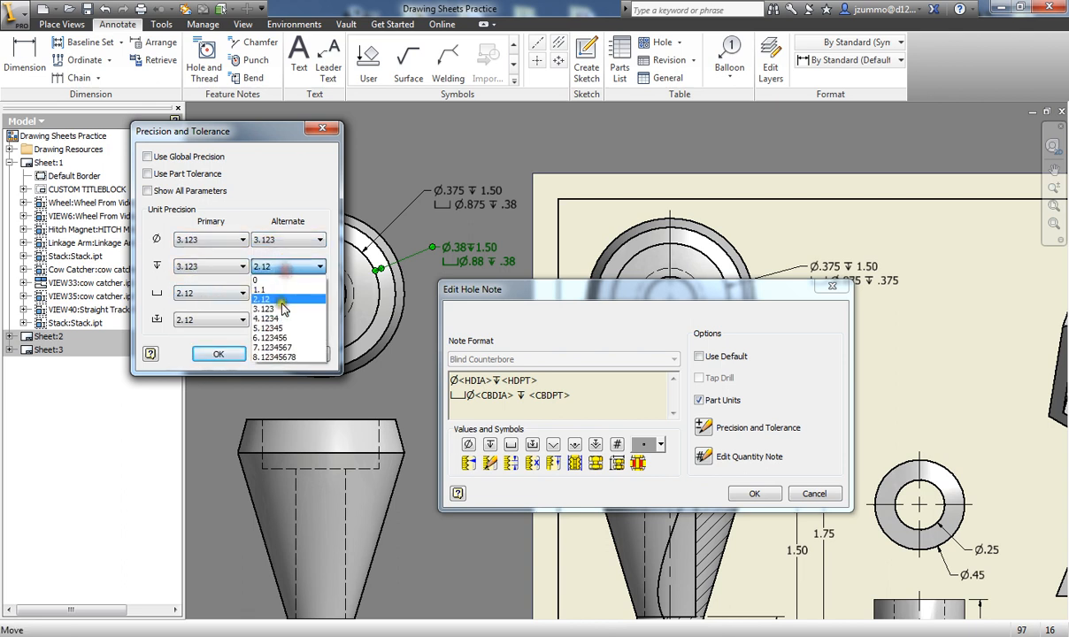
left_click(280, 308)
Set the hole depth's primary precision to 2.12 and apply the precision changes to the second hole note
left_click(227, 267)
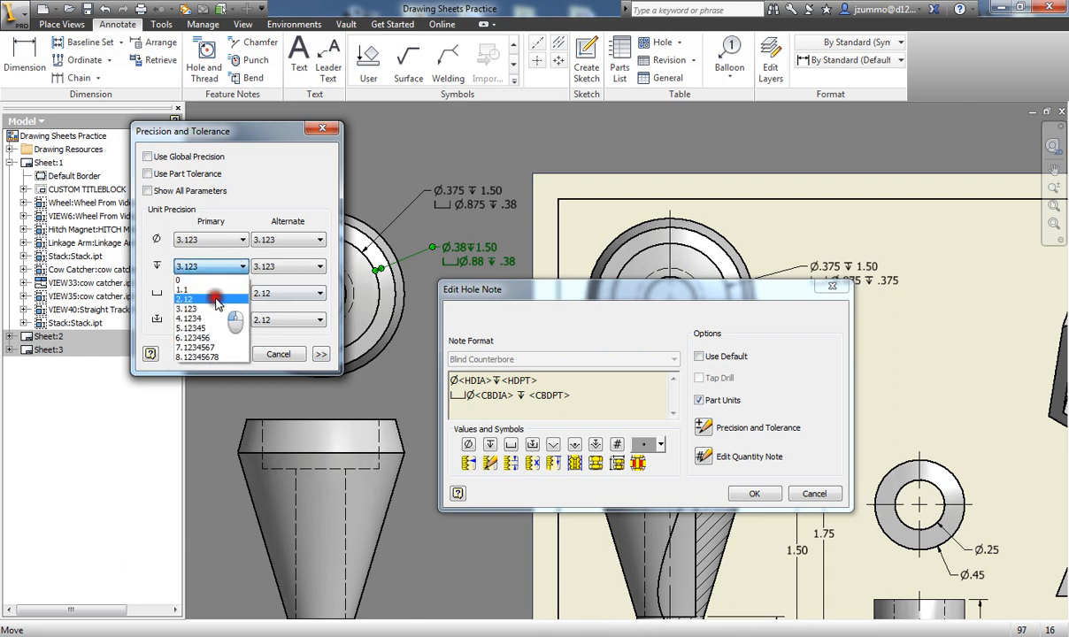
left_click(217, 300)
left_click(223, 353)
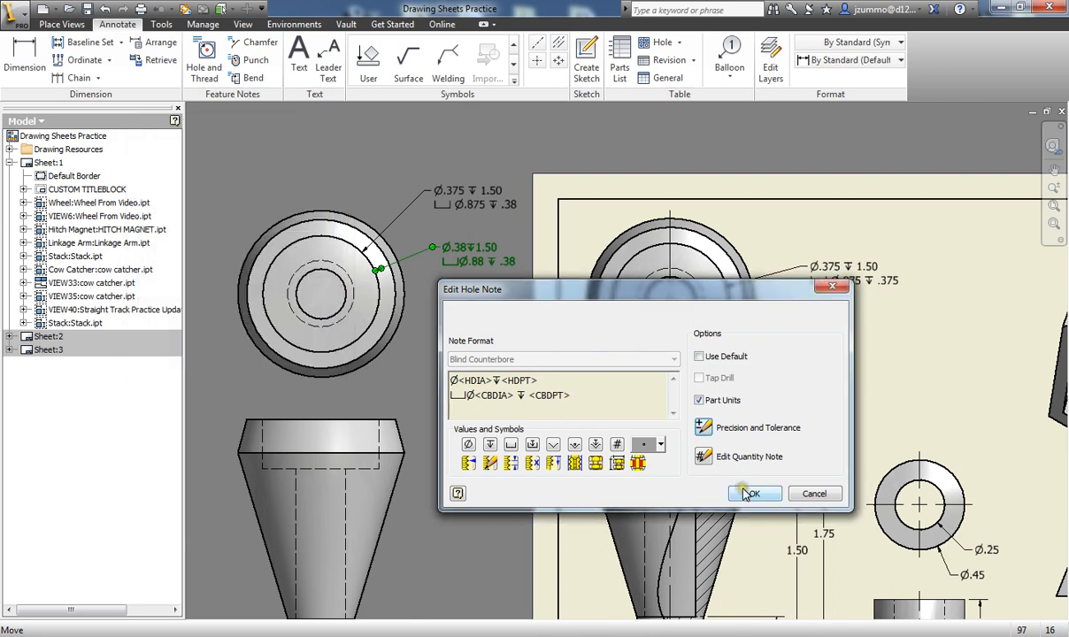
left_click(748, 494)
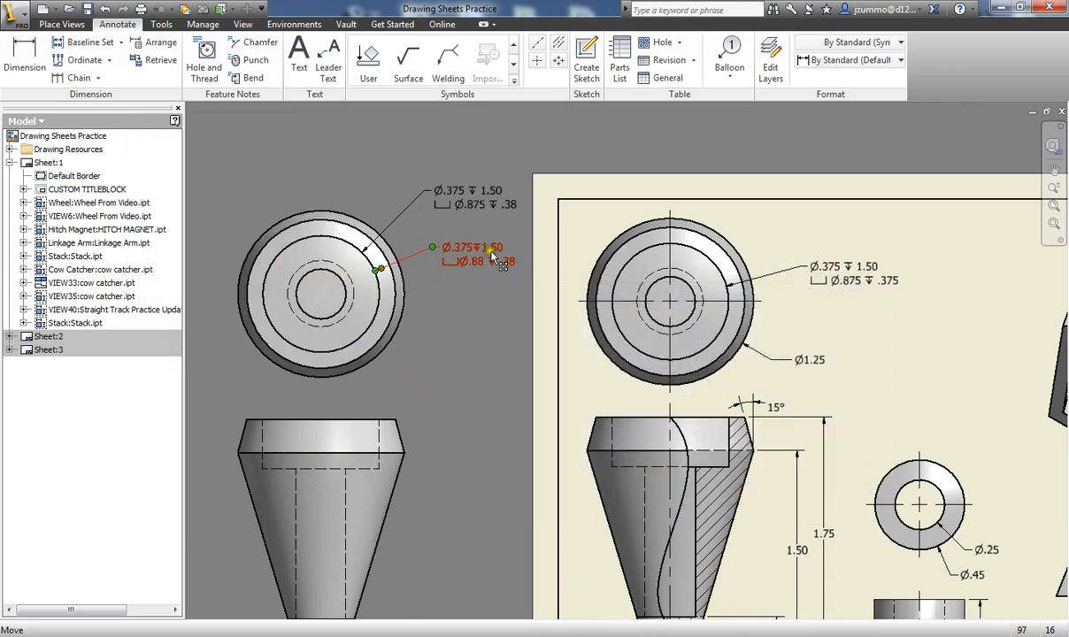
left_click(486, 342)
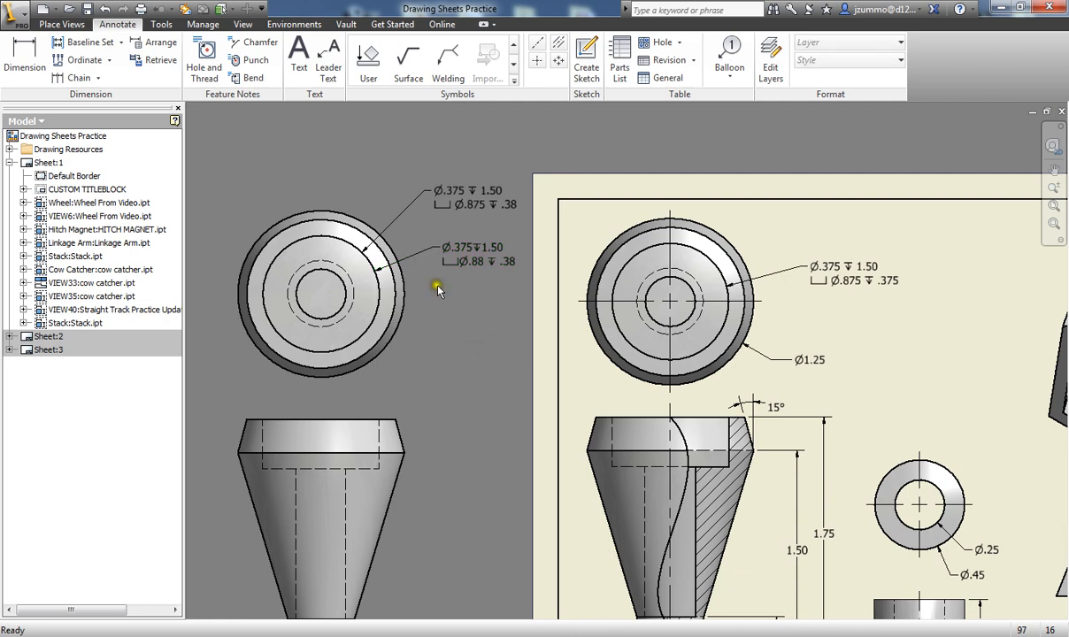
Dimension the outer circle's diameter in the new Stack top view, placing the text beside its lower edge with default tolerance settings
middle_click_drag(478, 456, 503, 430)
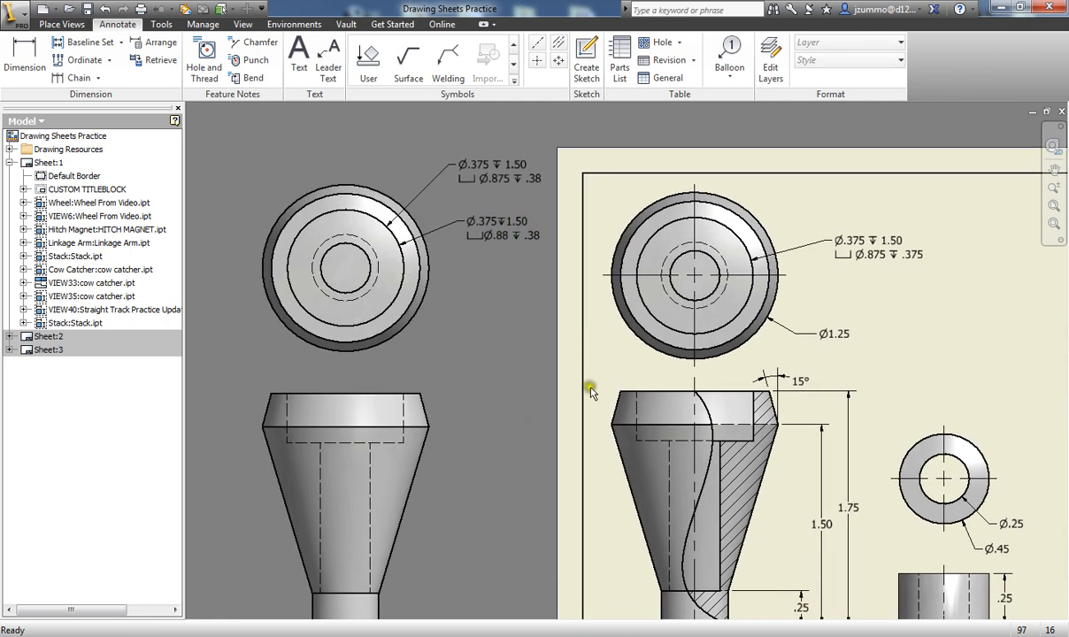
left_click(28, 66)
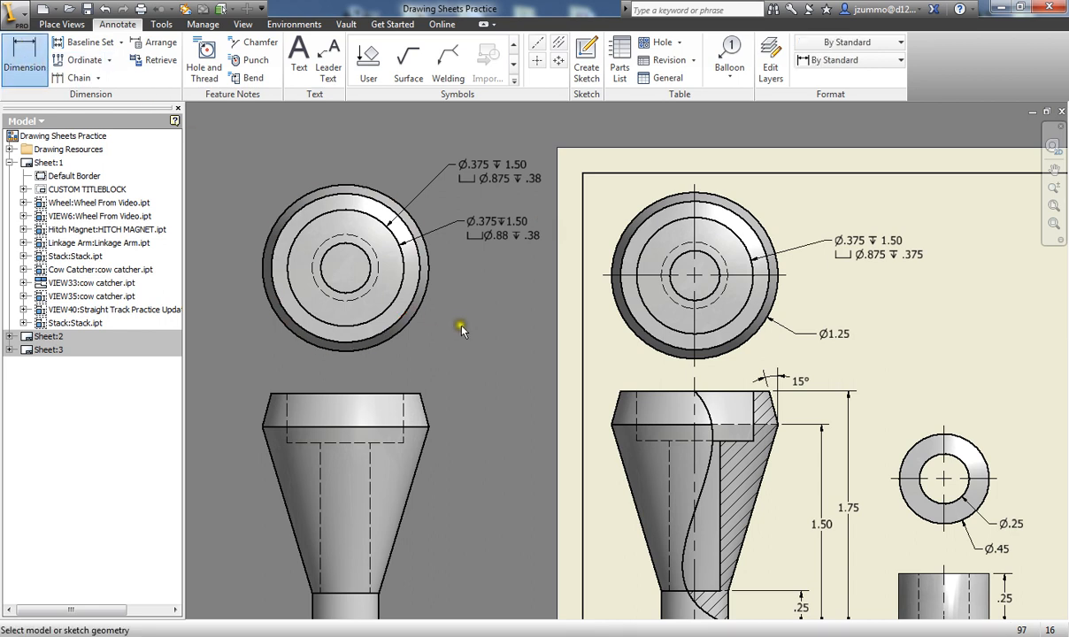
left_click(415, 322)
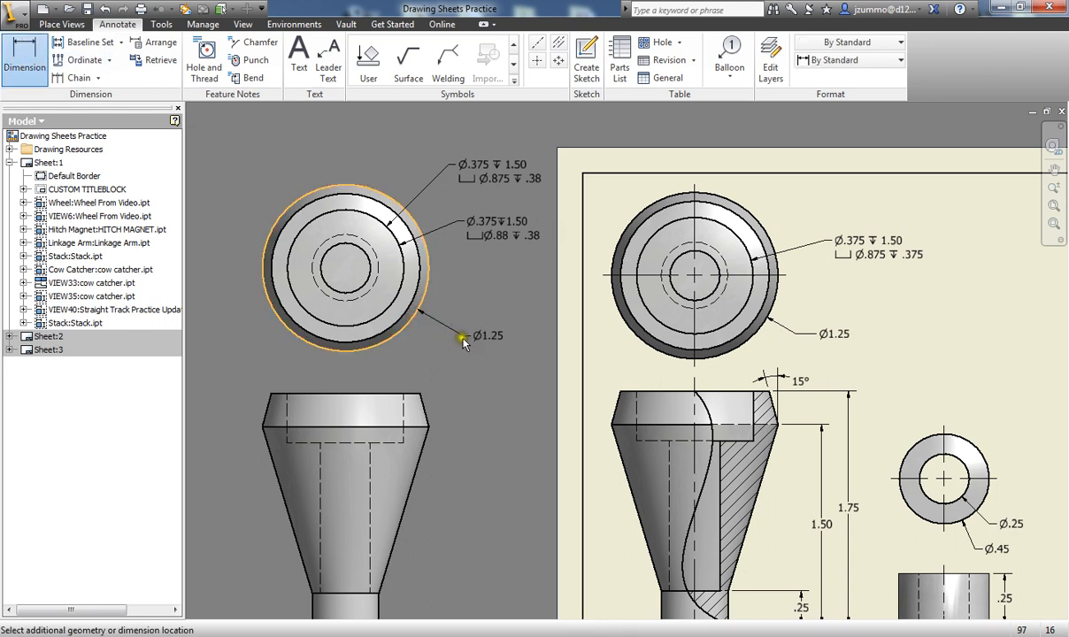
left_click(465, 341)
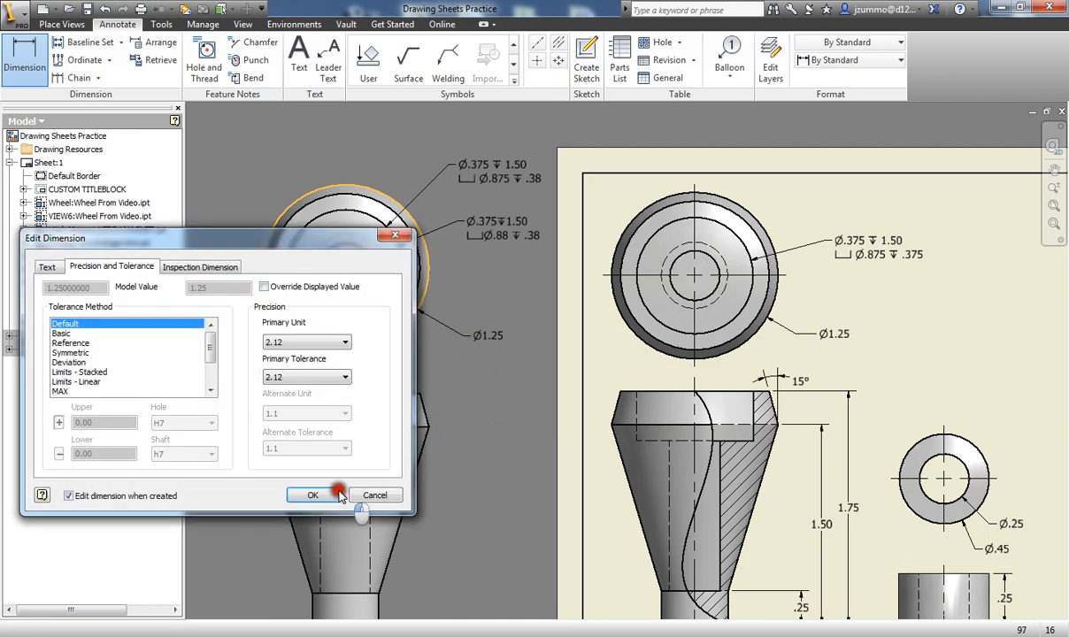
left_click(328, 495)
Start a sketch attached to the new Stack front view
mouse_move(482, 483)
middle_mouse_down()
mouse_move(484, 439)
mouse_move(576, 343)
mouse_move(565, 363)
middle_mouse_up()
scroll(578, 349, "down", 3)
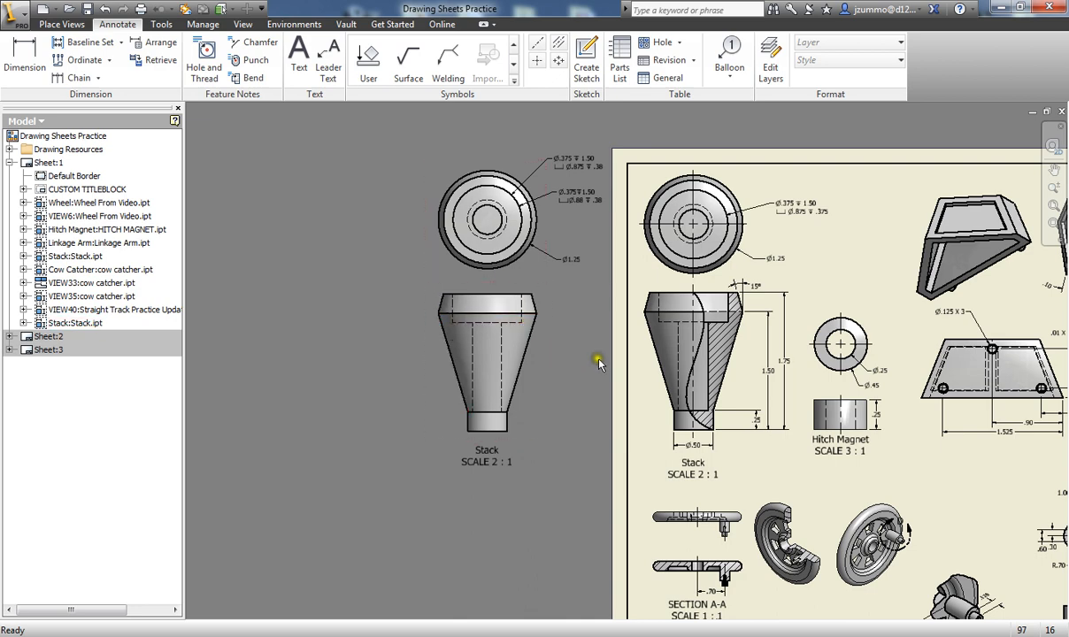
scroll(599, 364, "up", 3)
middle_click_drag(742, 346, 711, 354)
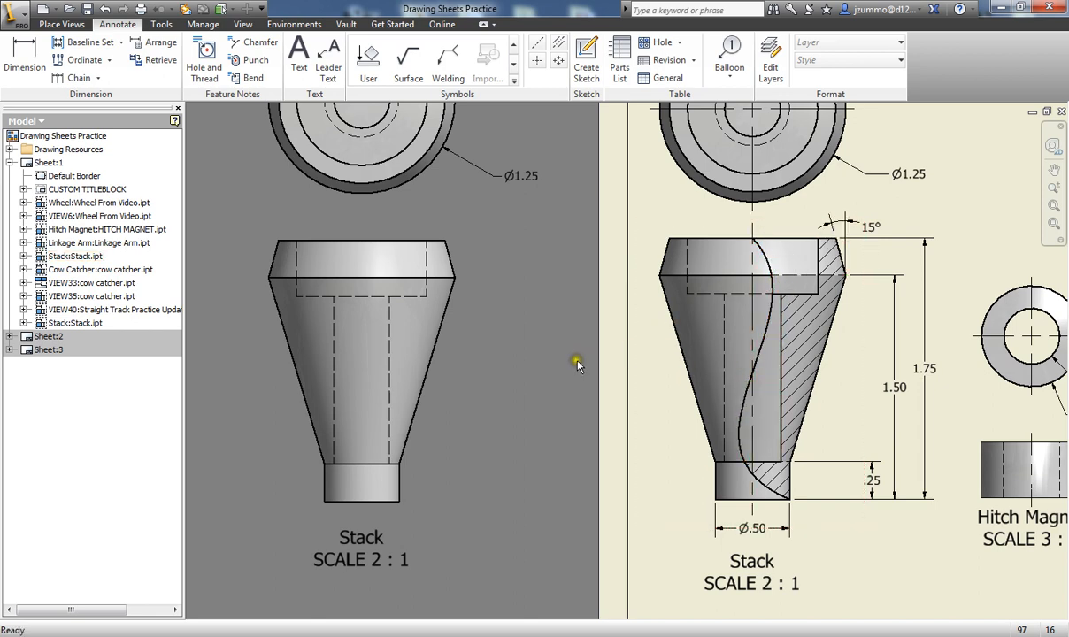
middle_click_drag(576, 365, 667, 357)
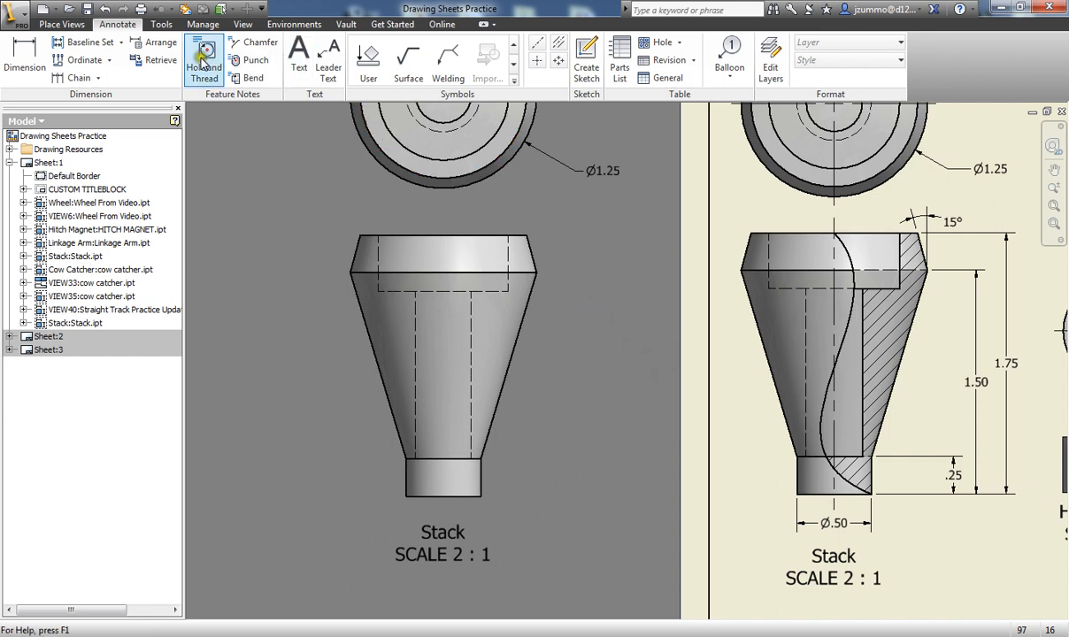
left_click(369, 224)
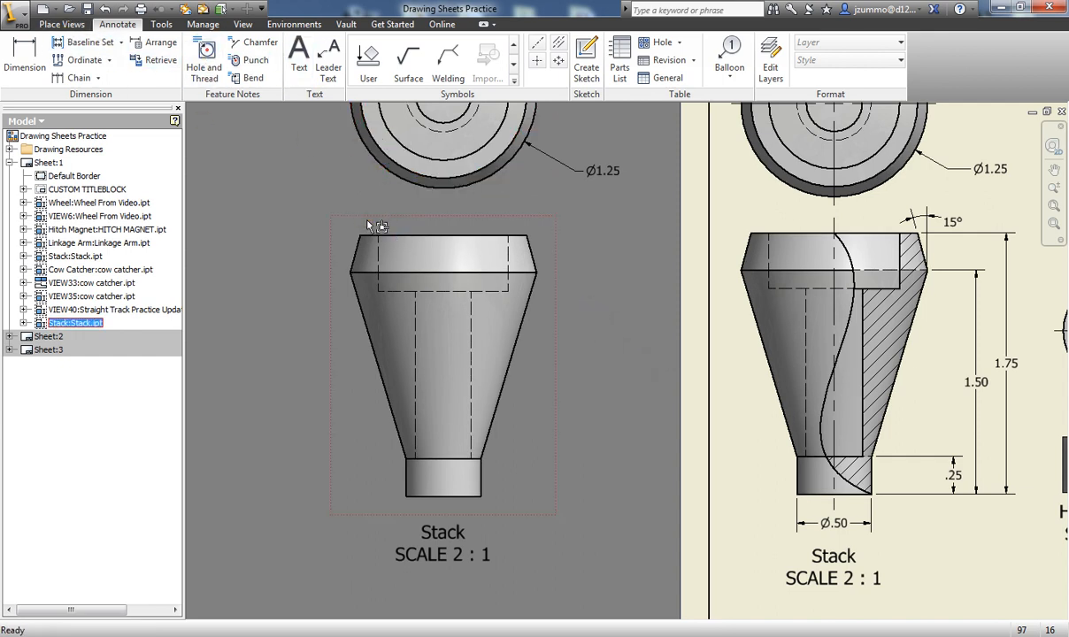
left_click(50, 28)
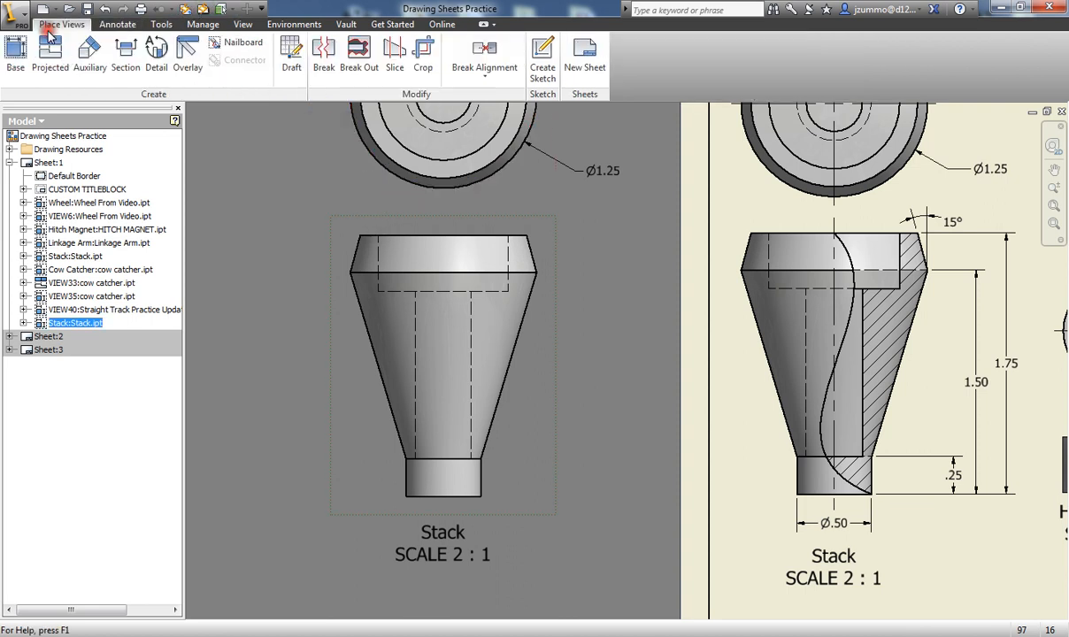
left_click(544, 60)
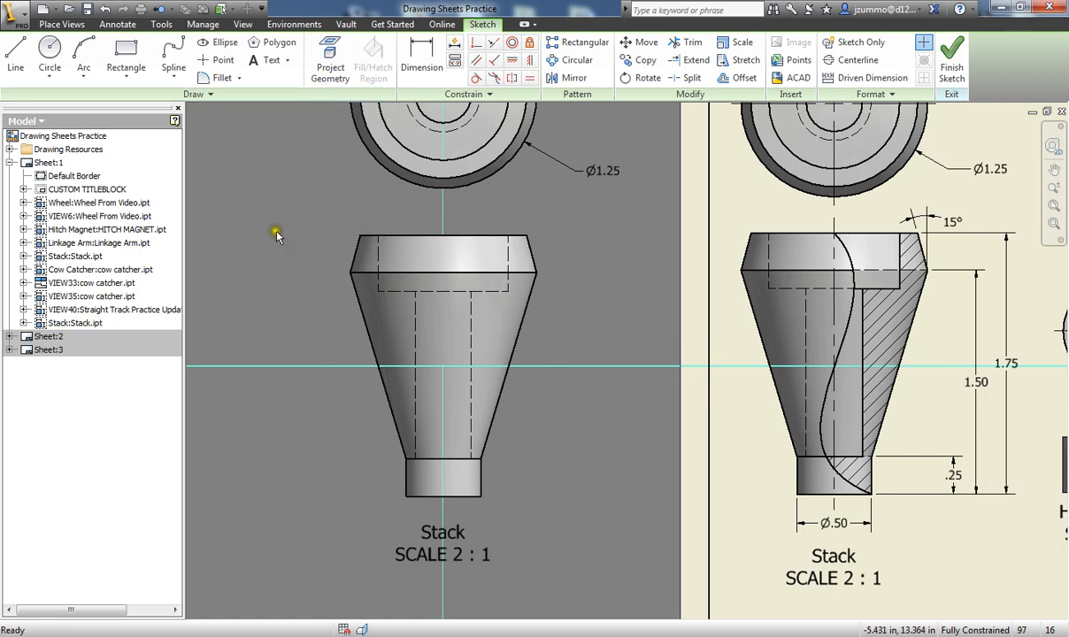
Project the front view's horizontal edges and its right-hand outline edges into the sketch
scroll(634, 260, "down", 6)
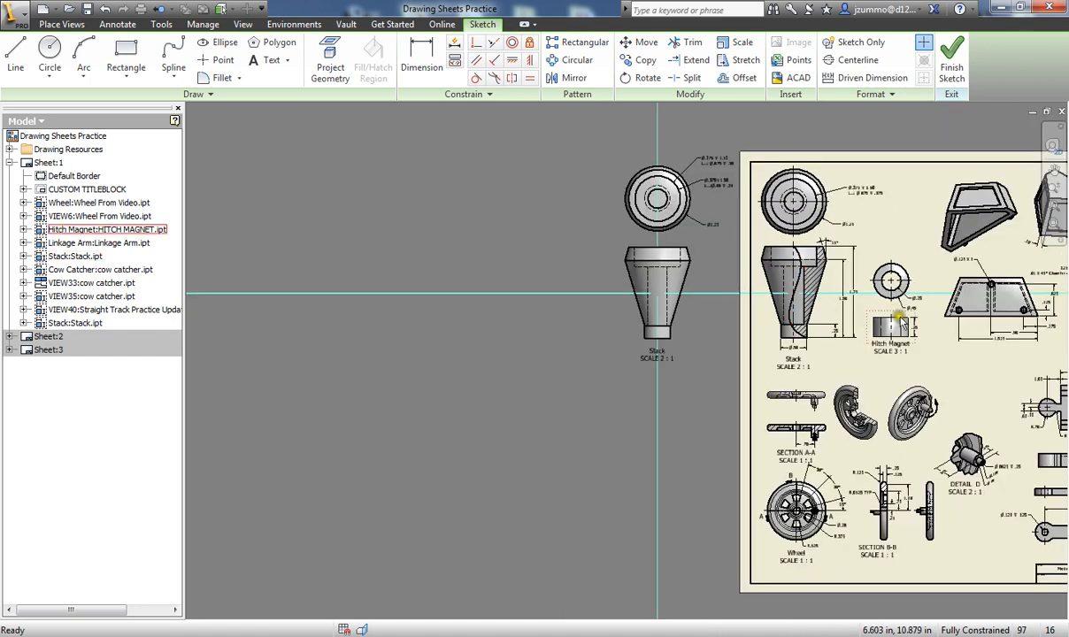
scroll(425, 196, "up", 5)
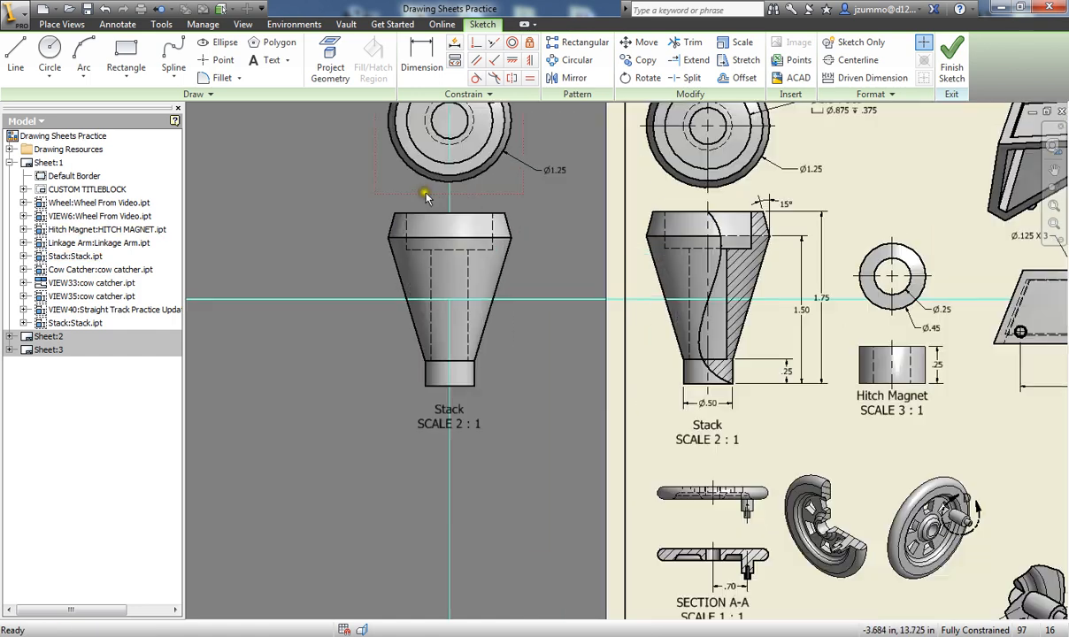
middle_click_drag(485, 193, 470, 226)
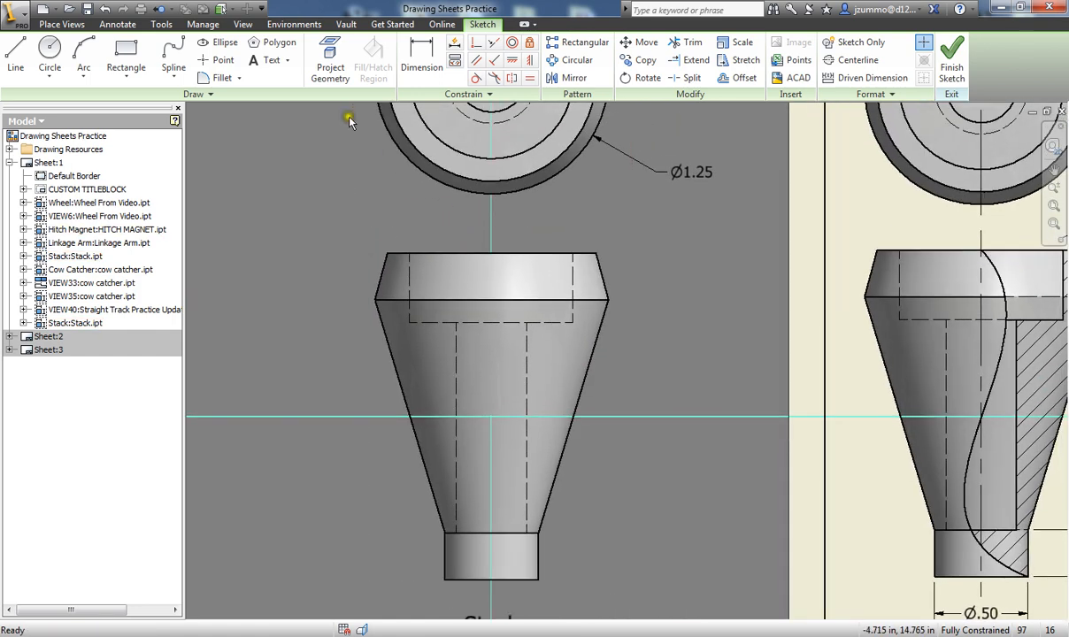
left_click(323, 57)
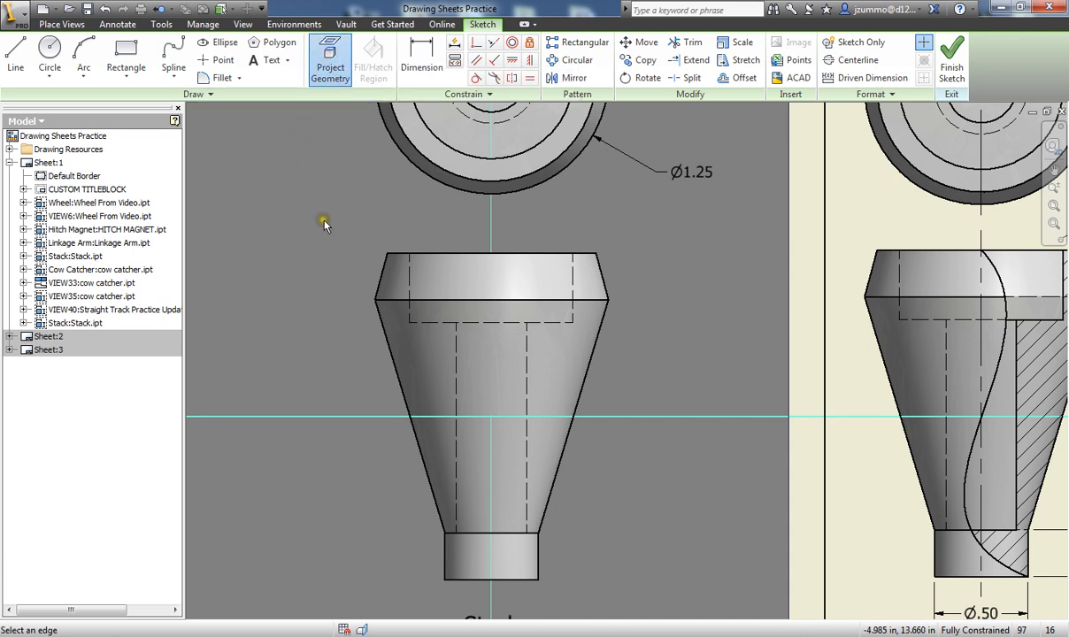
left_click(545, 255)
left_click(537, 301)
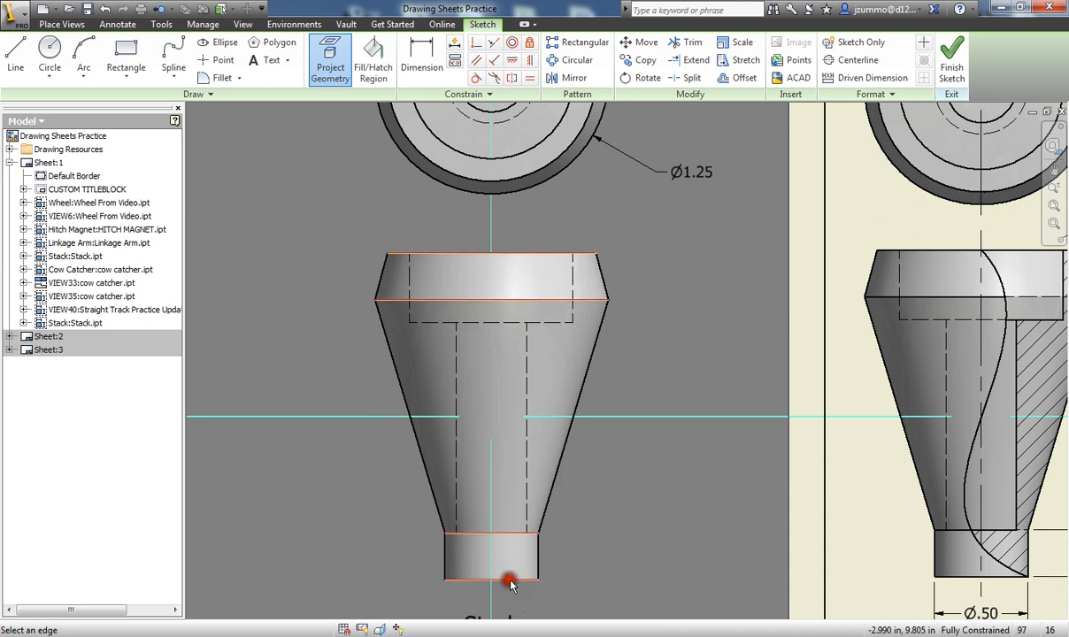
middle_click_drag(637, 320, 610, 293)
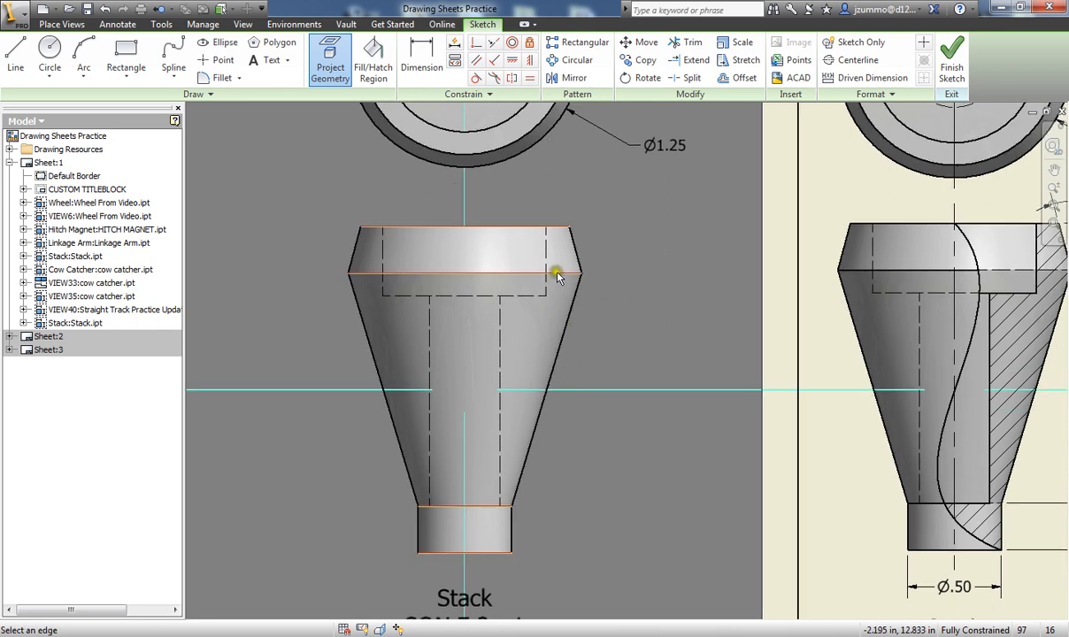
left_click(573, 289)
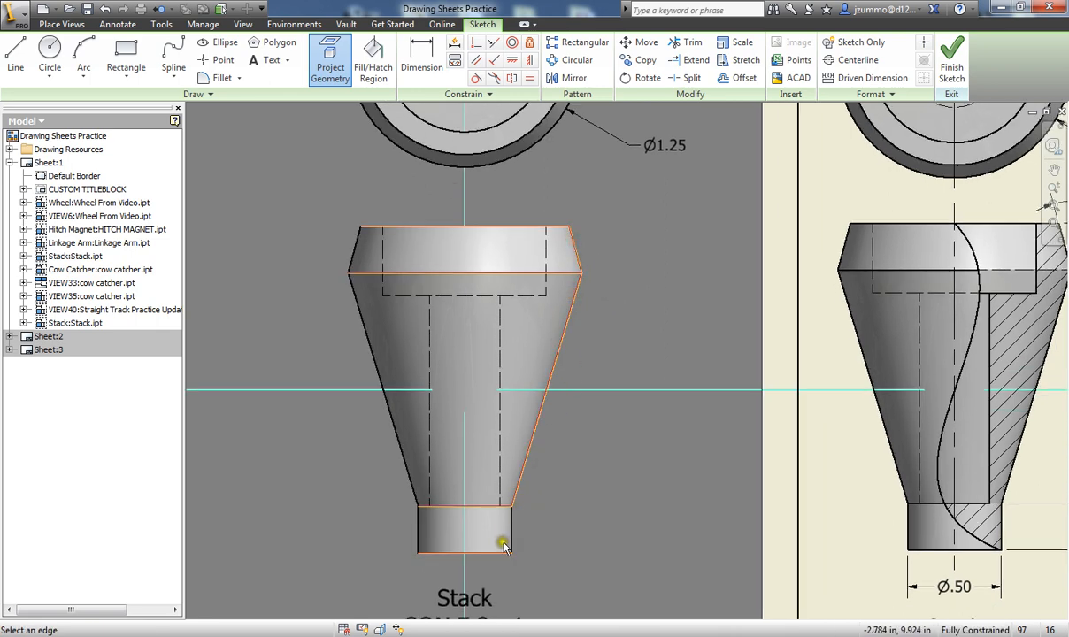
middle_click_drag(616, 373, 589, 333)
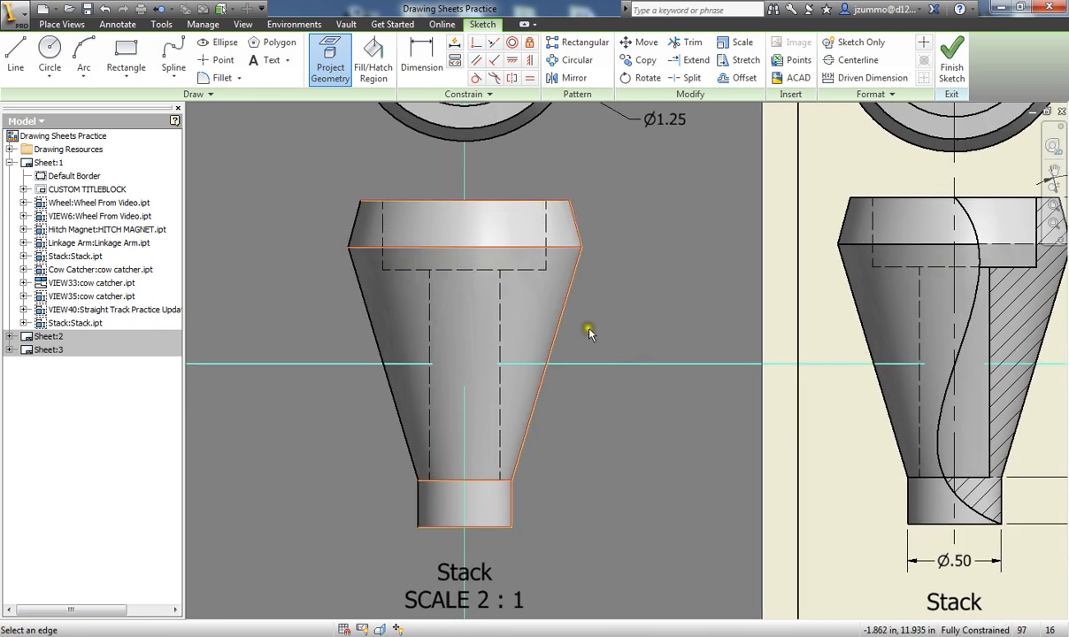
Draw an S-shaped spline from the top edge's midpoint through two interior points to the lower right corner of the Stack
left_click(174, 53)
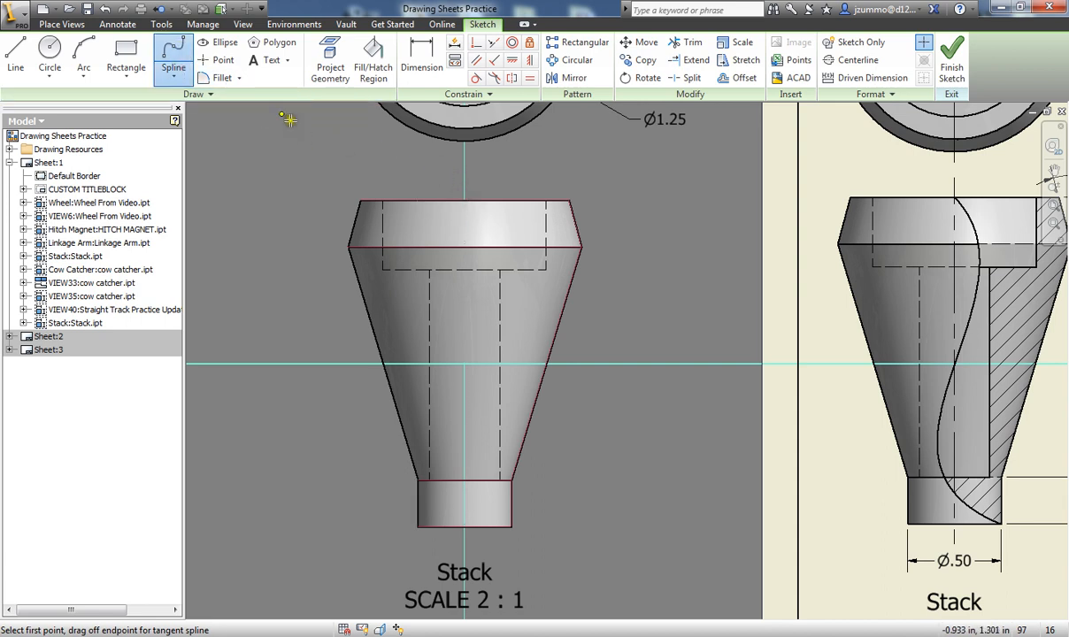
left_click(465, 201)
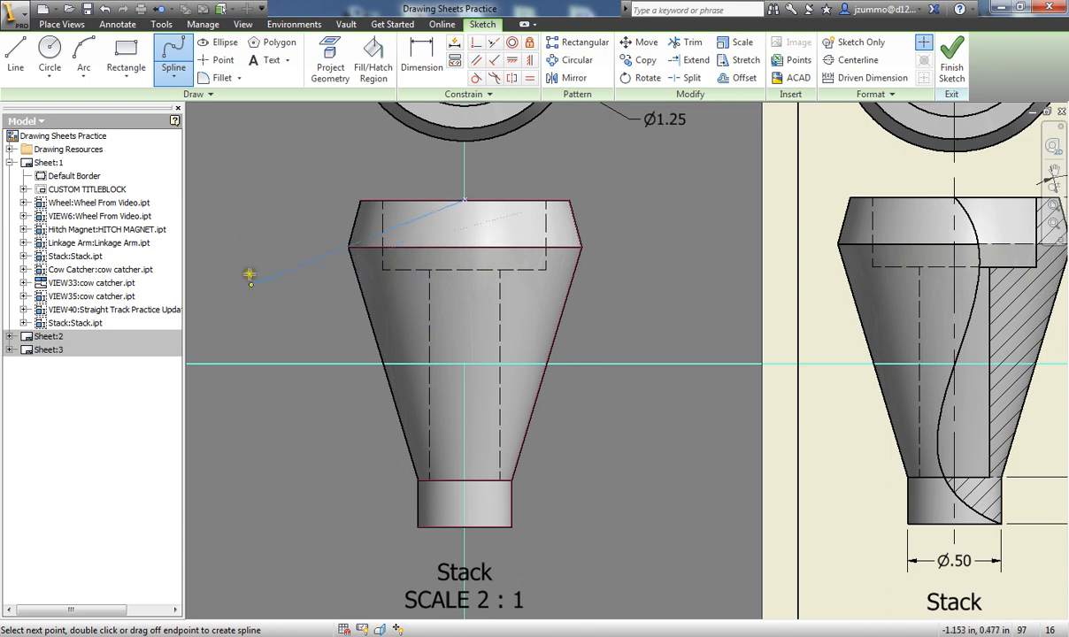
left_click(491, 280)
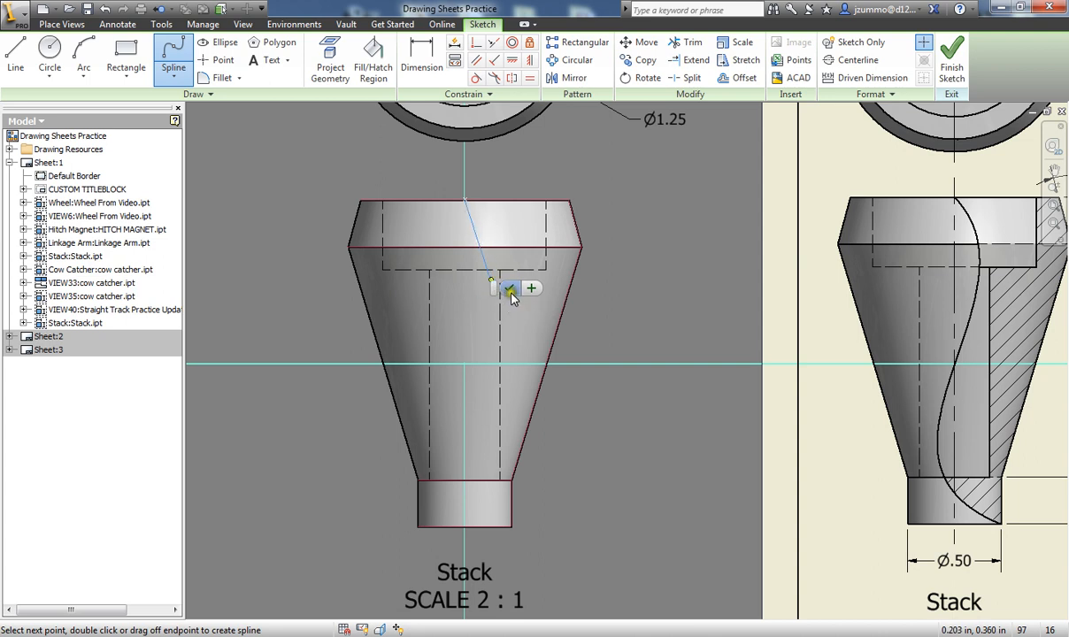
left_click(442, 355)
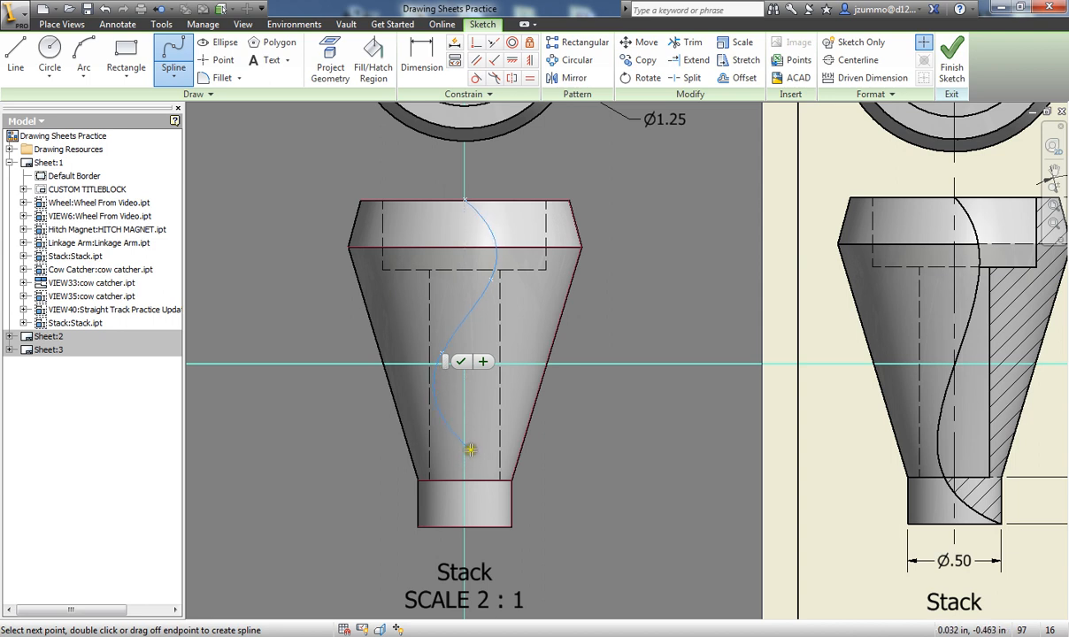
left_click(511, 527)
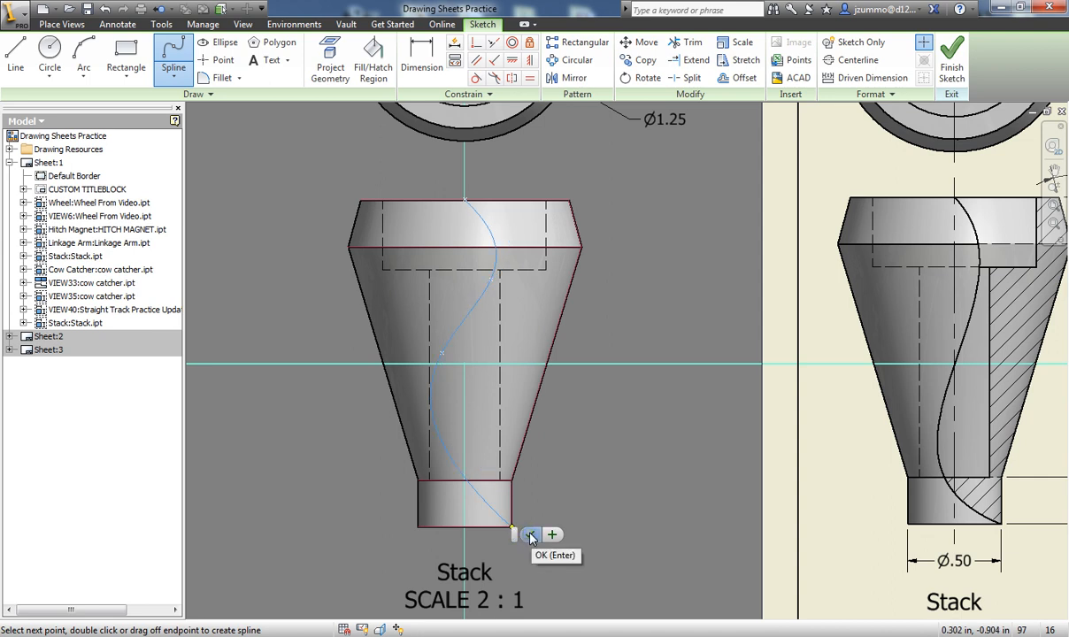
left_click(531, 536)
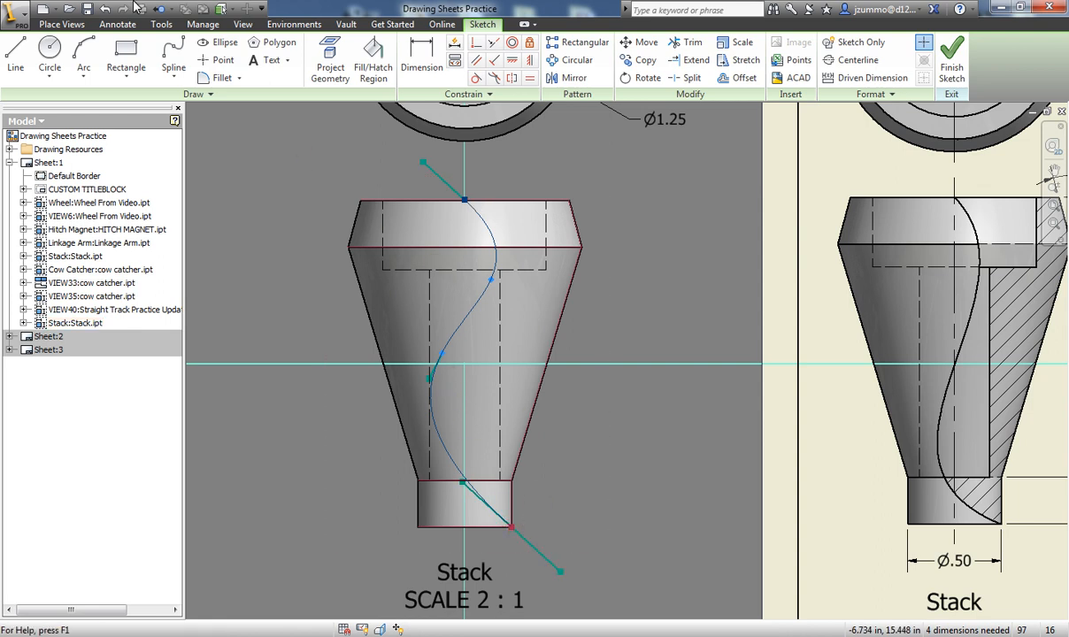
Close the spline profile with lines along the top edge's right half and the right outline down to the lower corner, then finish the sketch
left_click(15, 64)
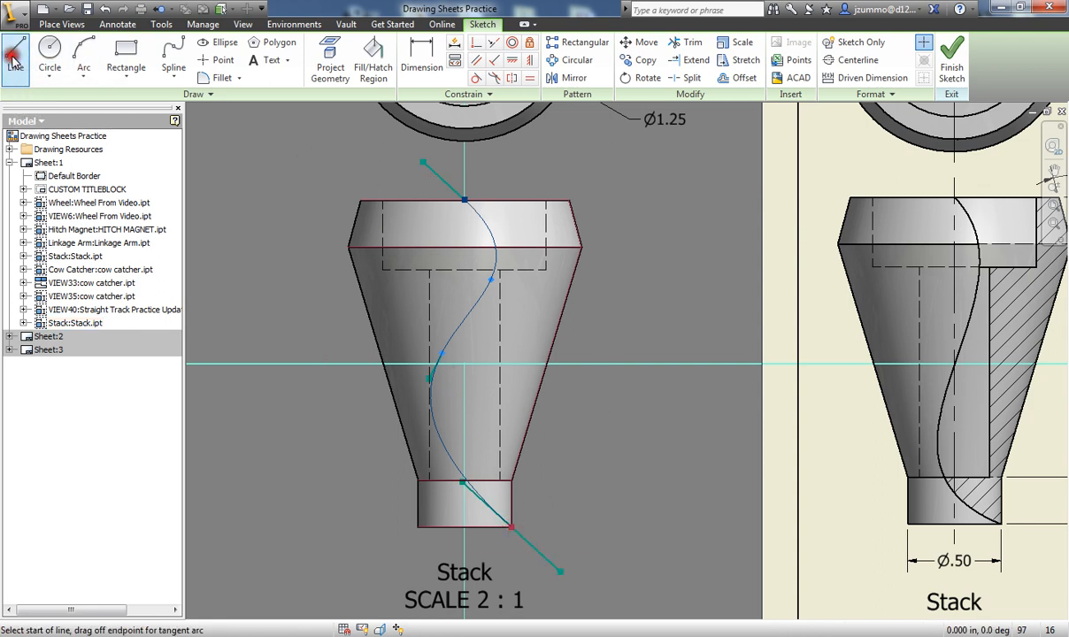
left_click(465, 200)
double_click(568, 200)
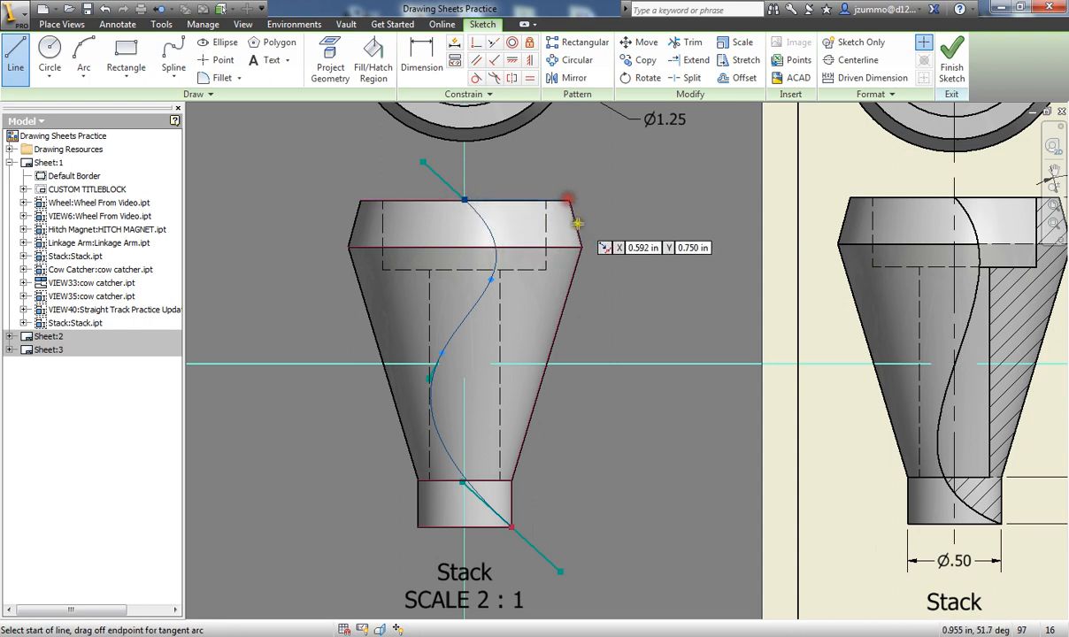
left_click(569, 201)
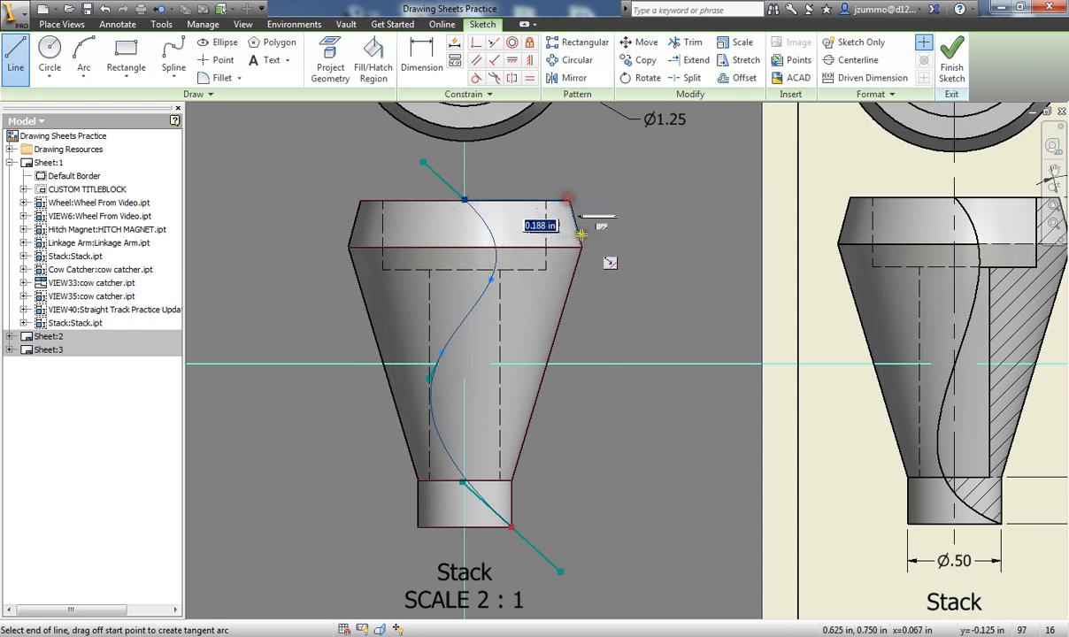
double_click(581, 249)
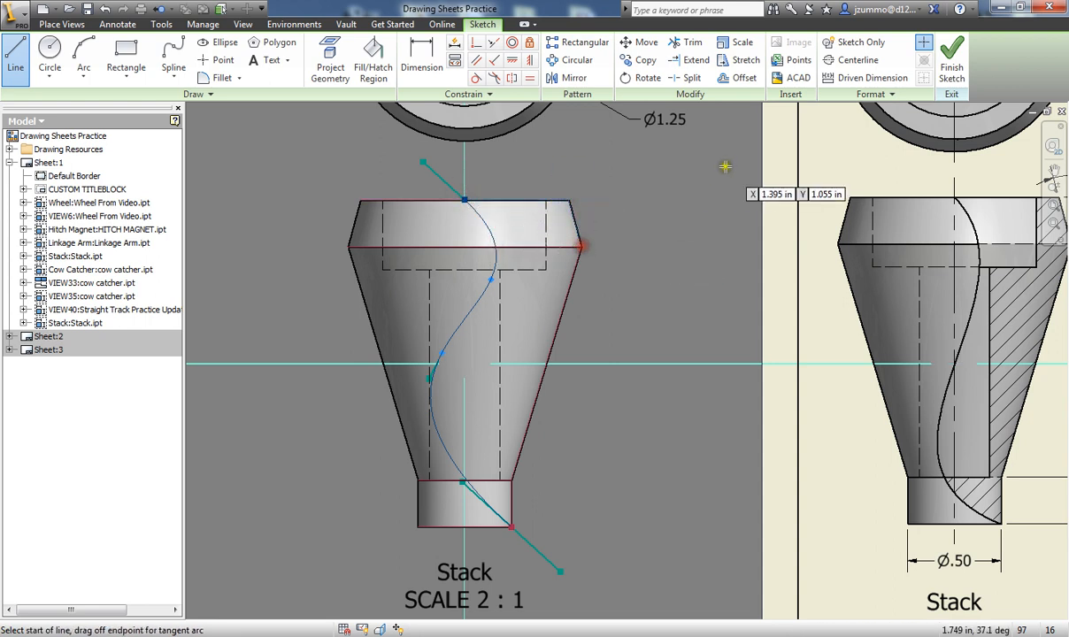
left_click(582, 248)
double_click(514, 481)
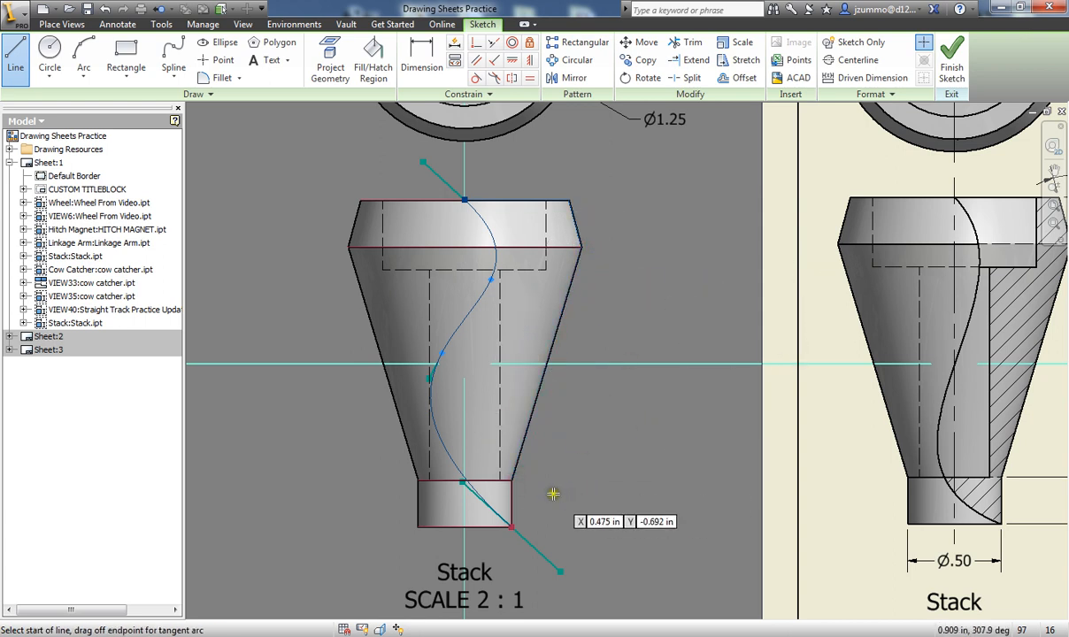
left_click(513, 480)
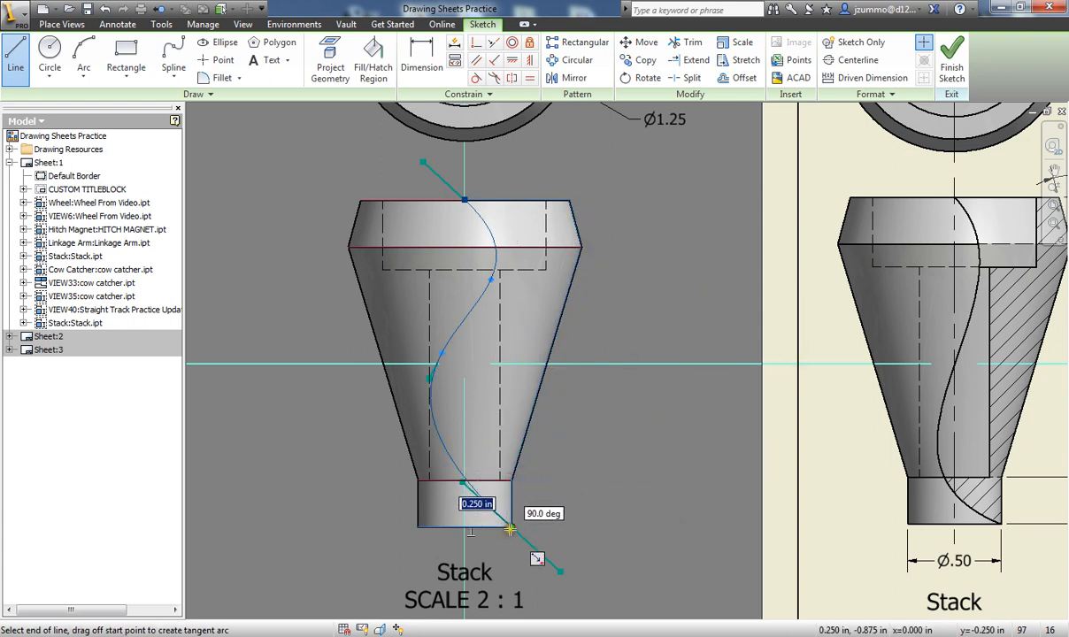
double_click(512, 527)
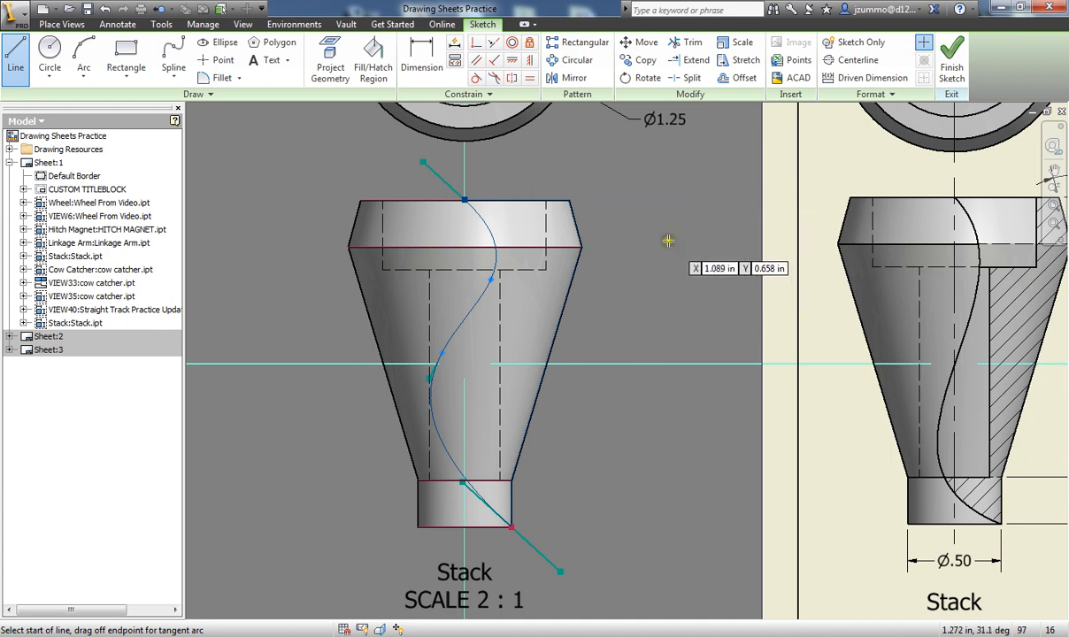
key("Escape")
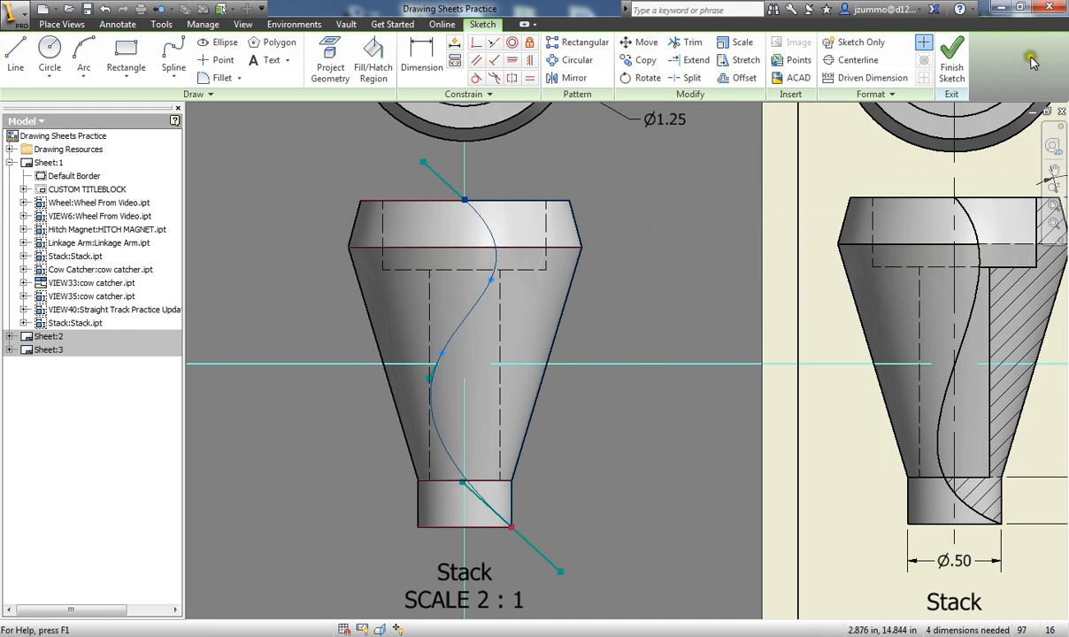
left_click(952, 57)
Break out the Stack front view using the closed spline profile, with a depth of 0.000 from the right-hand neck corner
scroll(661, 281, "up", 3)
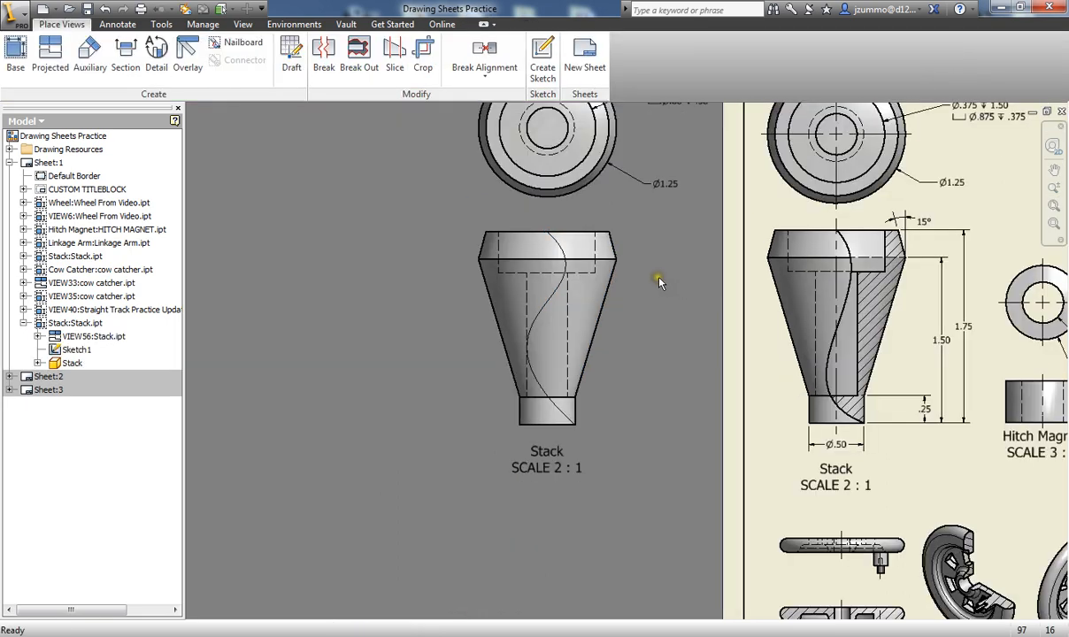
middle_click_drag(651, 286, 580, 318)
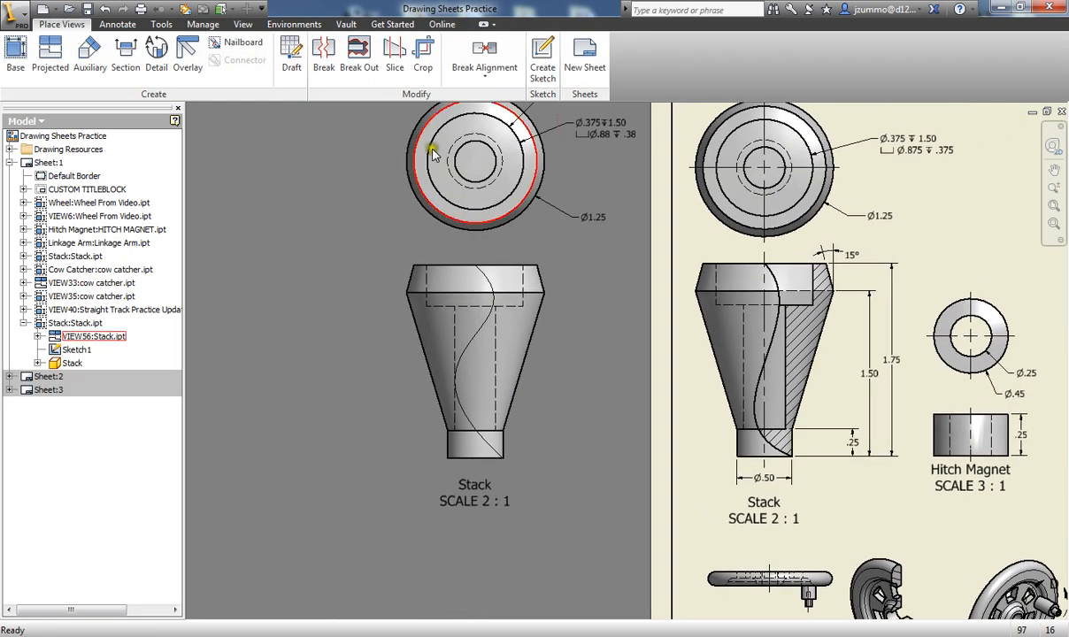
left_click(360, 61)
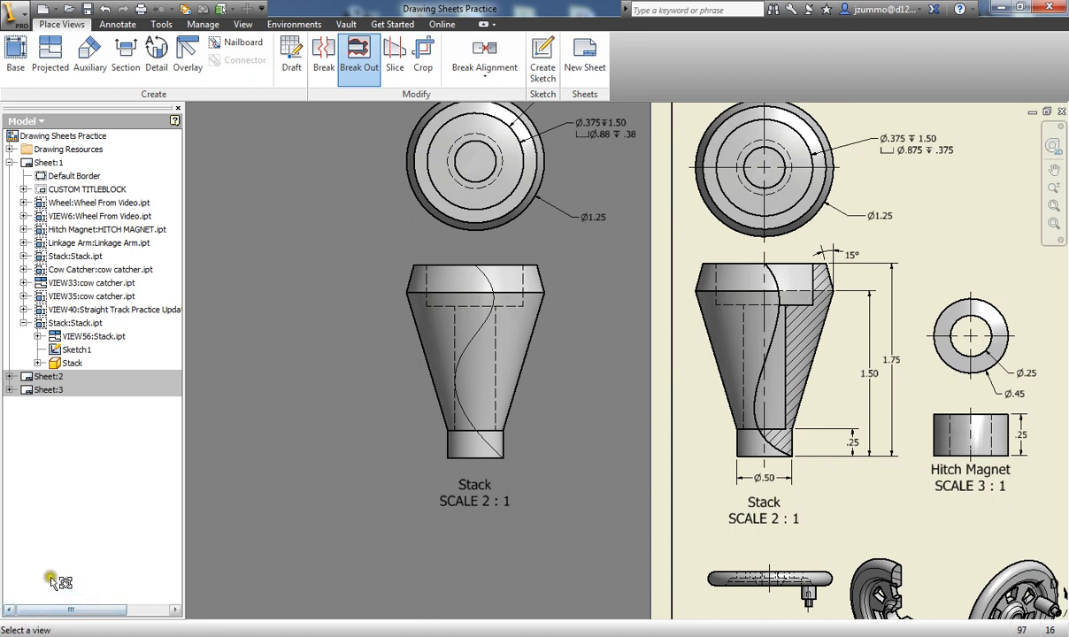
left_click(400, 319)
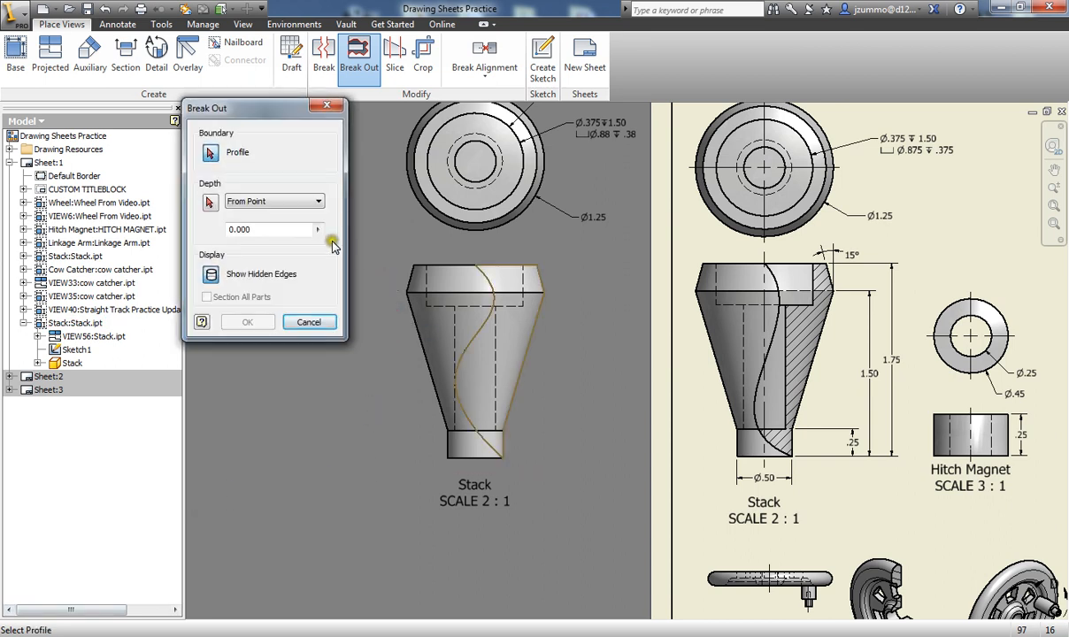
left_click(516, 307)
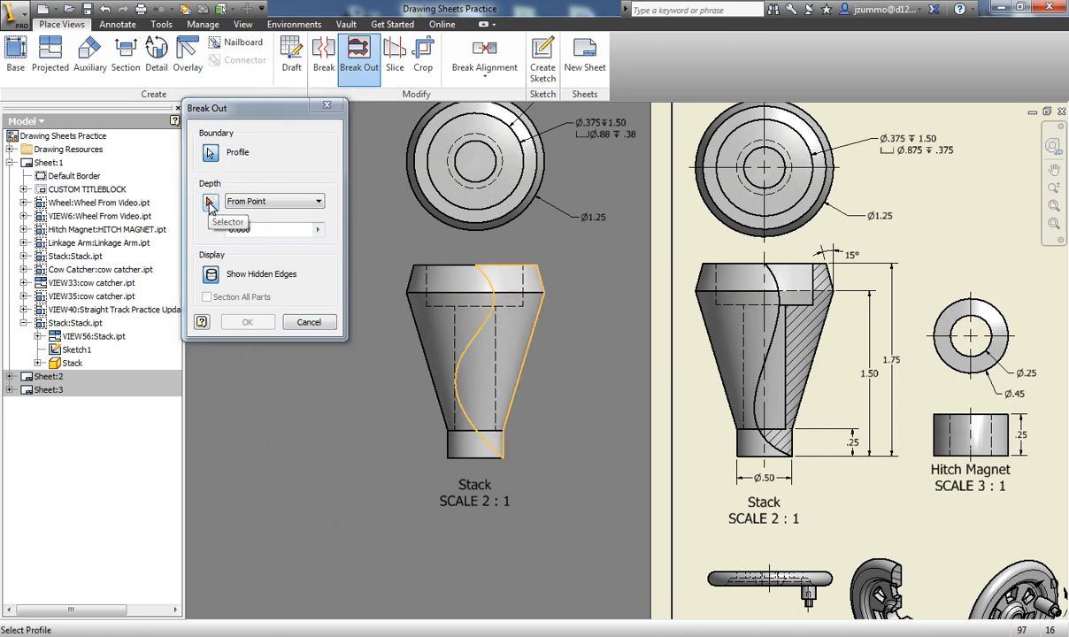
left_click(210, 203)
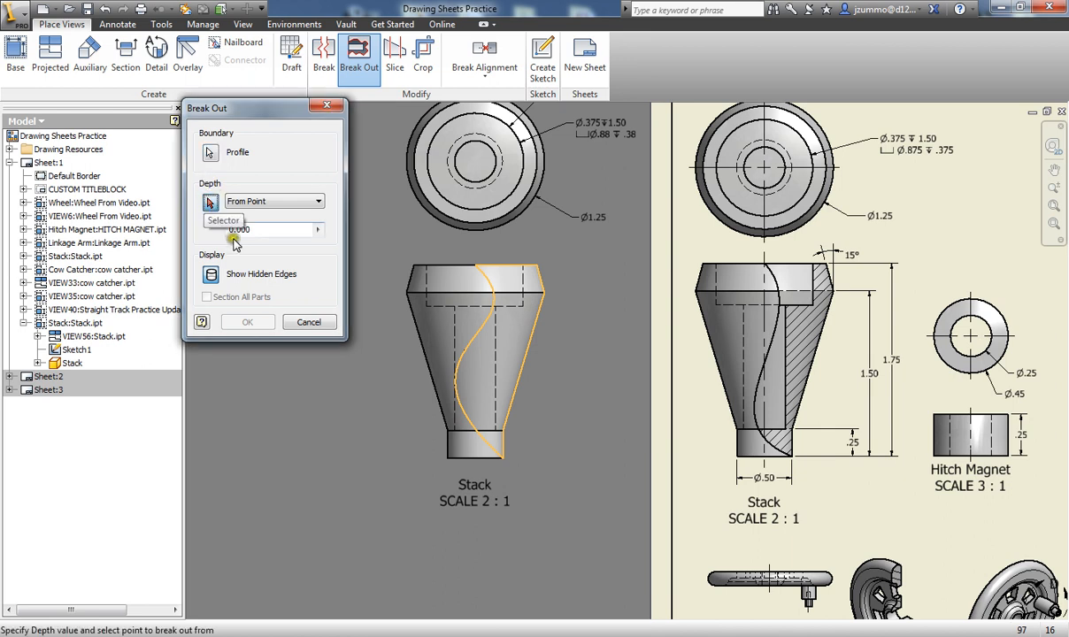
scroll(509, 448, "up", 3)
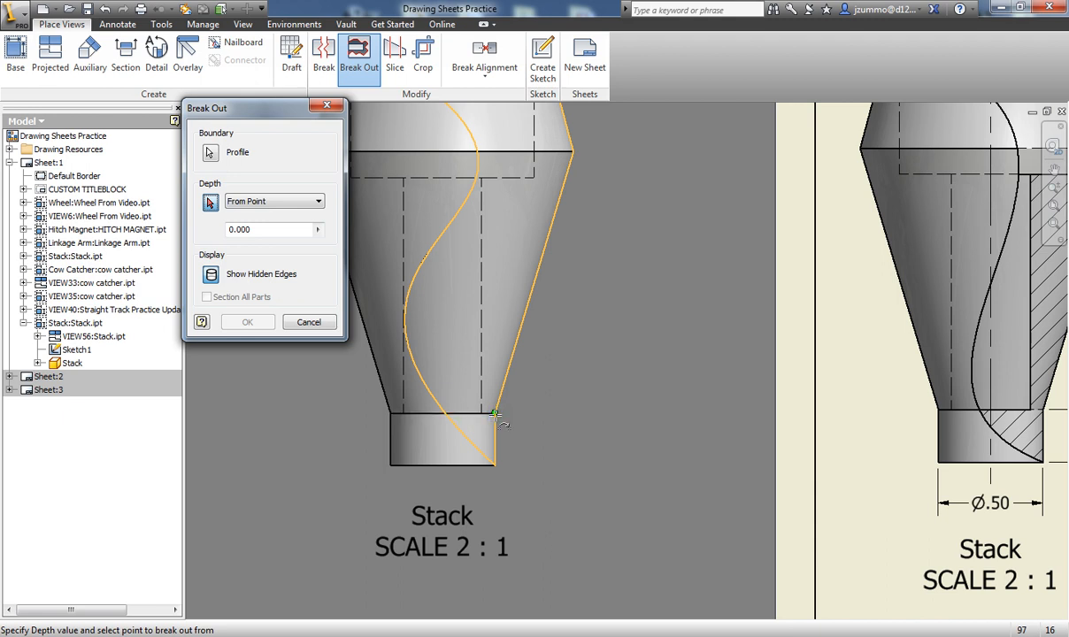
left_click(496, 414)
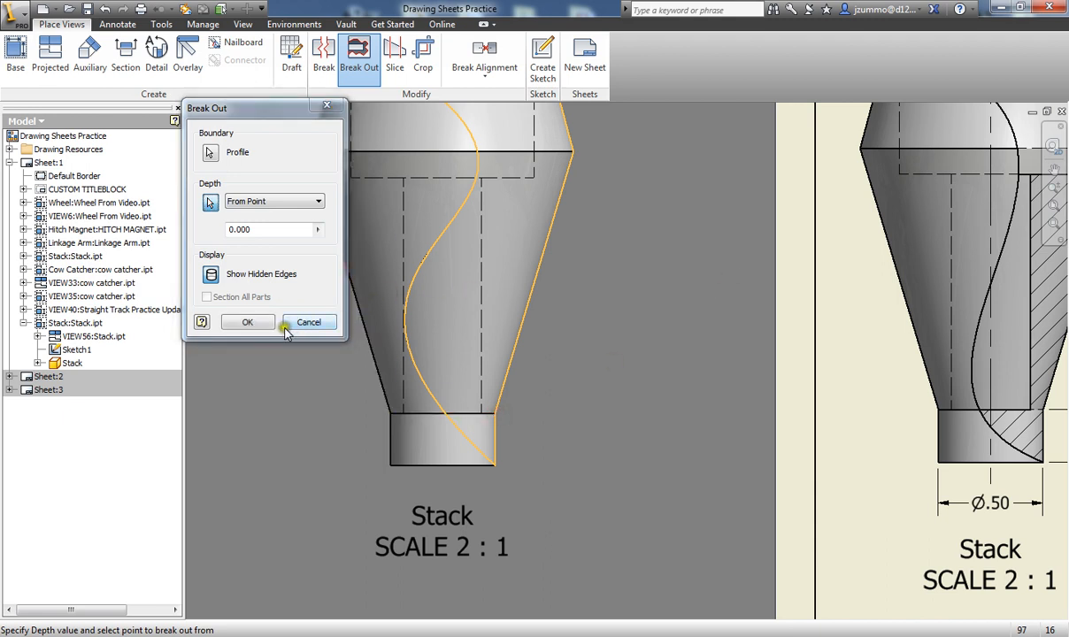
left_click(258, 322)
scroll(638, 323, "down", 3)
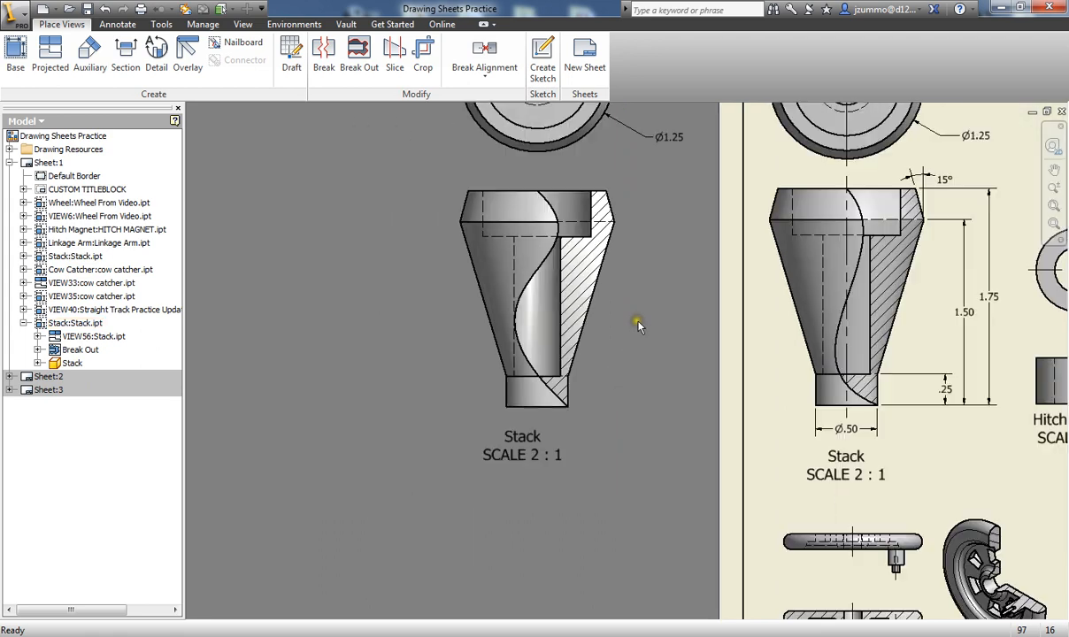
mouse_move(637, 324)
middle_mouse_down()
mouse_move(571, 384)
mouse_move(548, 385)
middle_mouse_up()
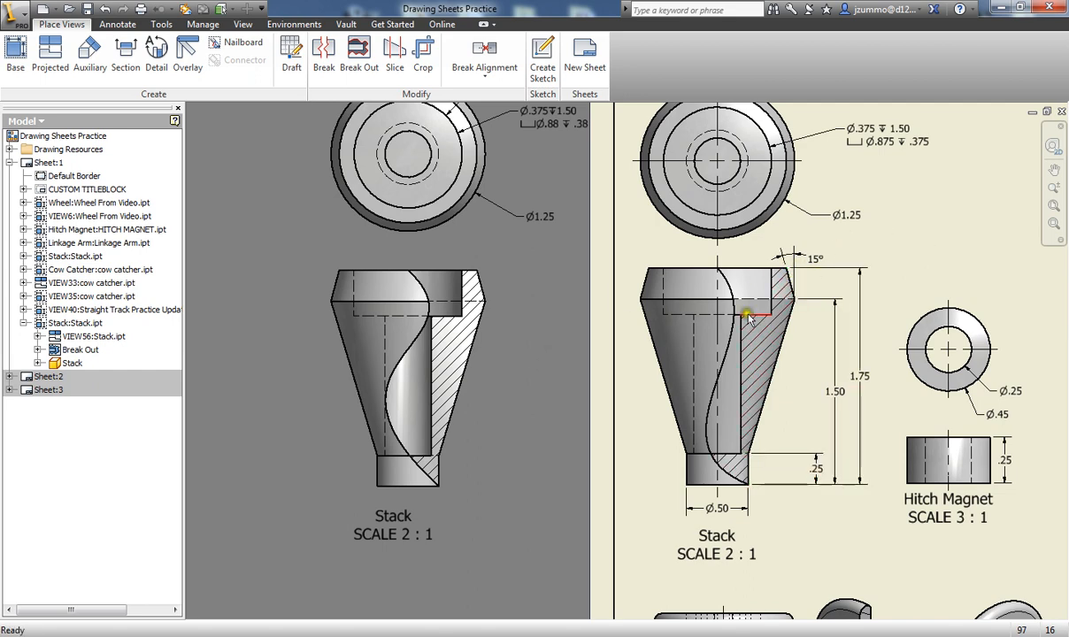
Add a diameter dimension to the bottom edge of the Stack front view, placed just below the edge
middle_click_drag(615, 305, 622, 271)
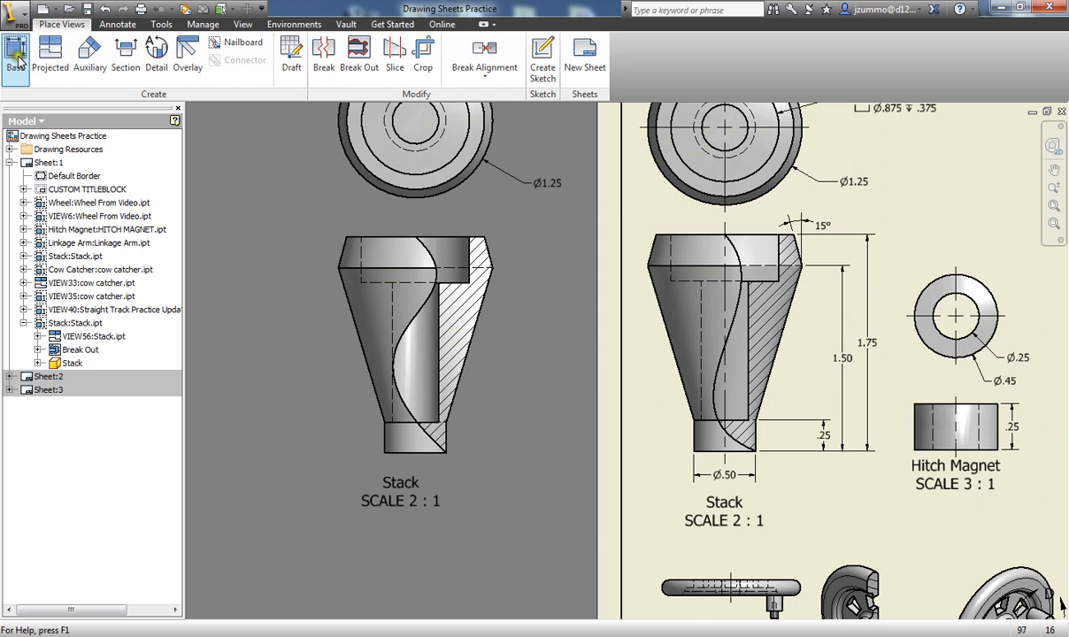
left_click(108, 25)
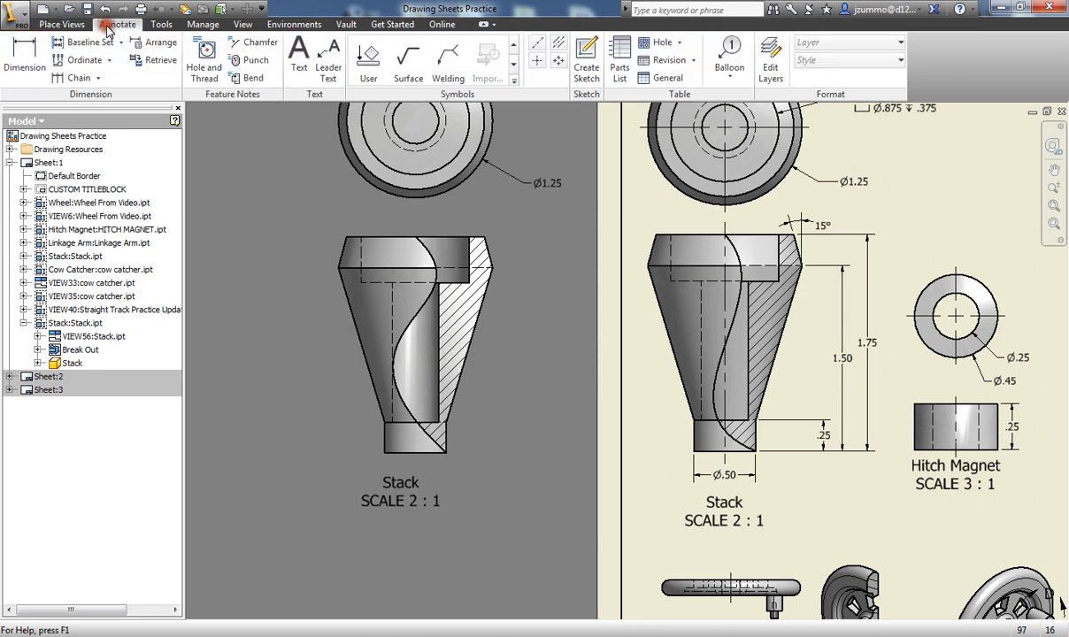
left_click(22, 55)
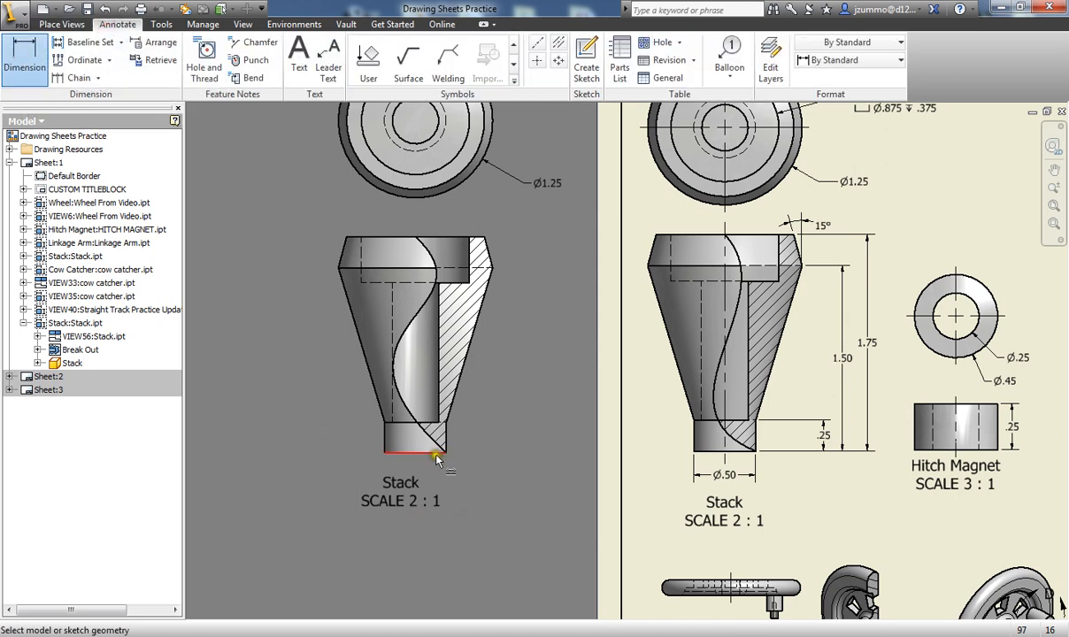
left_click(435, 454)
left_click(433, 471)
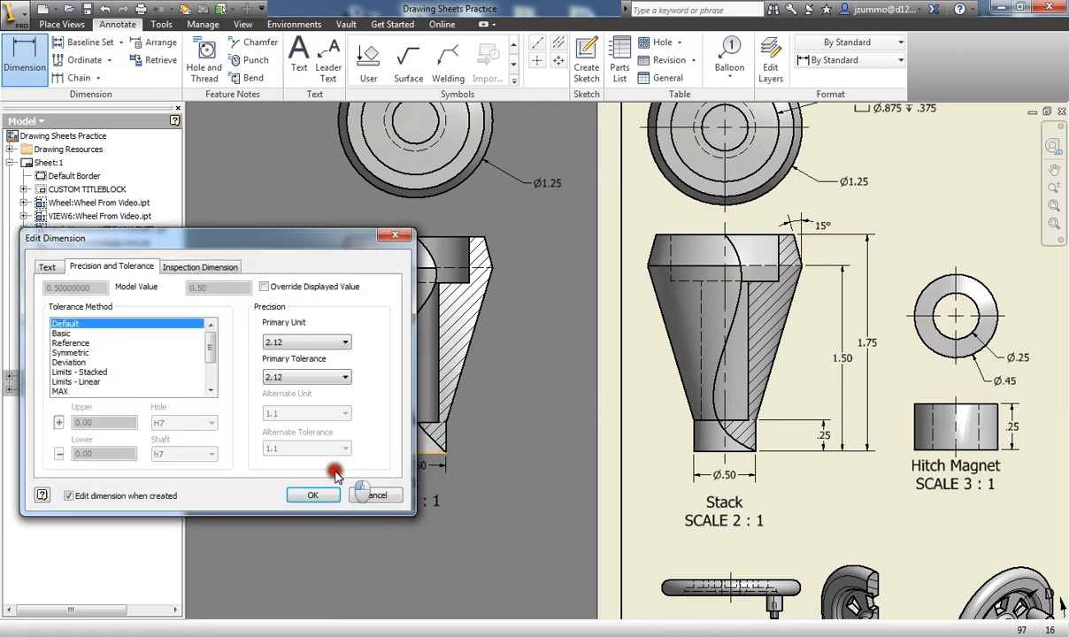
left_click(314, 467)
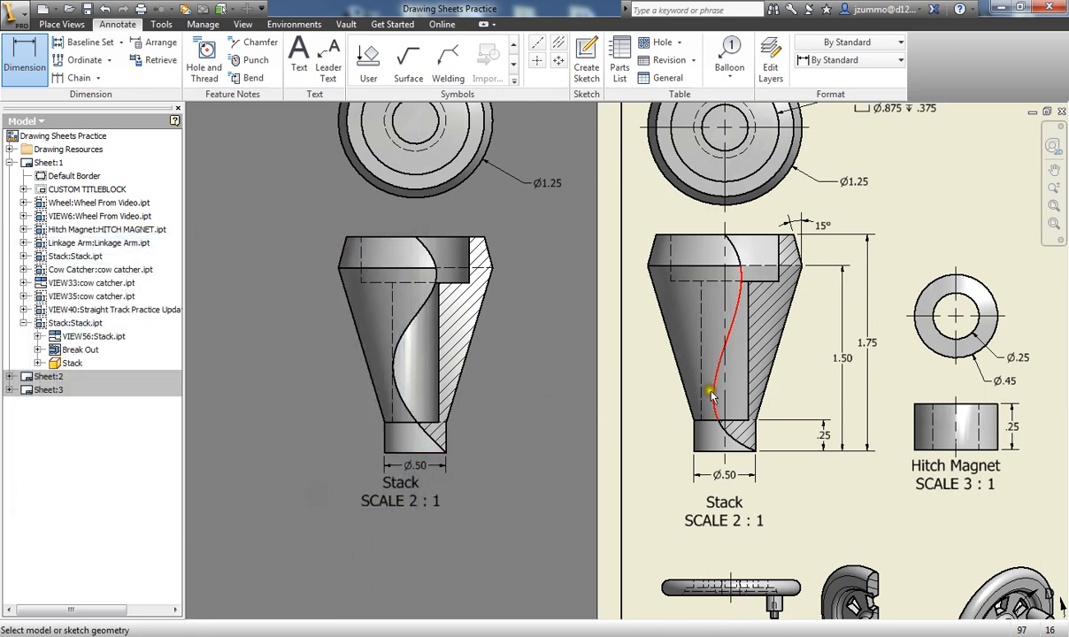
left_click(448, 436)
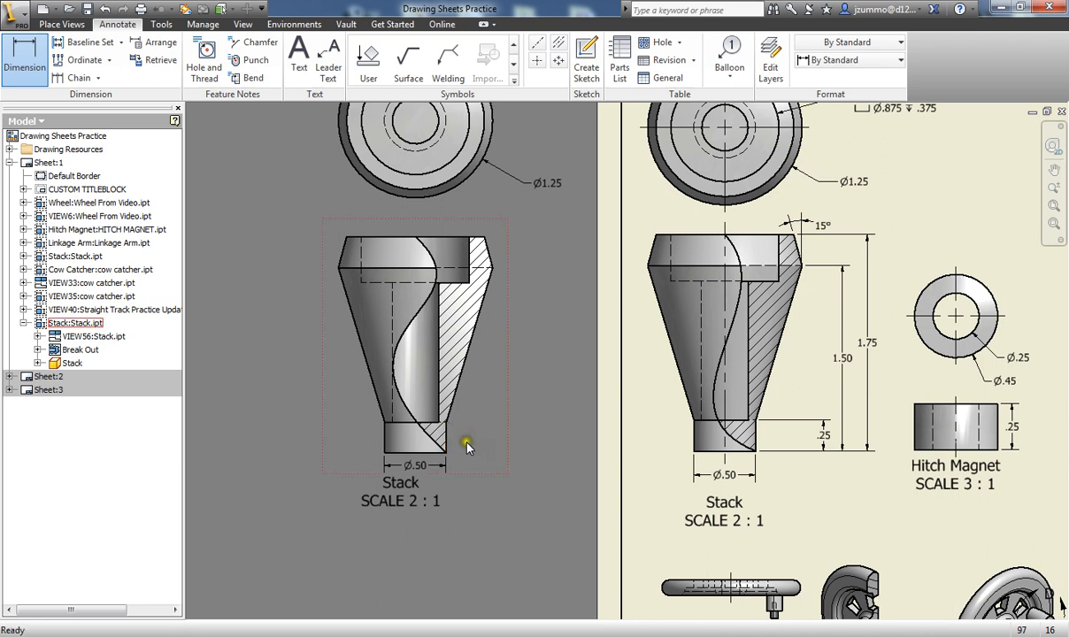
key("Escape")
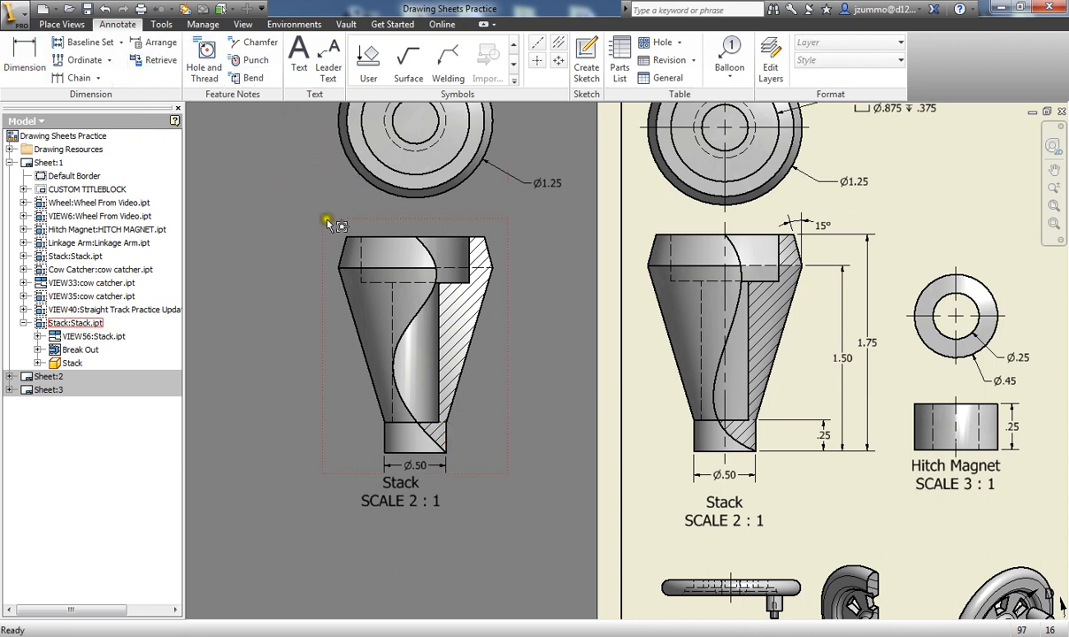
Start a baseline dimension set and examine how baseline dimensions are laid out on the finished sheet's Straight Track view
left_click(84, 44)
scroll(411, 270, "up", 3)
scroll(620, 381, "down", 5)
mouse_move(765, 470)
middle_mouse_down()
mouse_move(690, 360)
mouse_move(479, 218)
middle_mouse_up()
middle_click_drag(781, 299, 532, 248)
mouse_move(736, 255)
middle_mouse_down()
mouse_move(611, 318)
mouse_move(608, 345)
middle_mouse_up()
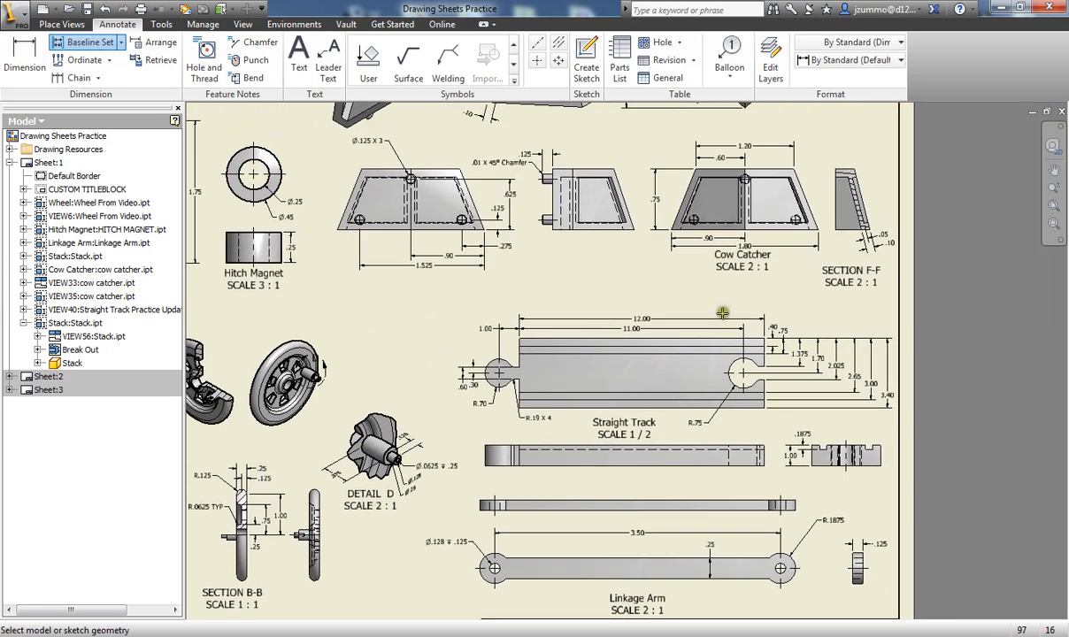
scroll(822, 361, "down", 3)
scroll(647, 288, "up", 6)
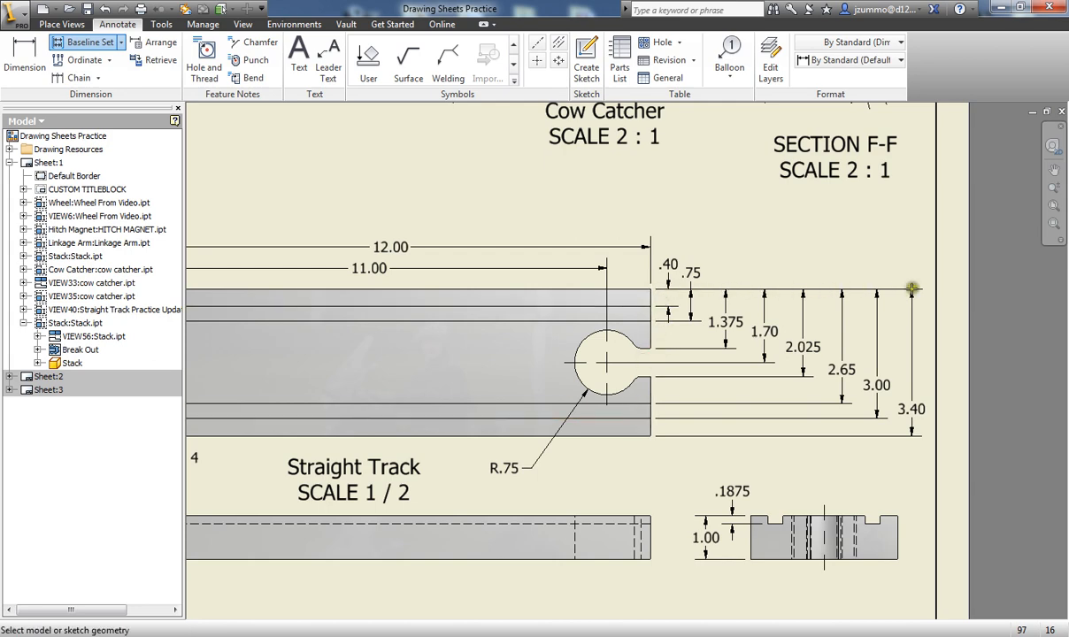
scroll(430, 133, "down", 4)
scroll(428, 318, "up", 3)
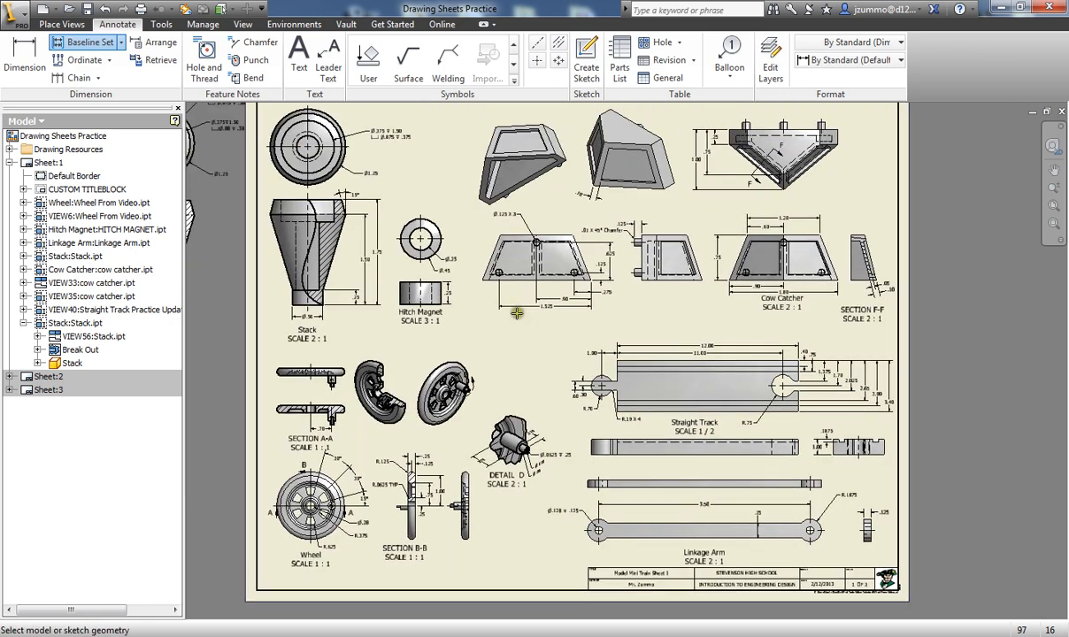
scroll(428, 318, "up", 5)
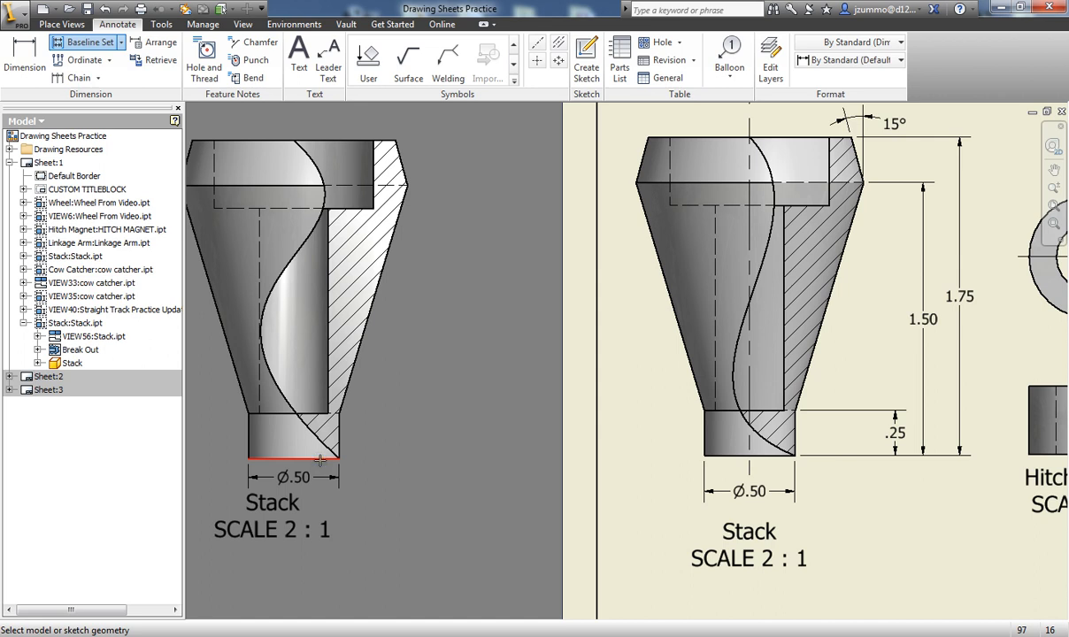
Create a baseline dimension set beside the Stack from its bottom edge to the neck's upper edge, the widest edge and the top edge
left_click(320, 460)
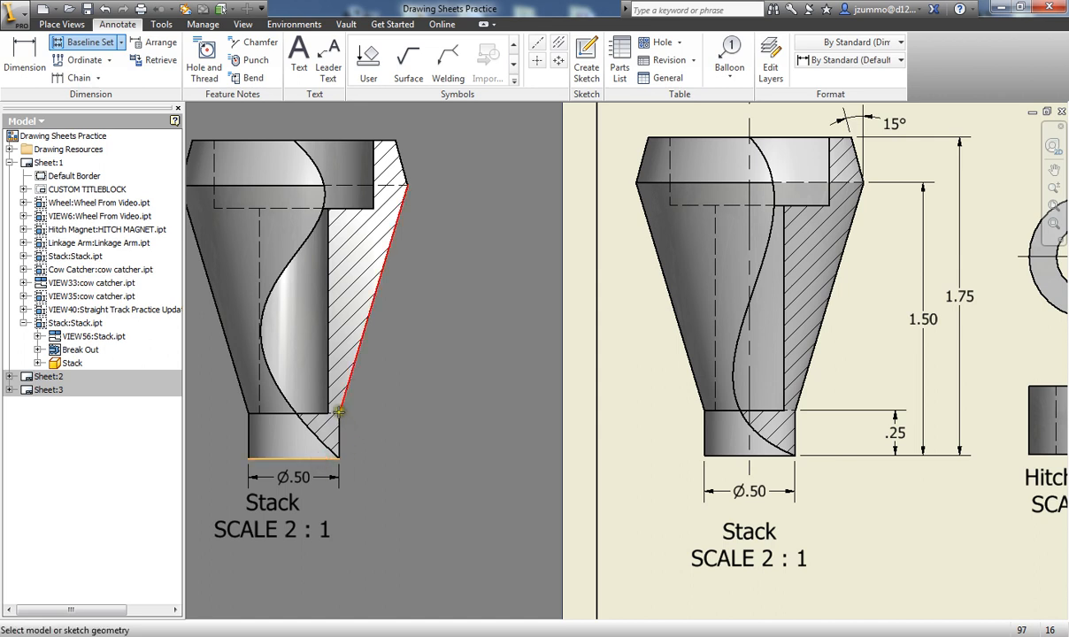
left_click(316, 414, "ctrl")
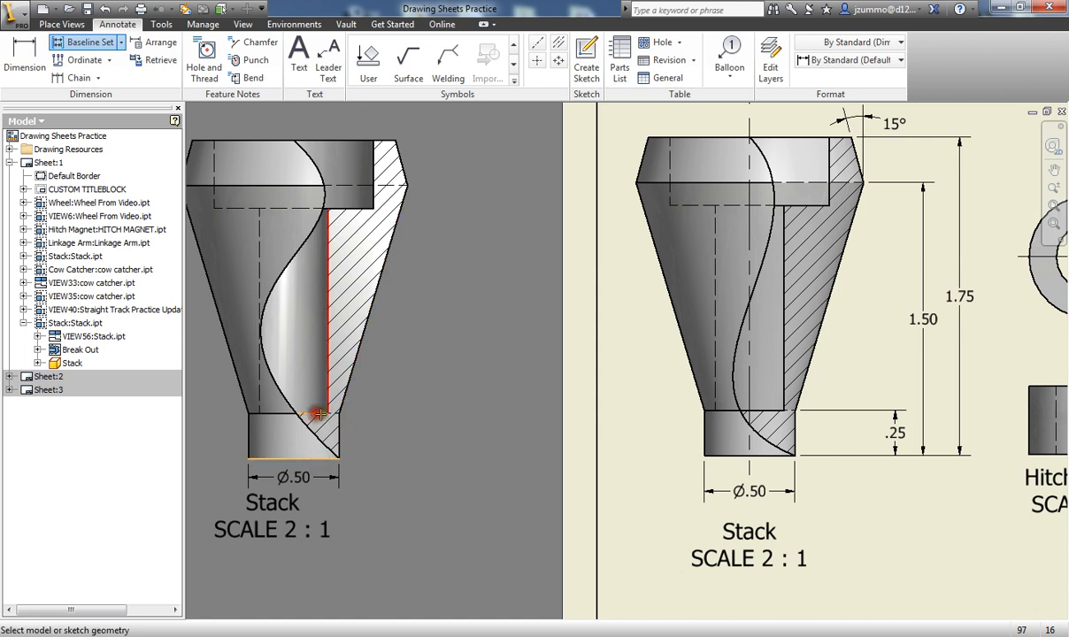
left_click(396, 186, "ctrl")
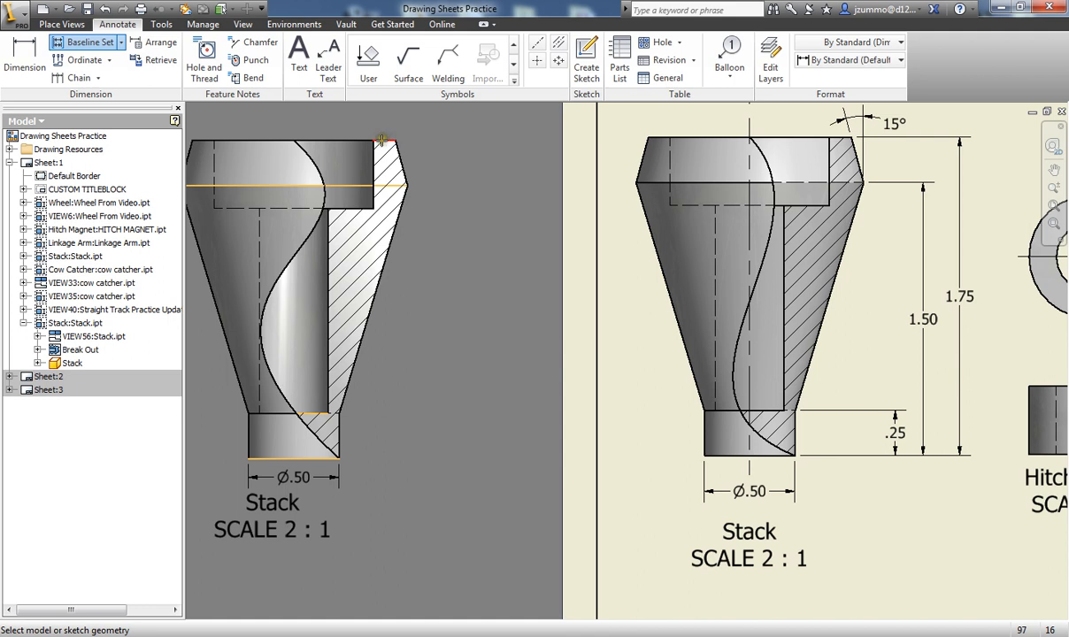
left_click(381, 139, "ctrl")
right_click(470, 172)
left_click(544, 172)
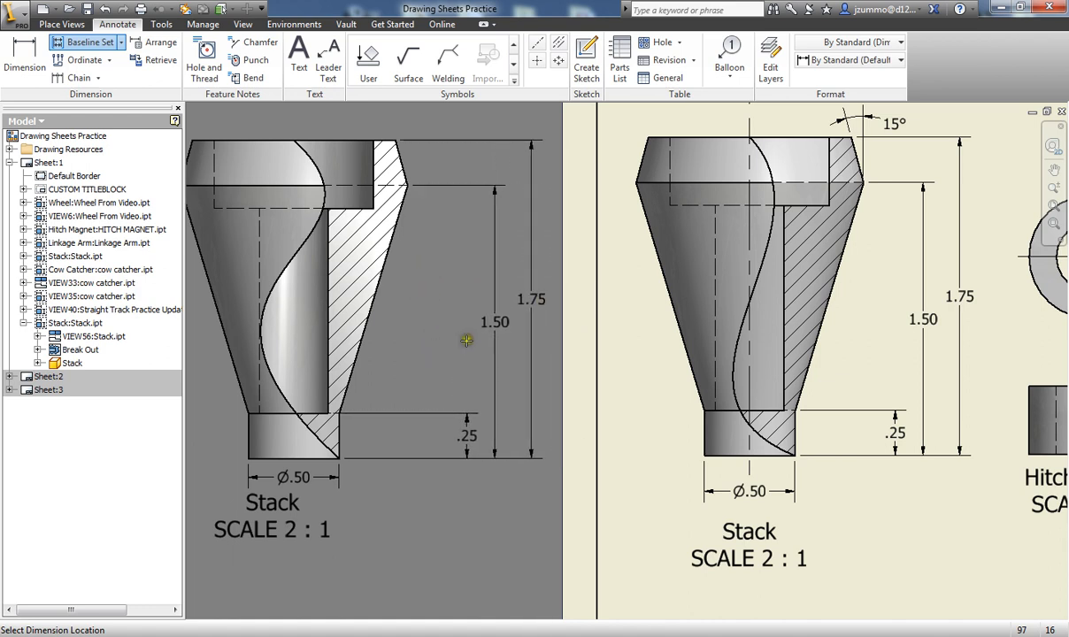
left_click(404, 353)
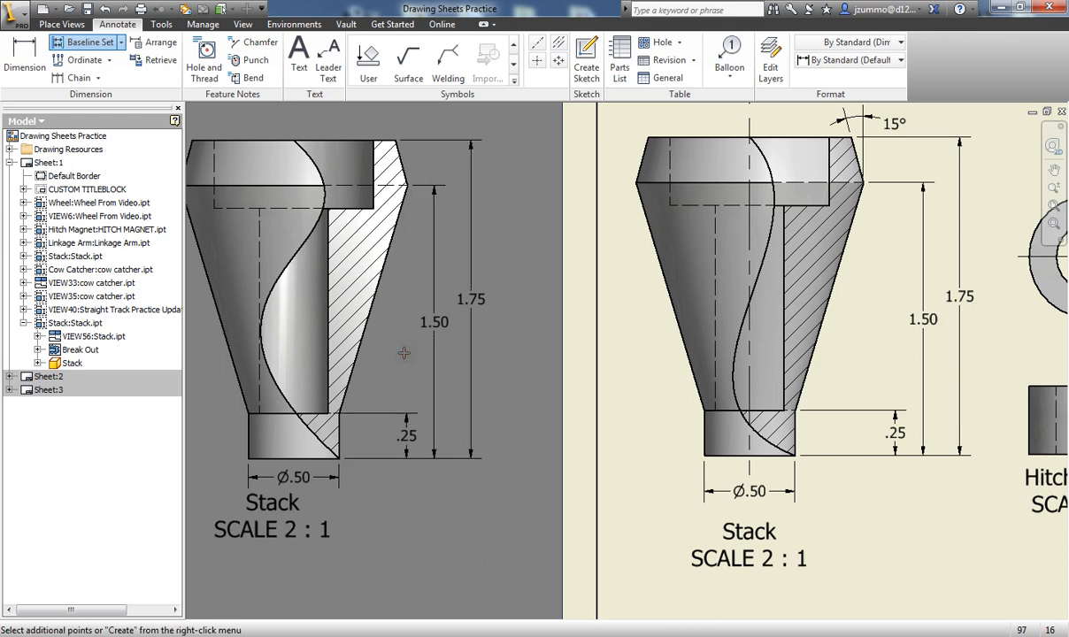
right_click(498, 318)
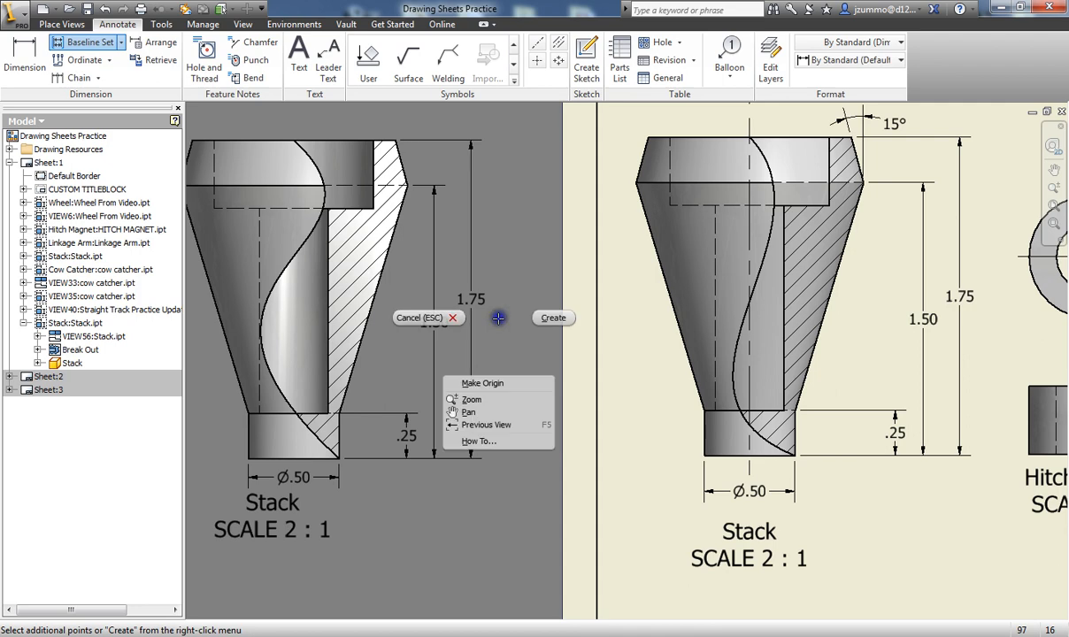
left_click(553, 319)
scroll(453, 281, "down", 3)
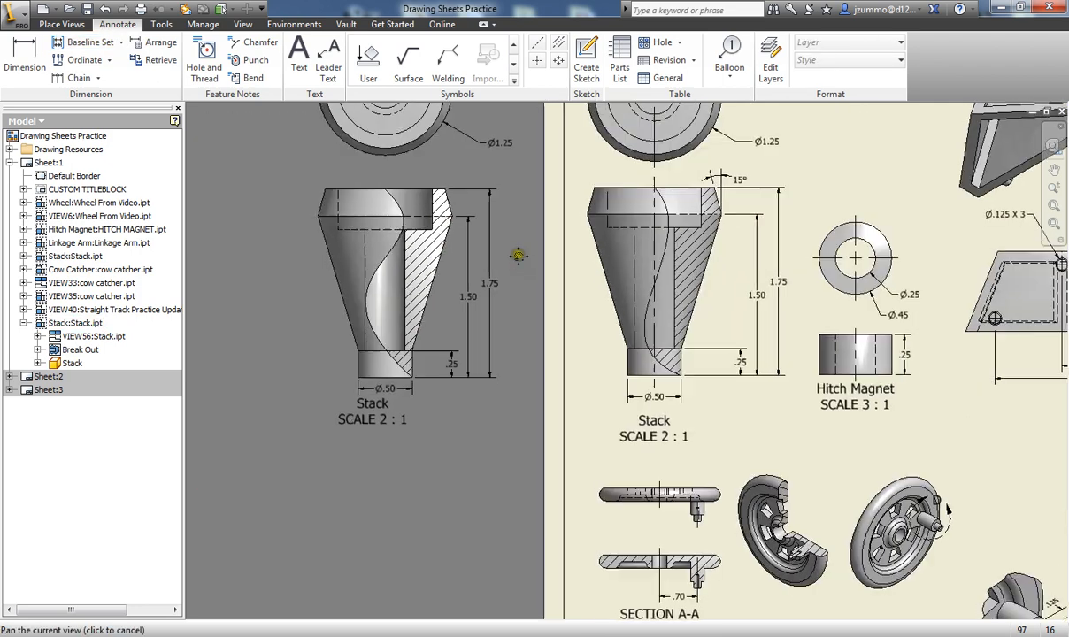
left_click_drag(519, 255, 551, 292)
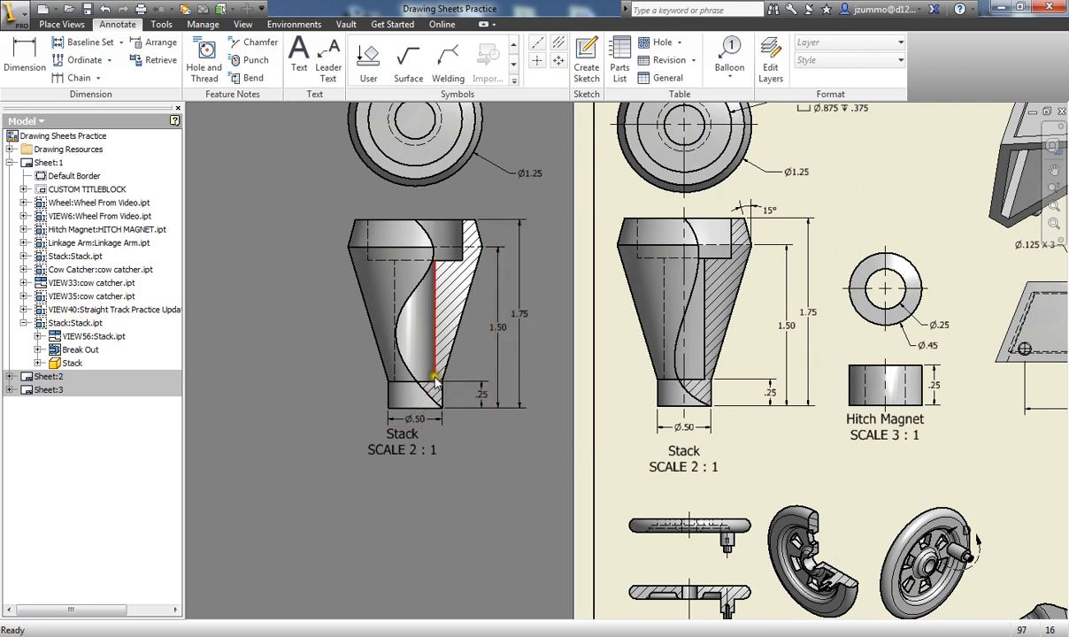
Try to move the neck height dimension's upper attachment point from the inner bore corner to the Stack's outer corner
scroll(451, 398, "up", 3)
scroll(451, 398, "up", 2)
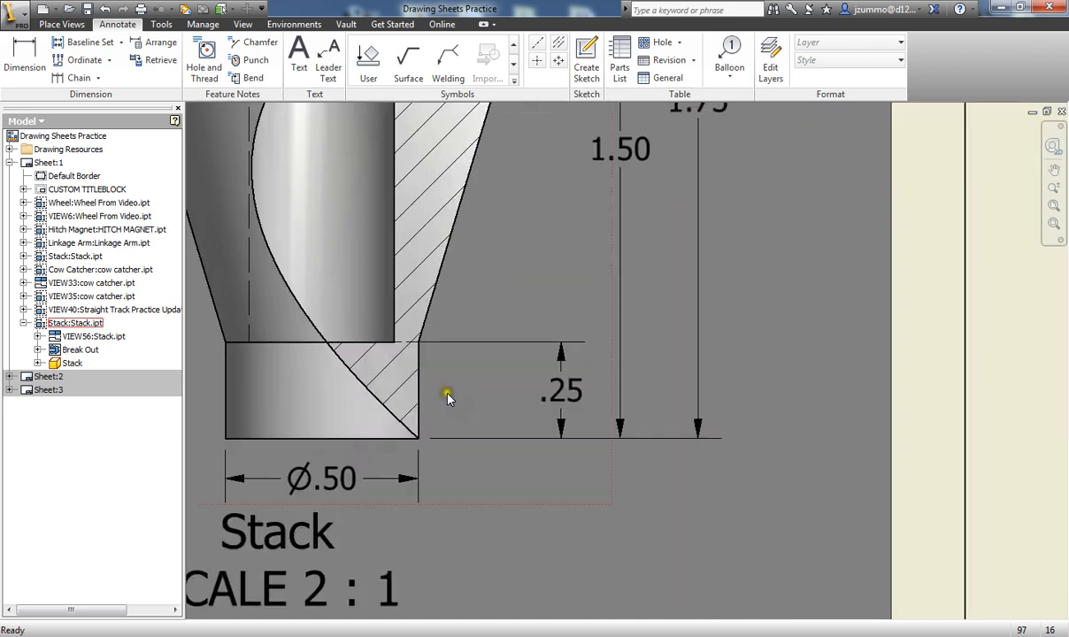
left_click(449, 348)
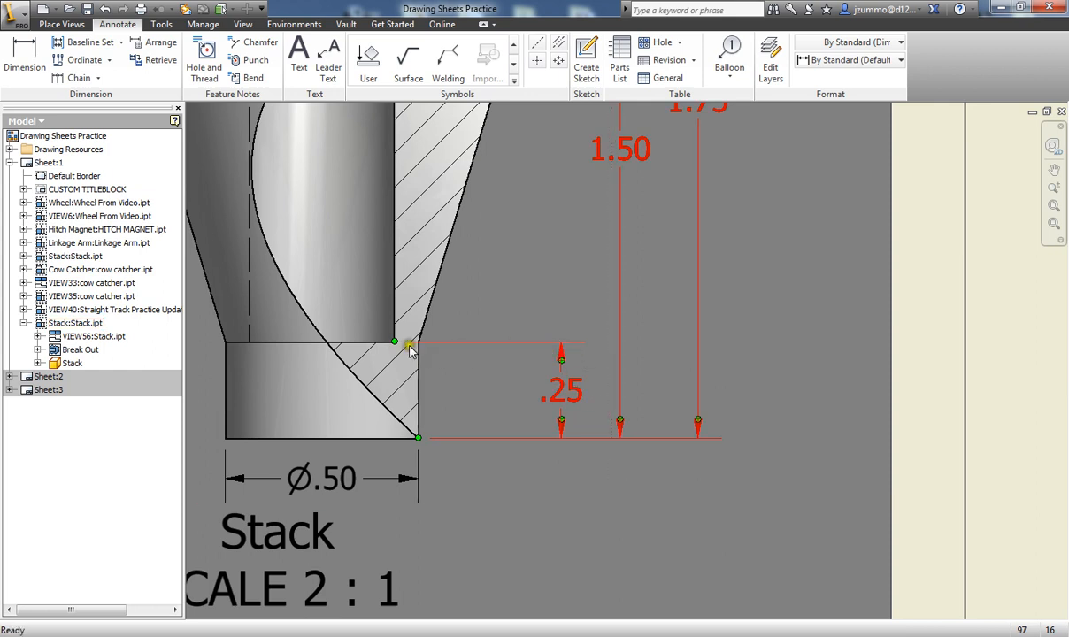
left_click_drag(395, 343, 538, 356)
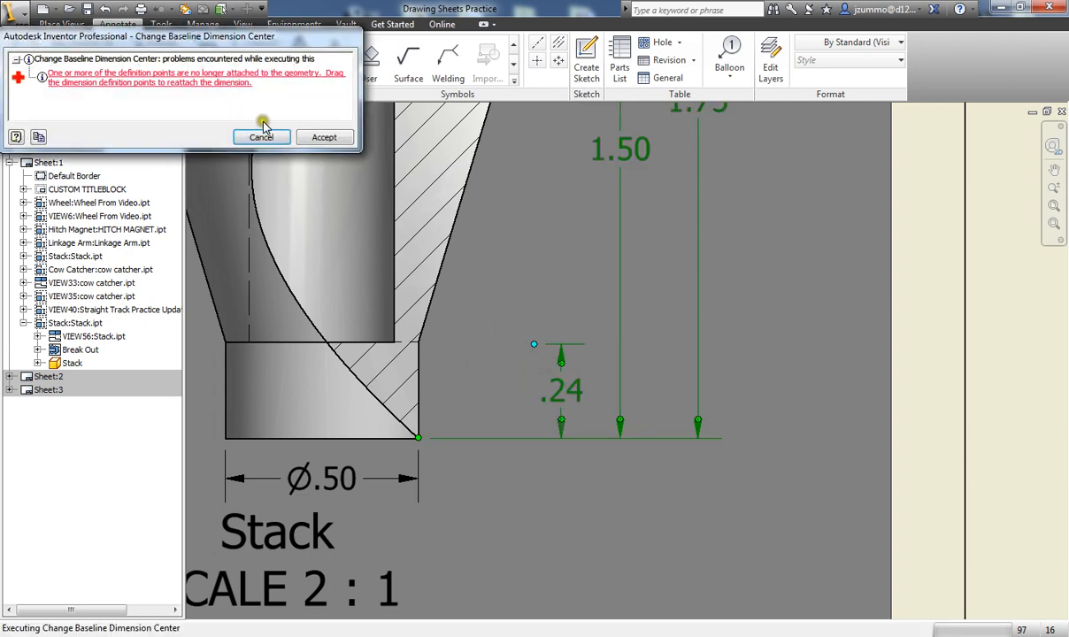
left_click(264, 136)
left_click_drag(393, 343, 418, 344)
Delete the baseline dimension set from the Stack front view
left_click(563, 356)
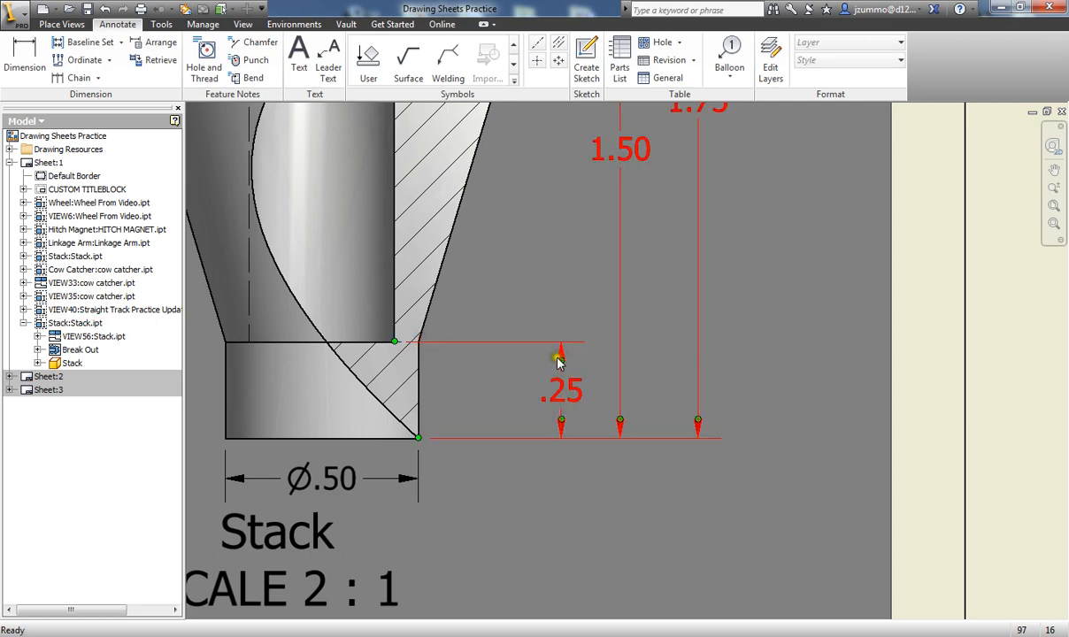
right_click(559, 358)
left_click(580, 395)
scroll(593, 372, "down", 5)
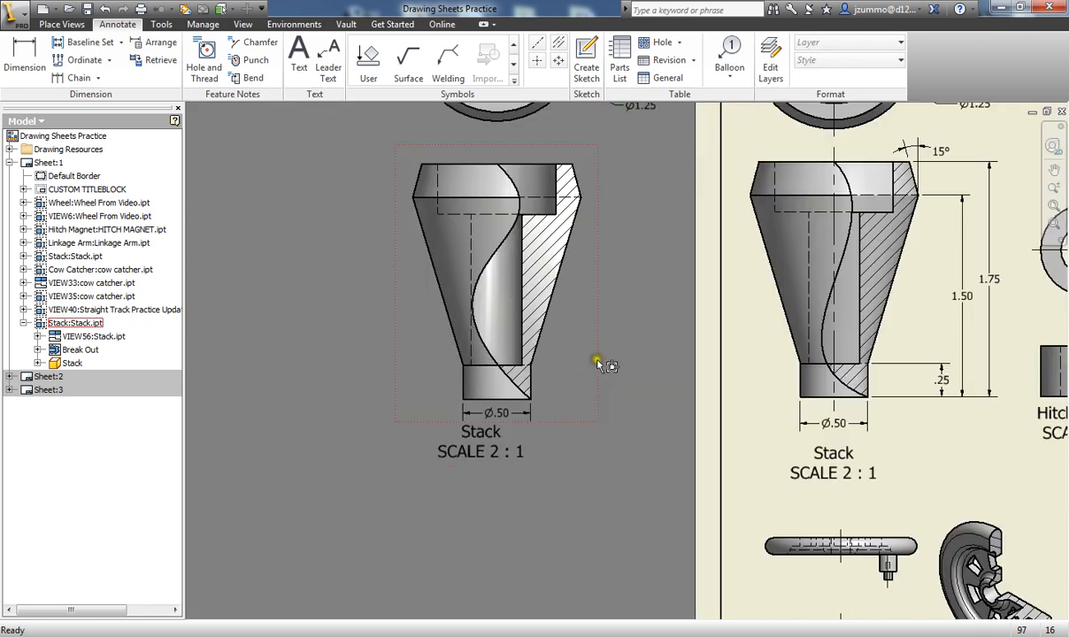
Create a baseline dimension set beside the Stack front view from the bottom edge to the neck's outer upper corner, widest edge and top edge
left_click(88, 42)
scroll(505, 430, "up", 4)
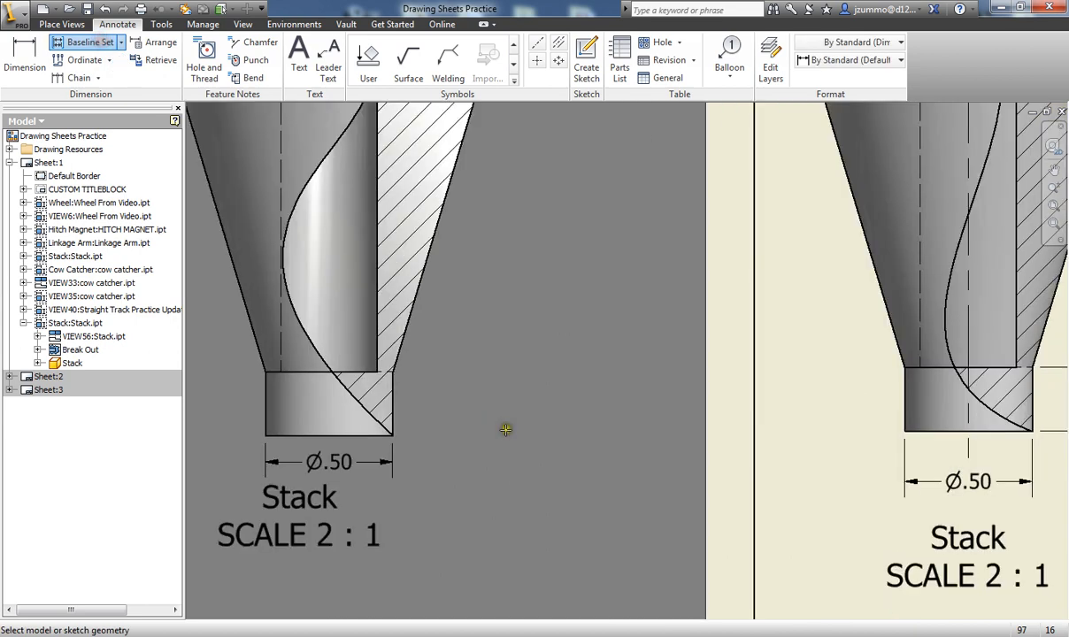
left_click(372, 437)
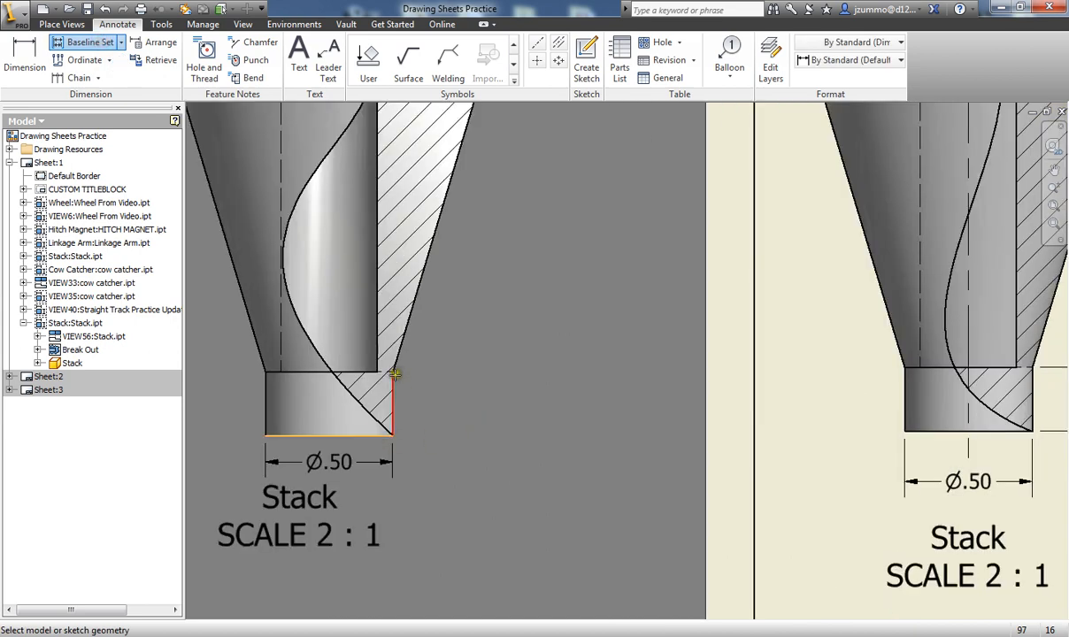
scroll(480, 303, "down", 3)
scroll(422, 317, "up", 2)
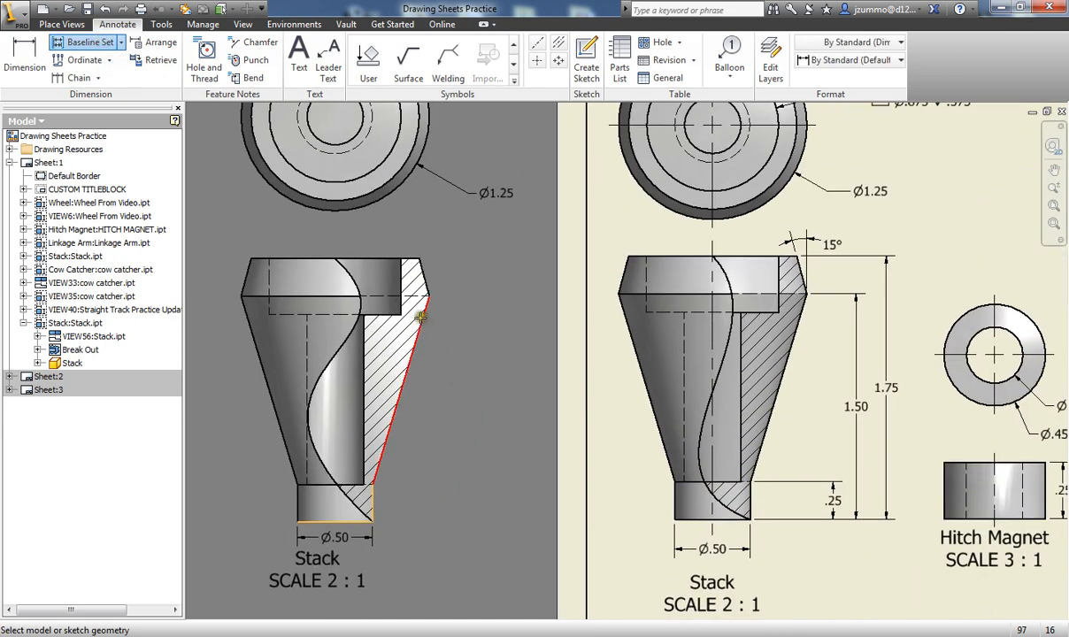
left_click(410, 296)
right_click(434, 268)
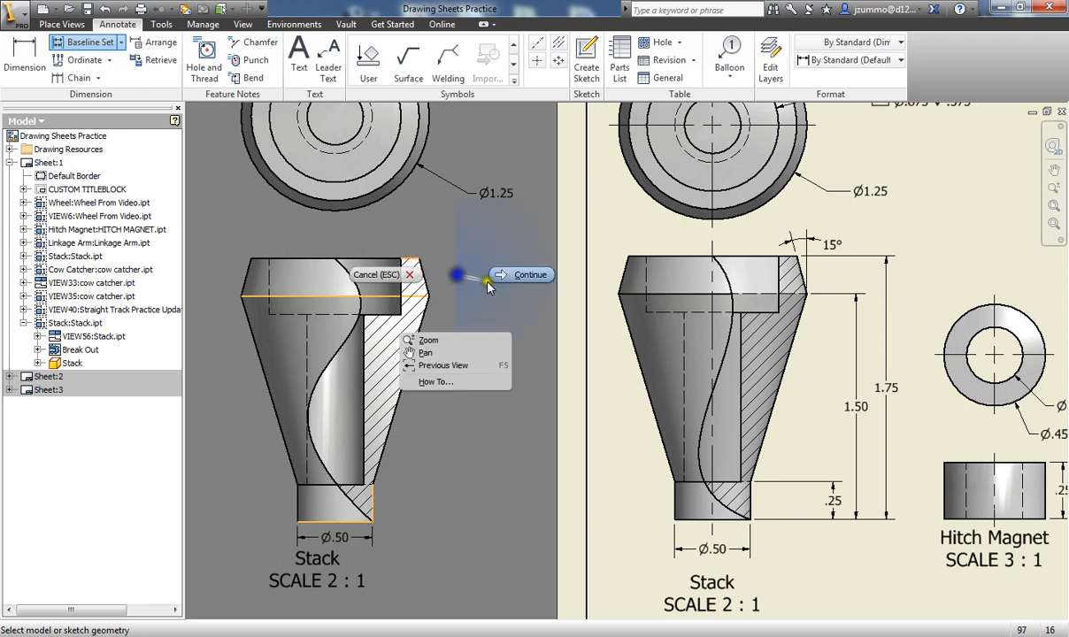
left_click(485, 259)
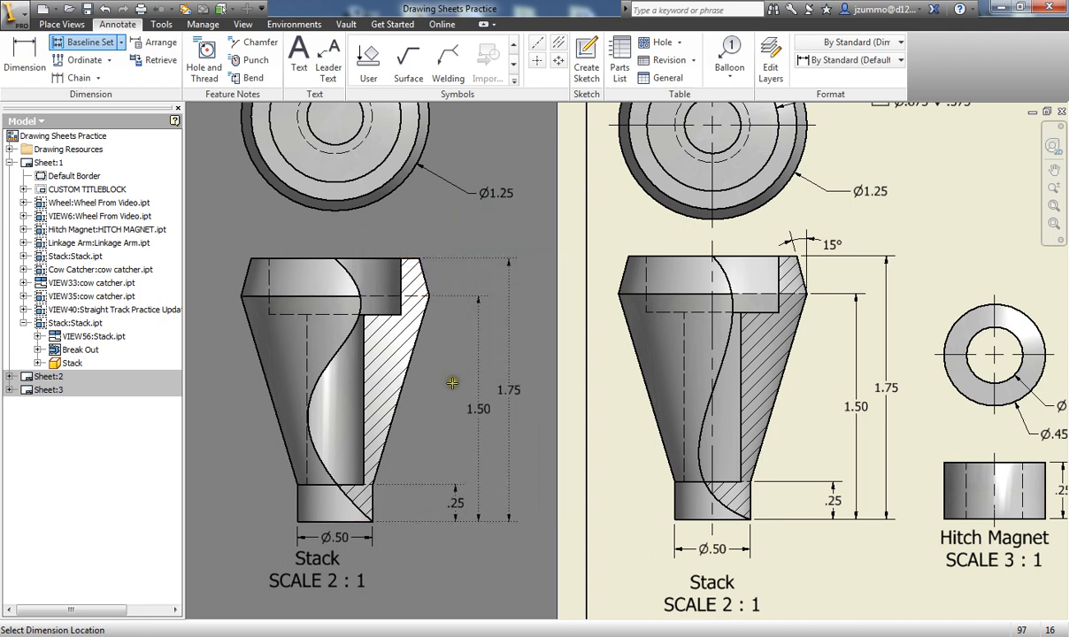
left_click(452, 383)
right_click(476, 382)
left_click(516, 387)
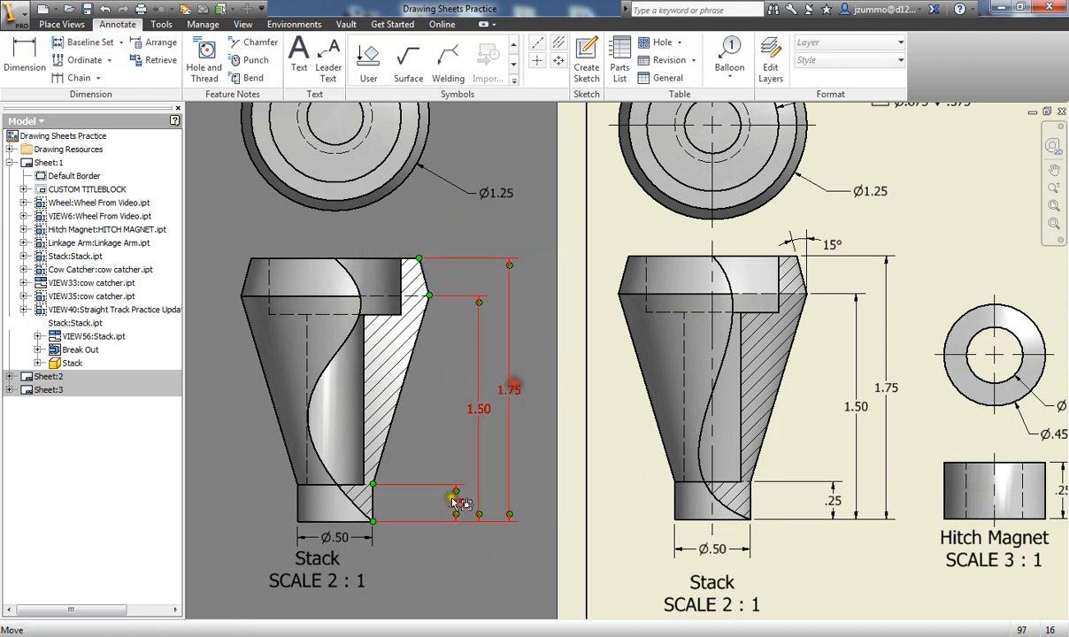
Examine where the baseline dimensions' extension lines meet the Stack's neck corner, widest corner and top edge, comparing with the finished sheet
scroll(401, 449, "up", 5)
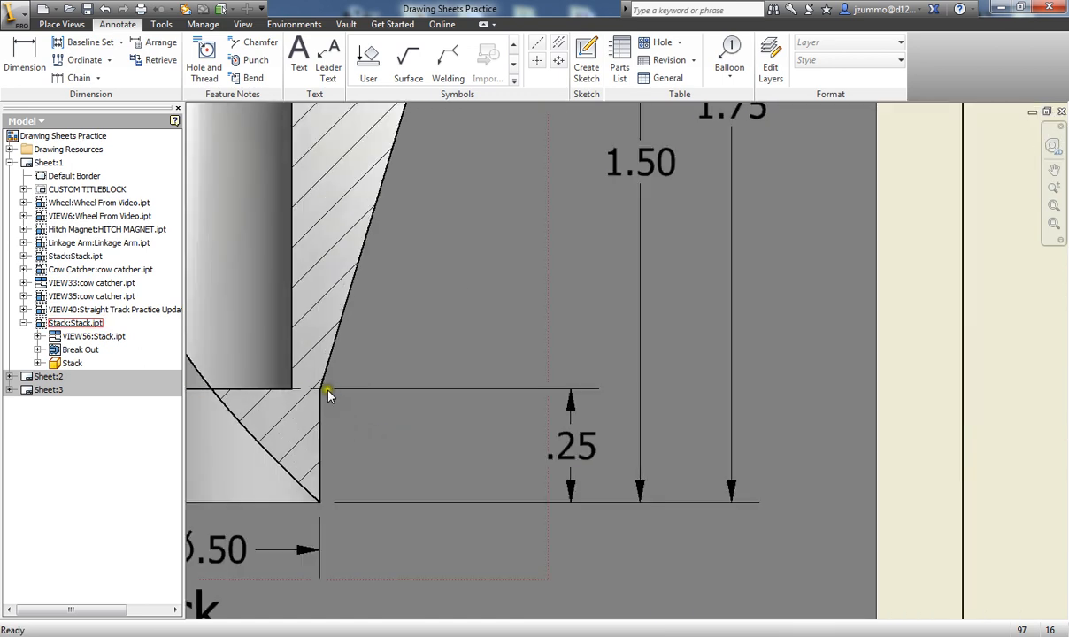
scroll(484, 475, "down", 3)
scroll(485, 475, "down", 2)
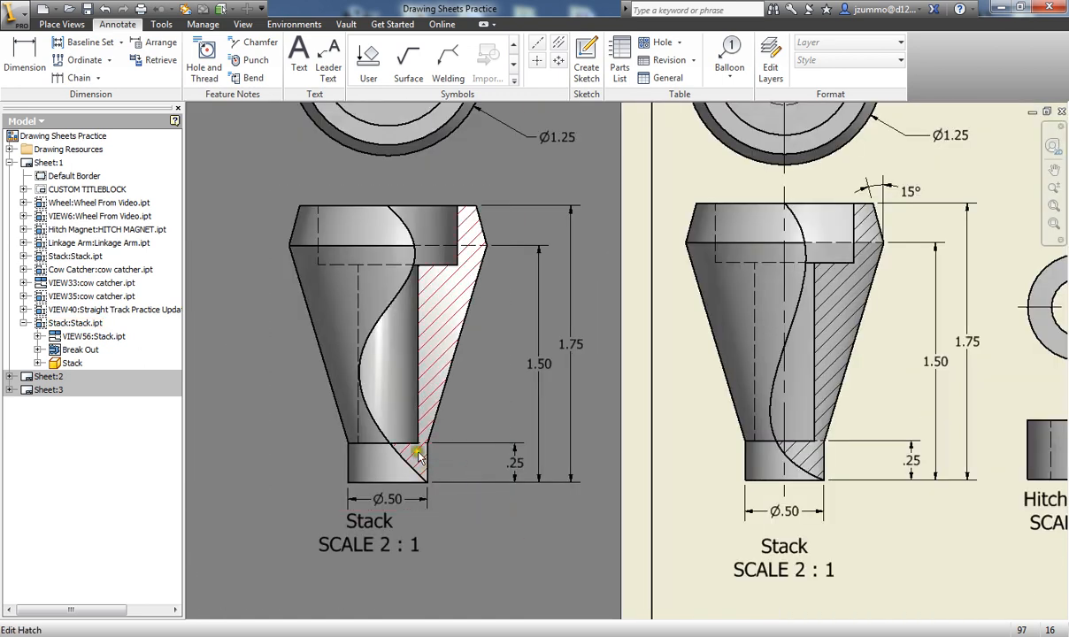
scroll(417, 449, "up", 4)
scroll(478, 496, "down", 1)
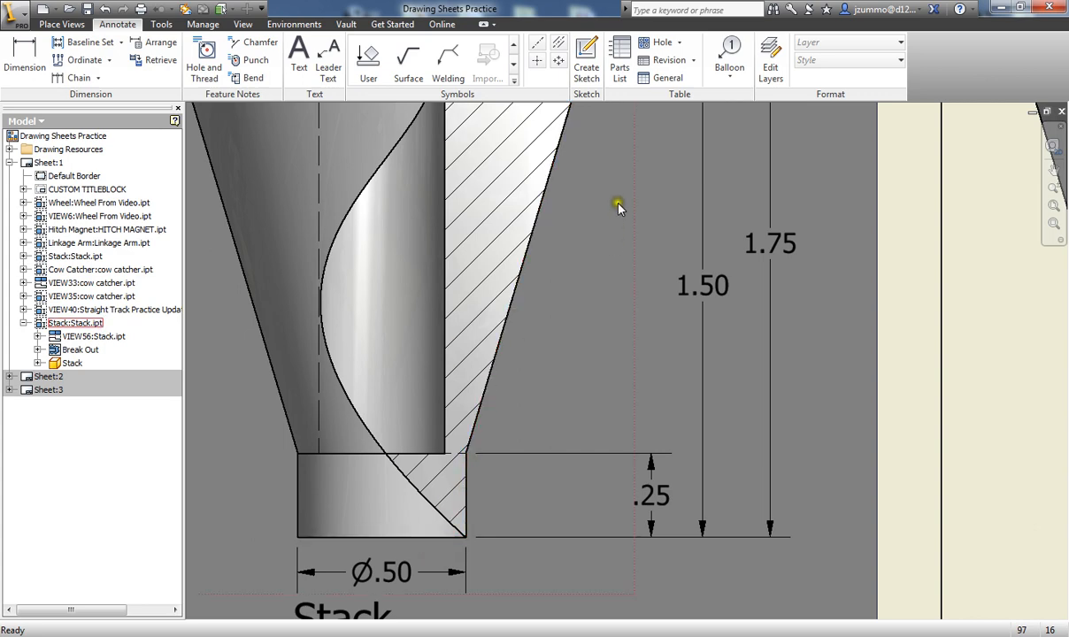
middle_click_drag(618, 208, 484, 470)
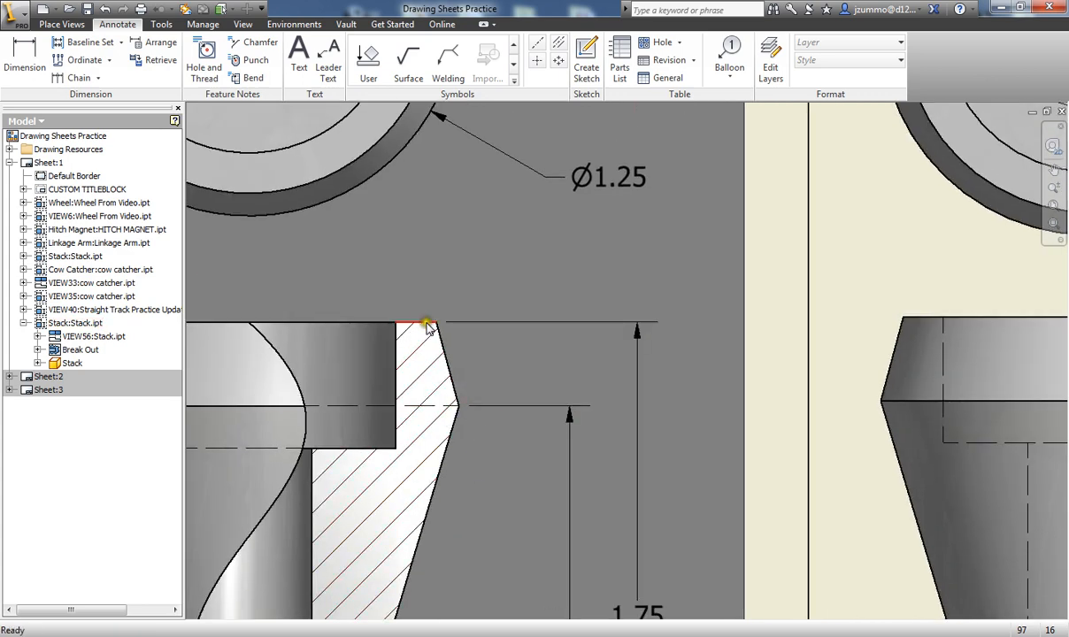
scroll(522, 486, "down", 3)
mouse_move(529, 443)
middle_mouse_down()
mouse_move(537, 439)
mouse_move(506, 431)
middle_mouse_up()
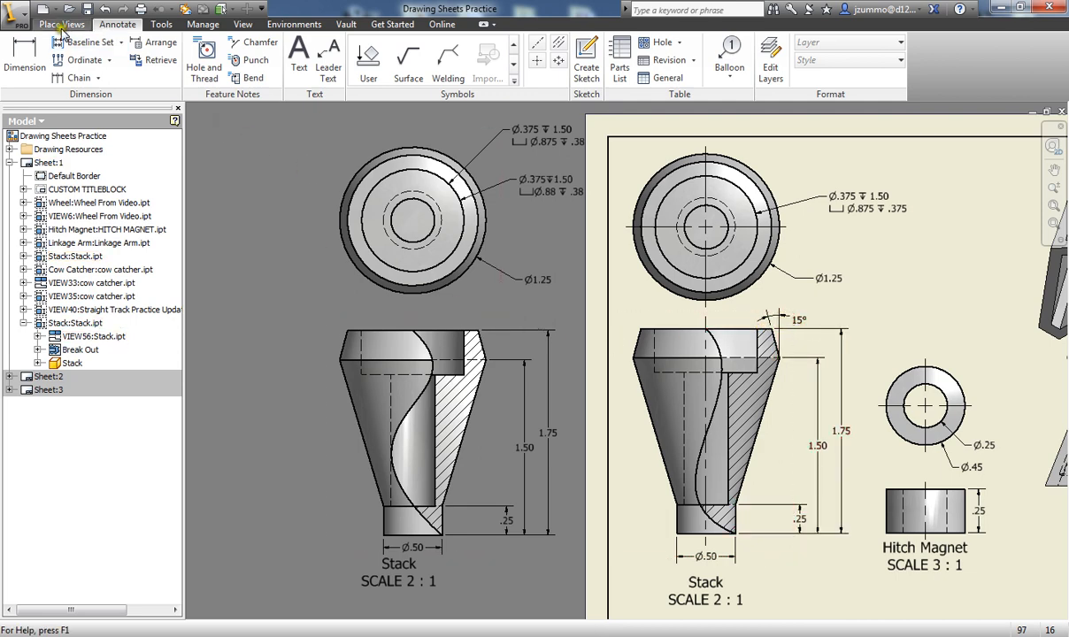
left_click(24, 58)
scroll(440, 221, "down", 3)
middle_click_drag(533, 413, 517, 366)
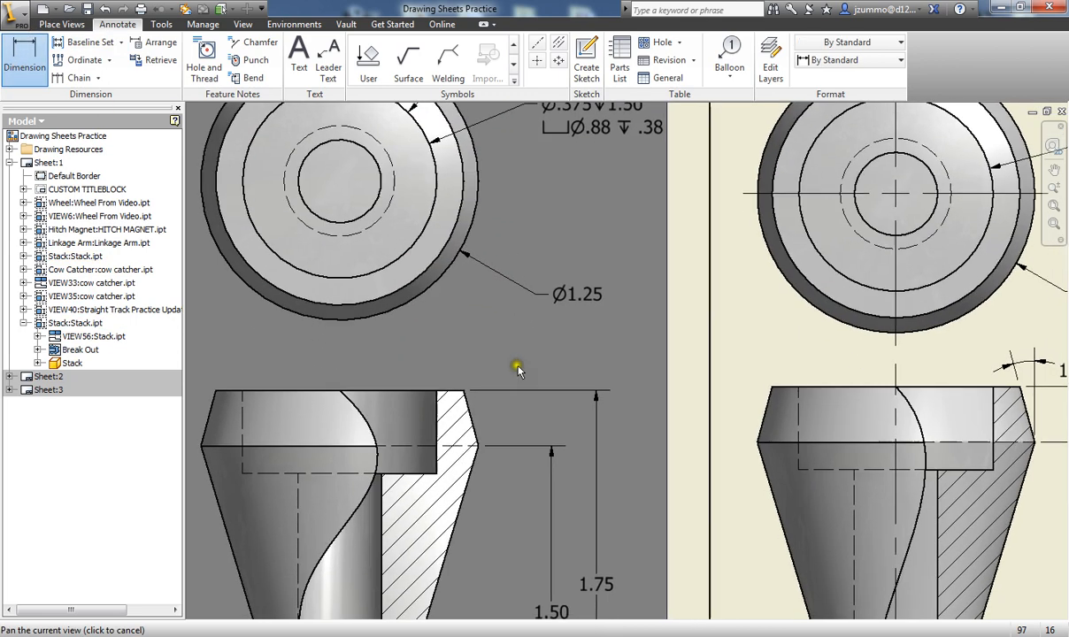
left_click(467, 407)
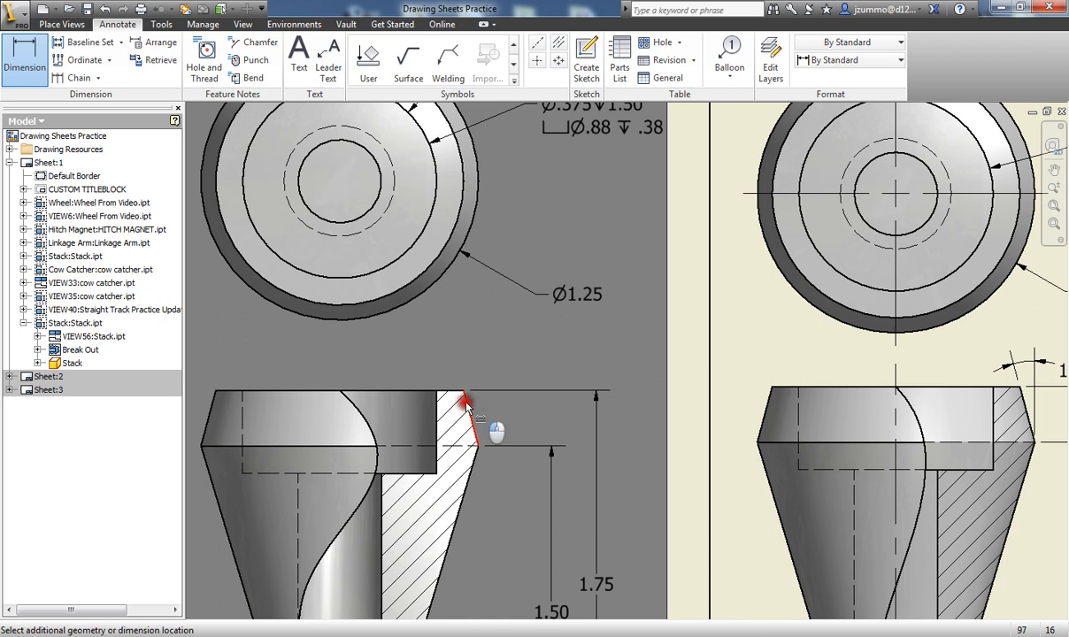
left_click(472, 468)
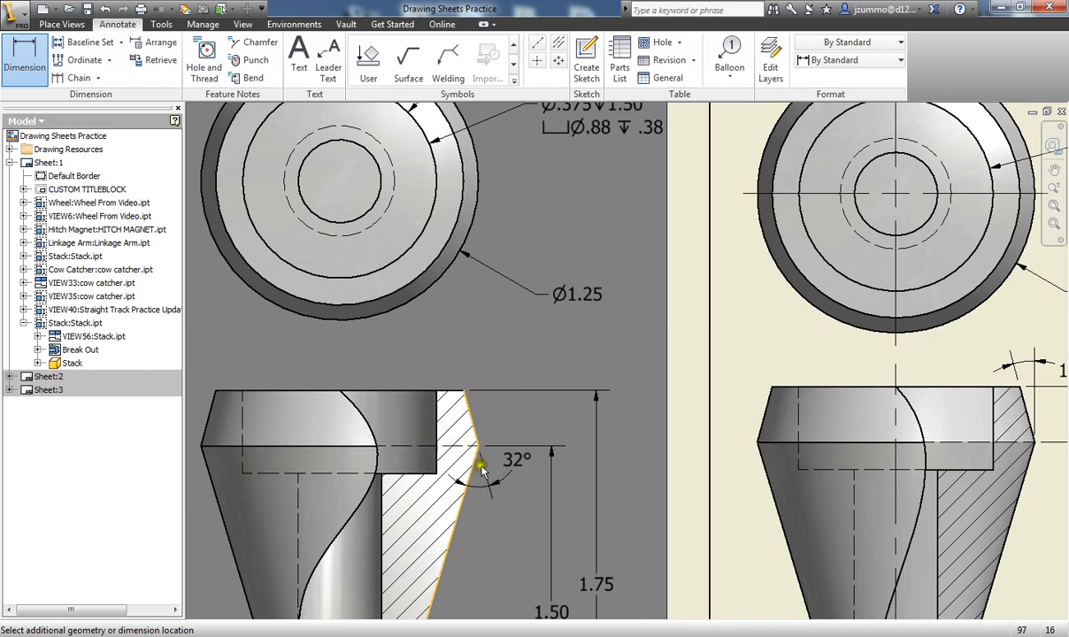
key("Escape")
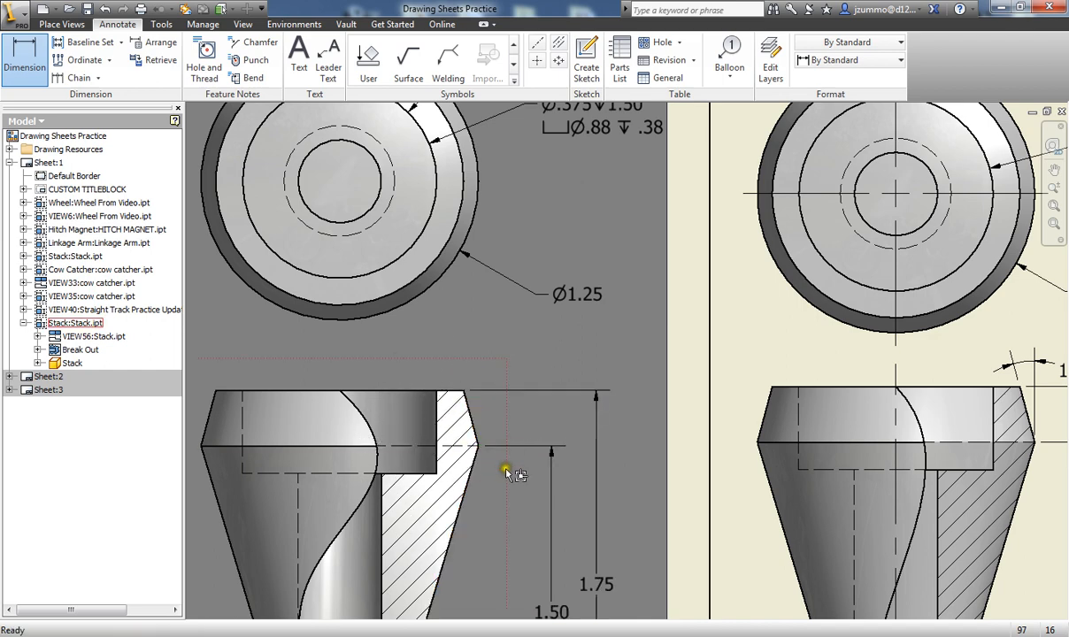
key("Escape")
Create a sketch attached to the Stack front view and project its upper and lower slanted outer edges on the hatched side
scroll(504, 520, "up", 3)
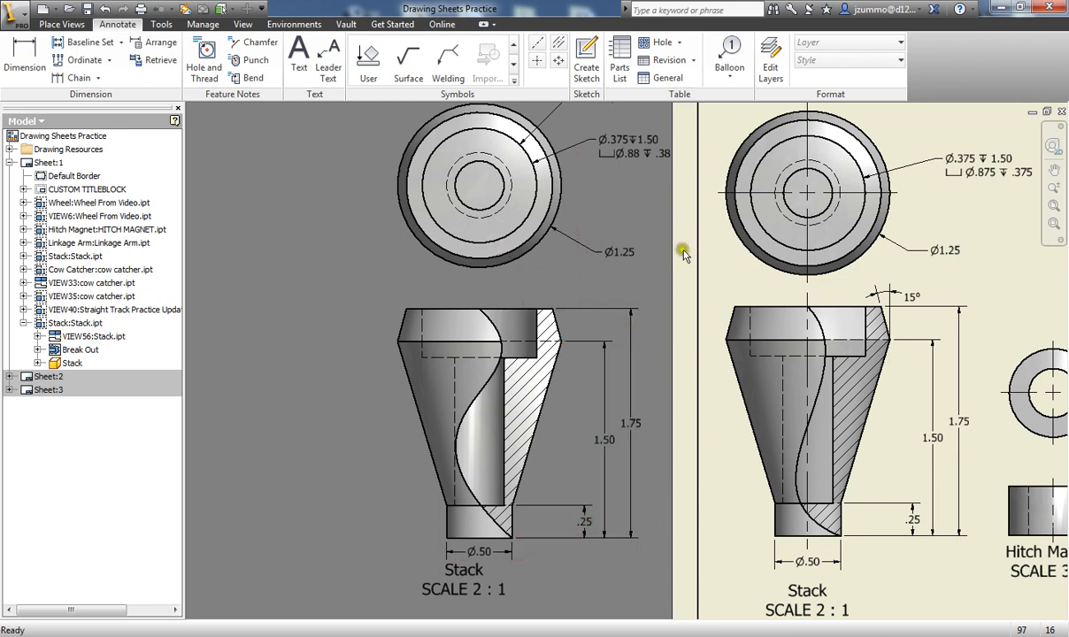
left_click(385, 306)
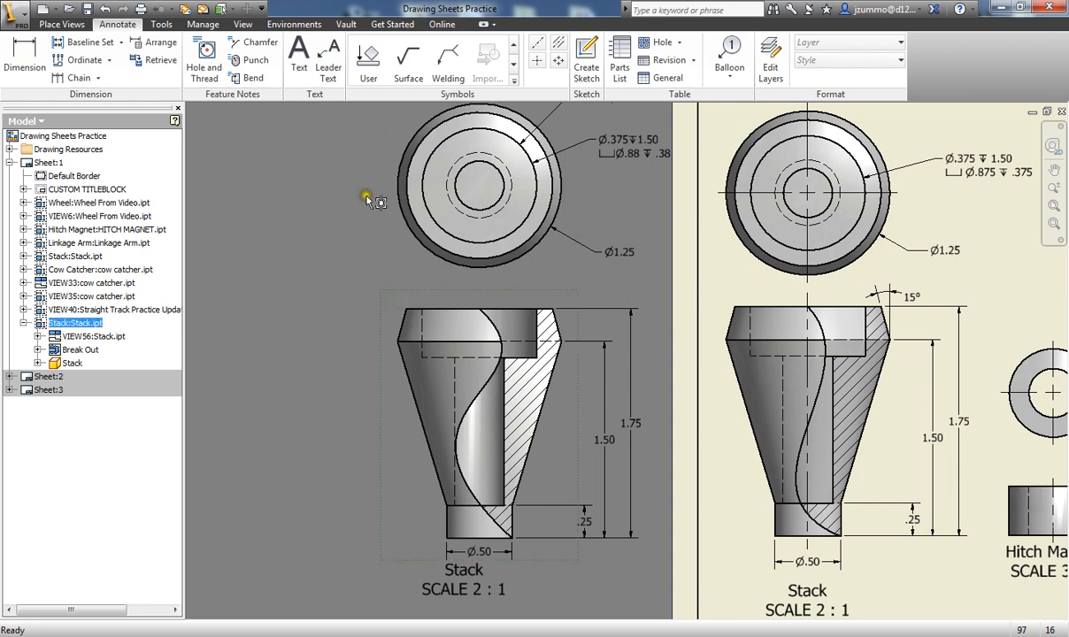
left_click(588, 69)
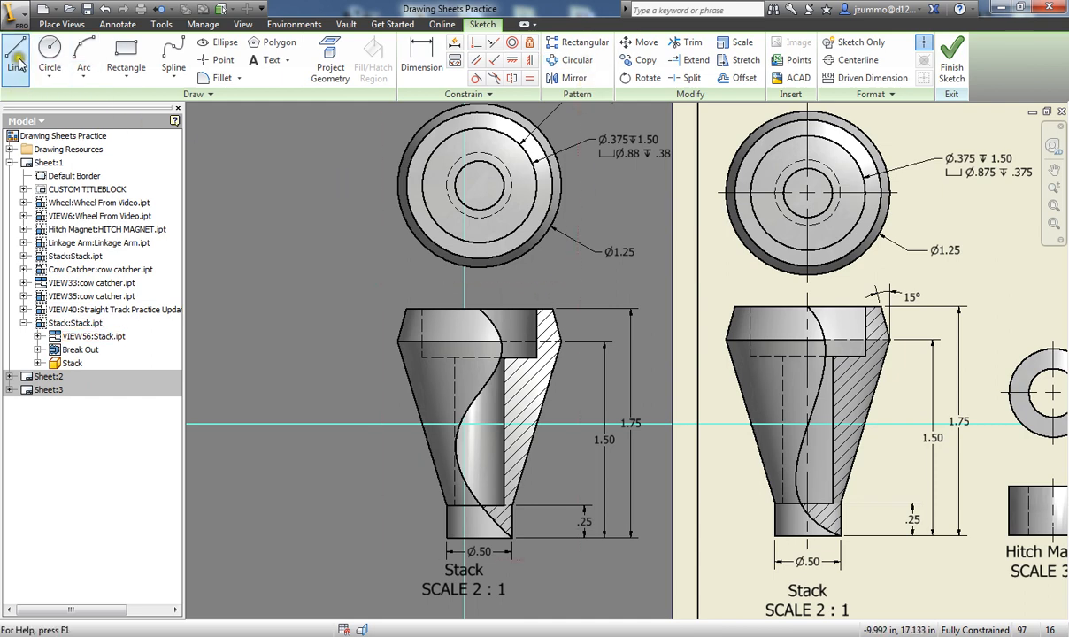
left_click(17, 63)
scroll(558, 359, "up", 6)
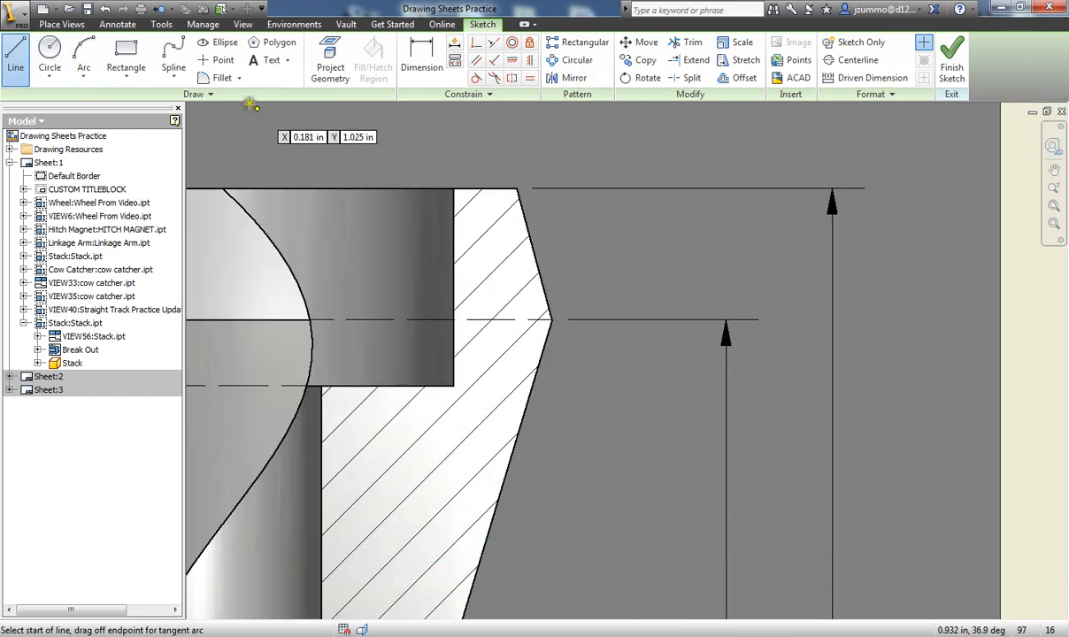
left_click(330, 63)
left_click(546, 300)
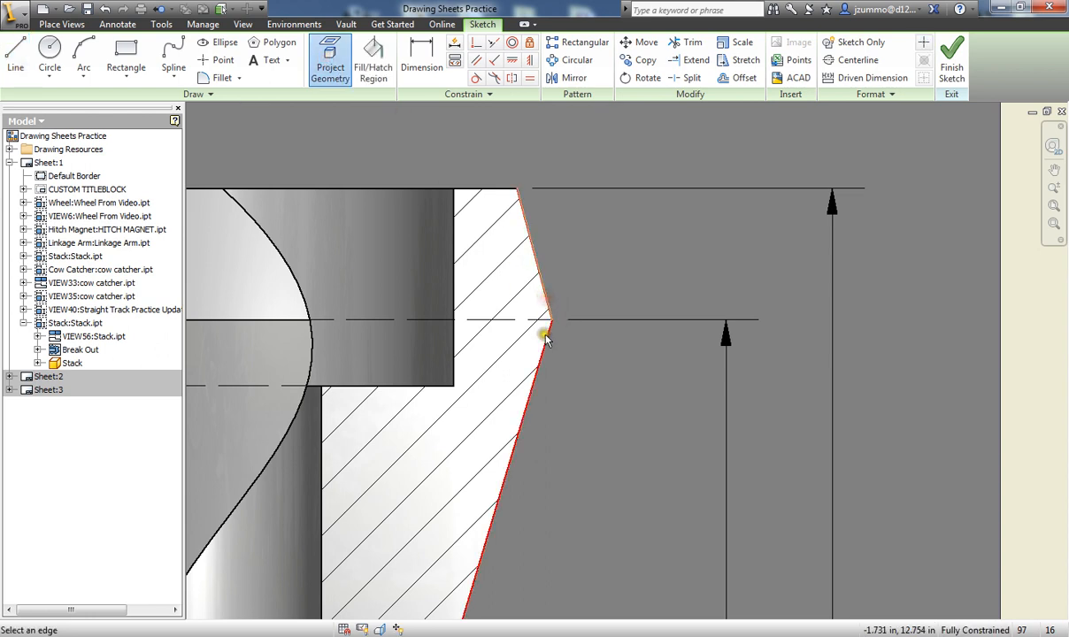
left_click(545, 333)
Sketch a vertical line about 0.125 in long upward from the hatched side's widest corner and finish the sketch
left_click(16, 62)
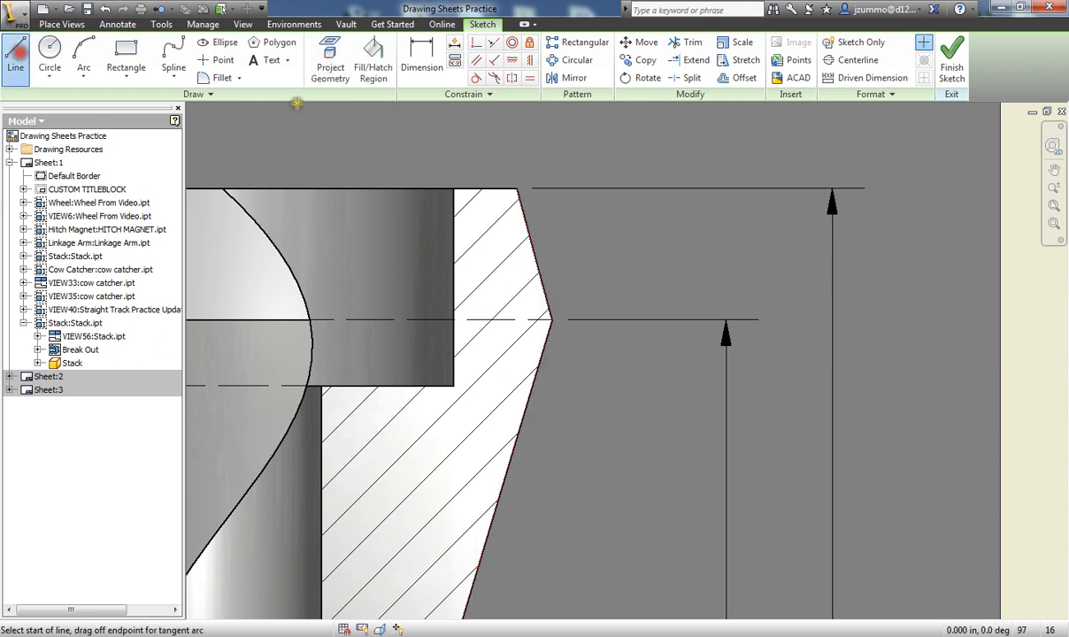
left_click(552, 321)
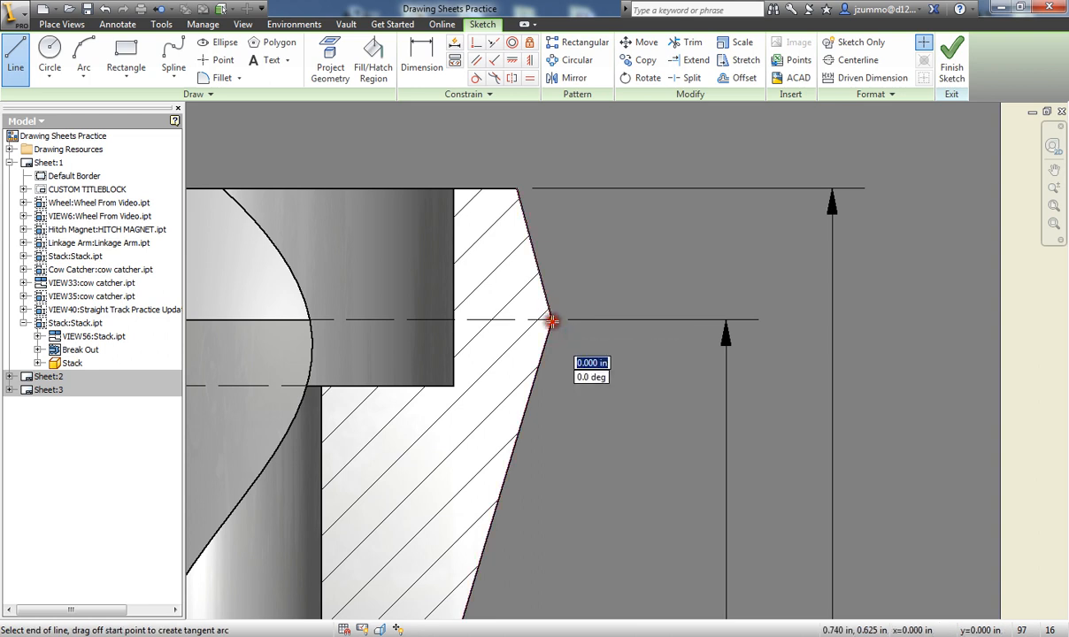
left_click(551, 256)
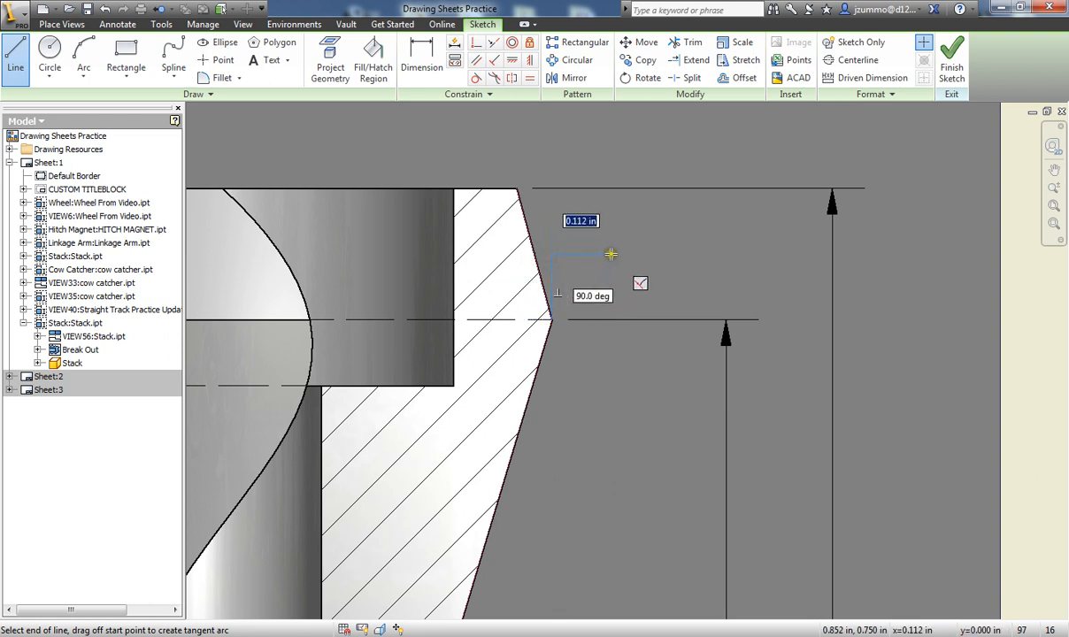
key("Escape")
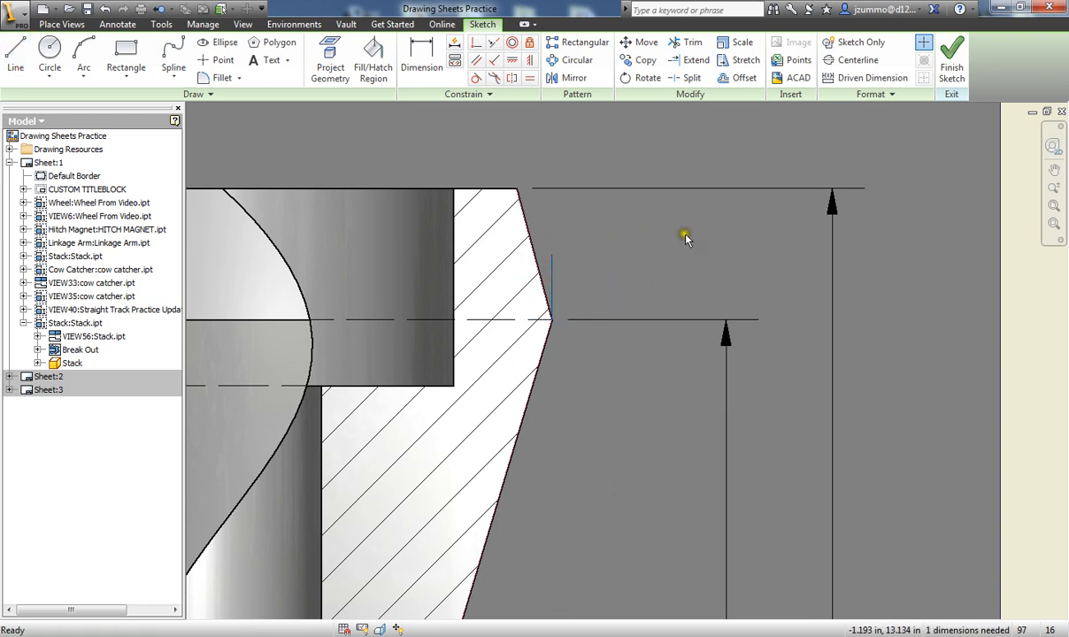
scroll(695, 239, "down", 2)
left_click(947, 51)
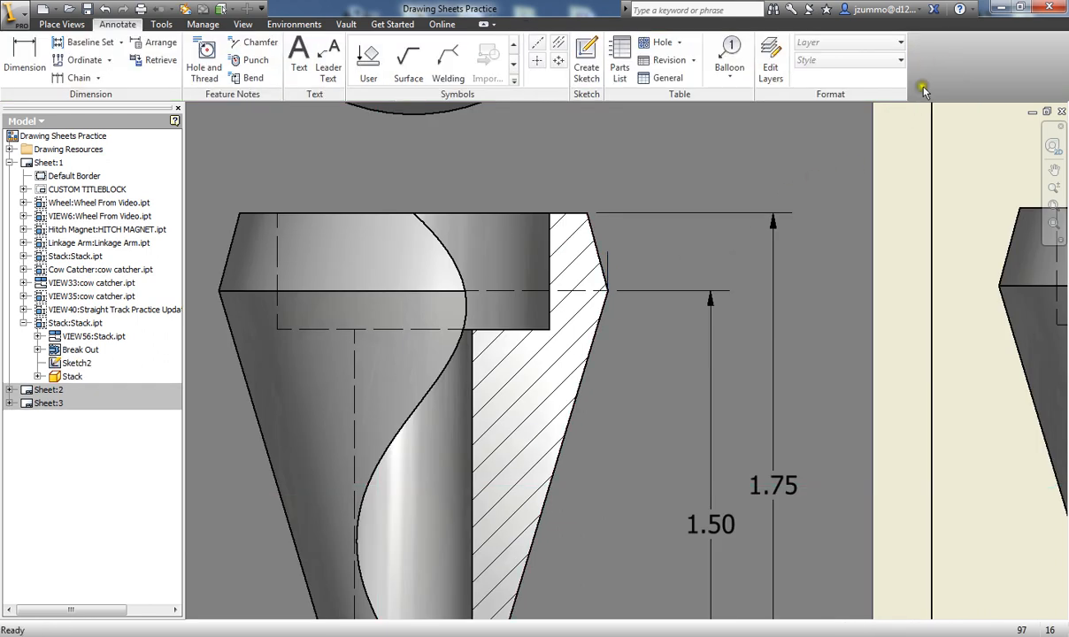
Add an angular dimension between the upper slanted edge and the vertical sketch line, placed above the Stack, accepting default precision and tolerance
left_click(24, 57)
scroll(580, 215, "up", 2)
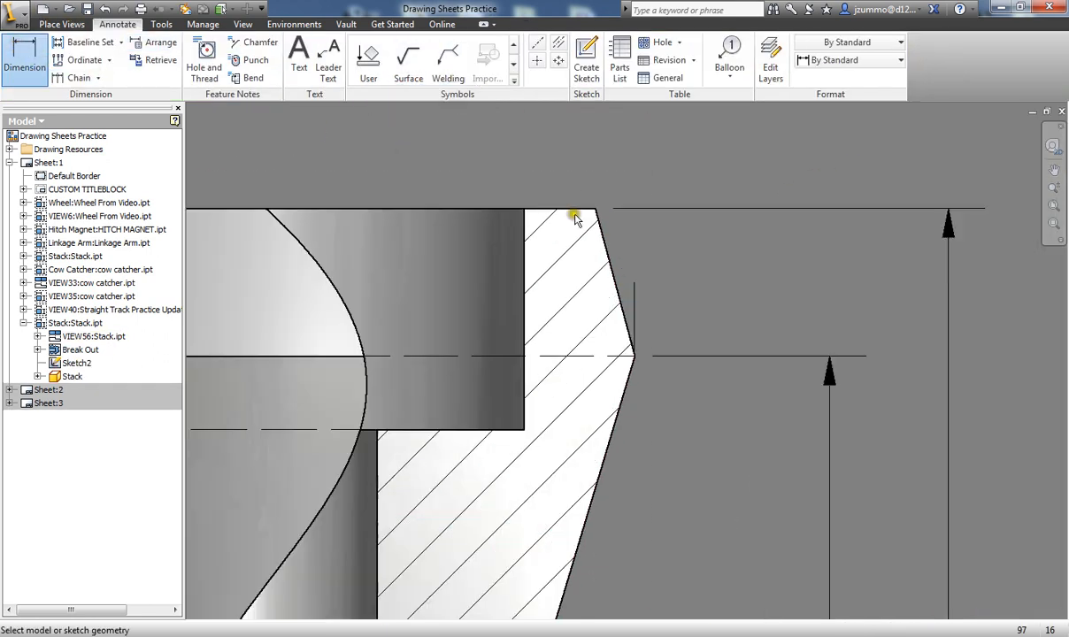
left_click(608, 249)
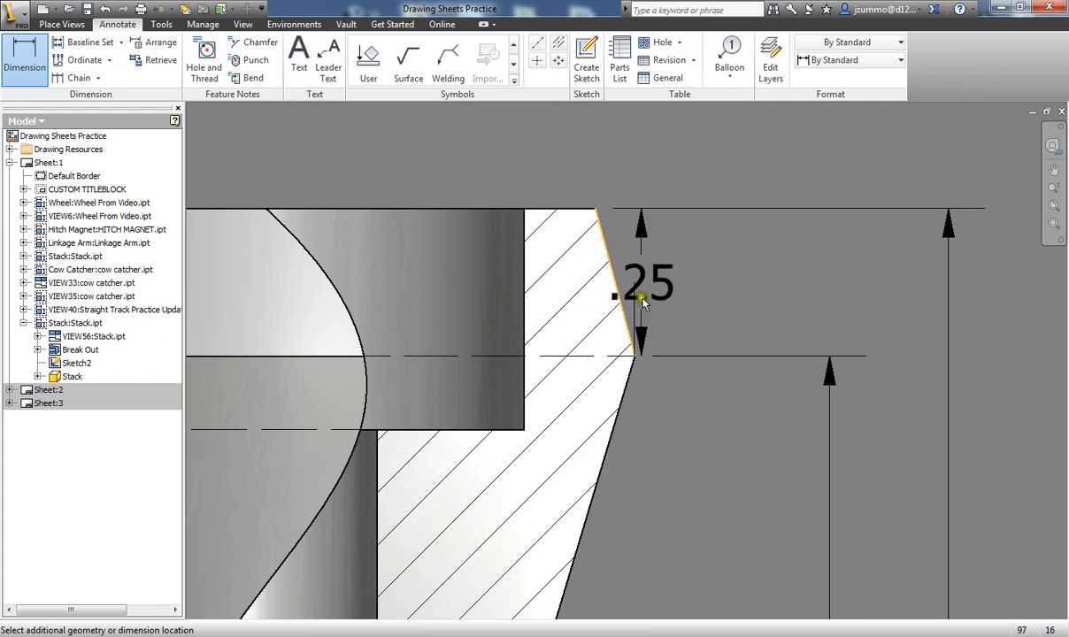
left_click(634, 317)
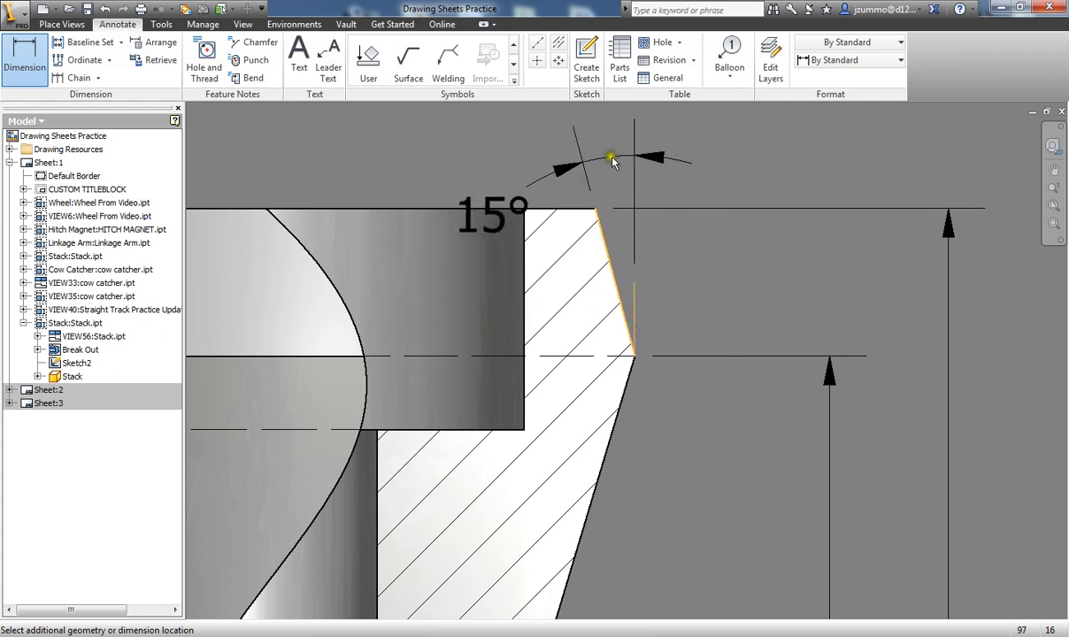
scroll(613, 161, "down", 2)
middle_click_drag(609, 135, 597, 233)
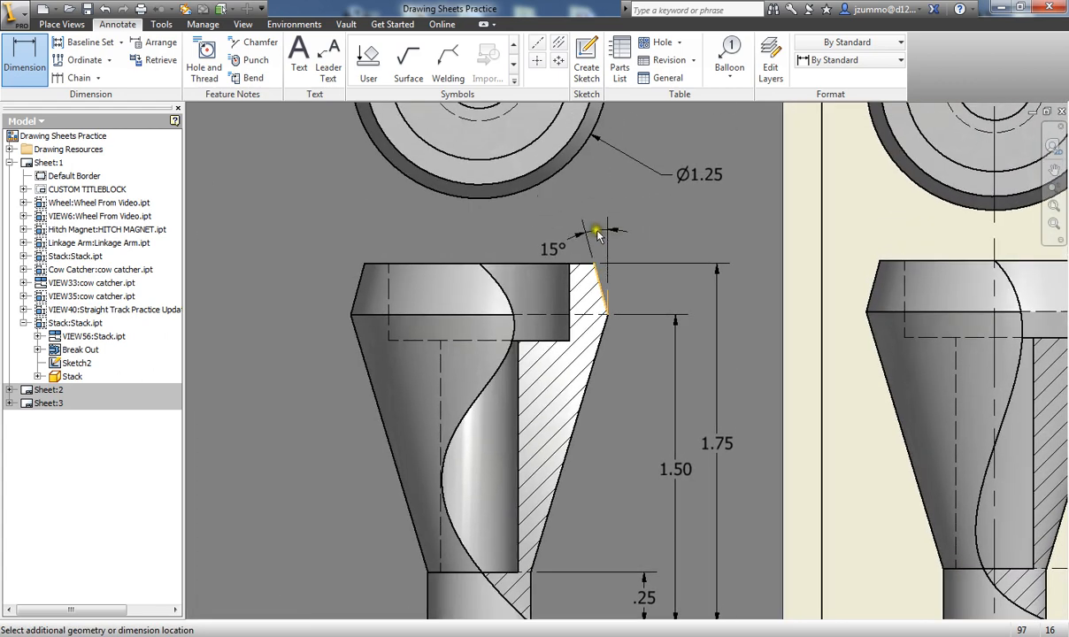
left_click(597, 235)
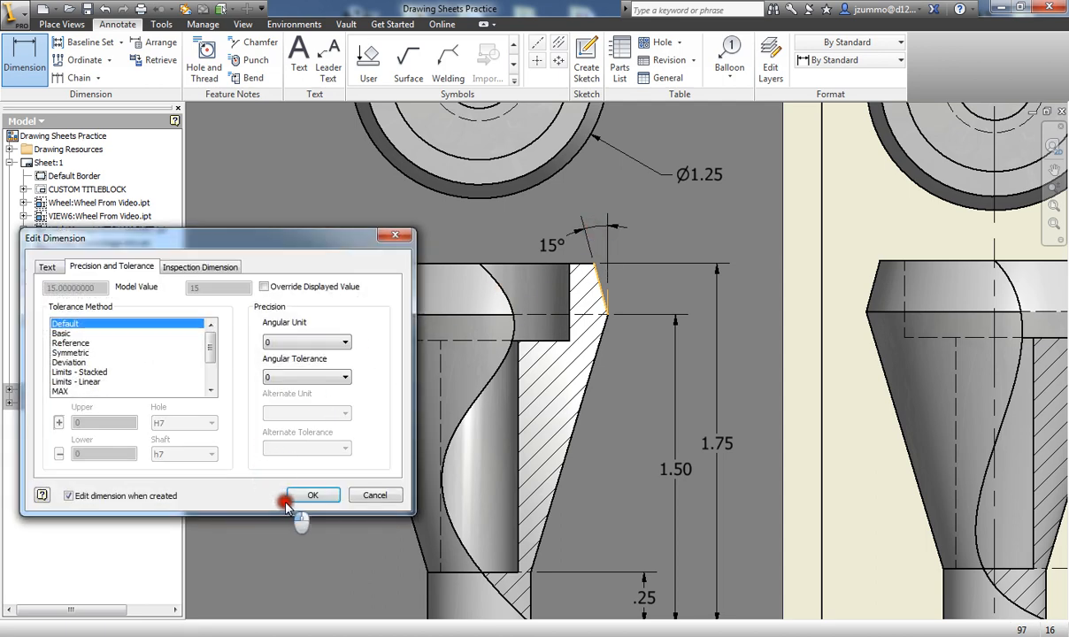
left_click(314, 496)
key("Escape")
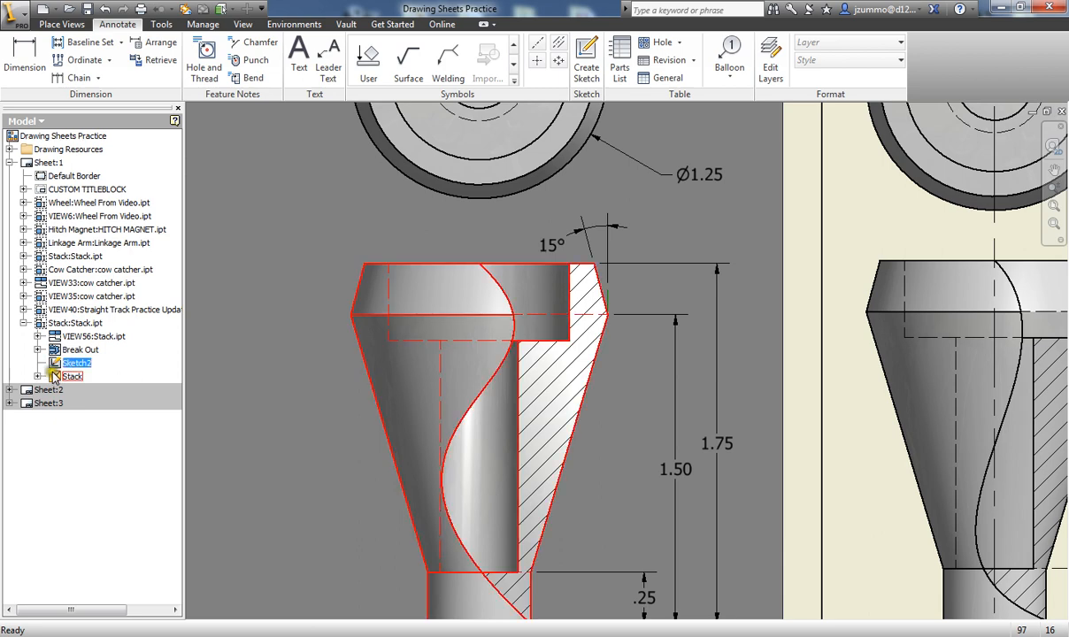
Reopen the Stack front view's helper sketch and dimension the vertical line's length at .000001 in
double_click(71, 363)
scroll(575, 269, "down", 3)
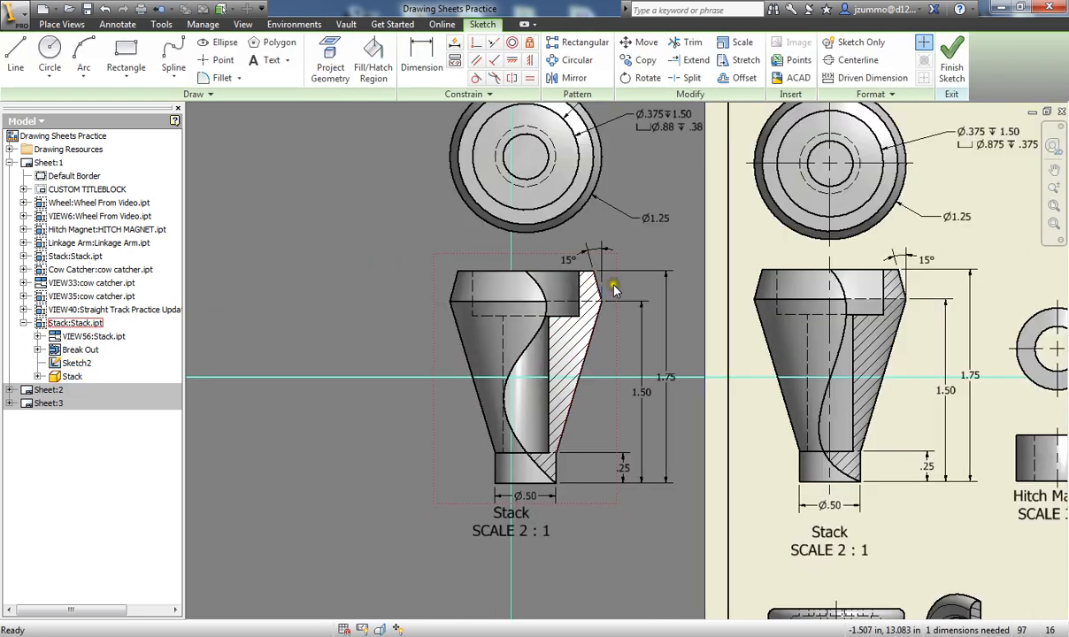
scroll(556, 275, "up", 8)
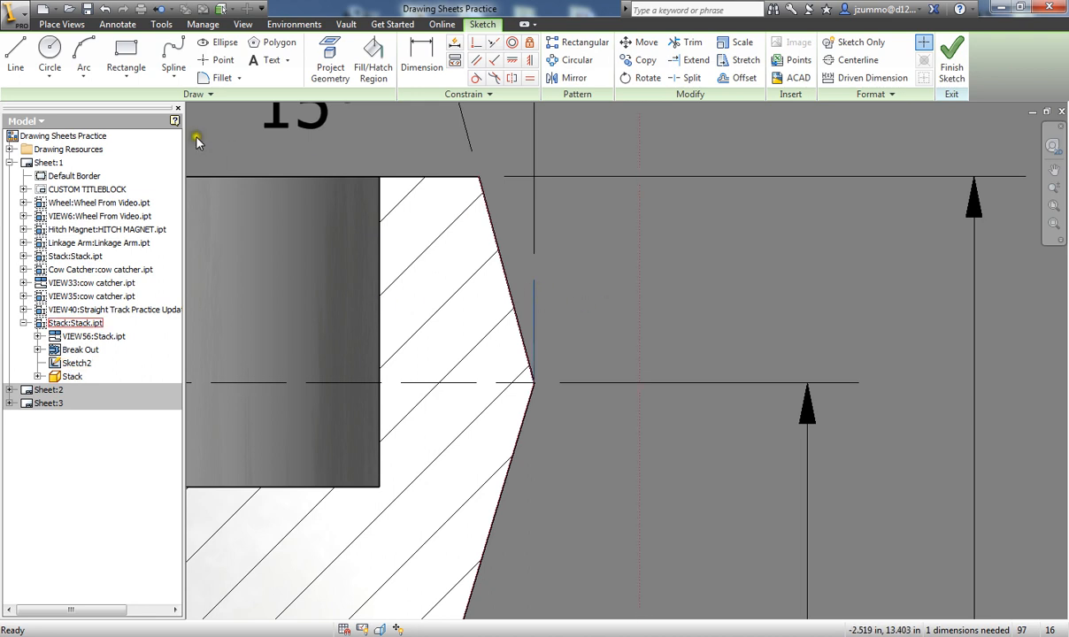
left_click(534, 329)
key("d")
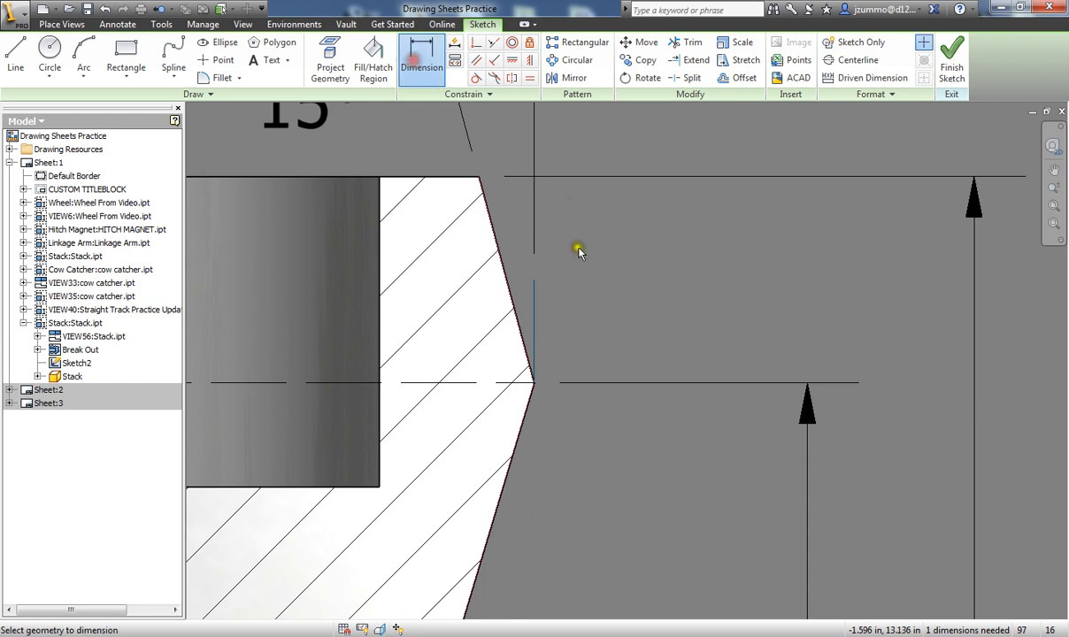
left_click(535, 311)
left_click(582, 319)
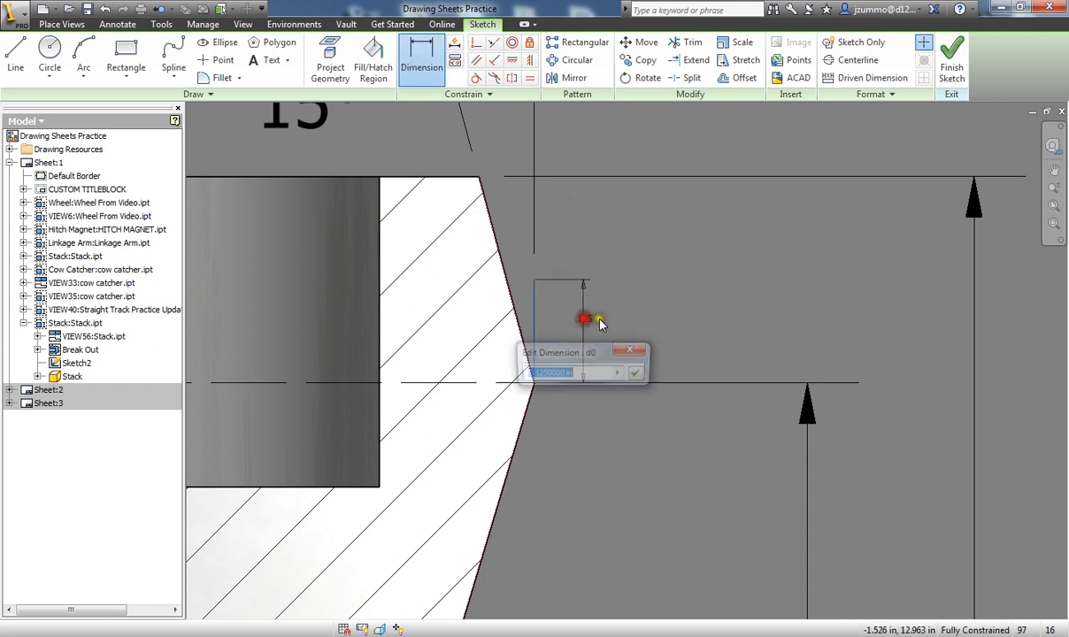
type(".000001")
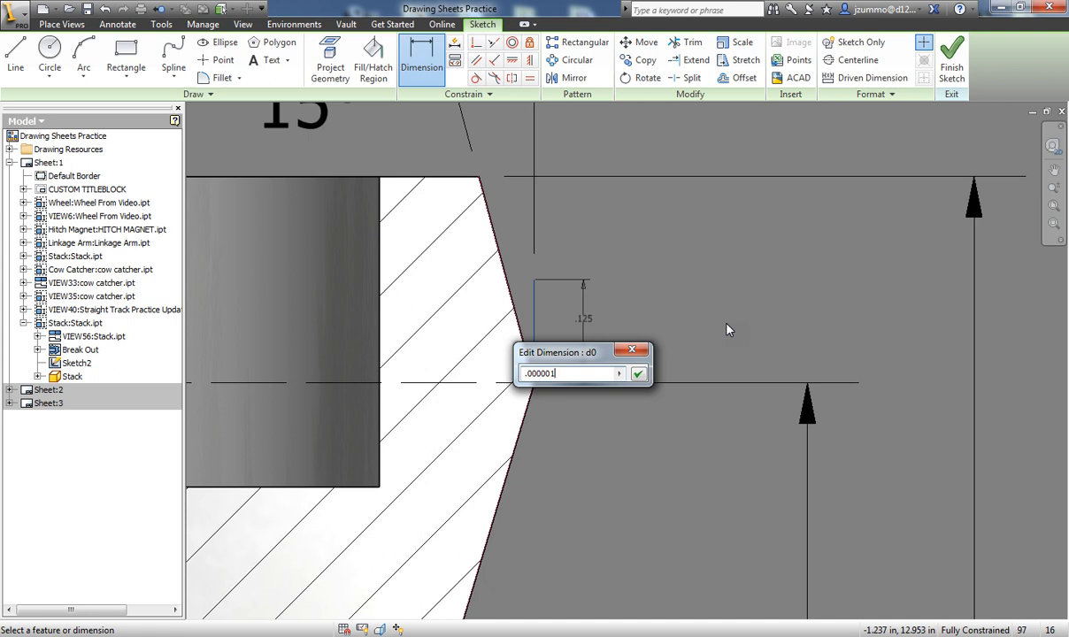
key("Return")
key("Escape")
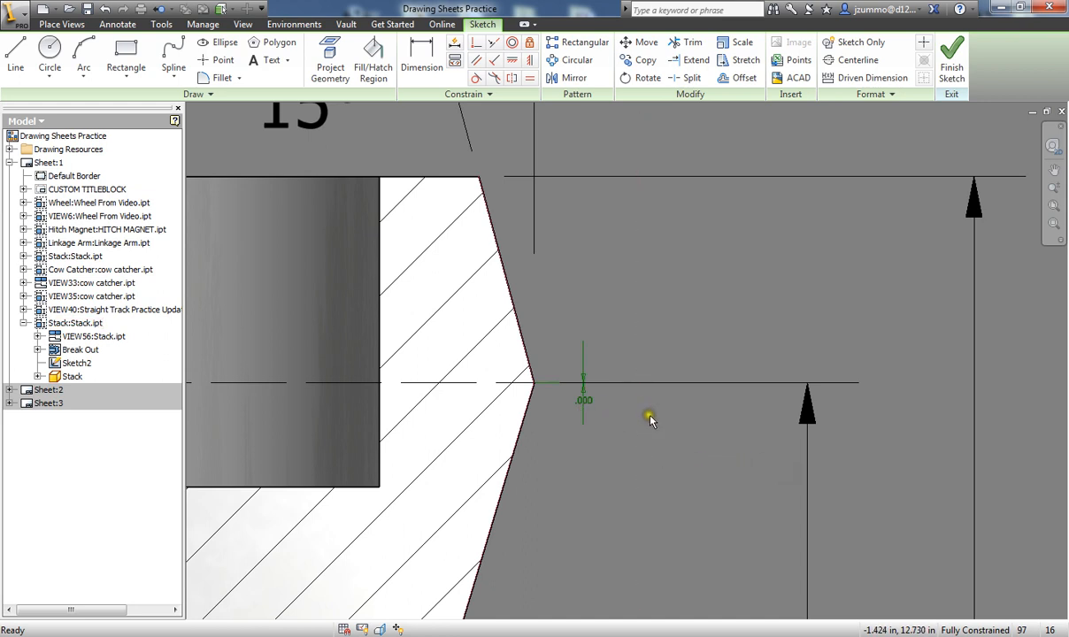
Delete the vertical line's length dimension from the helper sketch and finish the sketch
right_click(585, 406)
left_click(582, 356)
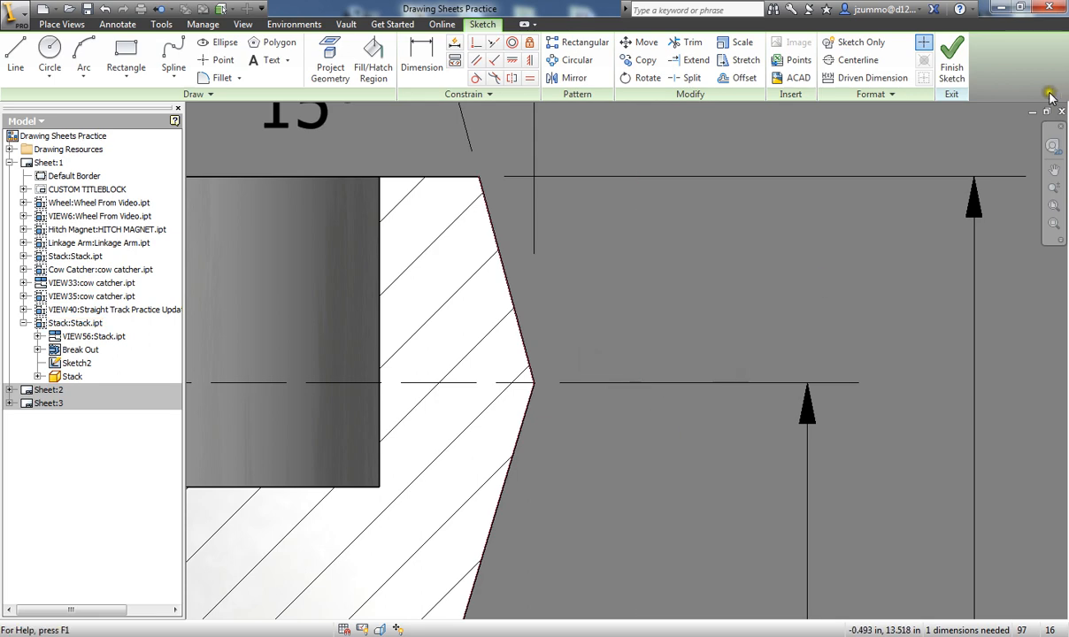
left_click(952, 62)
scroll(634, 352, "down", 2)
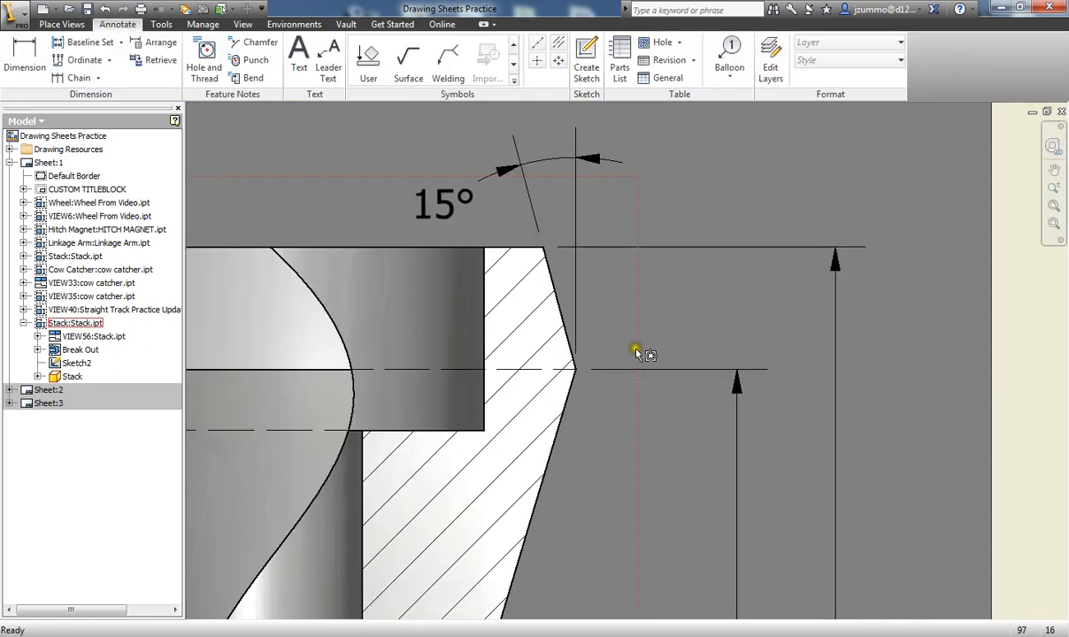
scroll(638, 351, "down", 3)
scroll(620, 314, "up", 2)
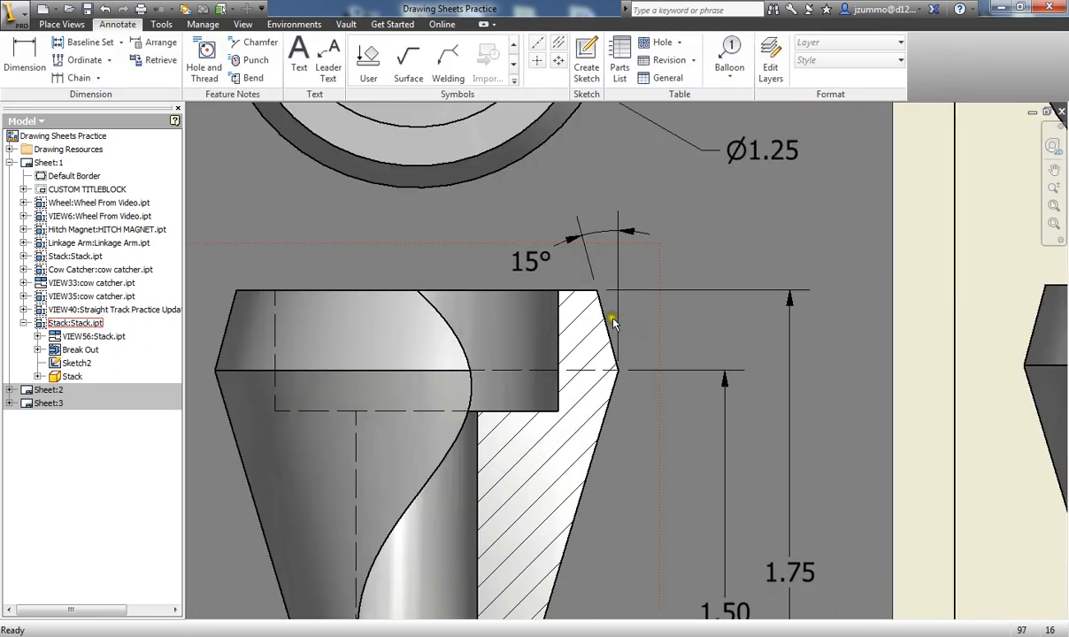
scroll(618, 312, "down", 3)
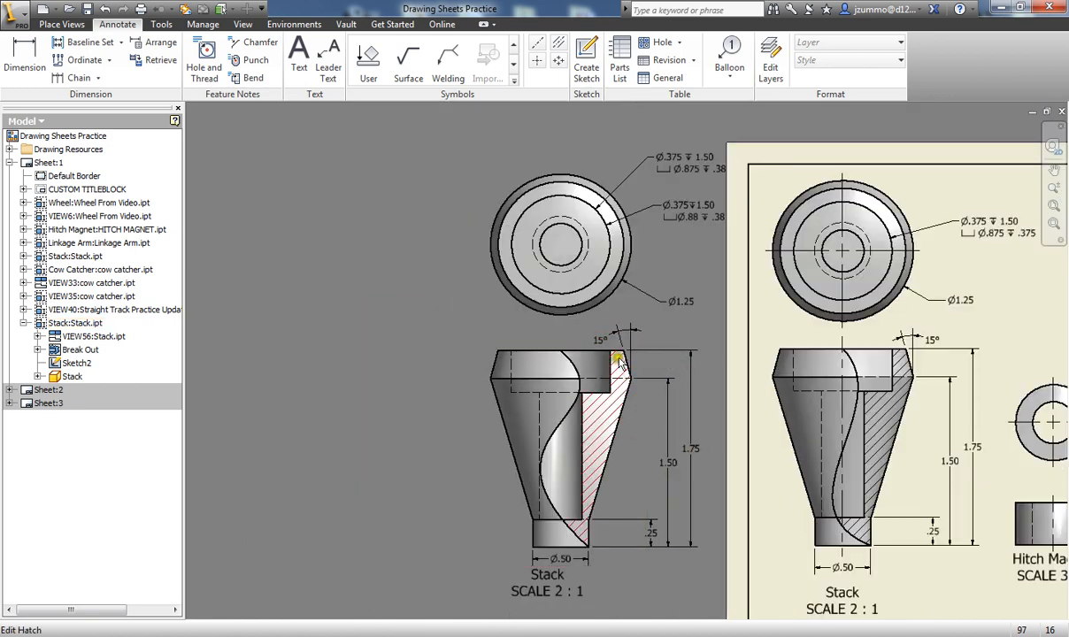
Examine the finished Wheel views on the sheet, including section lines A-A and B-B and the Detail D boundary
mouse_move(675, 391)
middle_mouse_down()
mouse_move(637, 353)
mouse_move(559, 341)
middle_mouse_up()
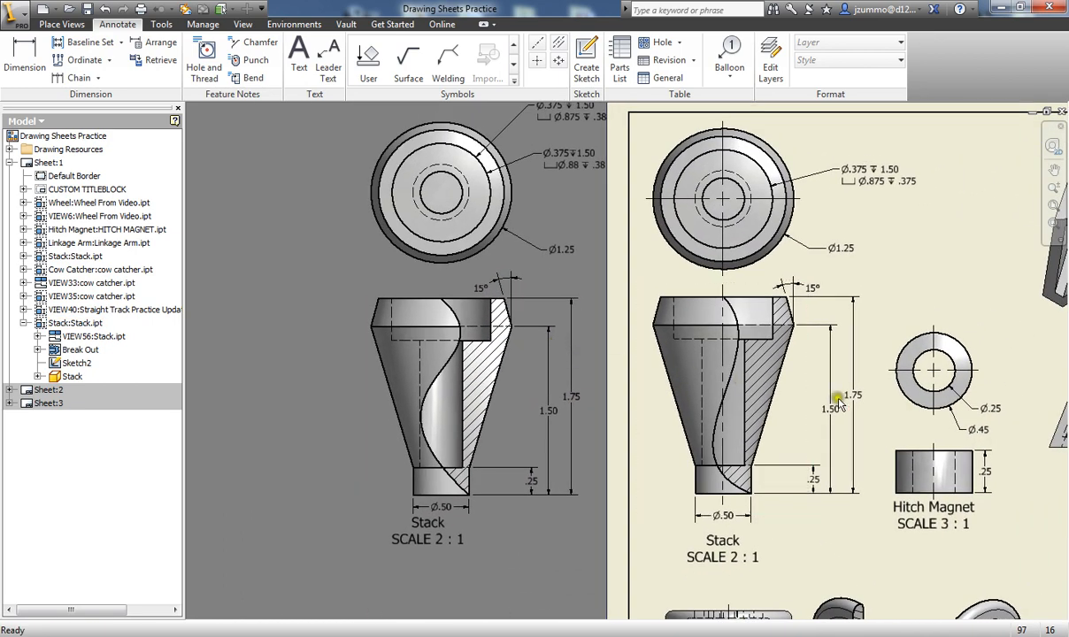
scroll(830, 400, "down", 3)
mouse_move(830, 398)
middle_mouse_down()
mouse_move(670, 377)
mouse_move(655, 353)
mouse_move(564, 357)
mouse_move(527, 309)
middle_mouse_up()
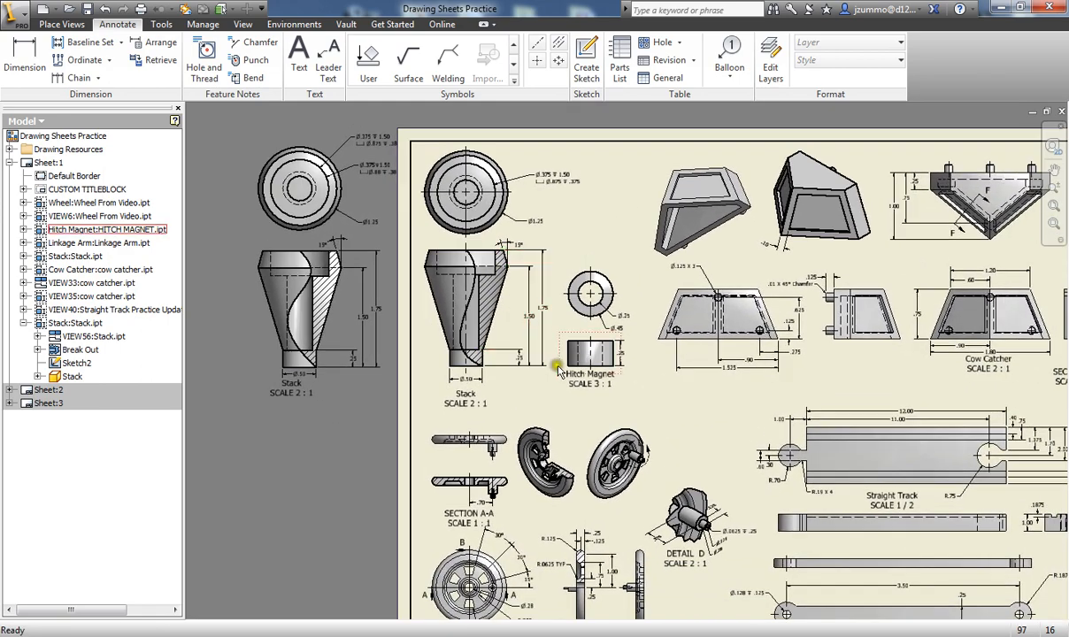
scroll(576, 392, "down", 2)
scroll(566, 319, "up", 2)
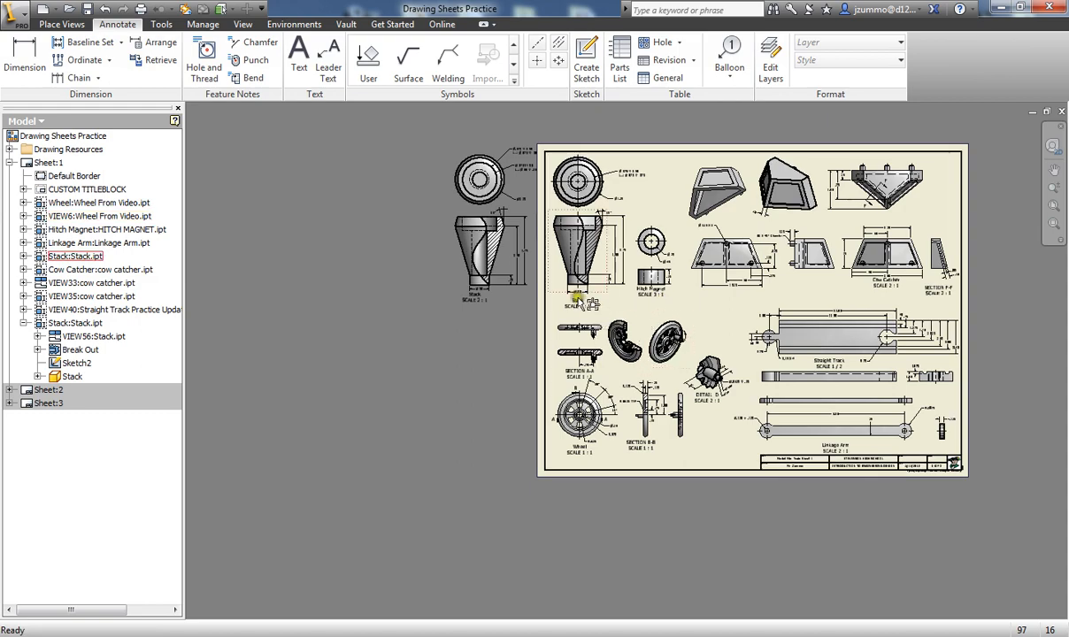
scroll(567, 317, "up", 2)
scroll(621, 382, "up", 3)
middle_click_drag(677, 413, 683, 233)
scroll(699, 335, "down", 3)
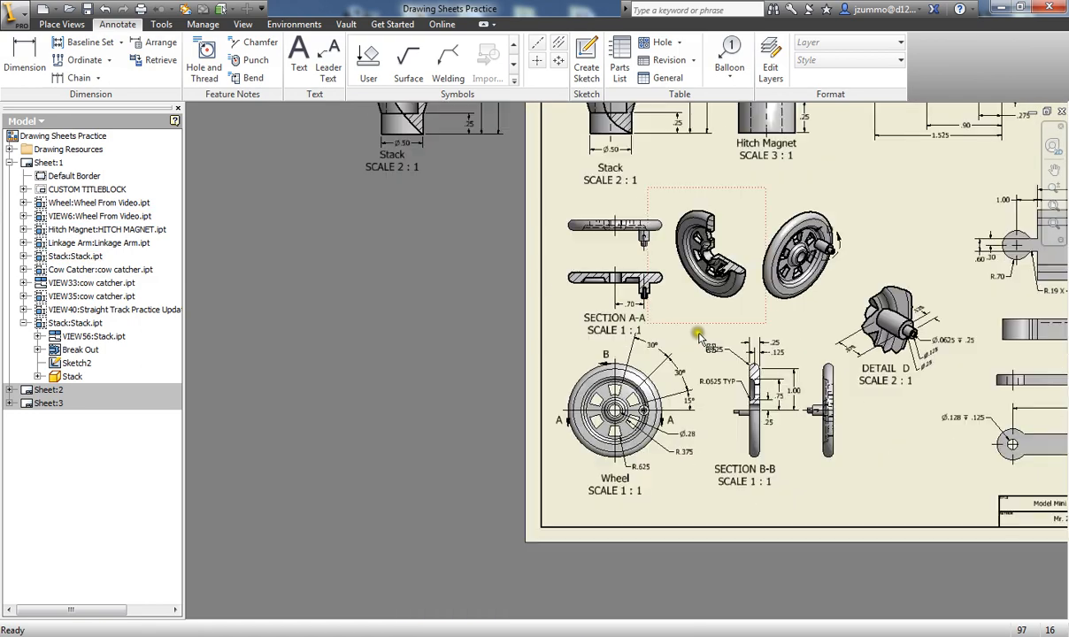
mouse_move(689, 327)
middle_mouse_down()
mouse_move(652, 307)
mouse_move(621, 332)
mouse_move(597, 334)
middle_mouse_up()
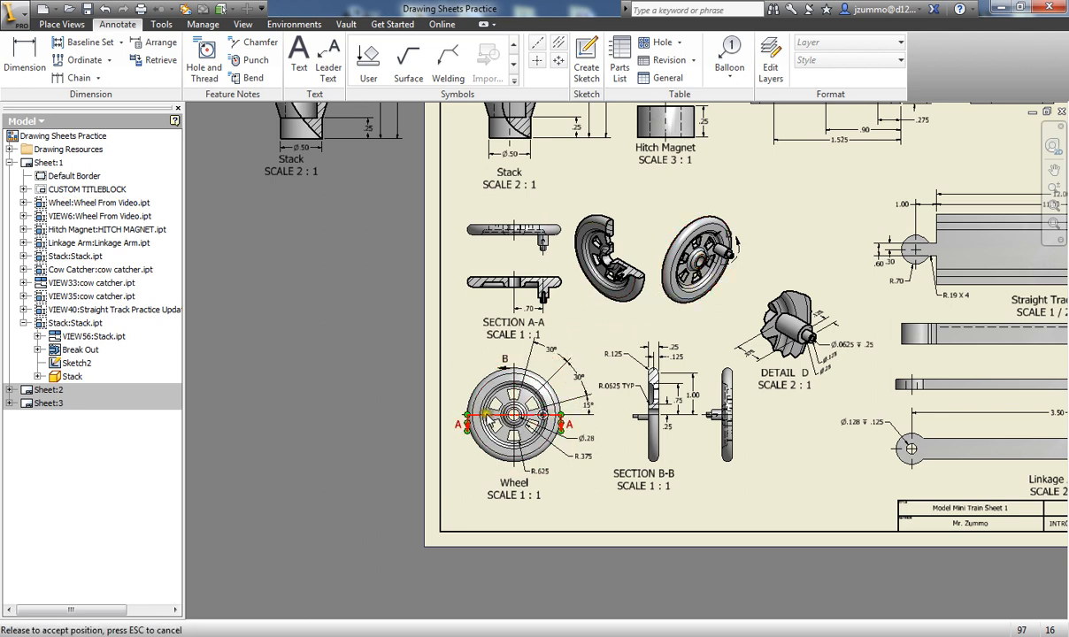
left_click_drag(487, 414, 517, 418)
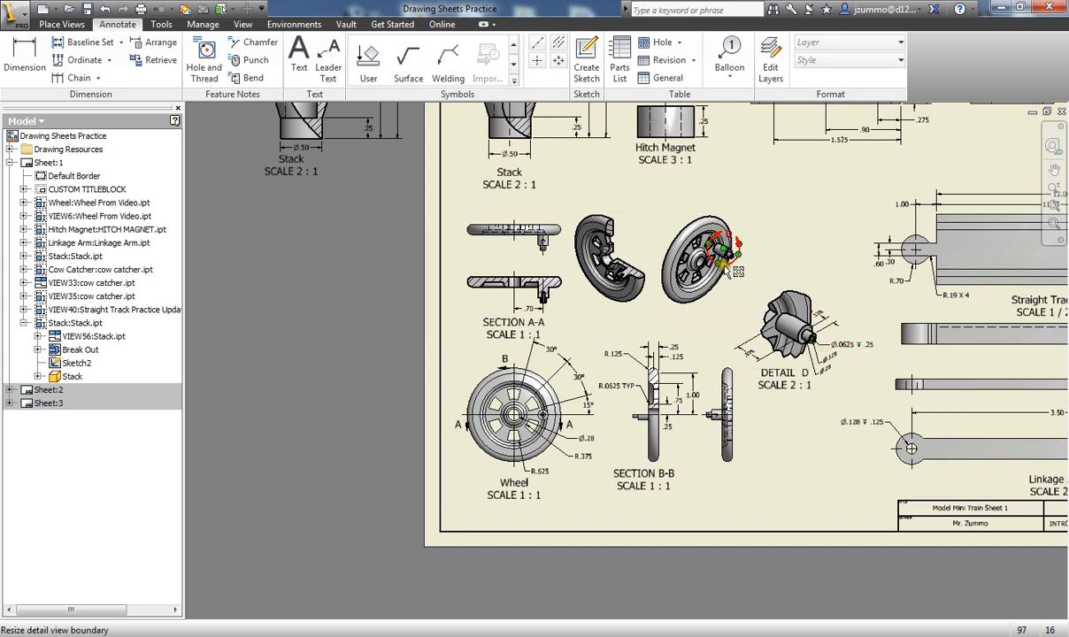
Start a new base view using the Wheel From Video part from the Mini Train Video Tutorials folder
scroll(336, 323, "down", 3)
mouse_move(337, 323)
middle_mouse_down()
mouse_move(490, 353)
mouse_move(544, 352)
mouse_move(571, 338)
middle_mouse_up()
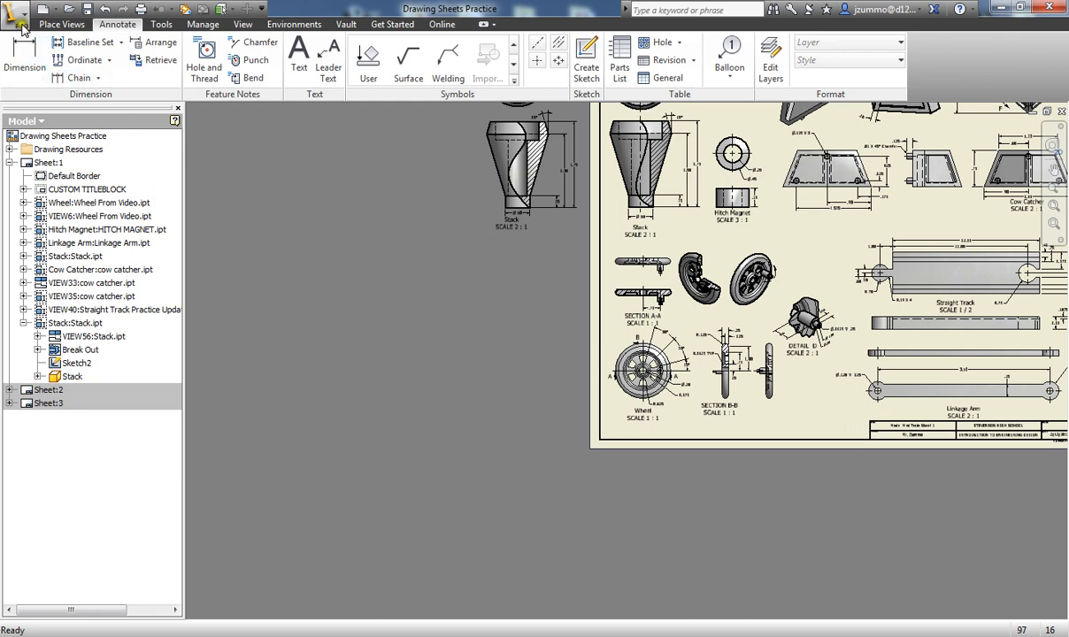
left_click(61, 24)
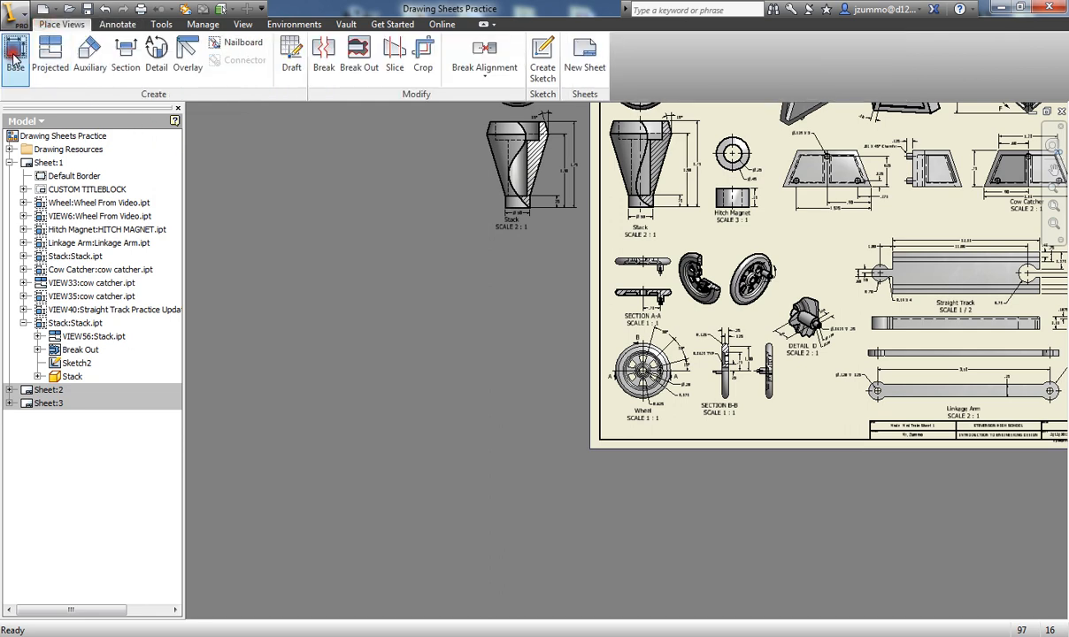
left_click(16, 54)
mouse_move(106, 129)
left_mouse_down()
mouse_move(481, 108)
mouse_move(456, 108)
left_mouse_up()
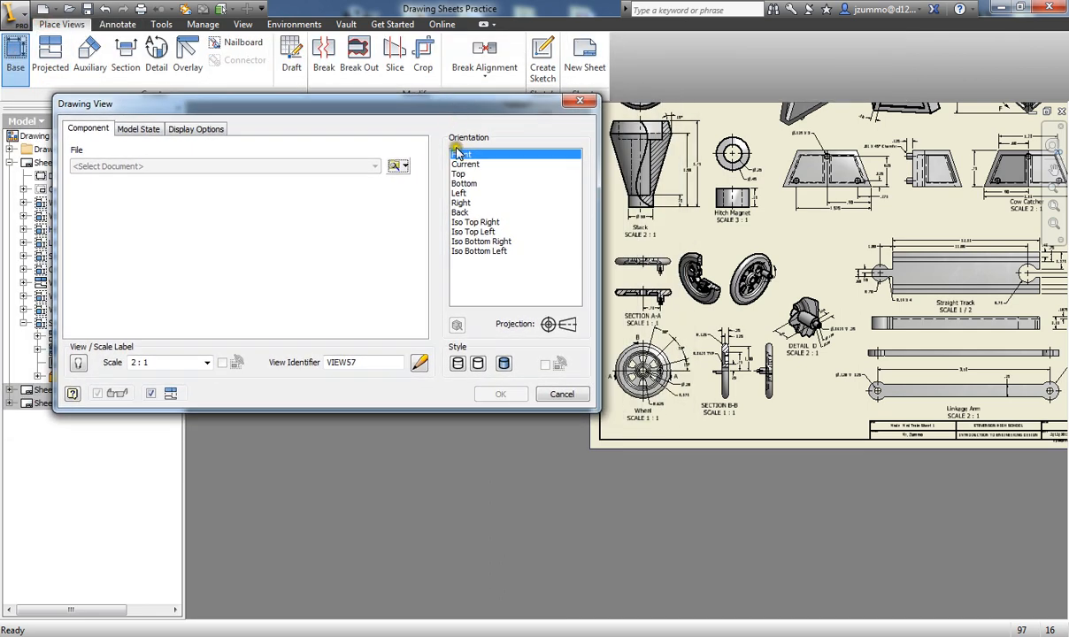
left_click(396, 188)
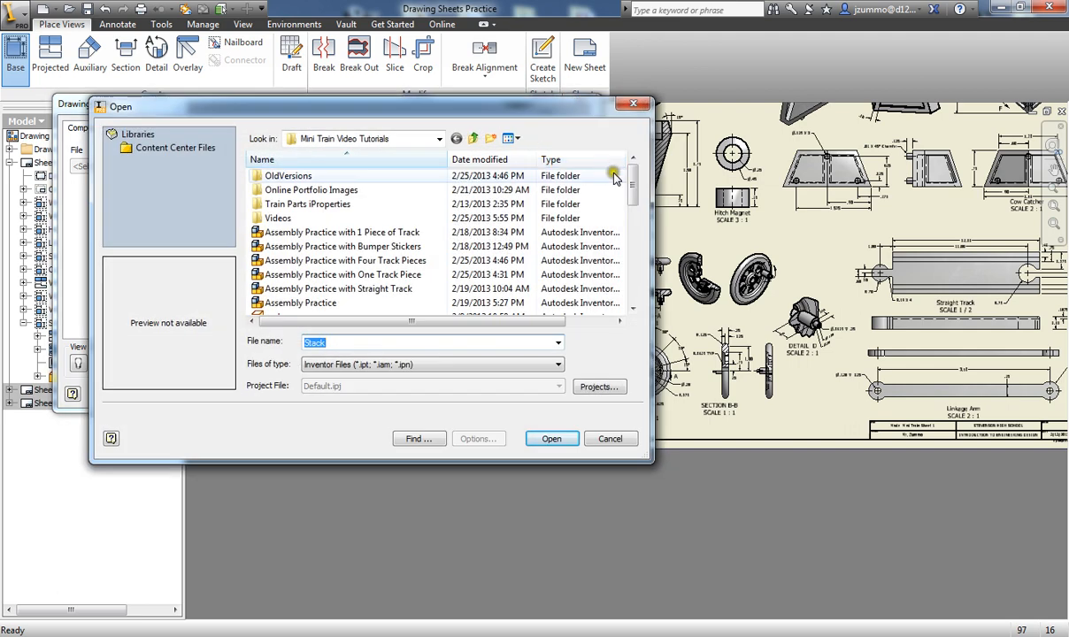
scroll(615, 174, "down", 2)
left_click_drag(628, 203, 615, 282)
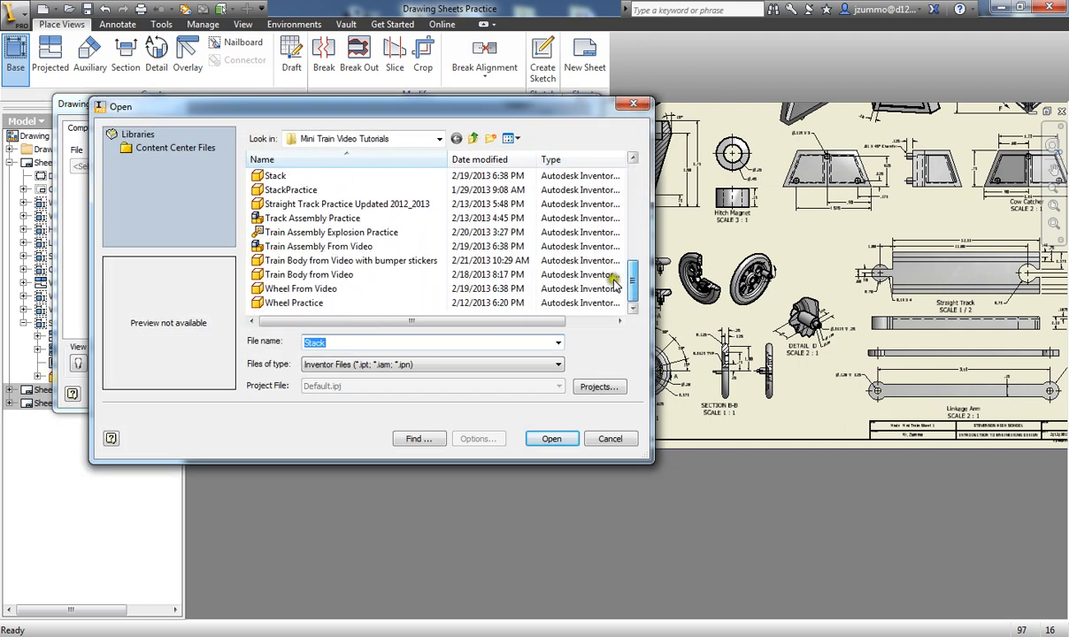
left_click(299, 303)
left_click(301, 289)
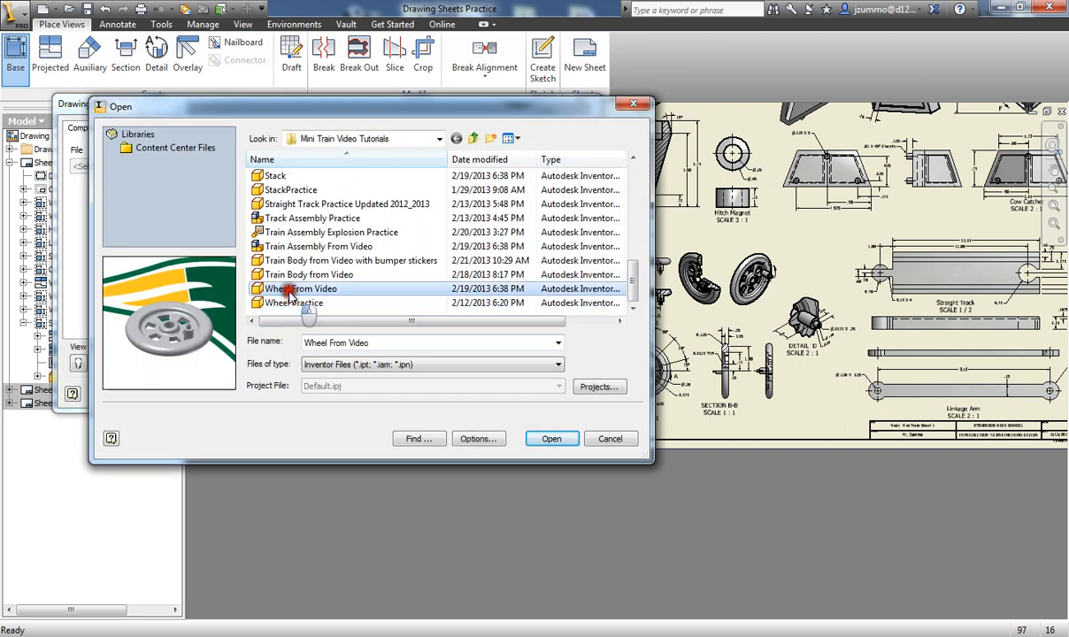
left_click(549, 439)
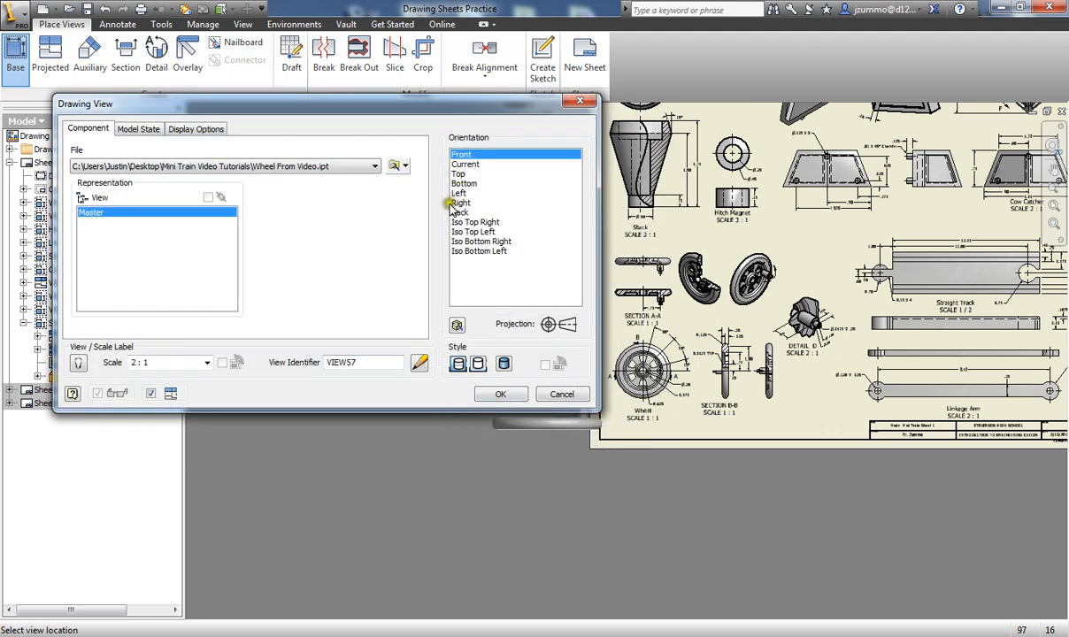
Set the base view's scale to 1:1, turn on its label, name it Wheel and use the shaded style
mouse_move(454, 117)
left_mouse_down()
mouse_move(412, 109)
mouse_move(437, 96)
mouse_move(403, 104)
left_mouse_up()
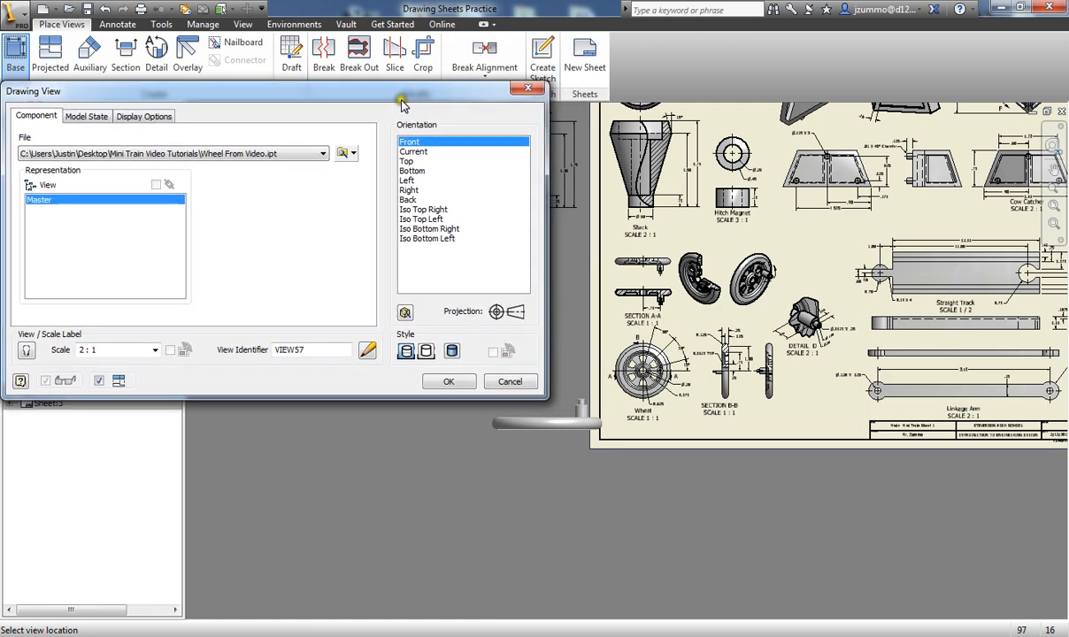
left_click(152, 350)
left_click(90, 373)
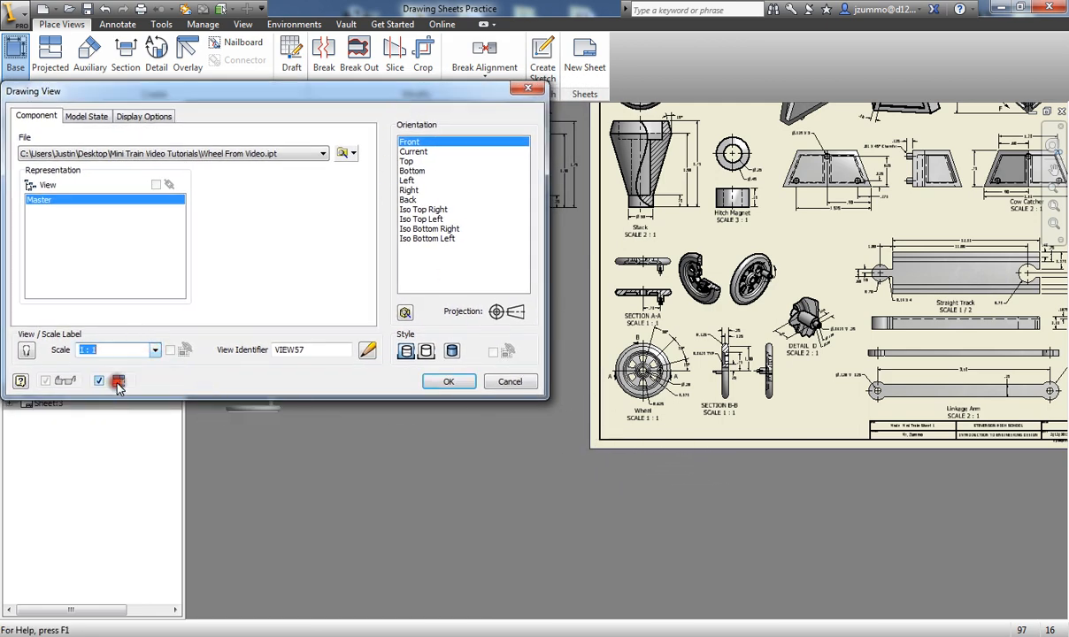
left_click(25, 352)
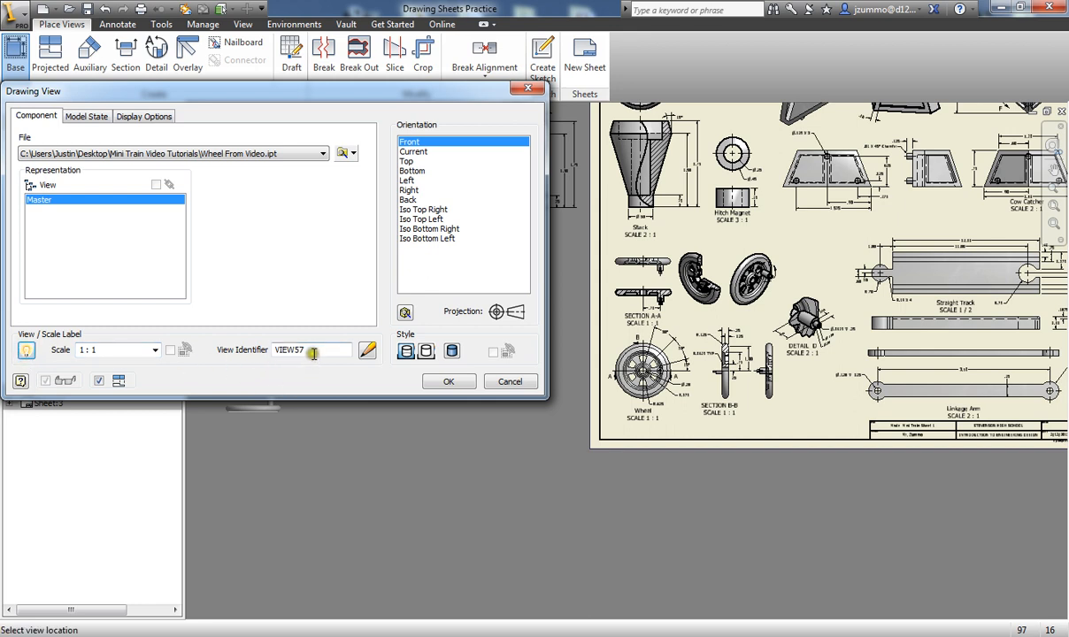
left_click_drag(324, 351, 254, 363)
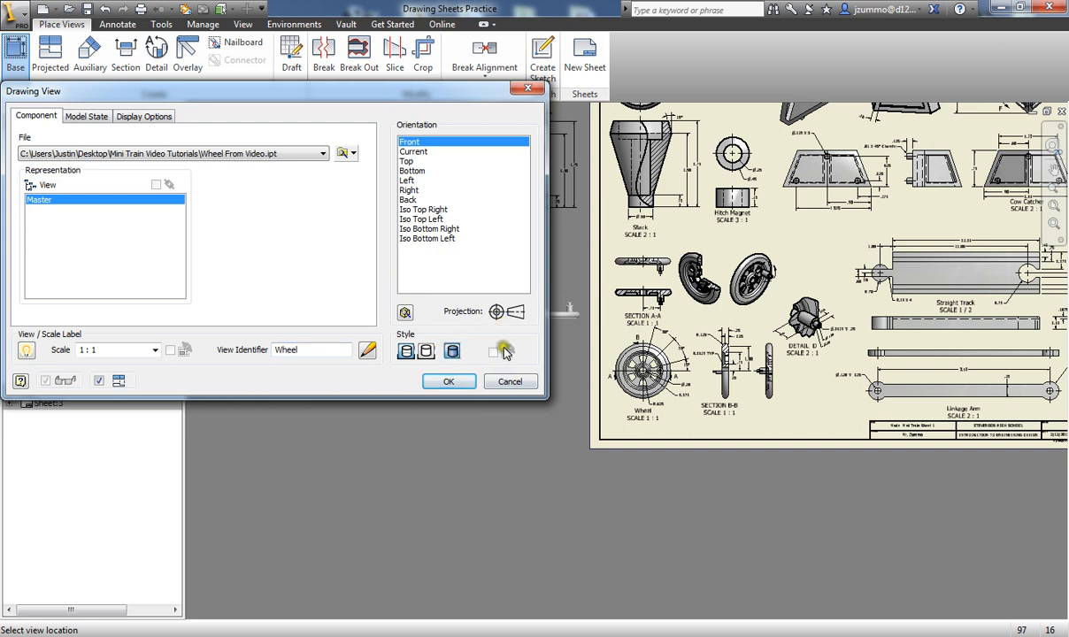
Enable tangent edges in the Wheel base view's display options
left_click(133, 117)
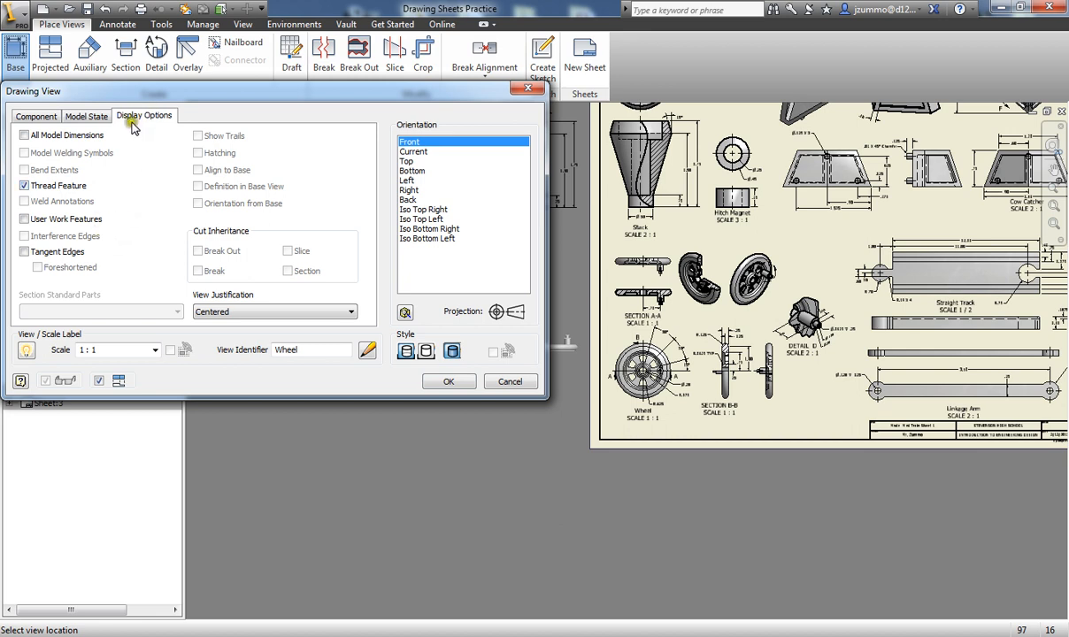
left_click(24, 252)
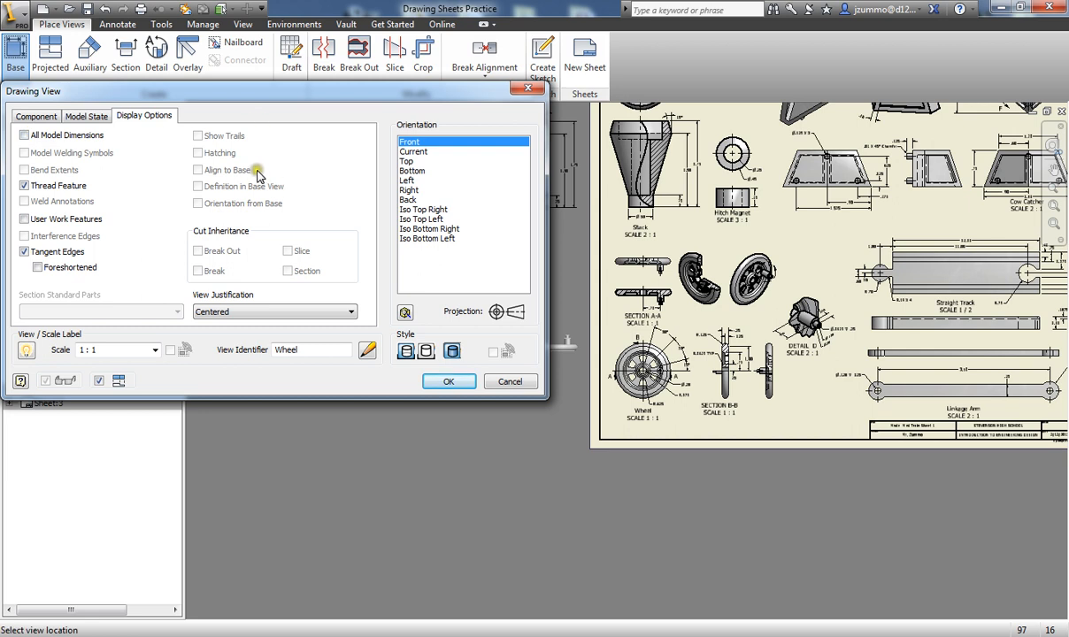
left_click(37, 117)
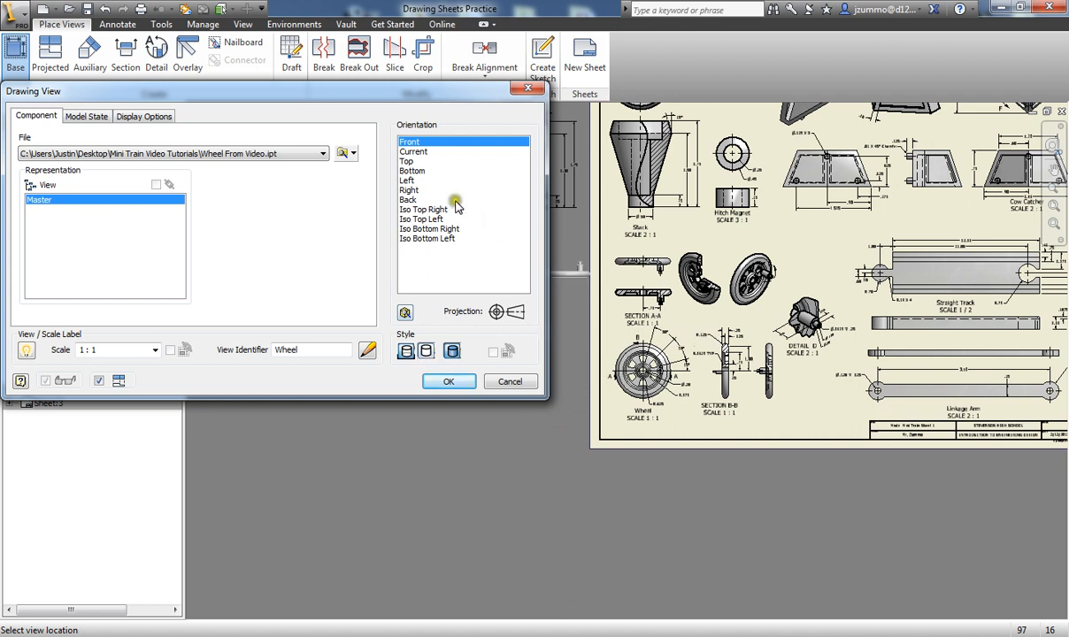
Try different orientations for the Wheel base view, choose Top, and compare its preview with the finished Wheel view
left_click(407, 182)
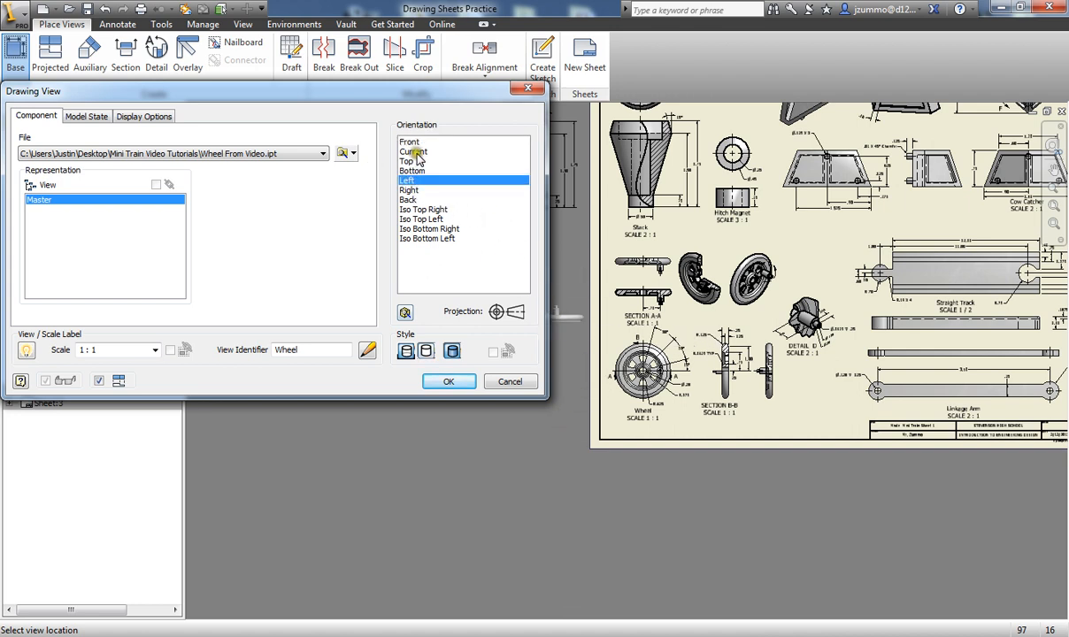
left_click(410, 199)
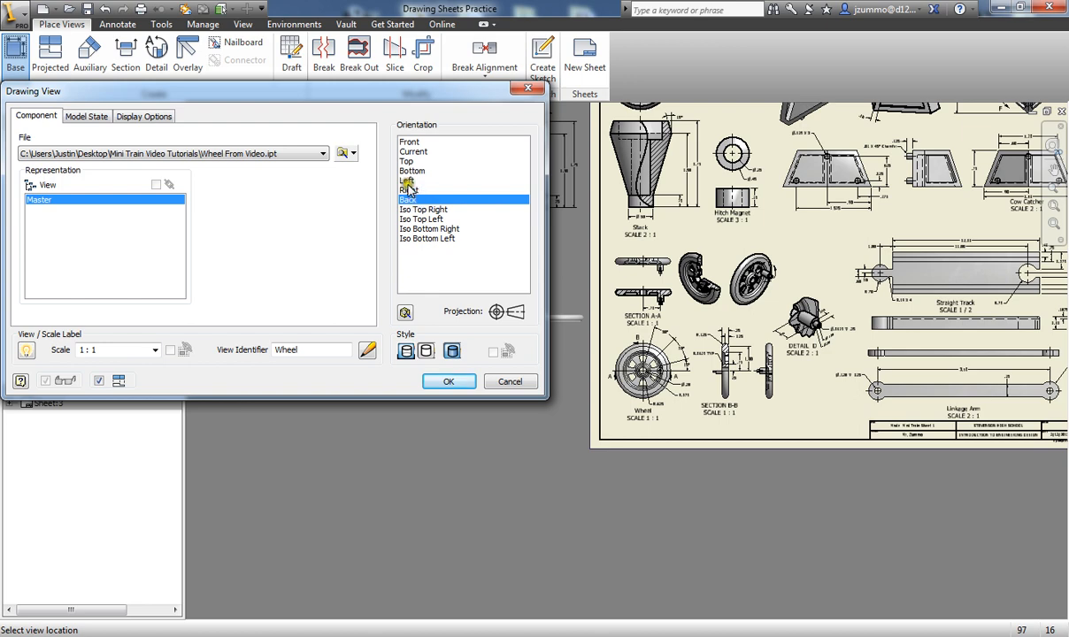
left_click(406, 162)
left_click(409, 171)
left_click(405, 161)
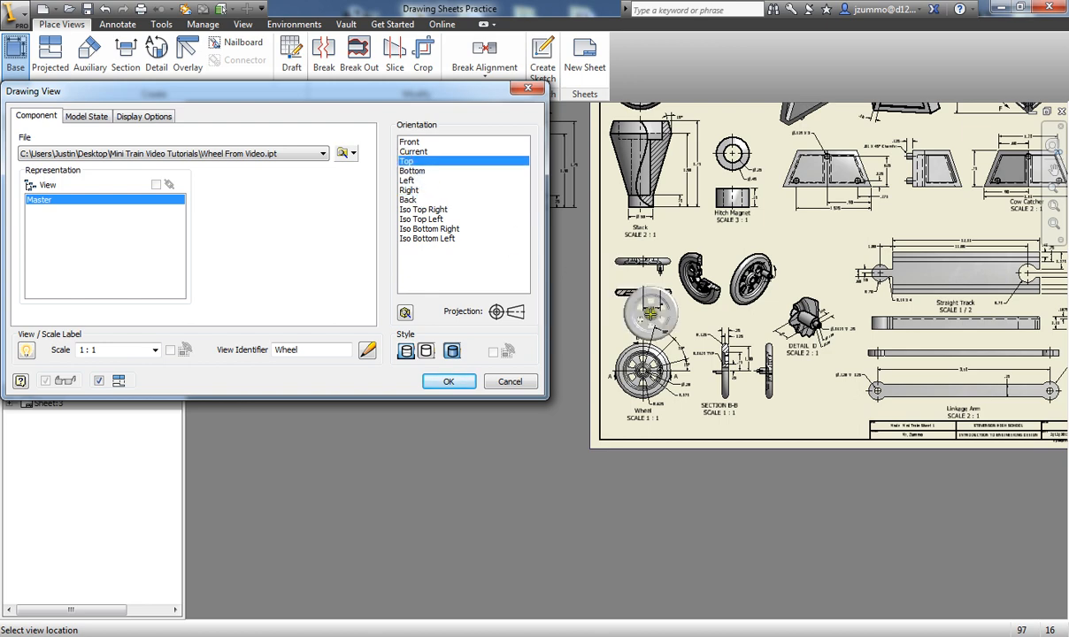
scroll(592, 378, "up", 4)
scroll(593, 378, "down", 9)
scroll(592, 378, "up", 2)
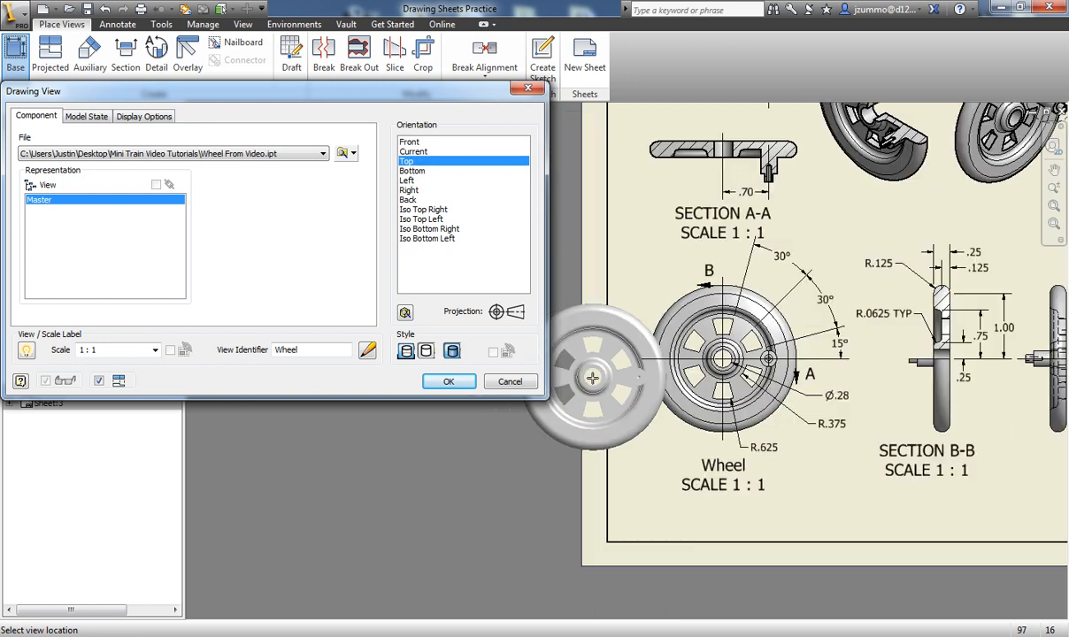
mouse_move(620, 376)
middle_mouse_down()
mouse_move(726, 350)
mouse_move(744, 357)
middle_mouse_up()
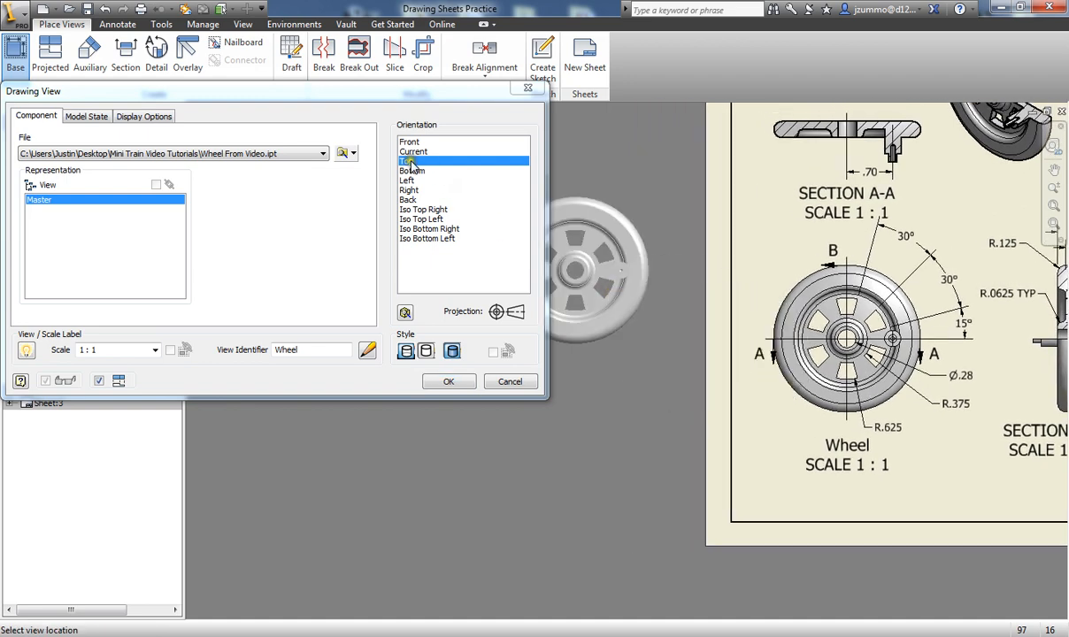
Place the Wheel base view in the empty area beside the sheet, below the Stack view
scroll(607, 319, "up", 3)
mouse_move(609, 317)
middle_mouse_down()
mouse_move(713, 381)
mouse_move(733, 371)
middle_mouse_up()
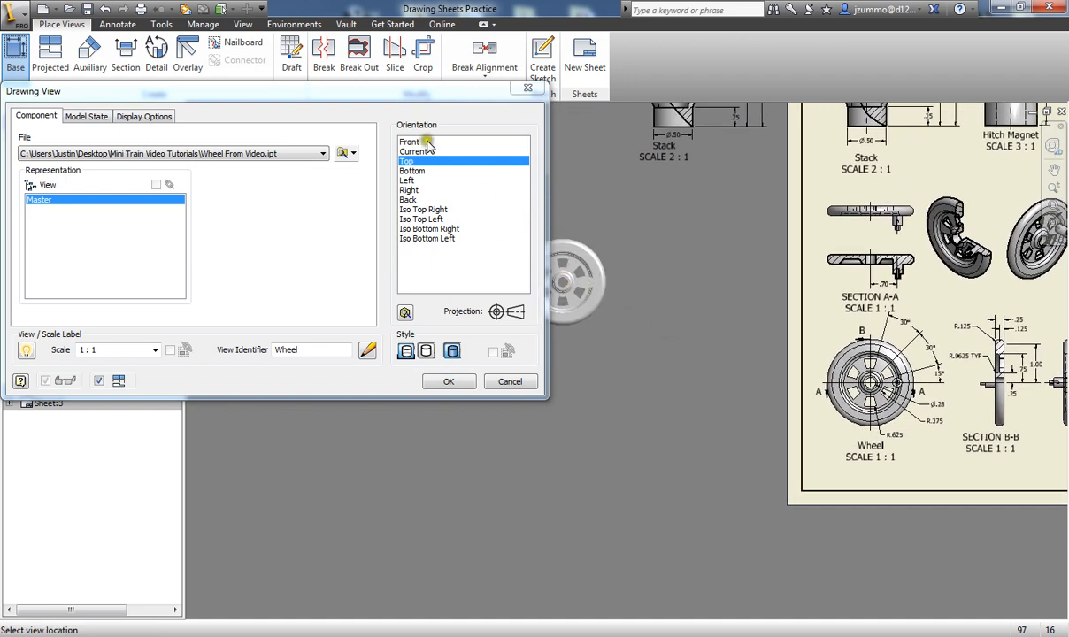
left_click_drag(452, 94, 236, 154)
mouse_move(652, 345)
middle_mouse_down()
mouse_move(489, 377)
mouse_move(616, 332)
mouse_move(518, 327)
middle_mouse_up()
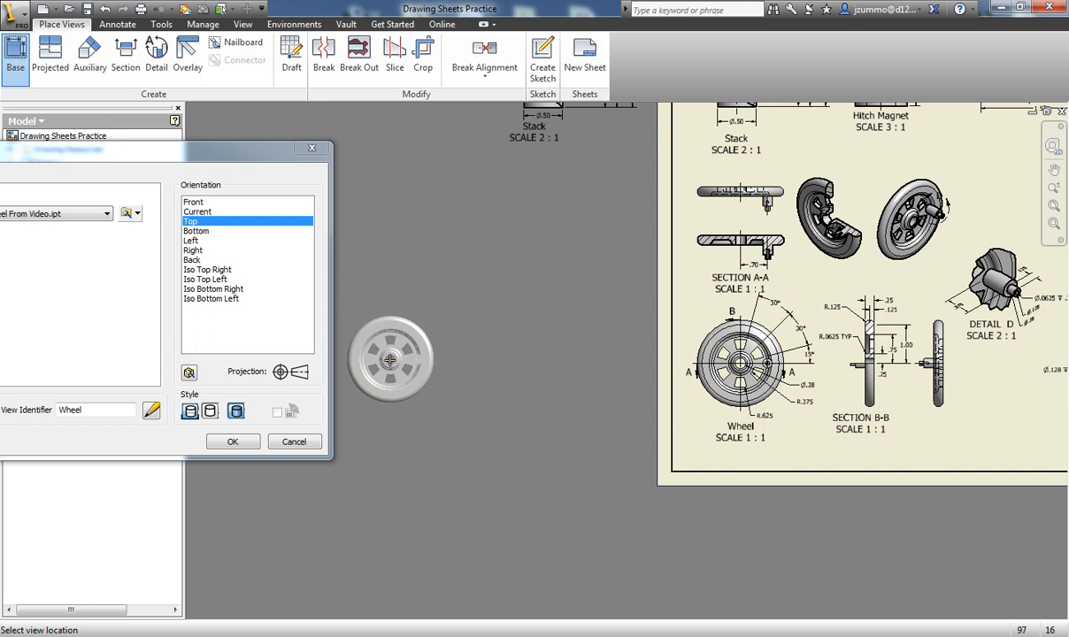
left_click(390, 359)
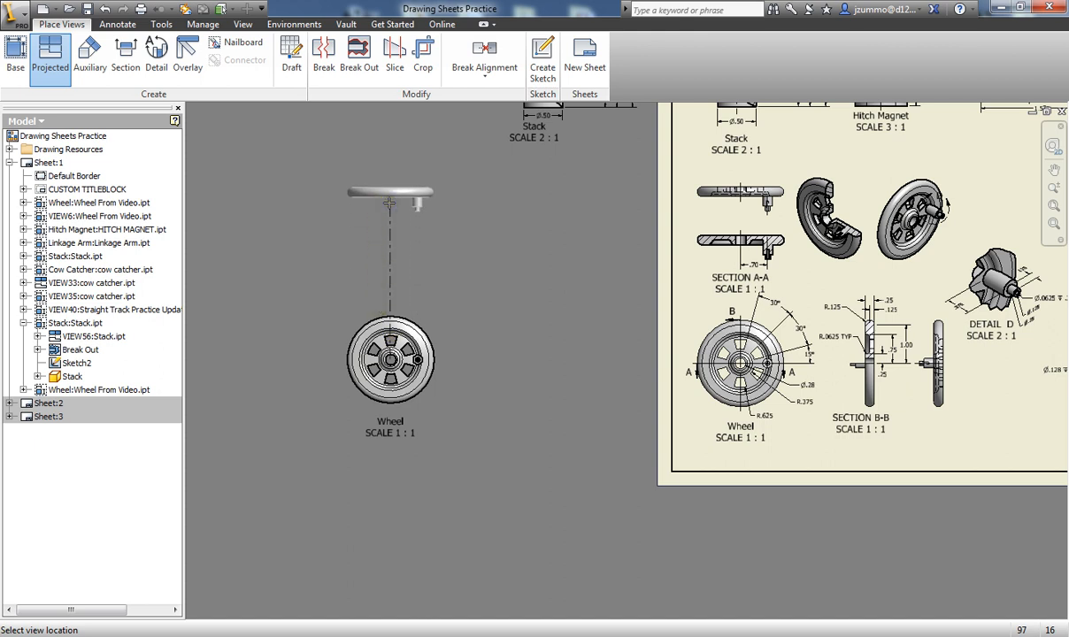
Project a view above the Wheel base view and a side view to its right, and create both
left_click(390, 202)
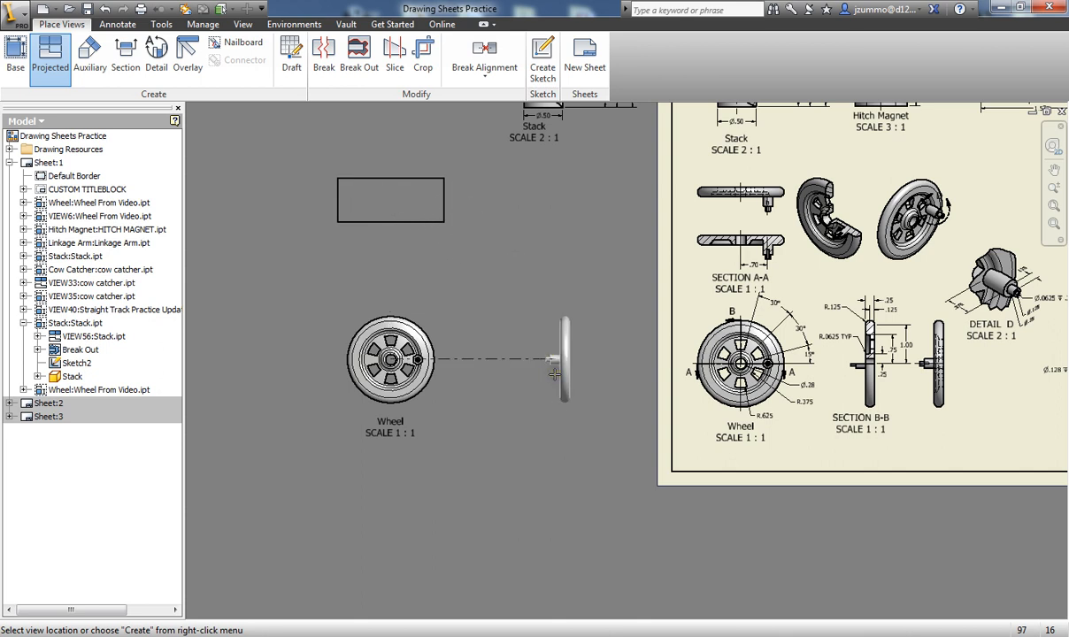
left_click(554, 373)
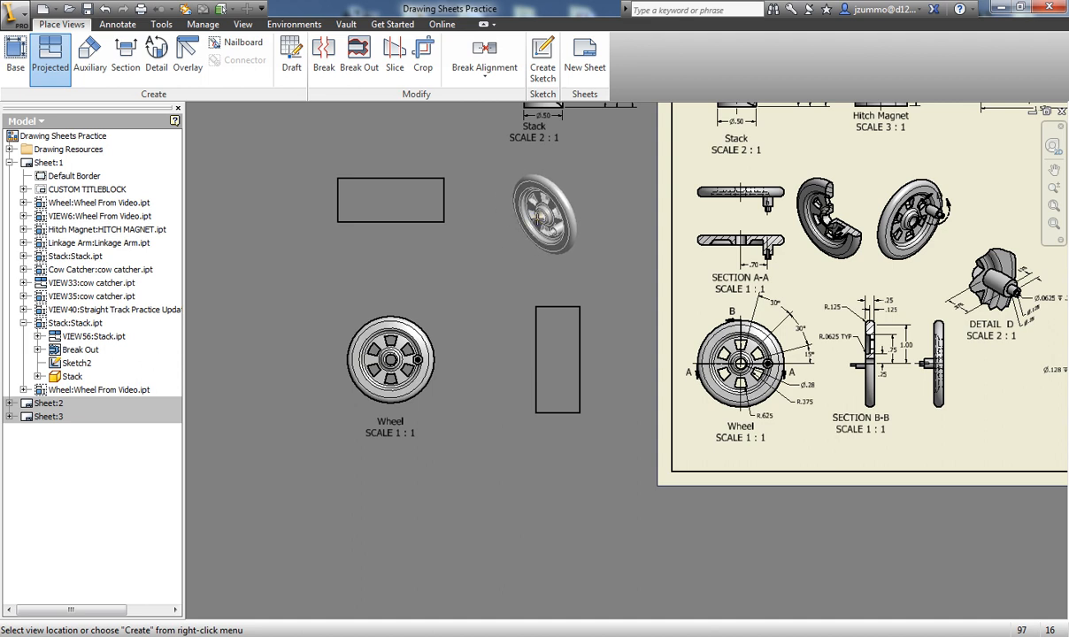
right_click(549, 357)
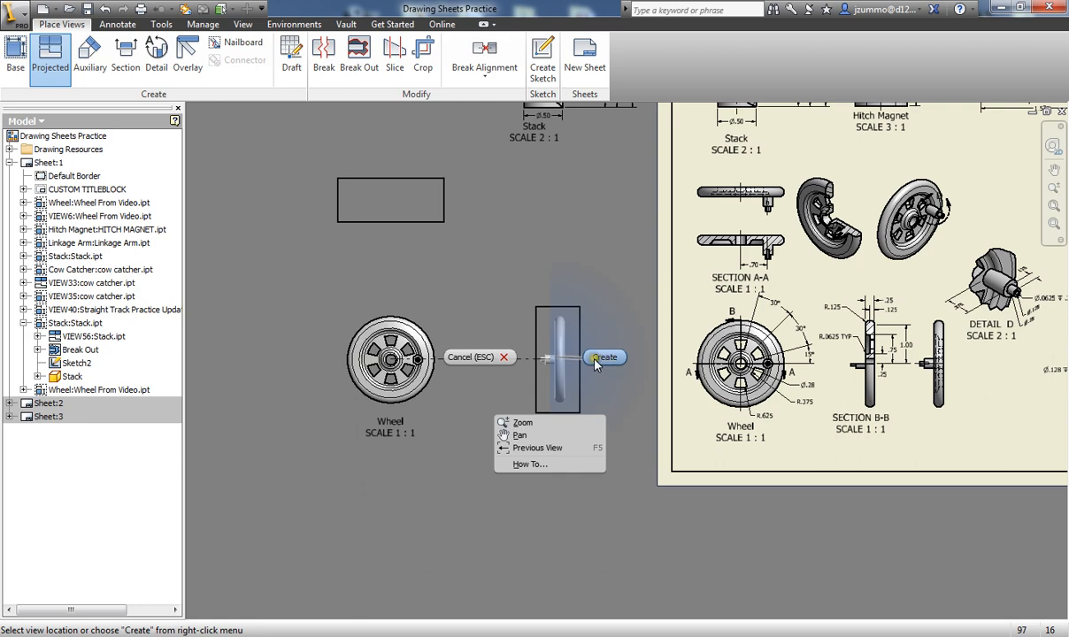
left_click(598, 361)
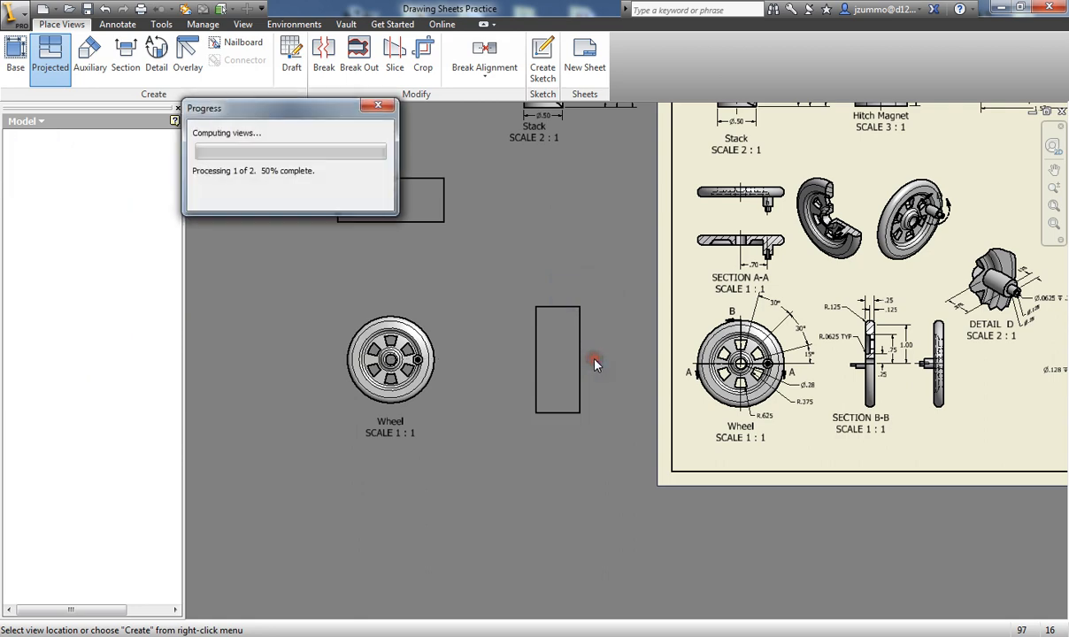
mouse_move(469, 265)
middle_mouse_down()
mouse_move(463, 286)
mouse_move(451, 285)
middle_mouse_up()
Start another base view using the Wheel From Video part from the Mini Train Video Tutorials folder
left_click(18, 55)
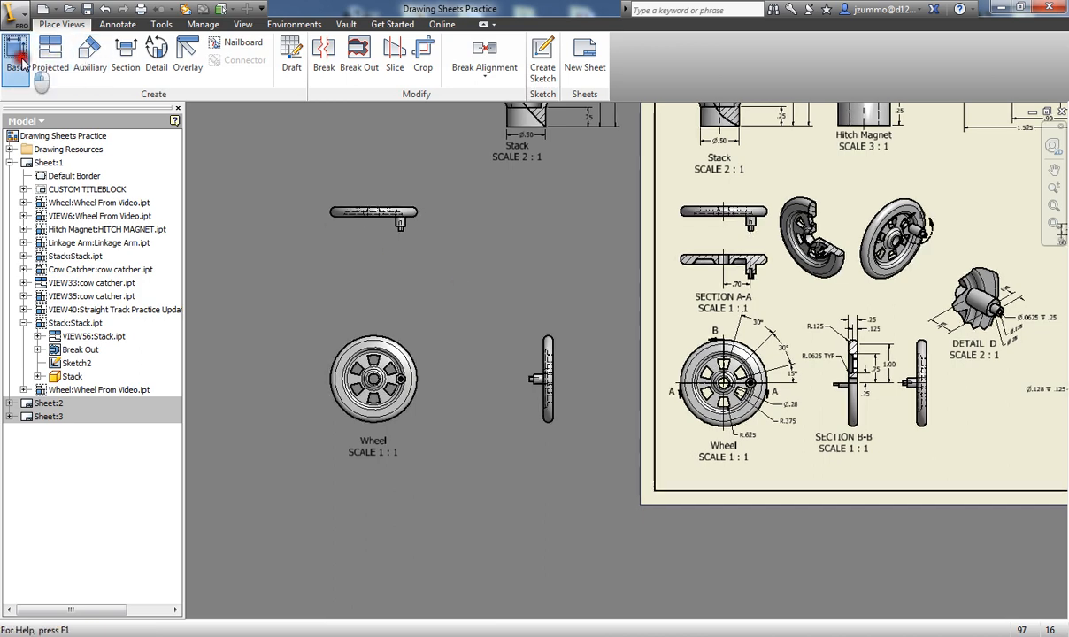
left_click(129, 213)
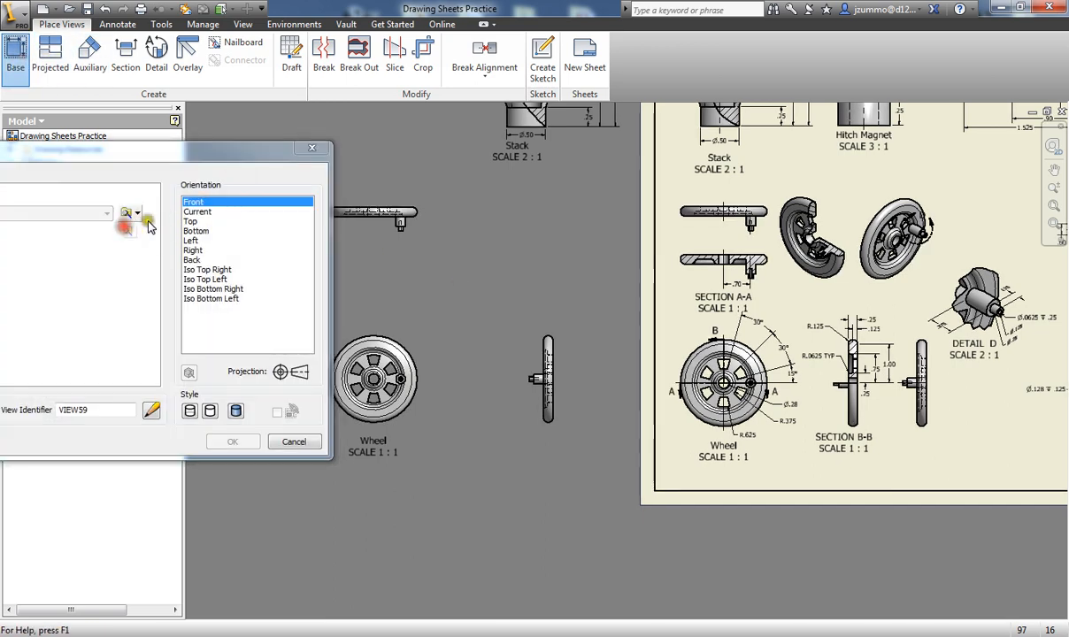
left_click_drag(546, 223, 546, 329)
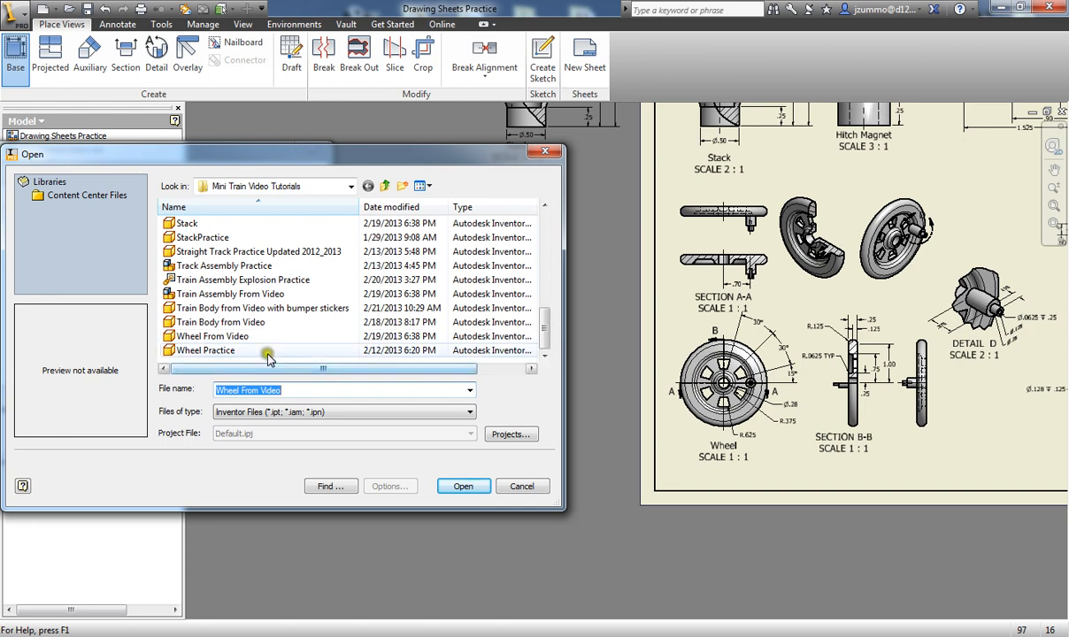
left_click(232, 337)
left_click(443, 487)
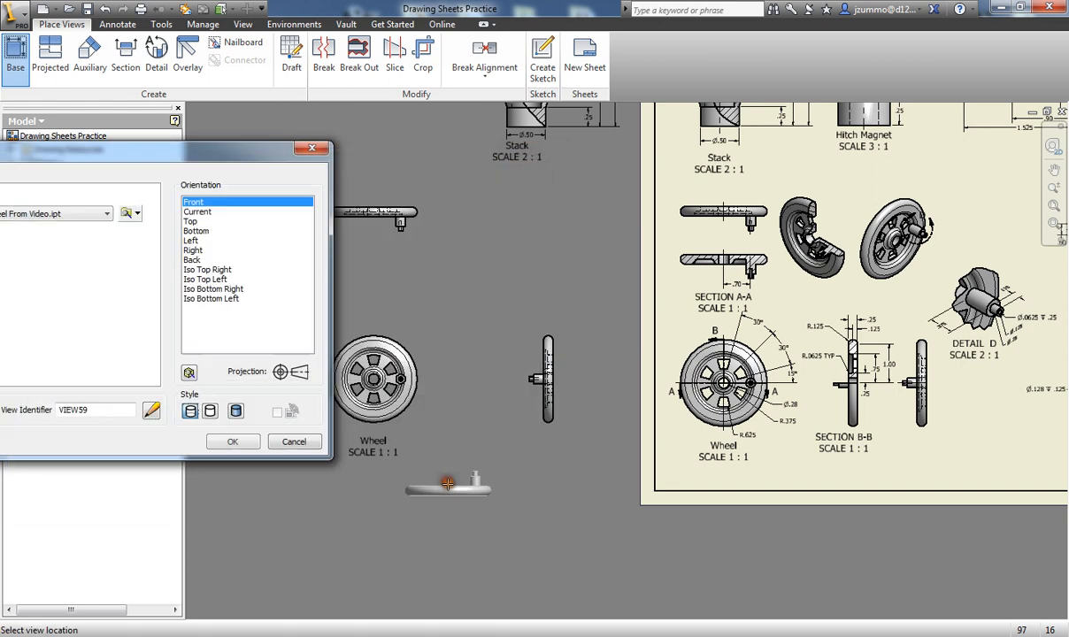
Try the isometric, Top and Back orientations for the new Wheel view
left_click(206, 270)
left_click(207, 278)
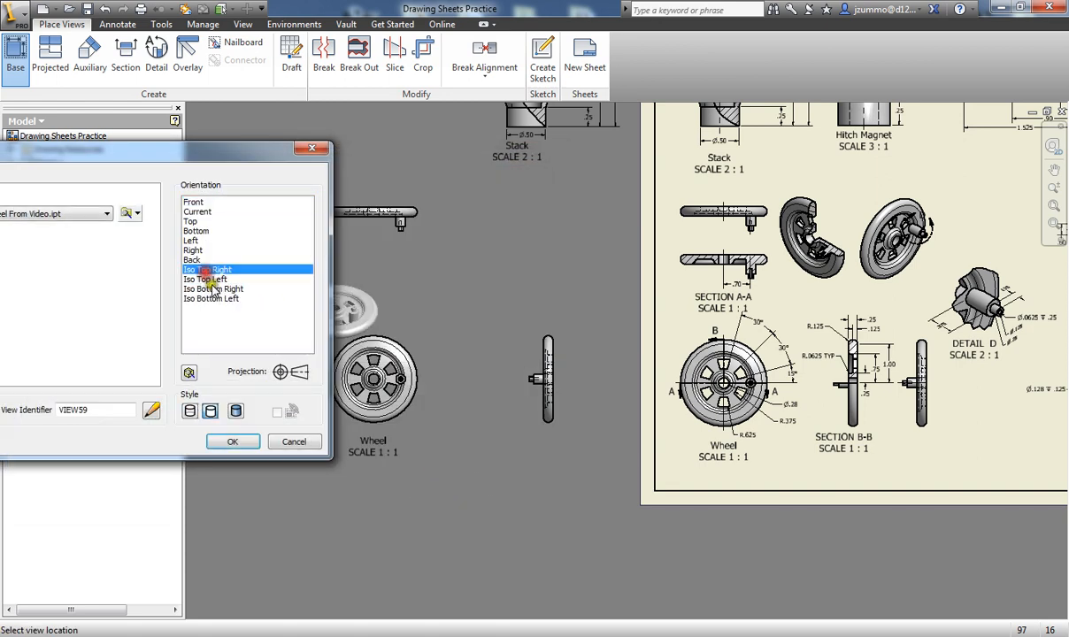
left_click(213, 289)
left_click(209, 301)
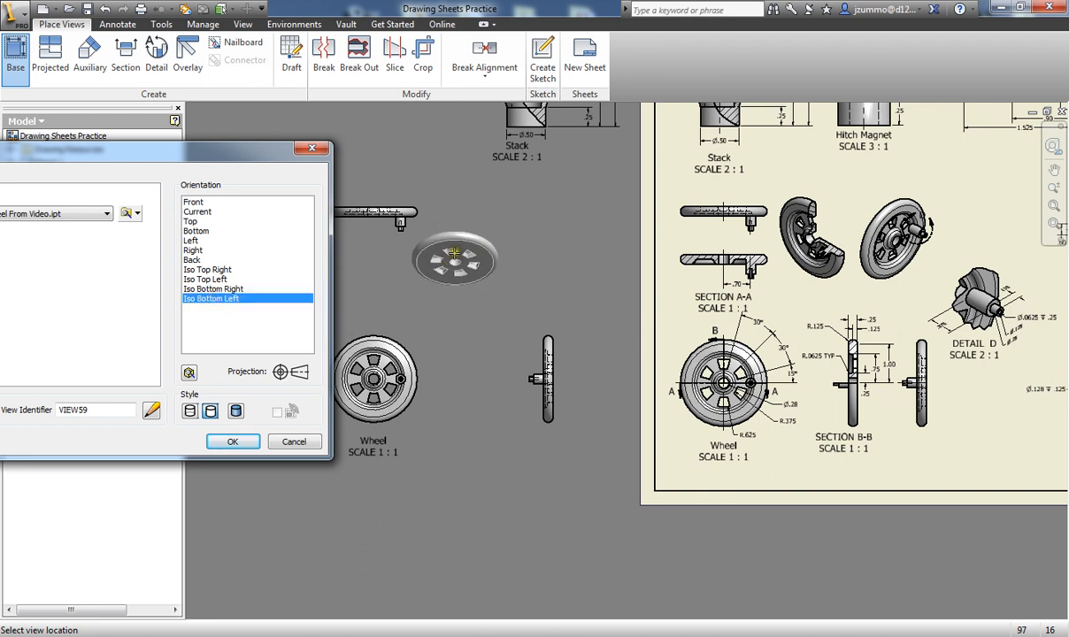
left_click(191, 222)
left_click(198, 260)
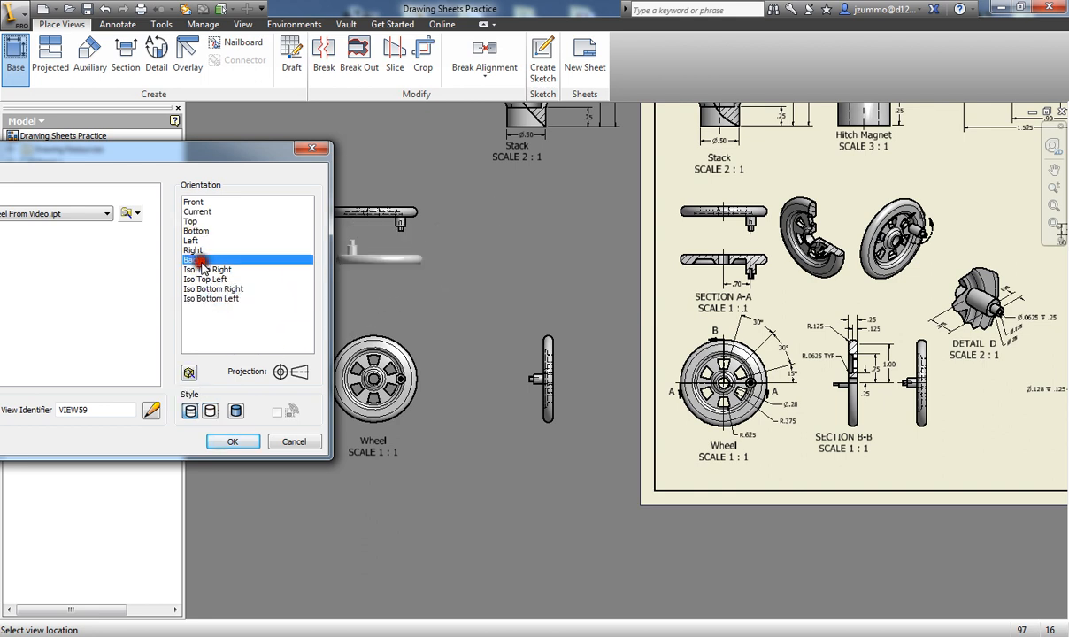
left_click(200, 279)
left_click(205, 297)
left_click(188, 259)
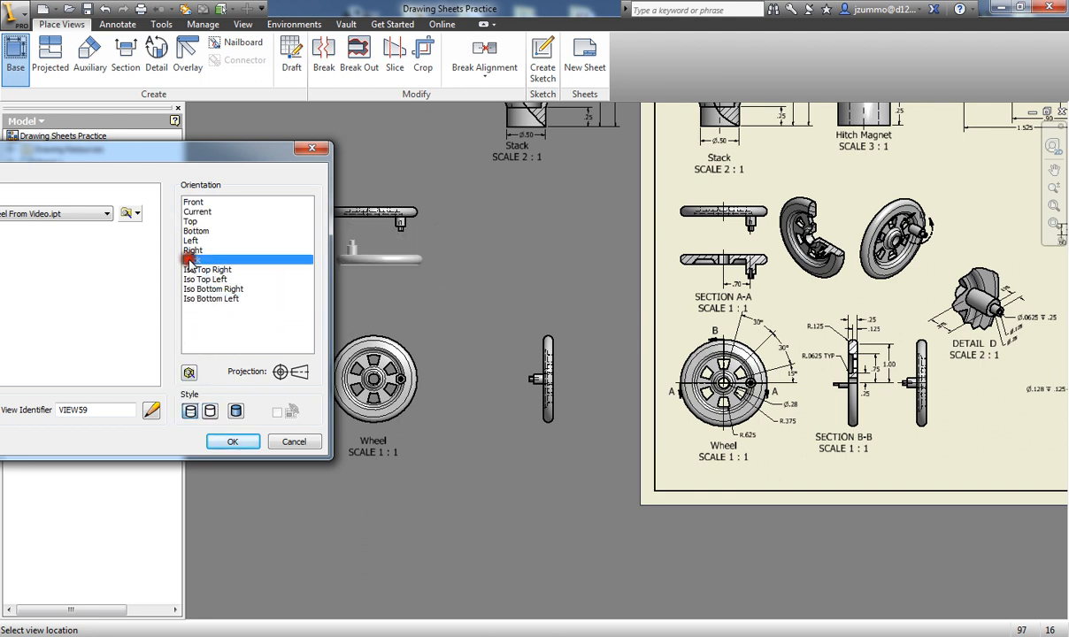
Open a custom view orientation for the Wheel and turn the model to an upright Top view
left_click(189, 372)
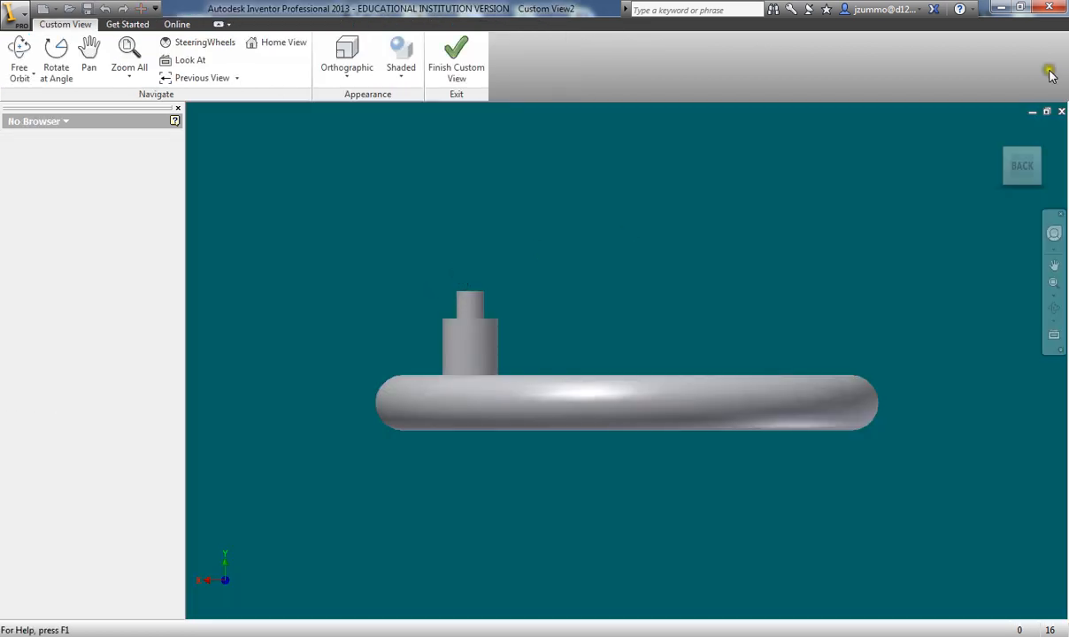
left_click(1022, 156)
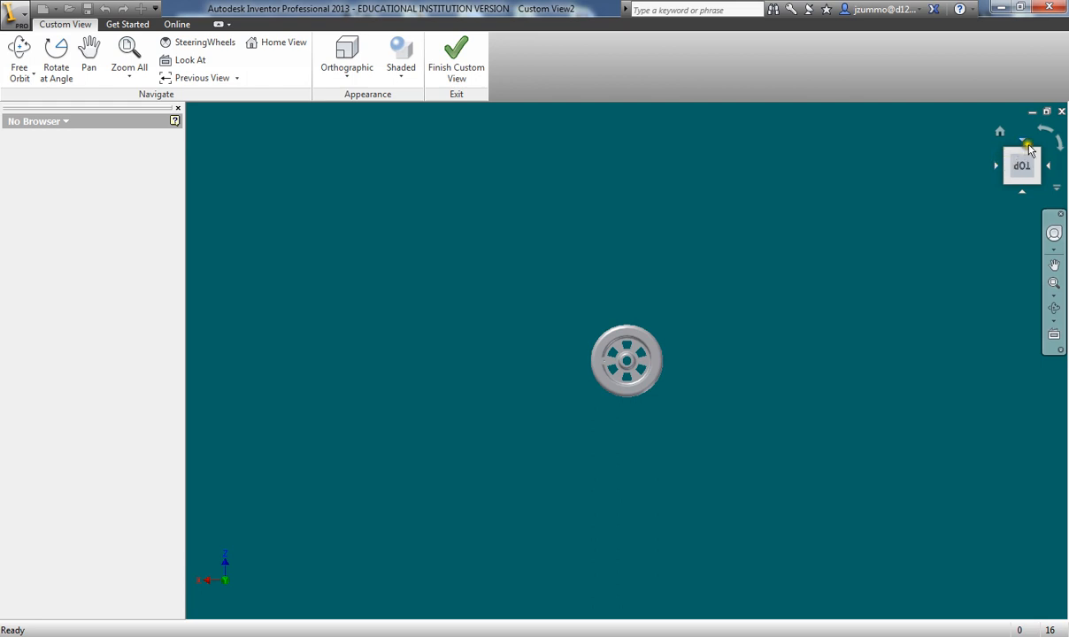
left_click(1060, 143)
left_click(1061, 142)
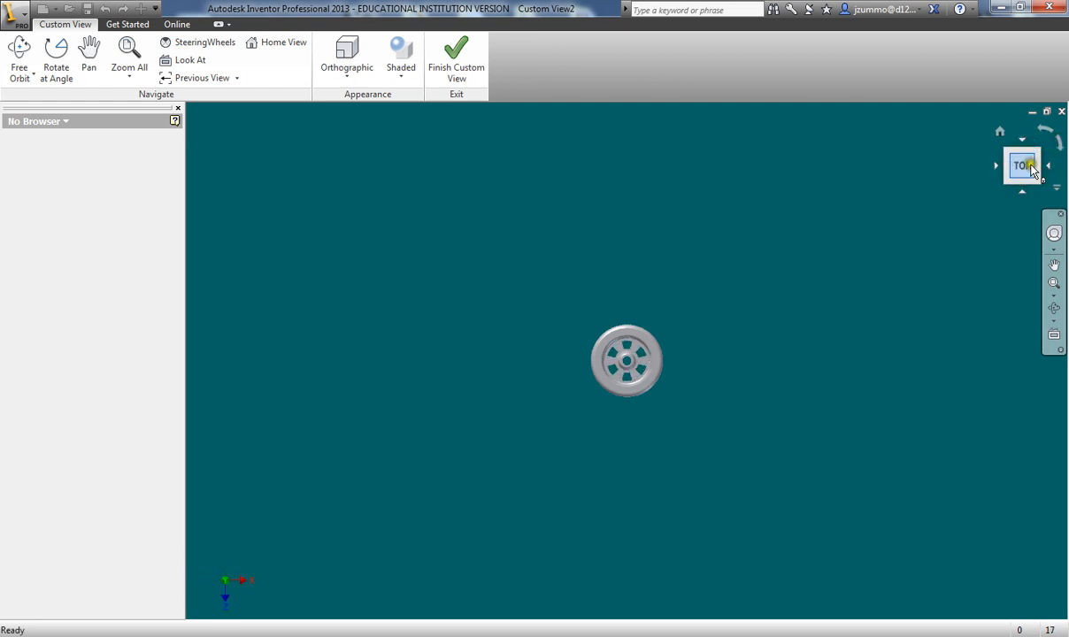
Orient the Wheel isometrically from the Back-Left-Top corner so its peg faces outward, and finish the custom view
left_click(1036, 153)
left_click(1002, 154)
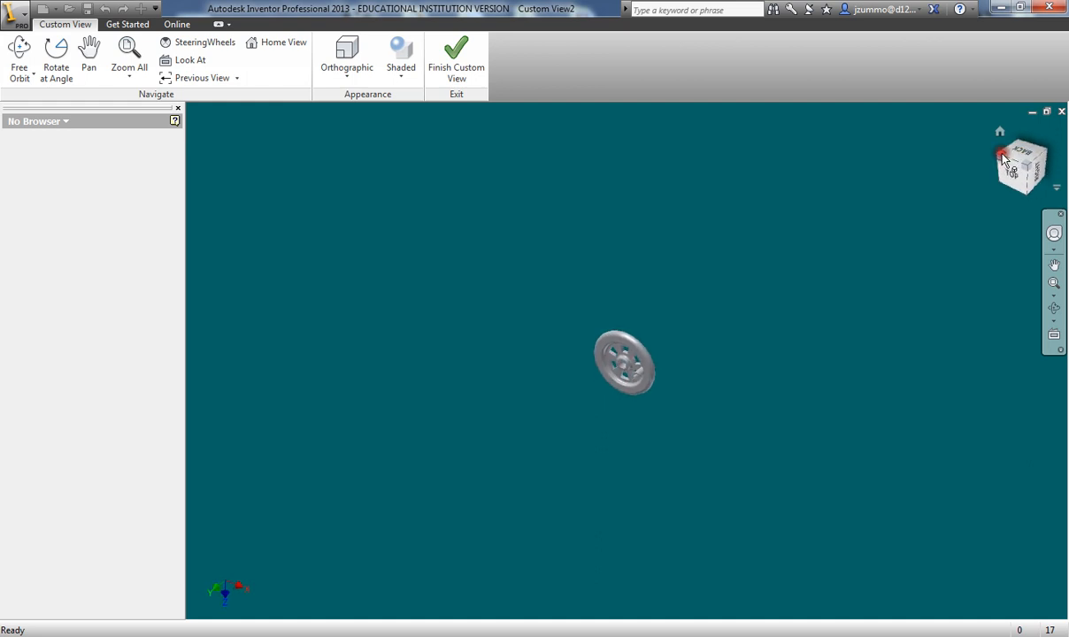
scroll(677, 390, "down", 3)
scroll(677, 394, "down", 3)
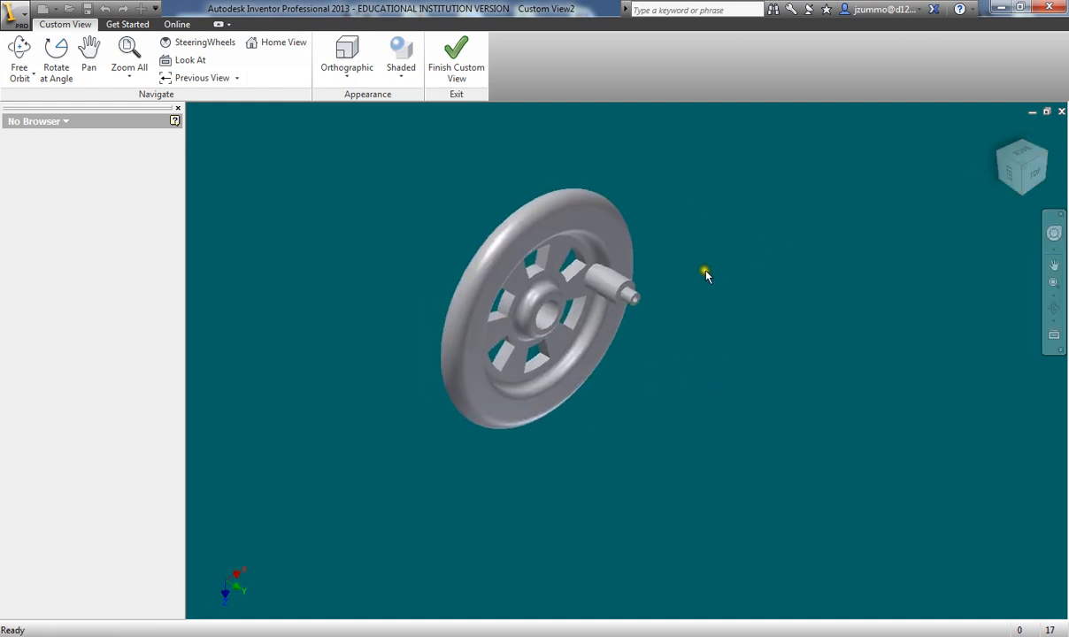
left_click(1029, 163)
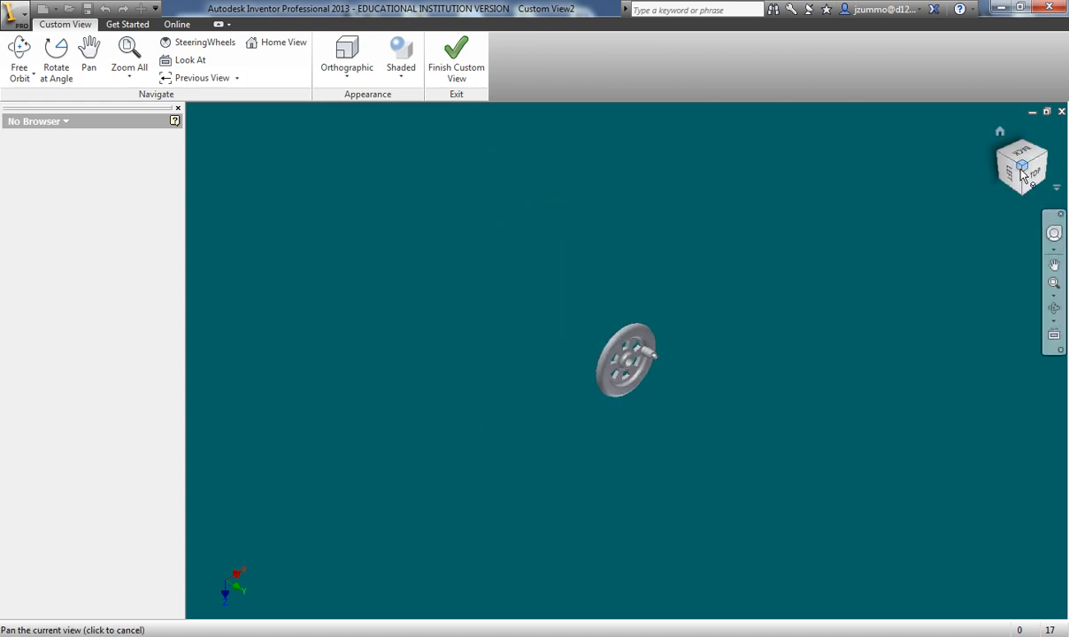
scroll(639, 344, "up", 5)
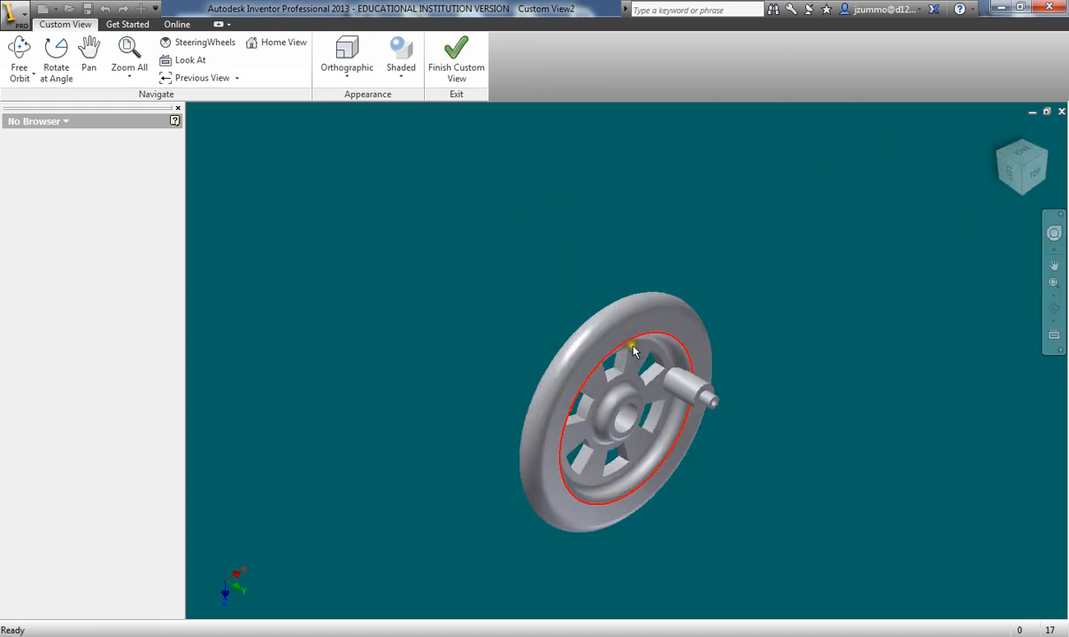
left_click(459, 68)
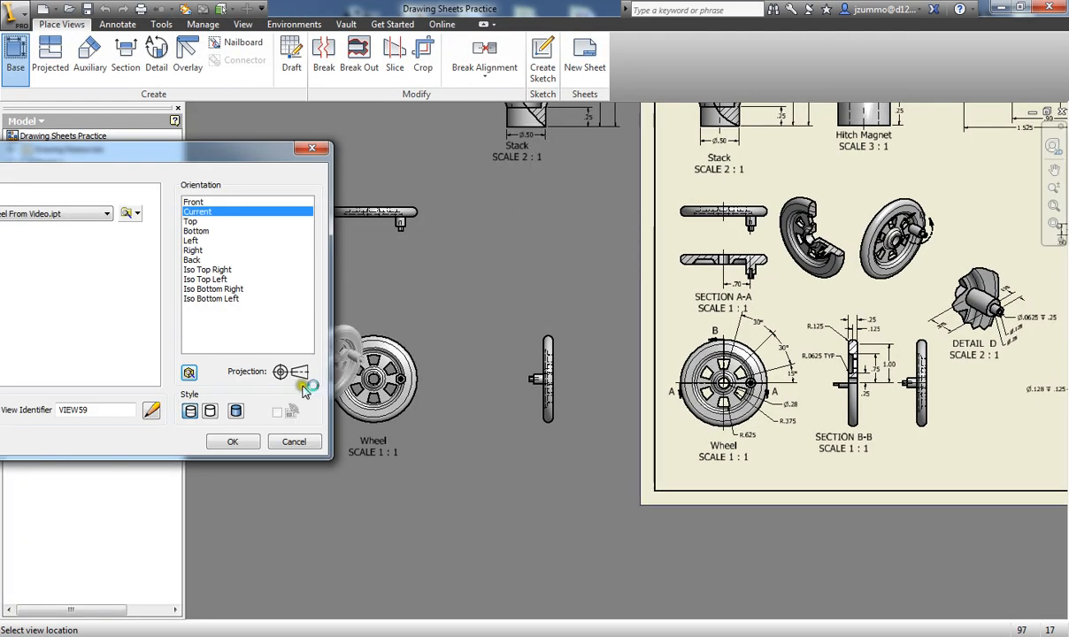
Use the shaded style for the isometric Wheel view and place it above and left of the other new Wheel views
left_click(235, 412)
left_click(226, 139)
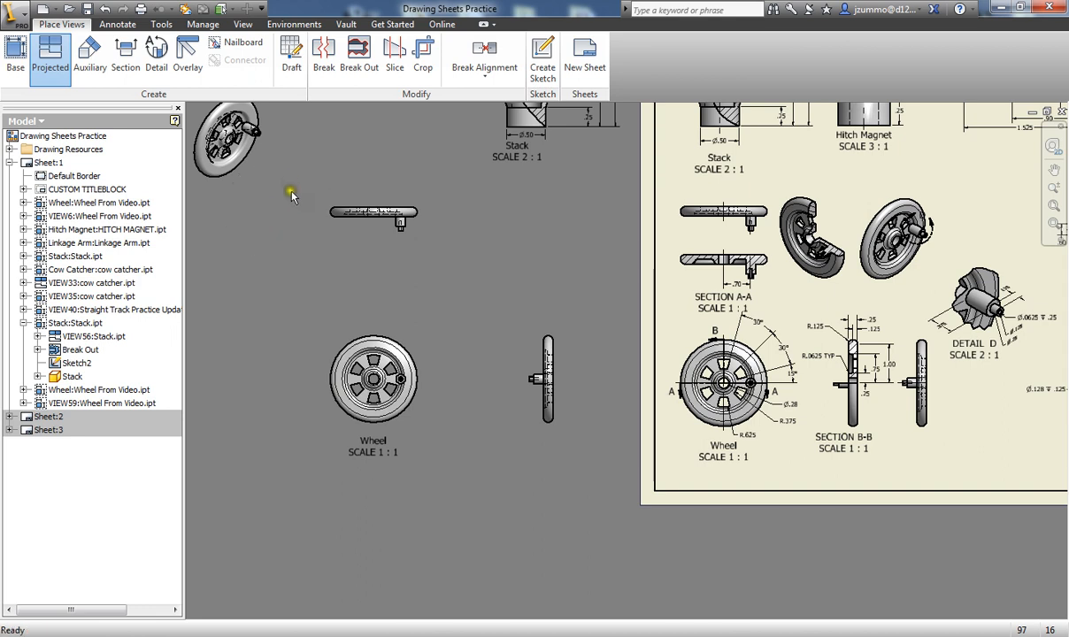
Move the isometric wheel view beside the top wheel view, above the side view
key("Escape")
left_click_drag(268, 188, 589, 288)
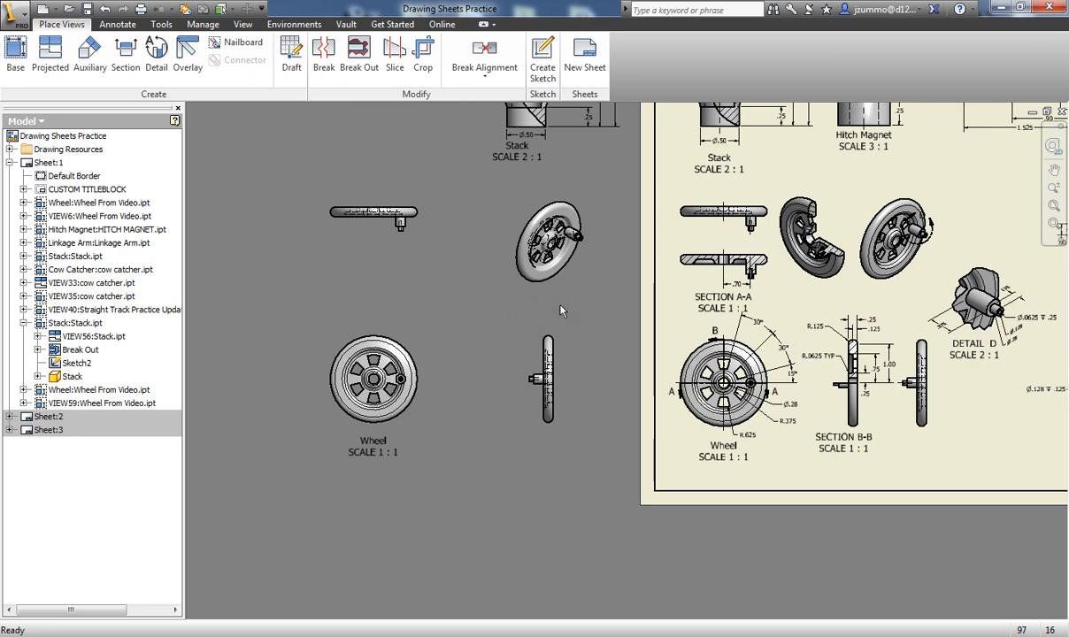
scroll(564, 290, "up", 4)
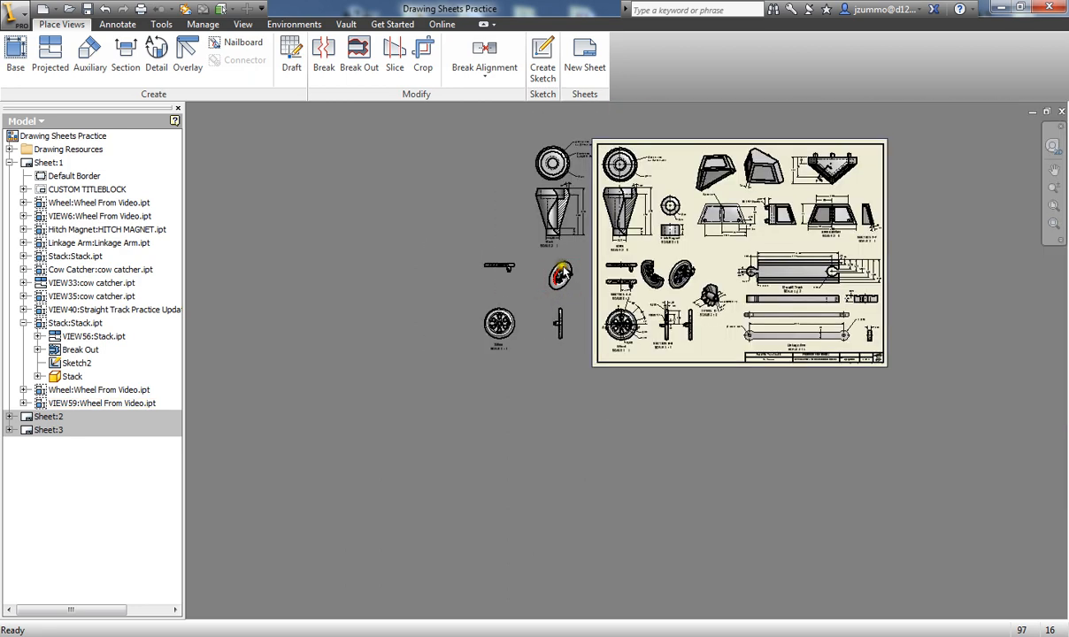
Turn on Tangent Edges in the display options of the isometric wheel view
scroll(563, 279, "down", 7)
middle_click_drag(667, 305, 645, 337)
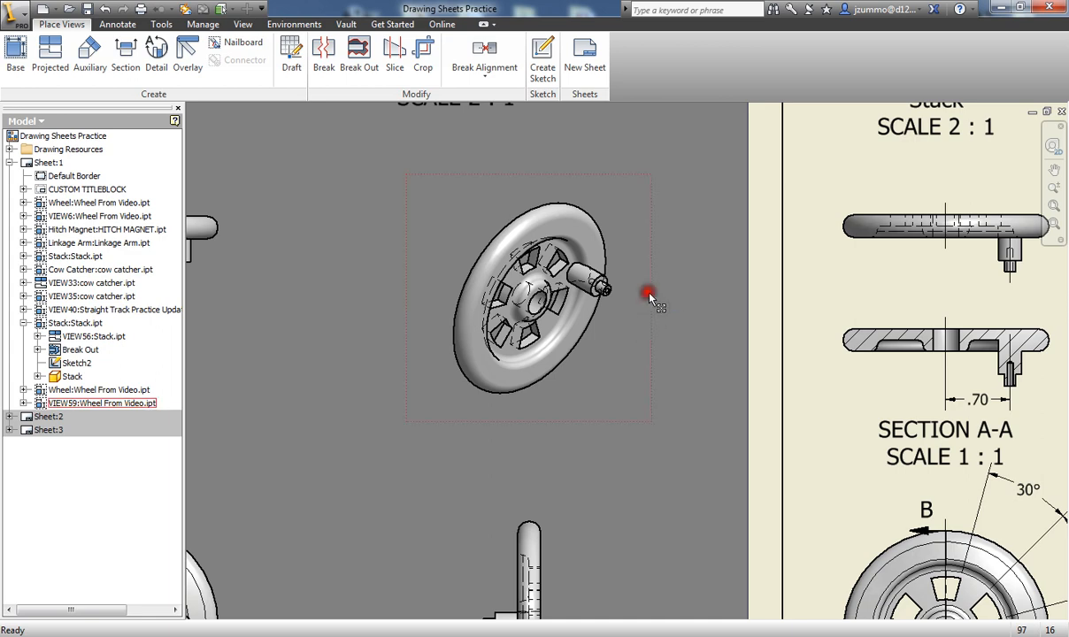
double_click(646, 258)
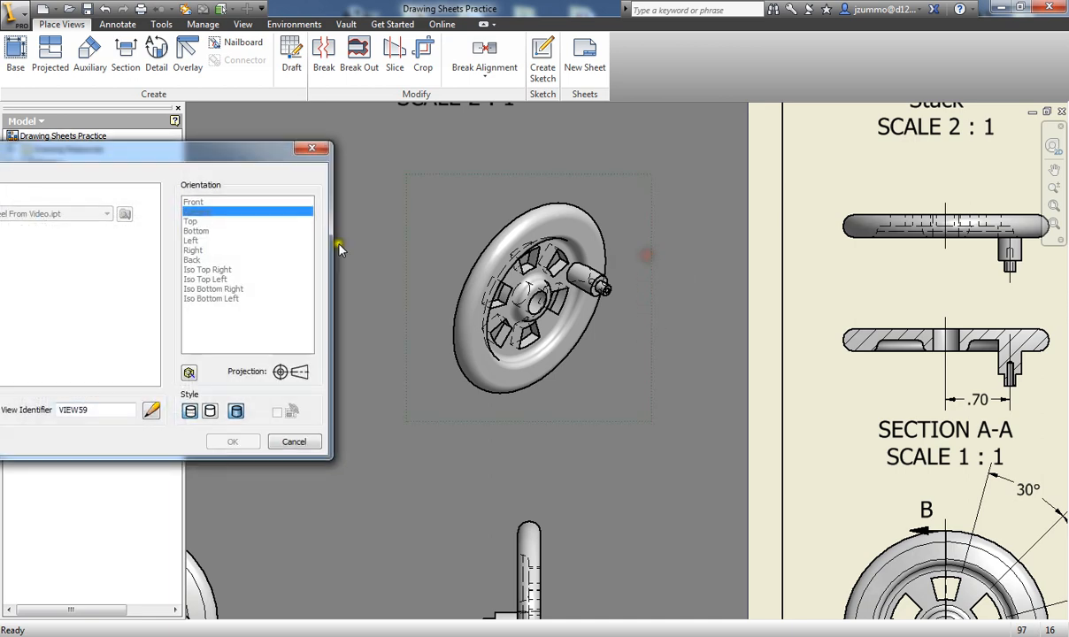
mouse_move(210, 148)
left_mouse_down()
mouse_move(859, 456)
mouse_move(806, 448)
left_mouse_up()
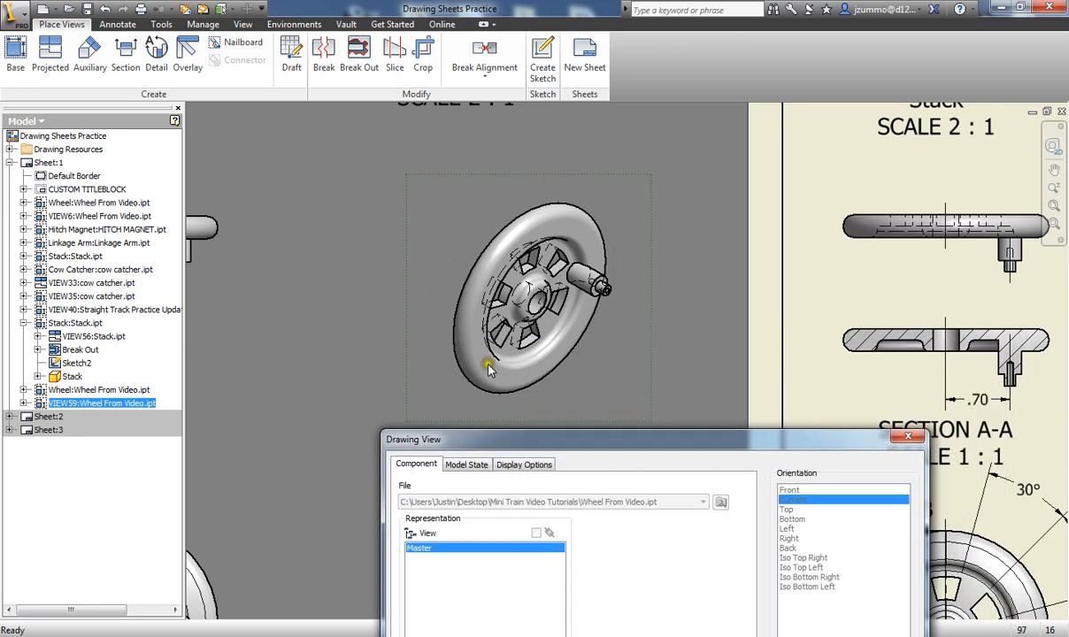
left_click(507, 470)
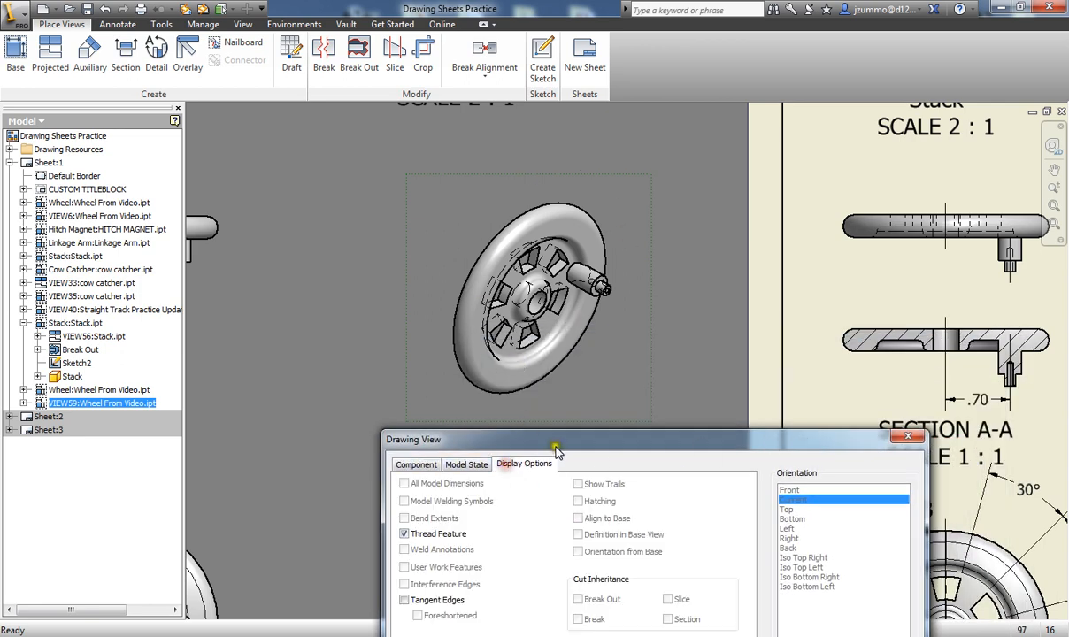
left_click_drag(565, 446, 593, 427)
left_click(433, 582)
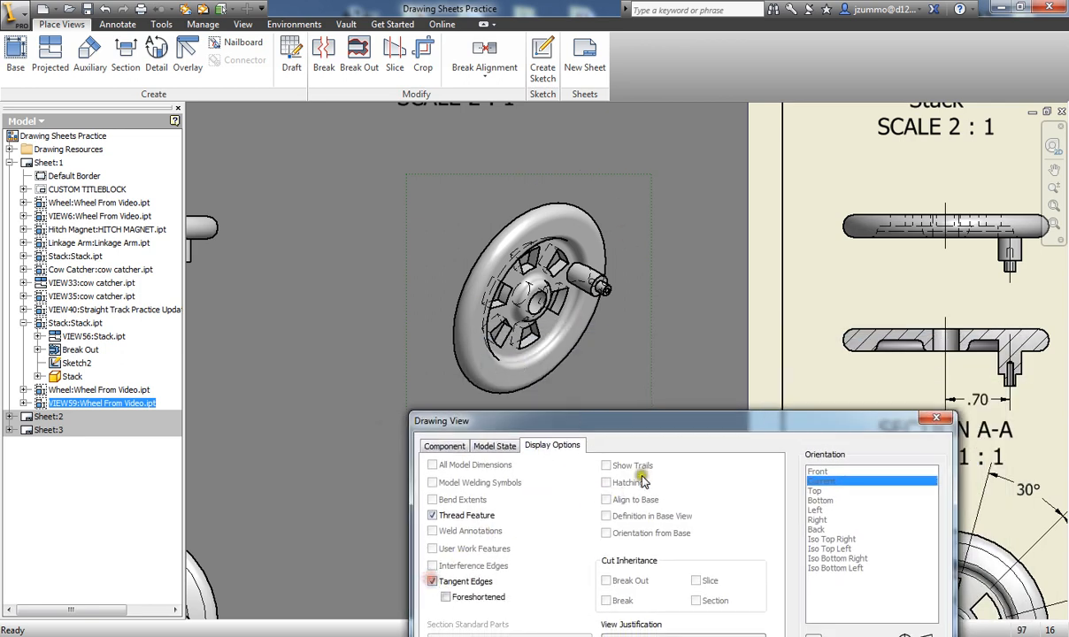
mouse_move(667, 422)
left_mouse_down()
mouse_move(870, 71)
mouse_move(851, 93)
left_mouse_up()
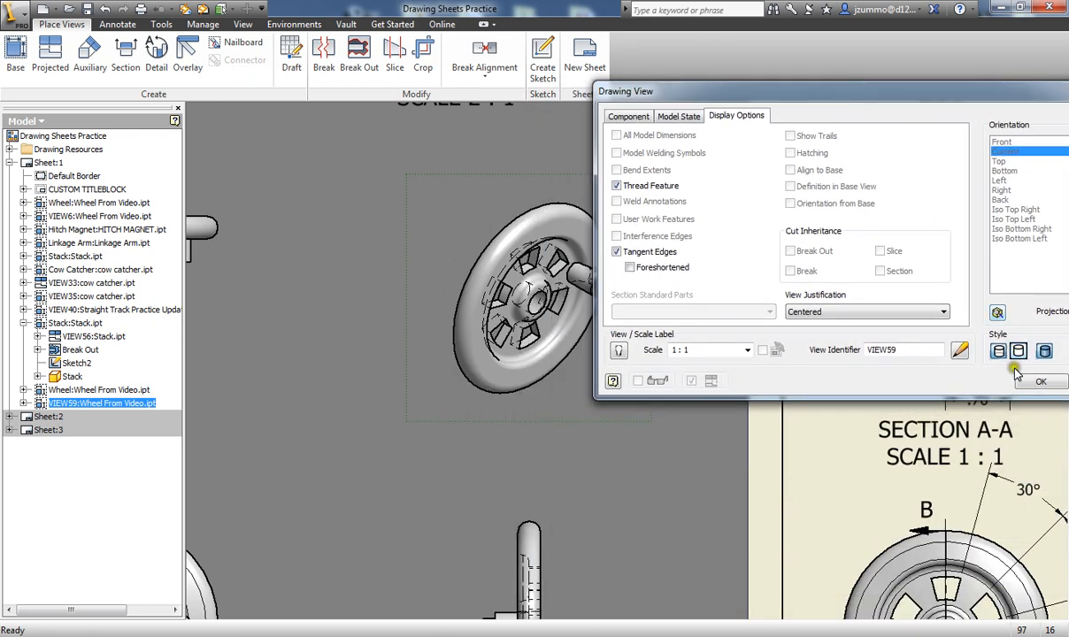
left_click(1035, 384)
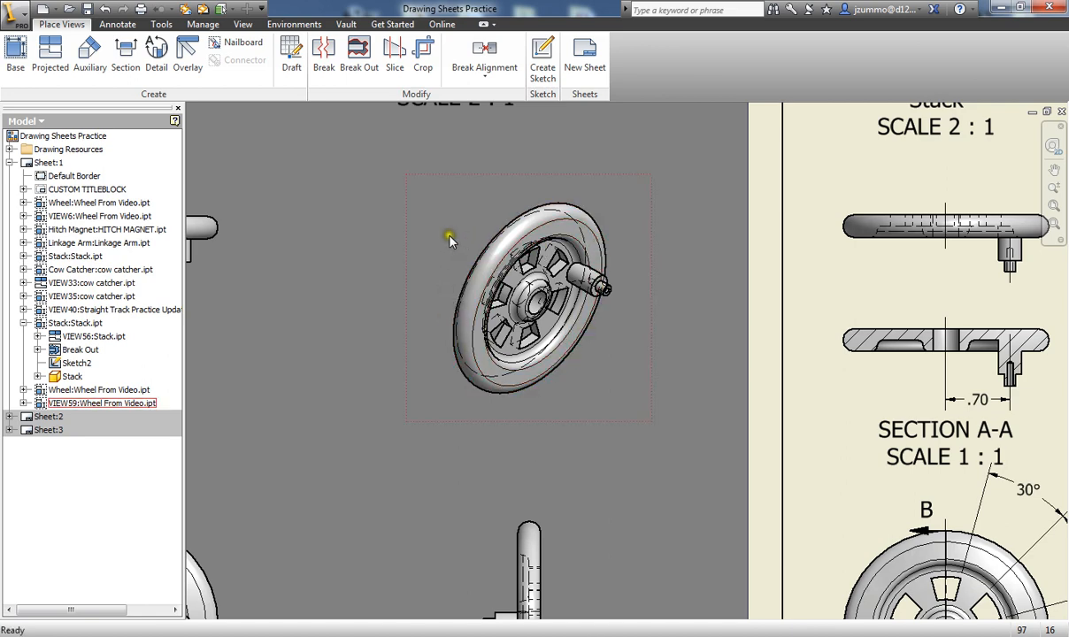
Change the isometric wheel view's style to Hidden Line Removed, keeping it shaded
mouse_move(707, 367)
middle_mouse_down()
mouse_move(327, 366)
mouse_move(214, 384)
mouse_move(664, 342)
middle_mouse_up()
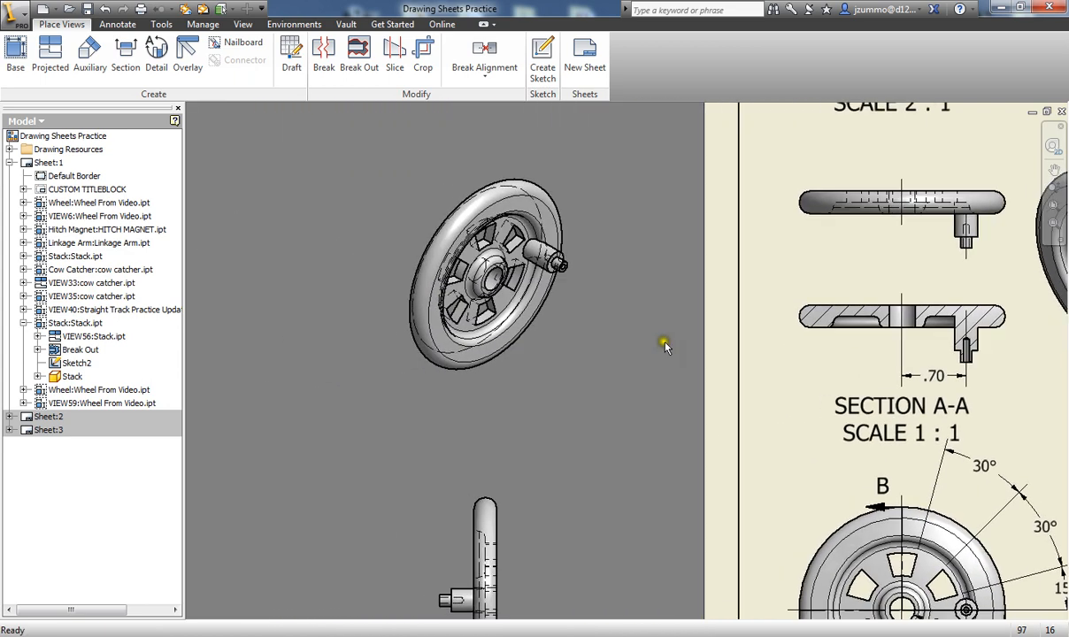
double_click(367, 194)
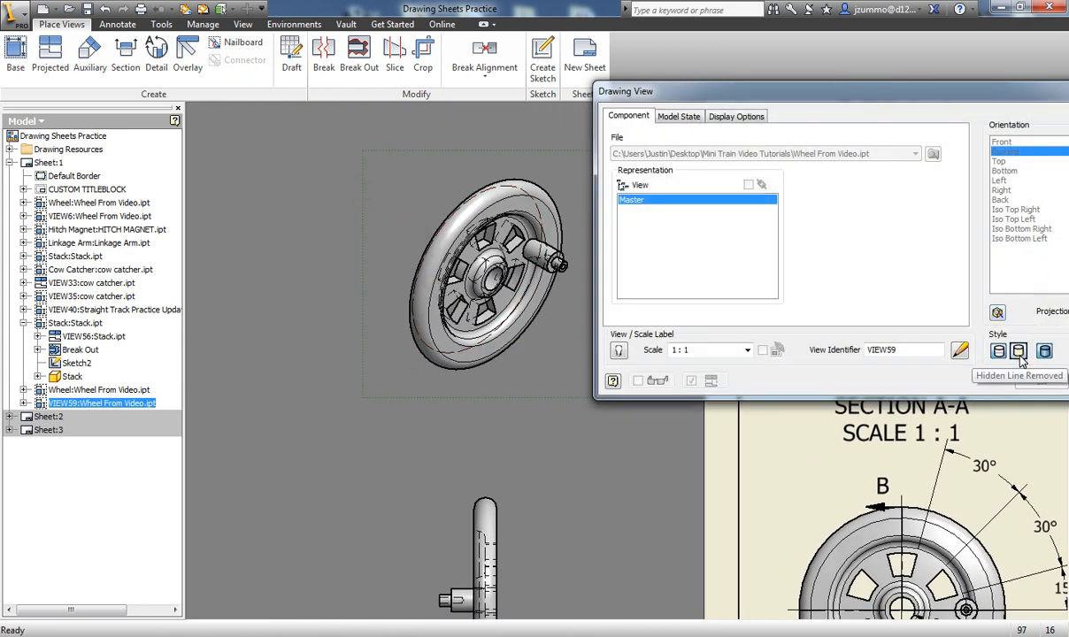
left_click(1019, 351)
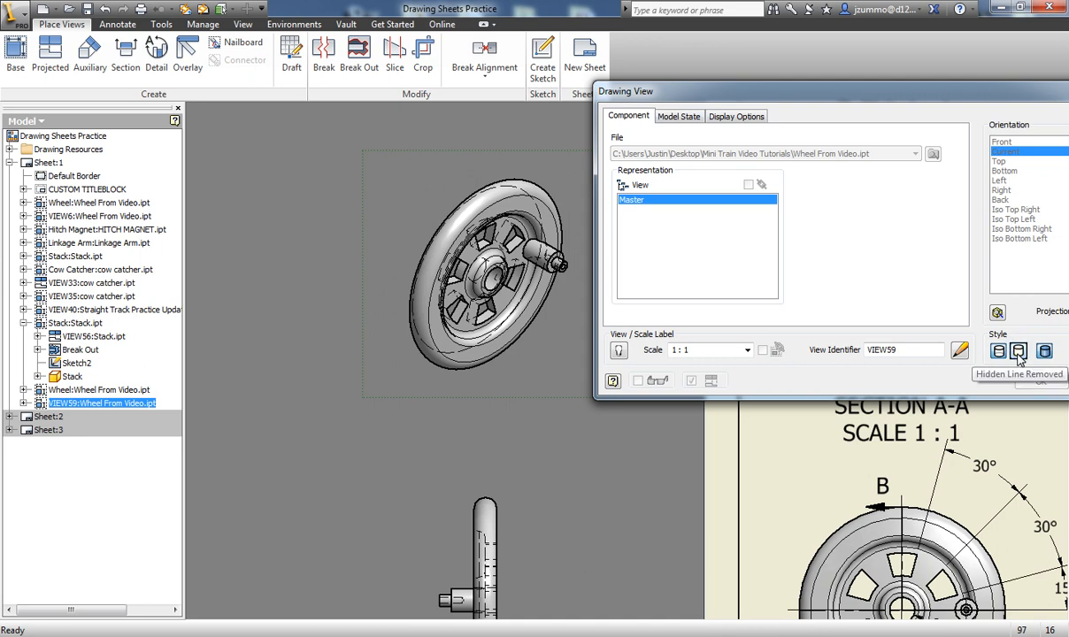
left_click(1033, 383)
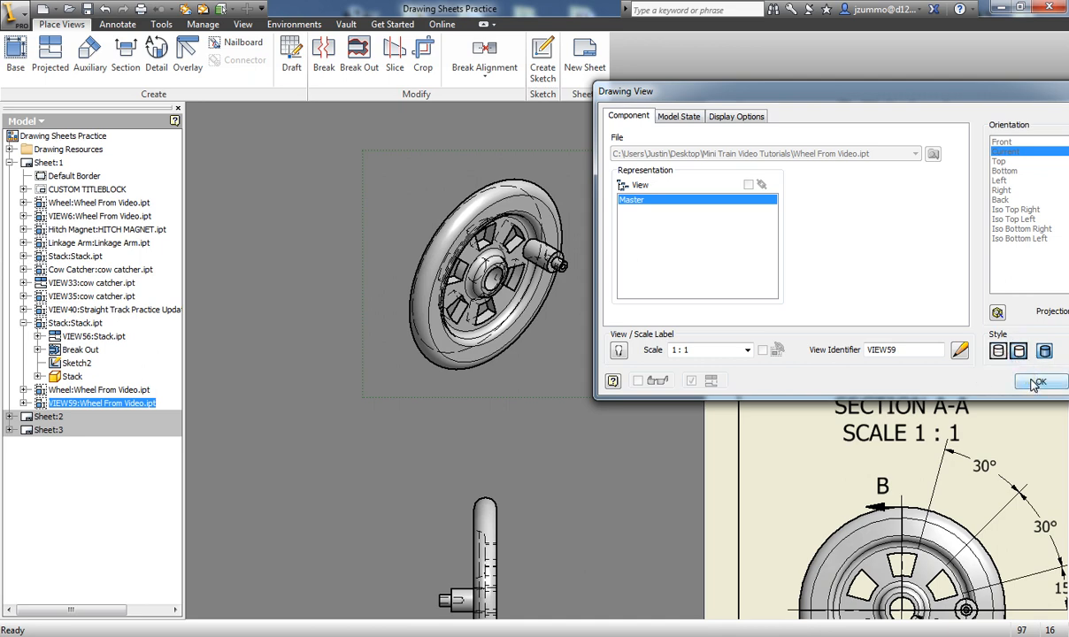
scroll(632, 425, "down", 4)
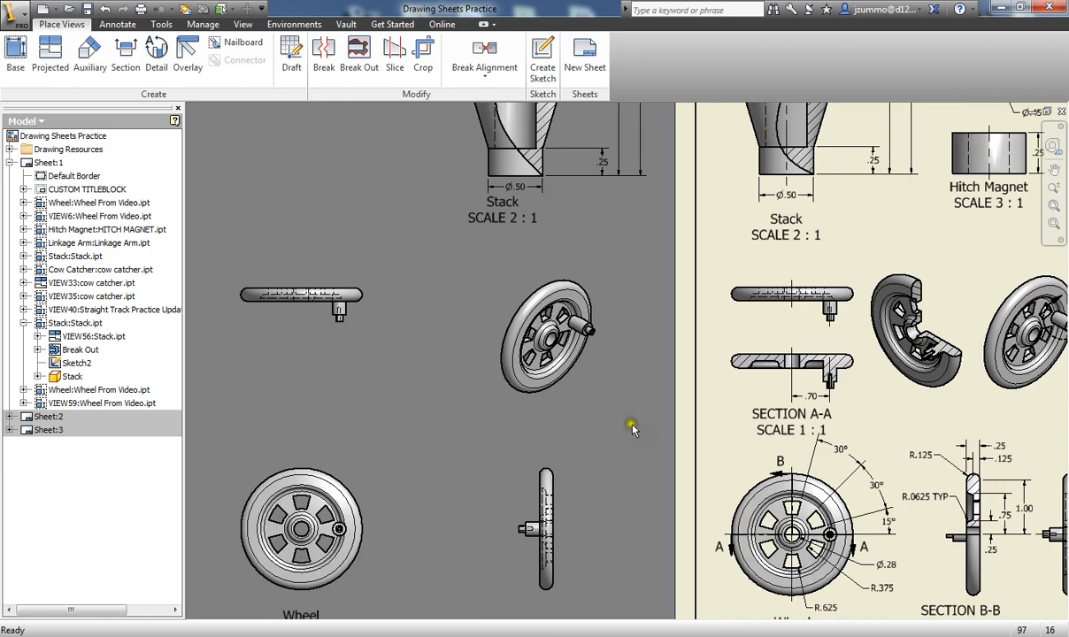
scroll(666, 374, "down", 3)
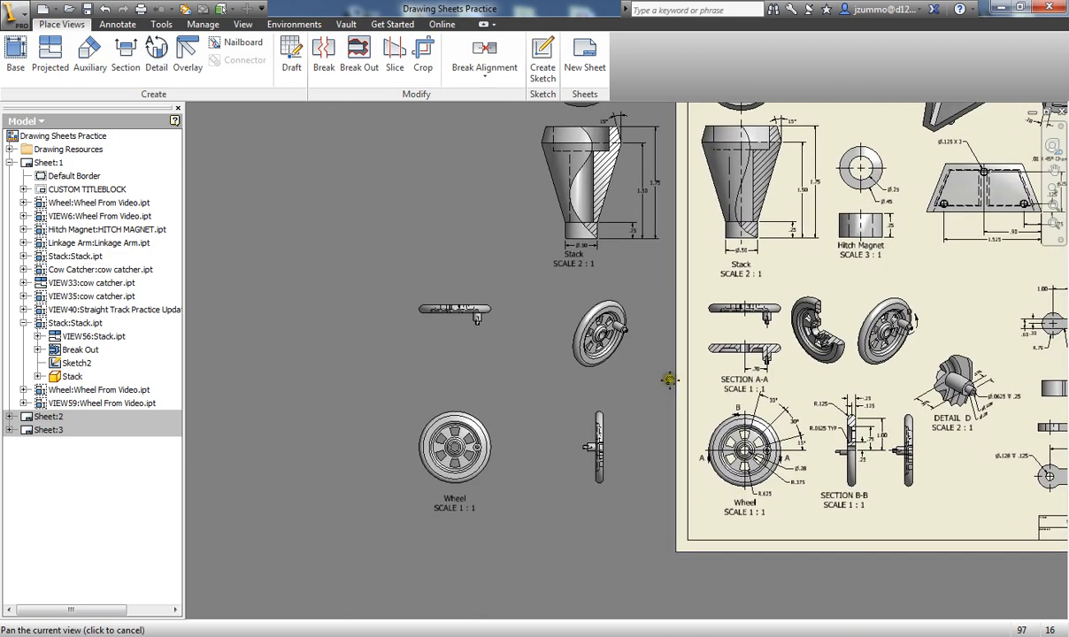
Create a 2:1 detail view with a circular fence around the isometric wheel's peg, placed just beyond that wheel on the sheet-edge side
scroll(672, 347, "up", 6)
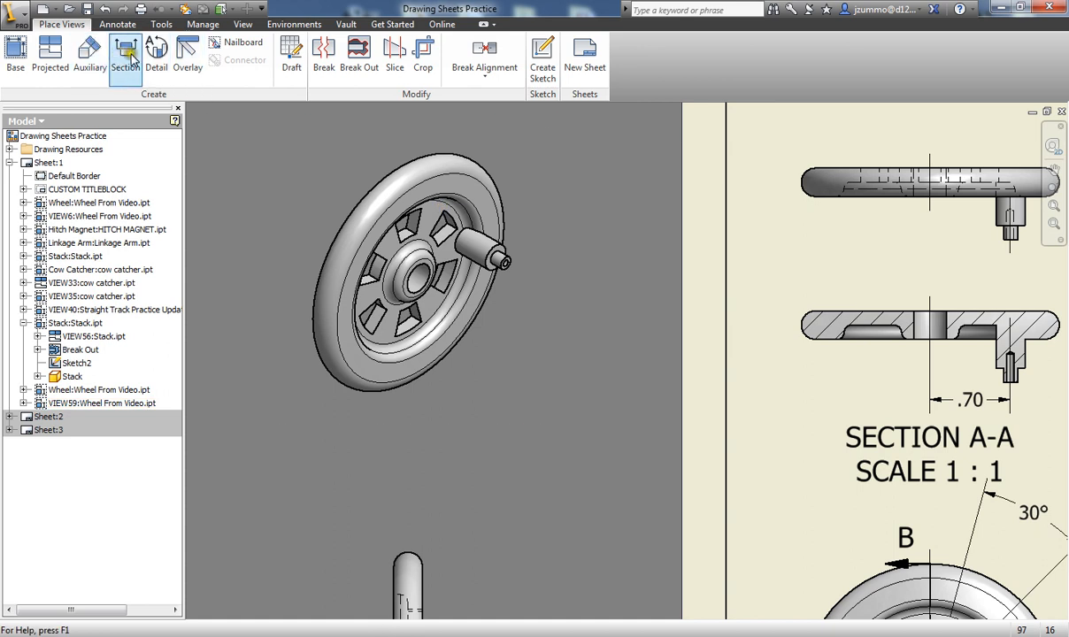
left_click(157, 70)
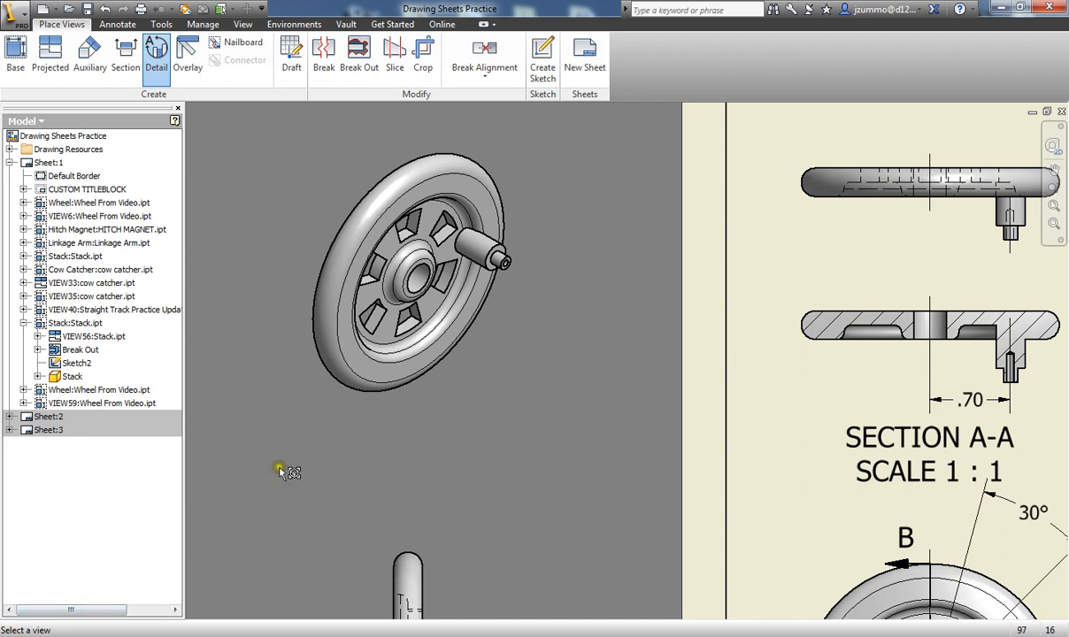
left_click(261, 166)
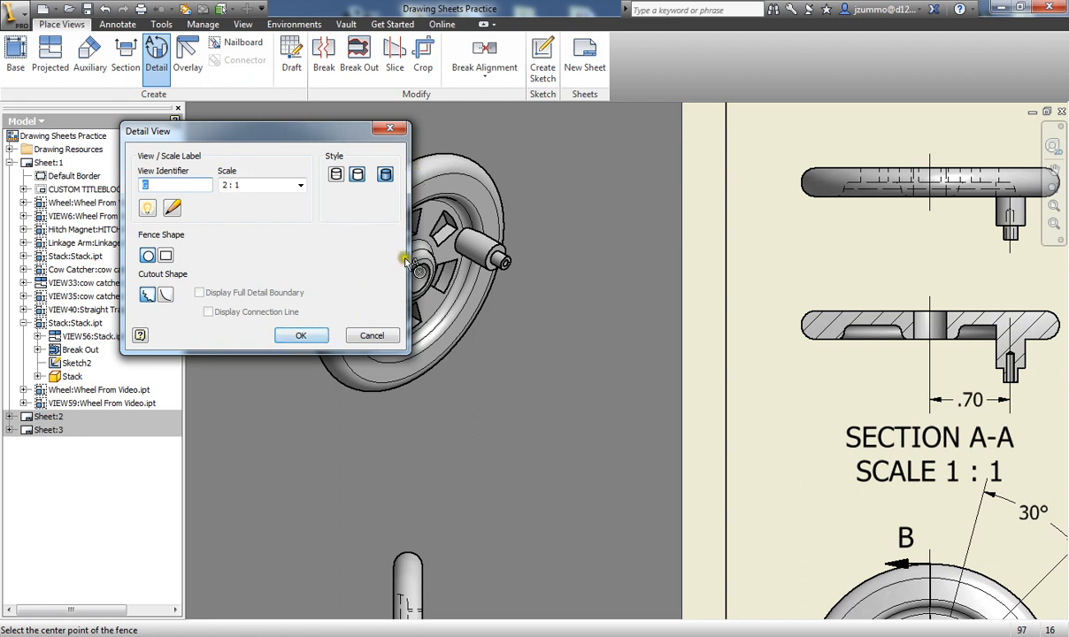
left_click_drag(320, 135, 250, 88)
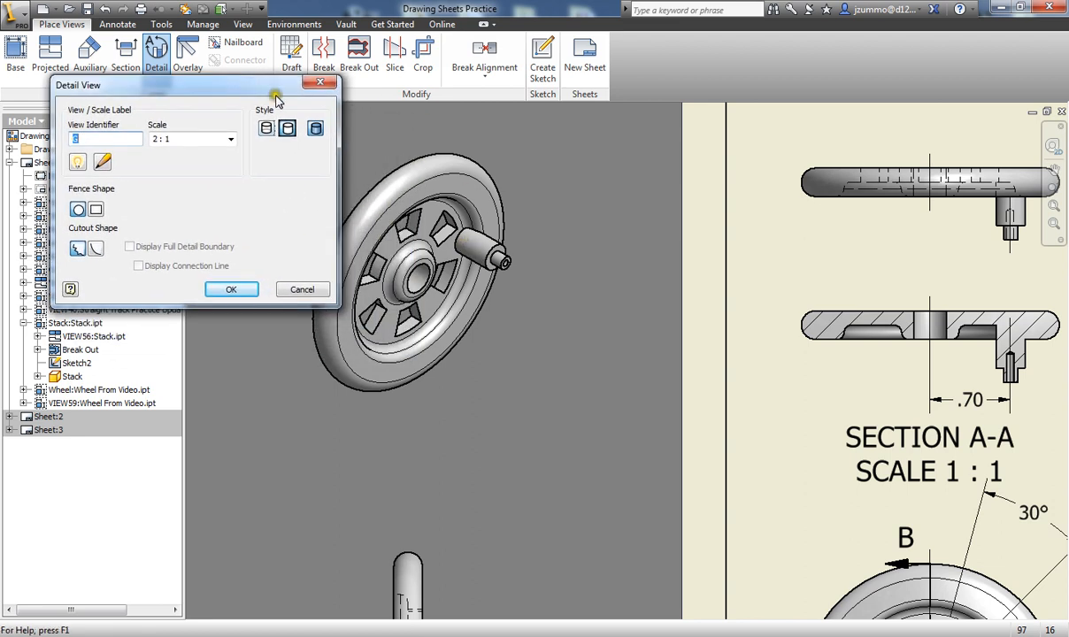
left_click(462, 248)
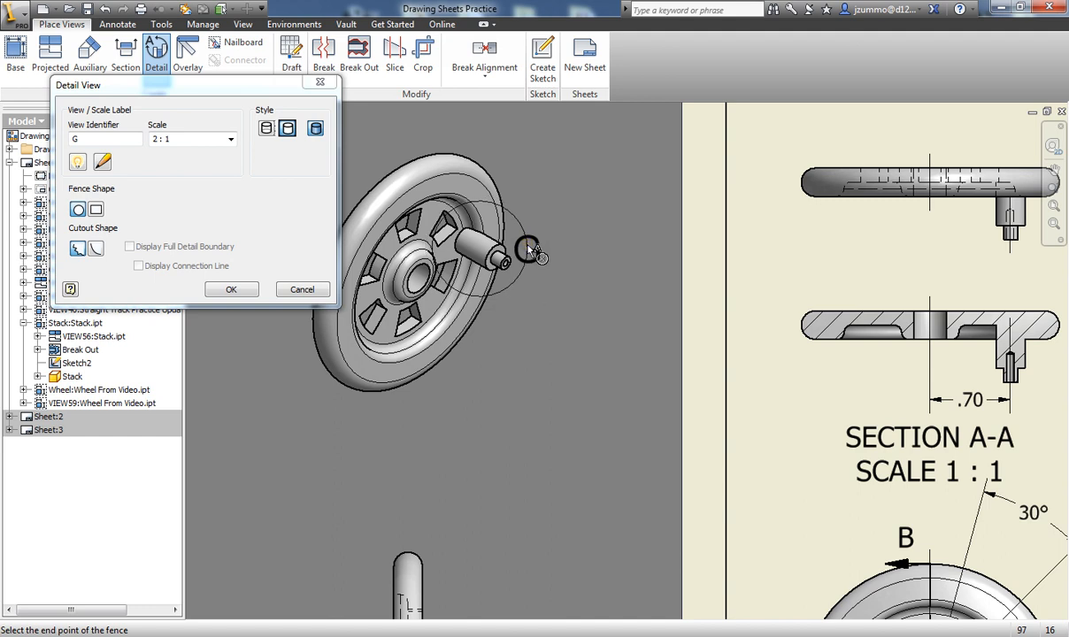
left_click(529, 249)
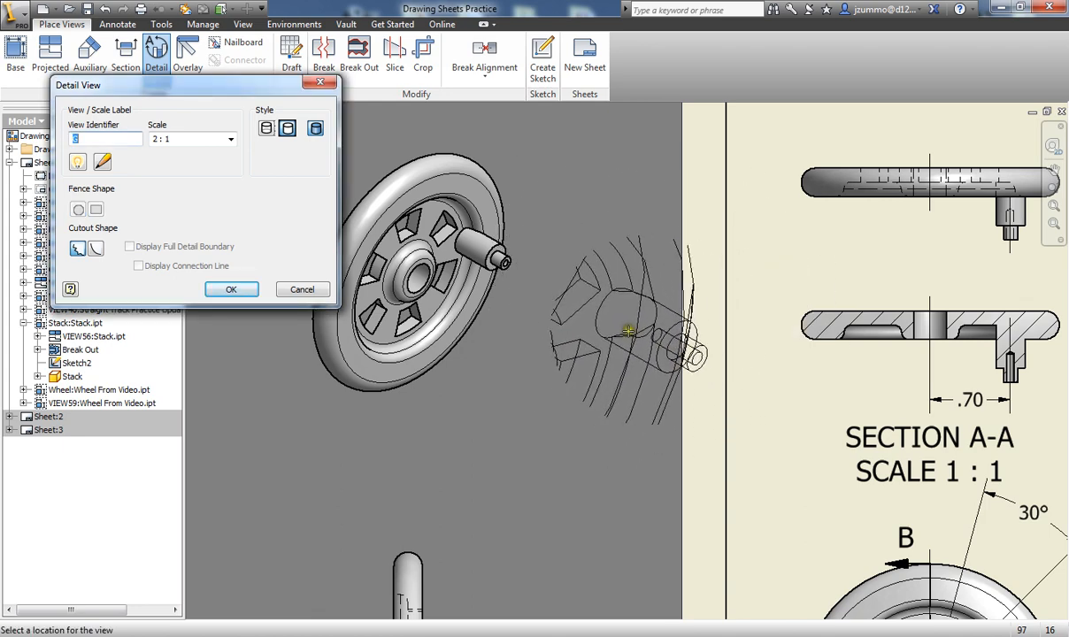
left_click(627, 342)
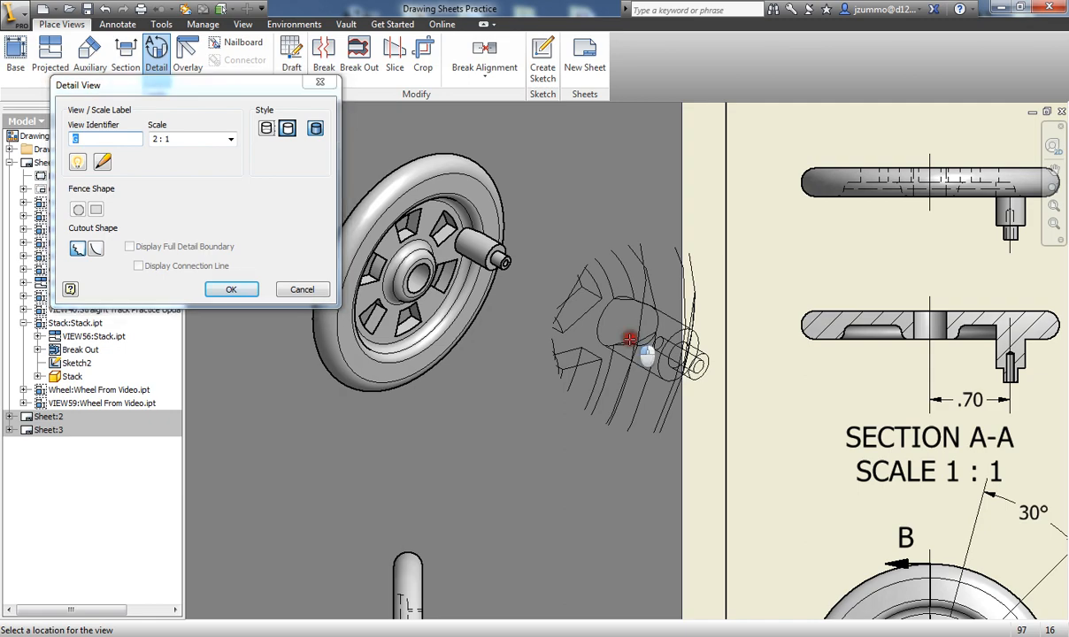
scroll(496, 457, "down", 6)
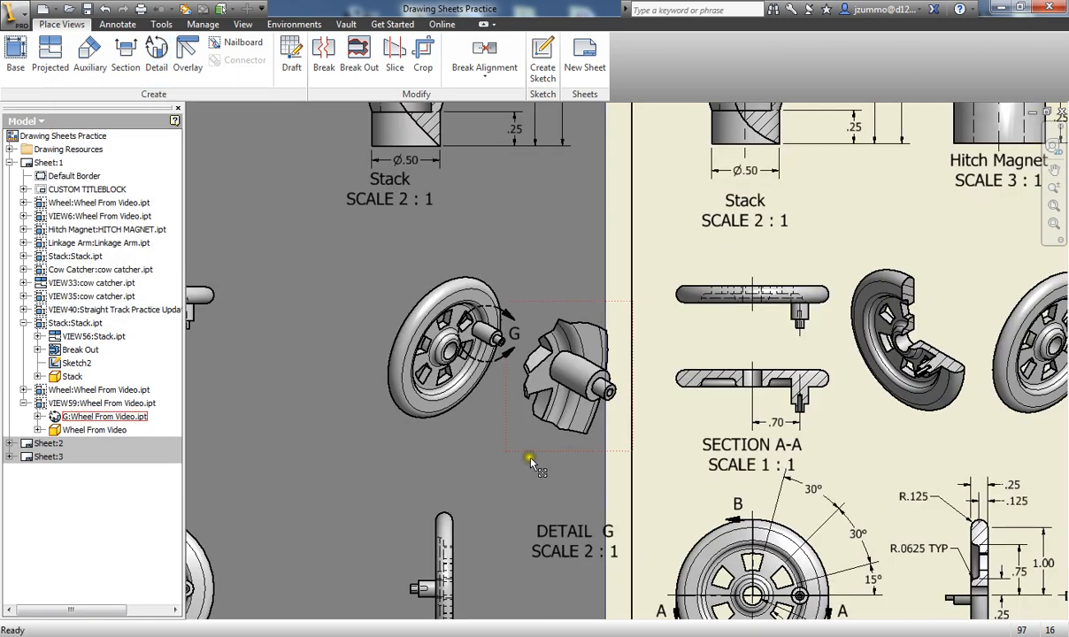
left_click_drag(551, 376, 568, 379)
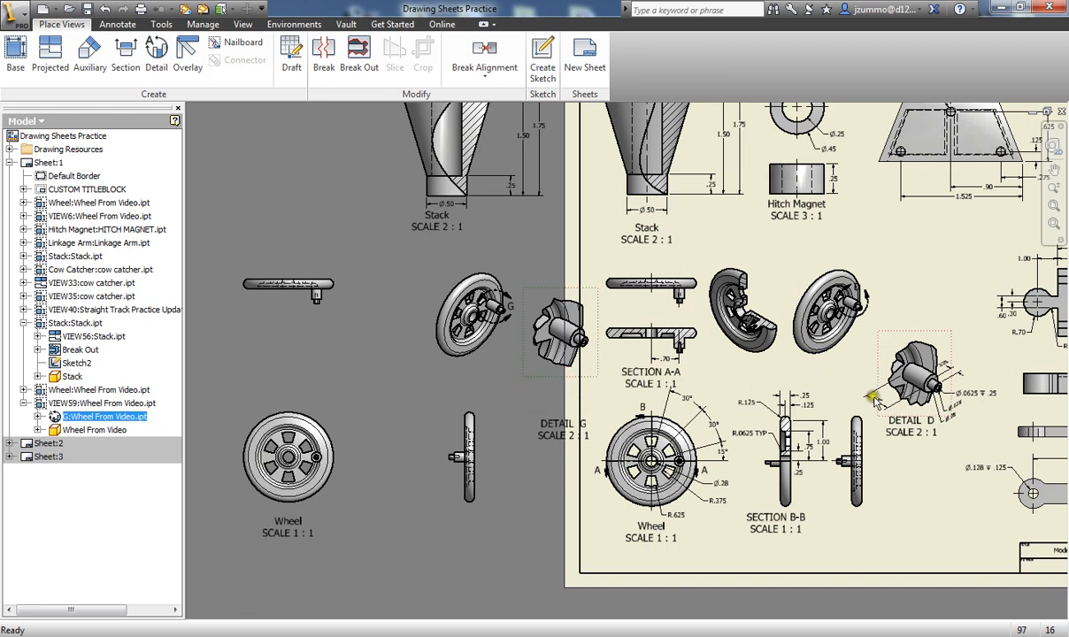
Start a section view of the front wheel view and draw a horizontal section line through its center, spanning the full diameter
scroll(974, 403, "up", 1)
scroll(973, 403, "up", 3)
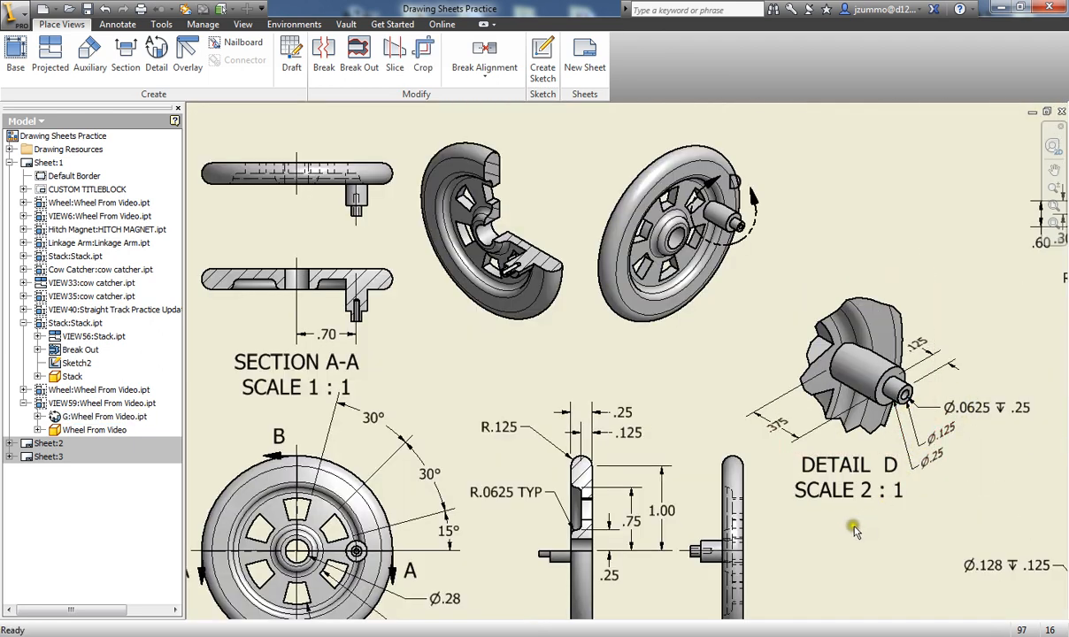
scroll(455, 387, "down", 3)
middle_click_drag(453, 388, 807, 323)
middle_click_drag(526, 341, 569, 347)
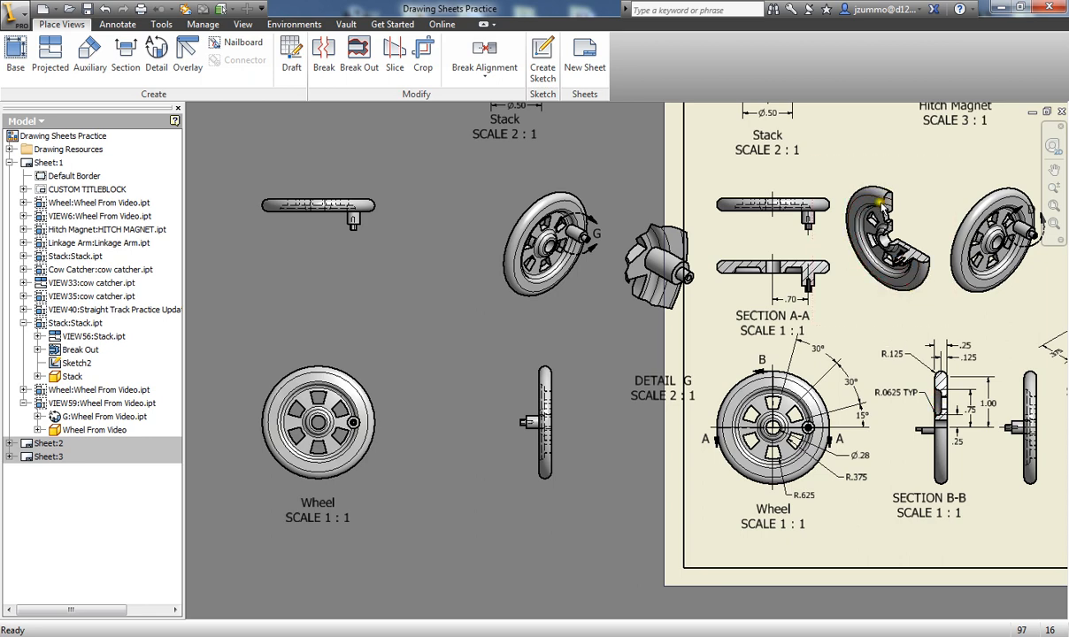
middle_click_drag(350, 310, 399, 298)
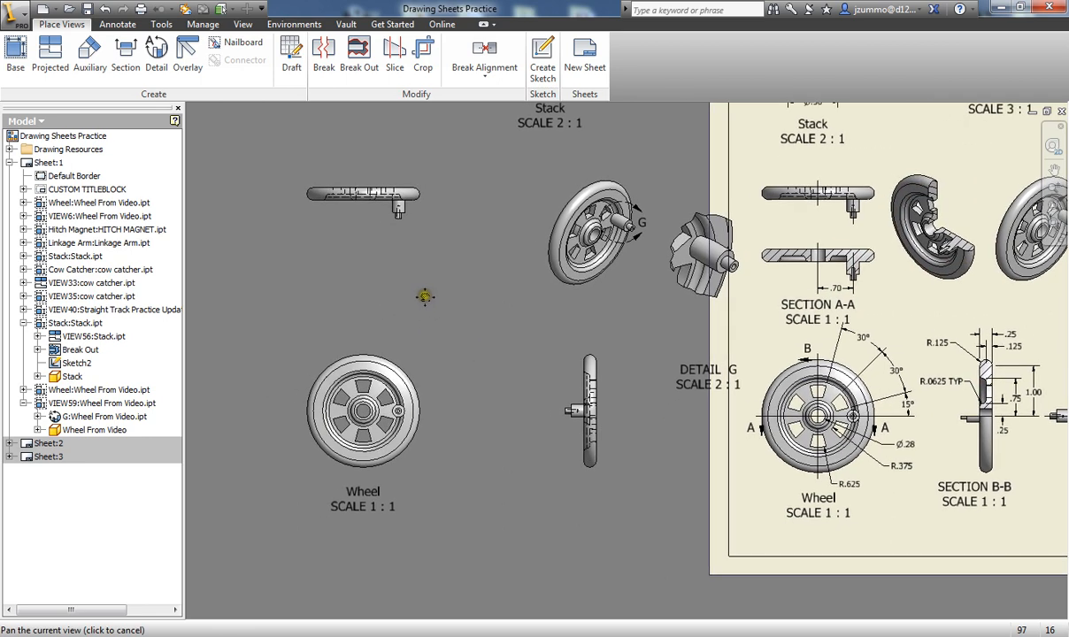
left_click(125, 56)
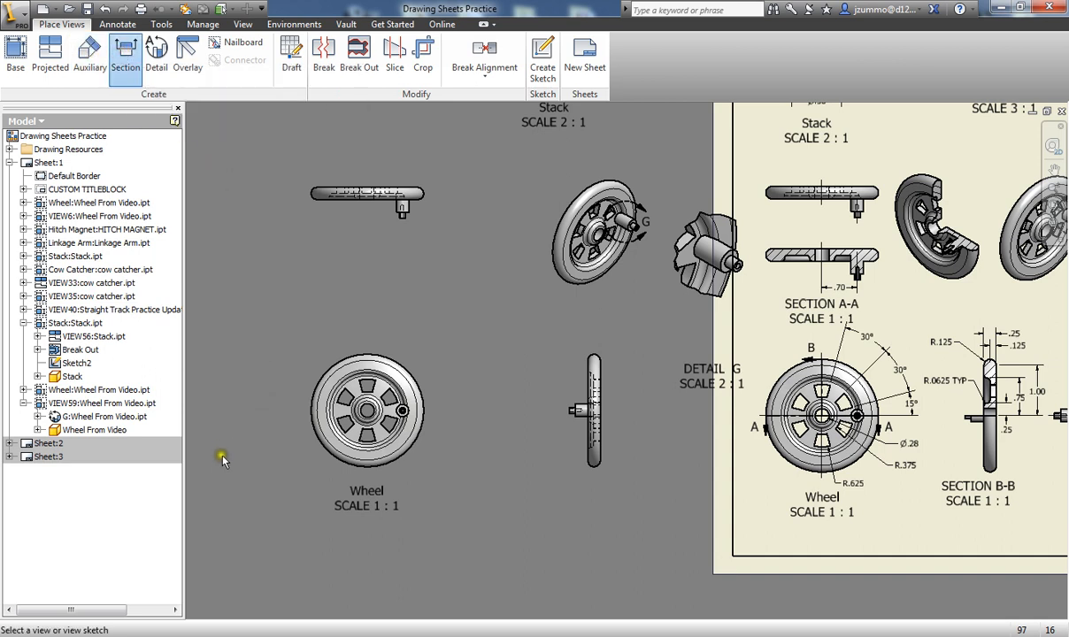
left_click(317, 351)
scroll(380, 399, "up", 3)
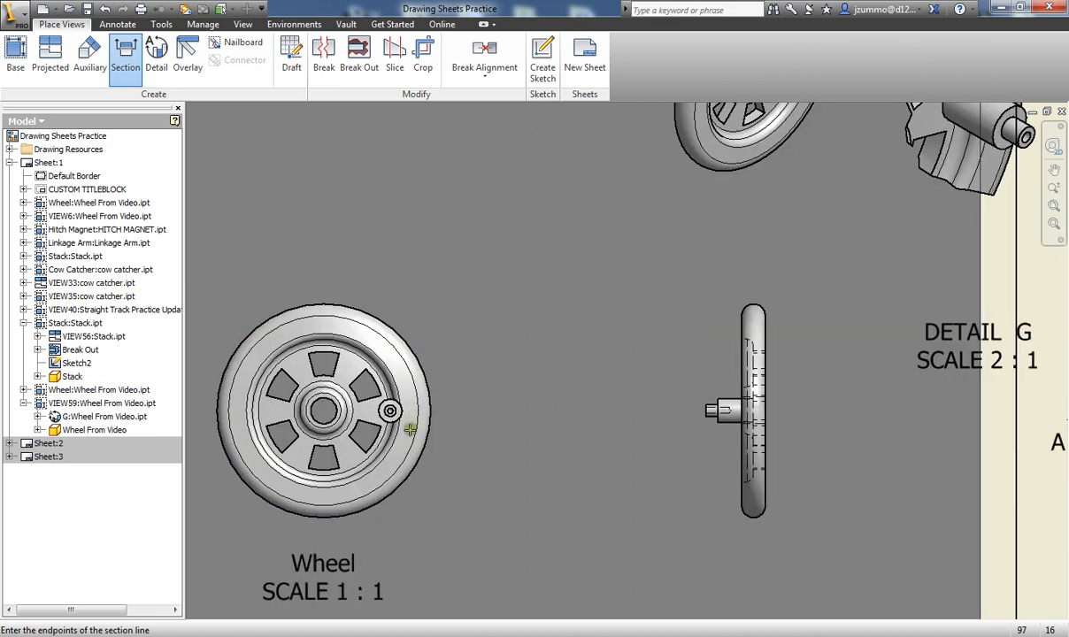
middle_click_drag(521, 427, 584, 428)
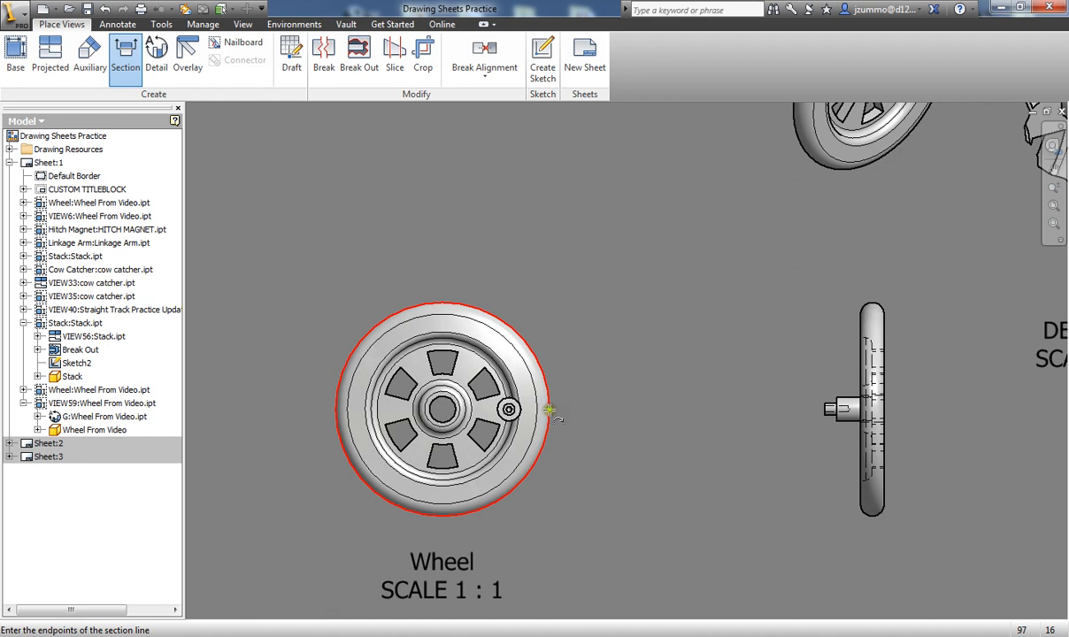
left_click(549, 410)
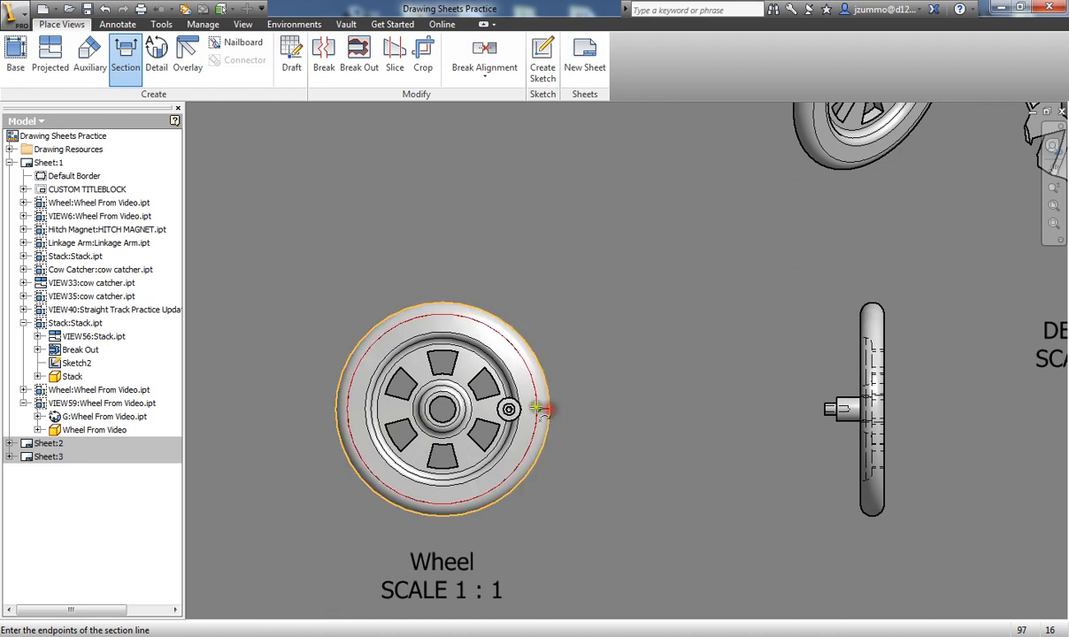
left_click(336, 409)
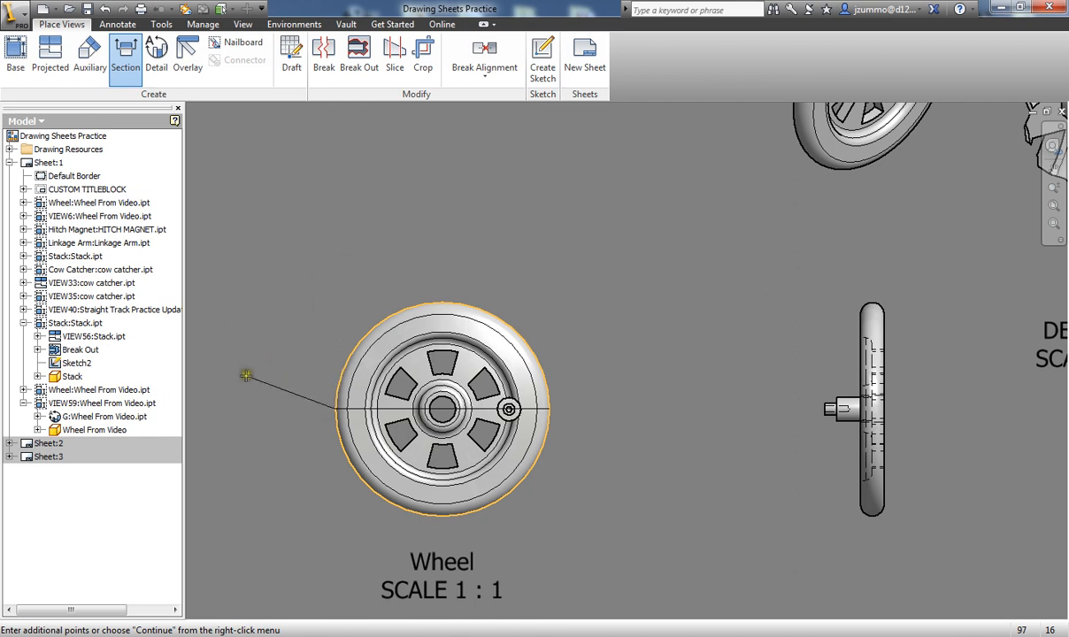
Finish the horizontal section line and place the wheel's full-depth 1:1 section view directly above the front view, below the top view
right_click(253, 332)
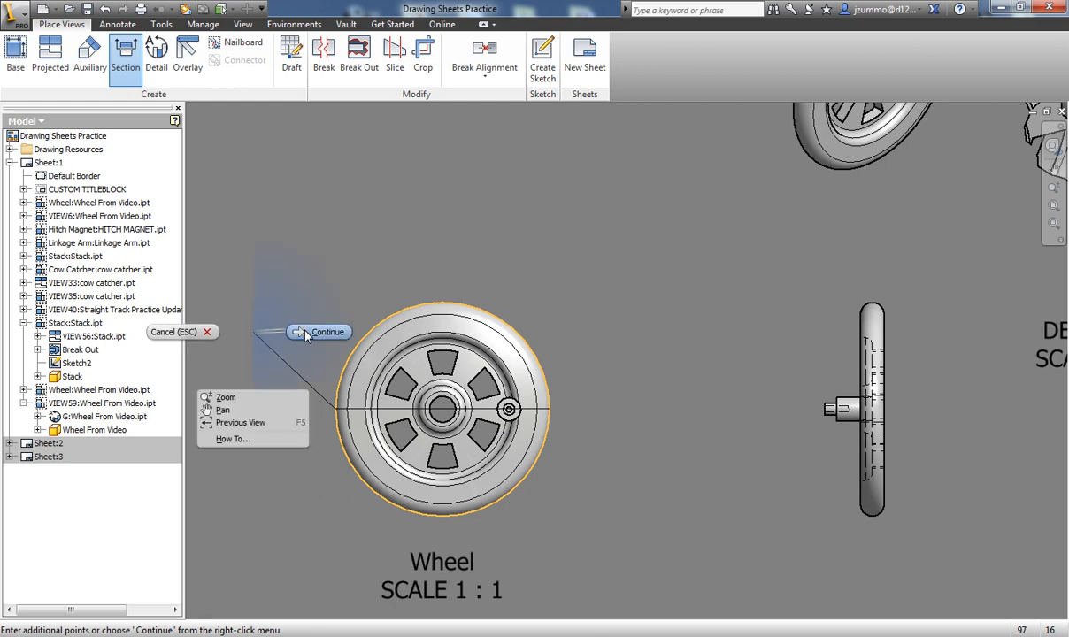
left_click(306, 333)
left_click_drag(364, 99, 924, 130)
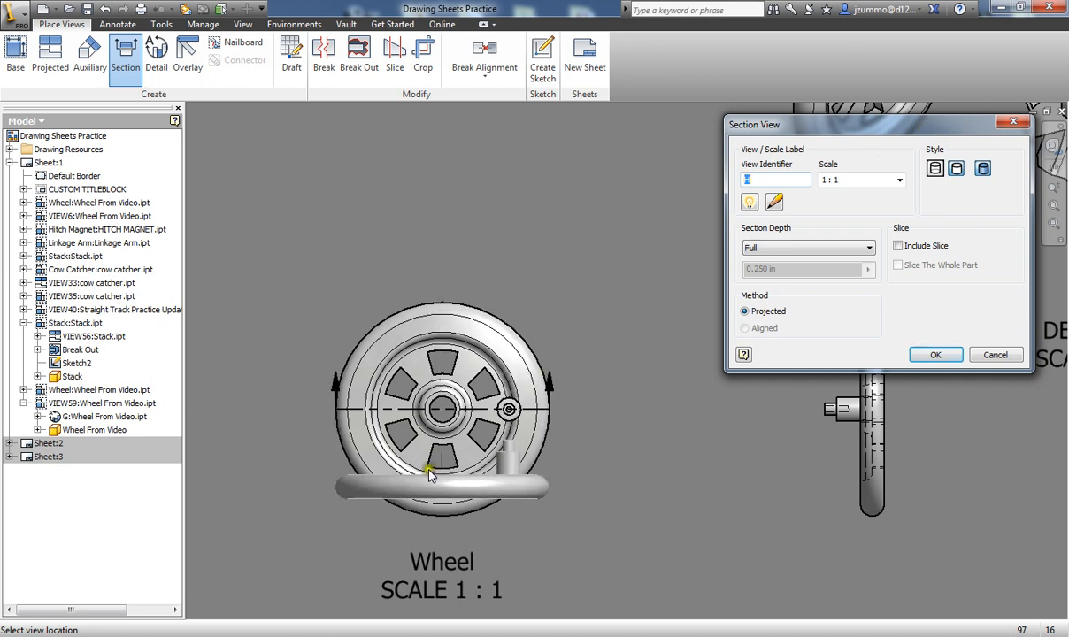
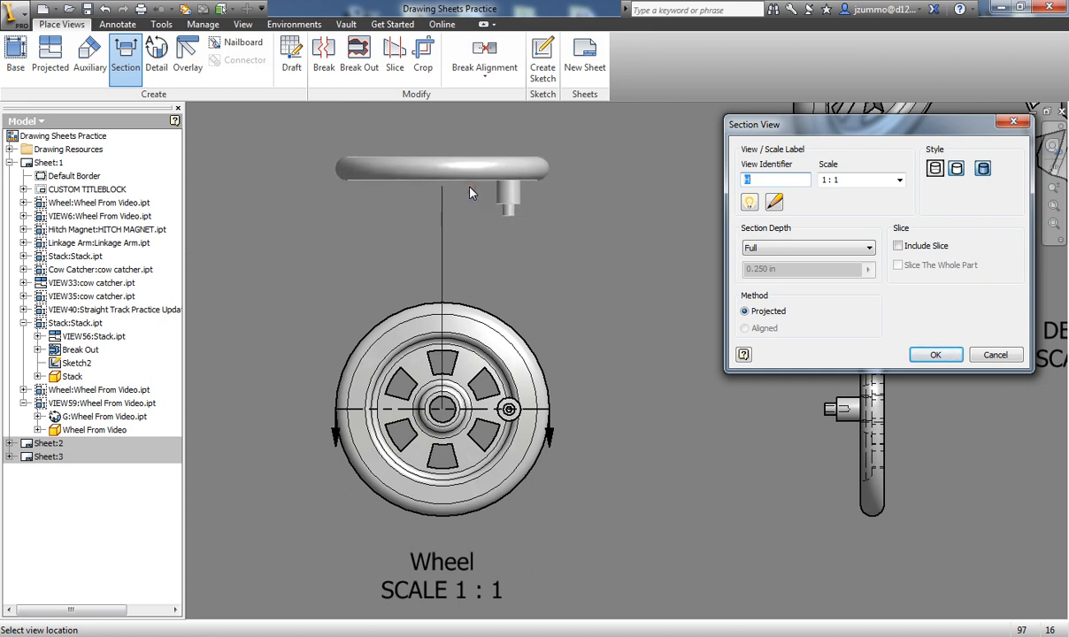
left_click(470, 193)
scroll(649, 341, "down", 3)
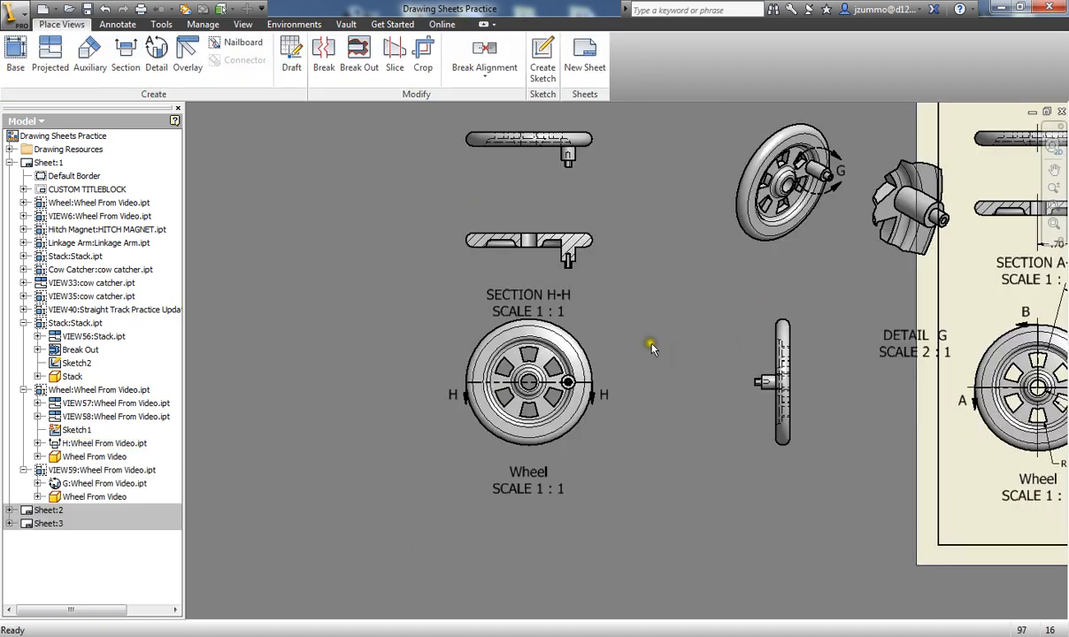
Start another section view of the front wheel view with an L-shaped section line from the right-hand rim through the center to the top rim
middle_click_drag(651, 347, 506, 352)
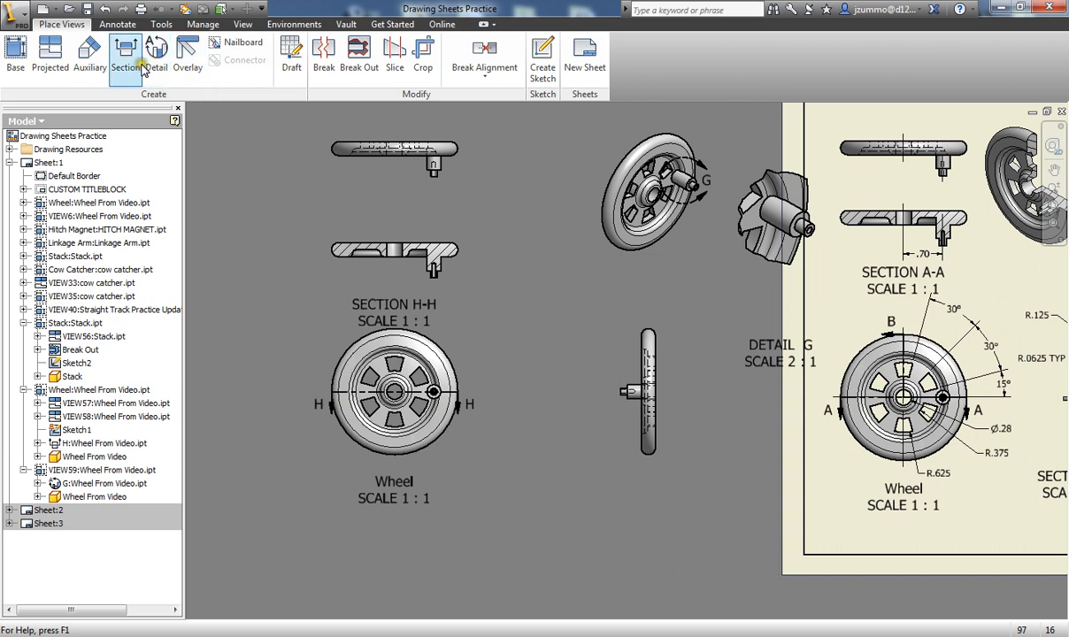
left_click(126, 62)
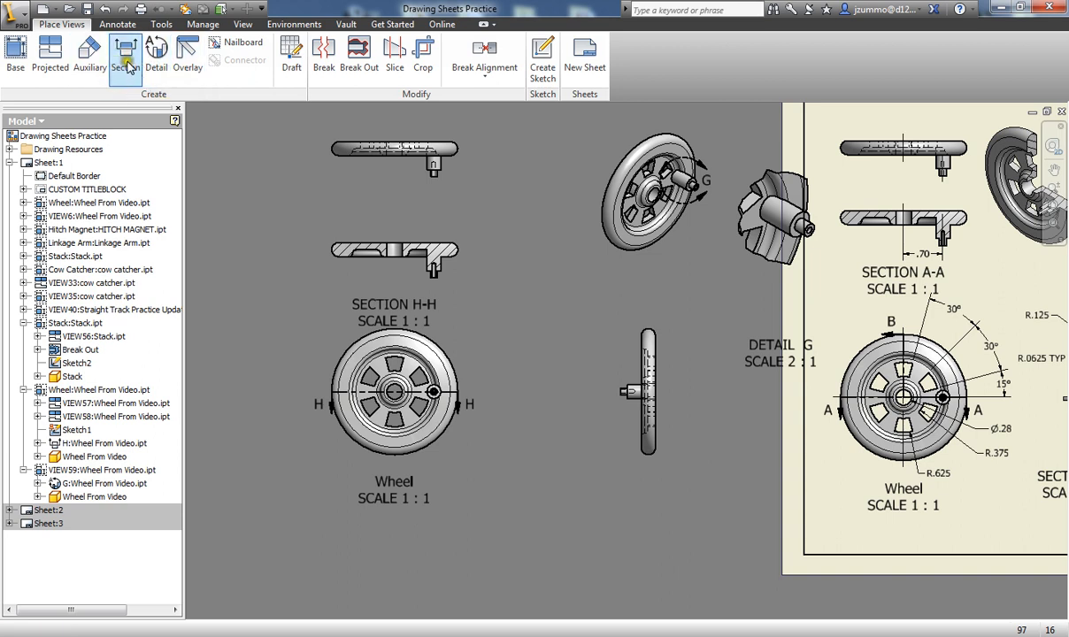
scroll(328, 384, "up", 3)
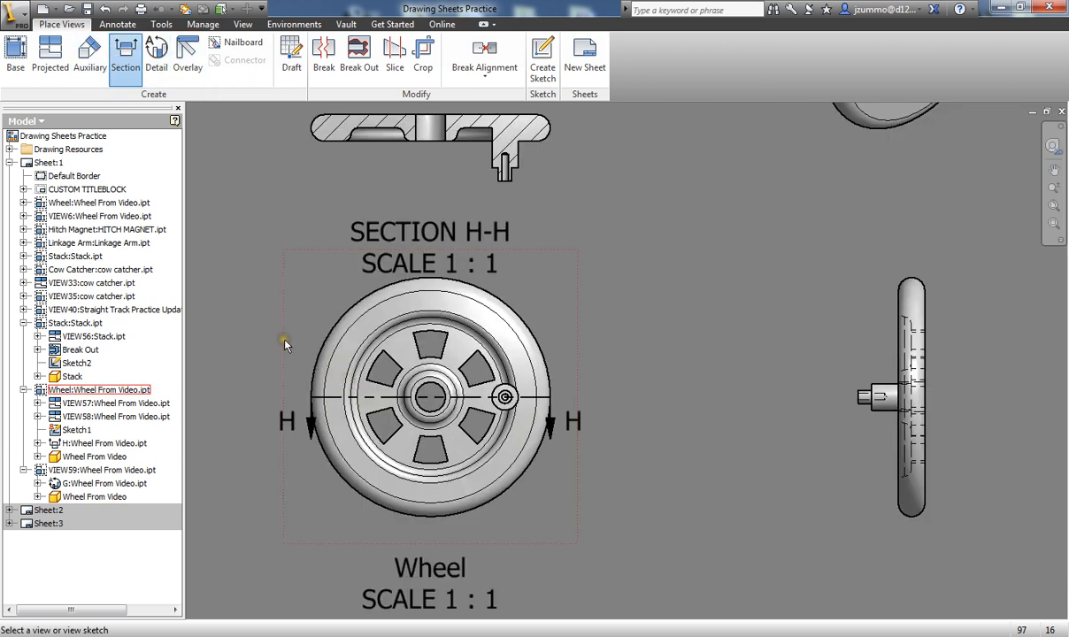
left_click(283, 339)
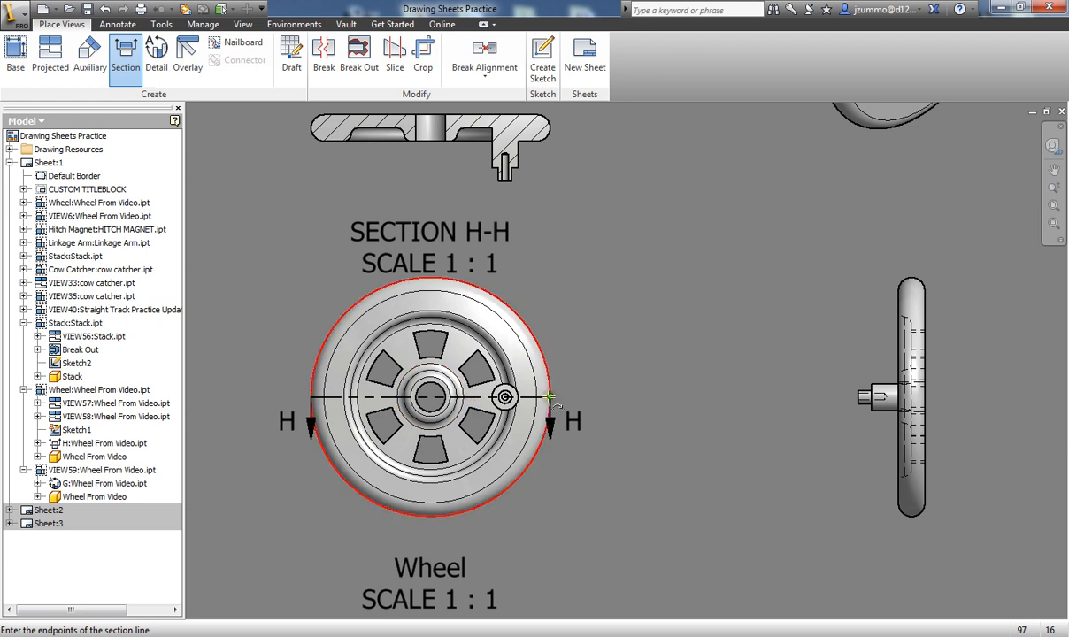
left_click(551, 397)
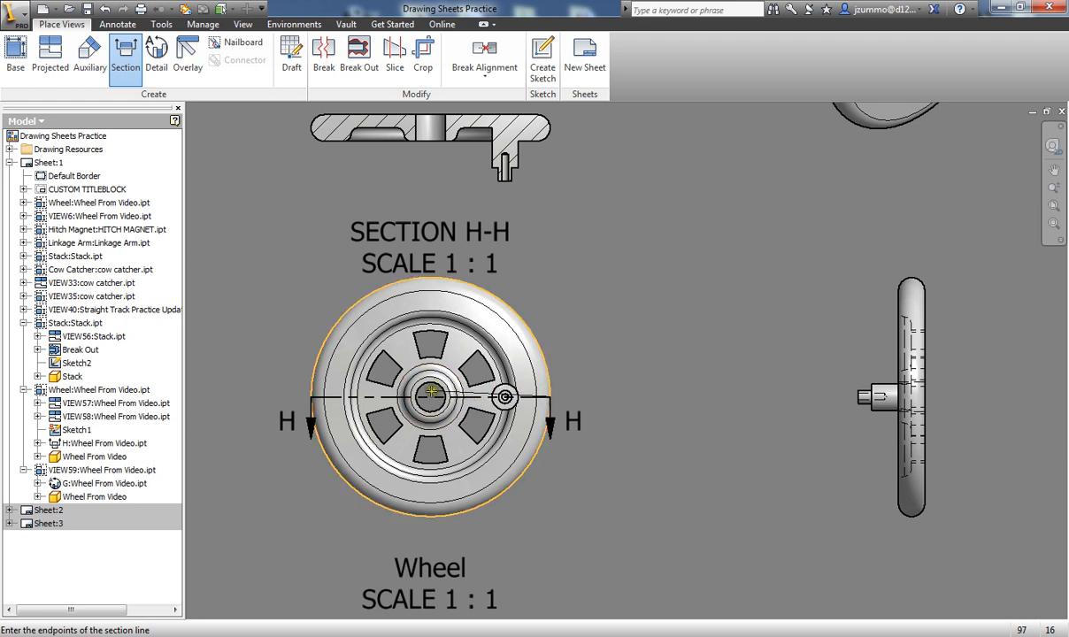
left_click(429, 397)
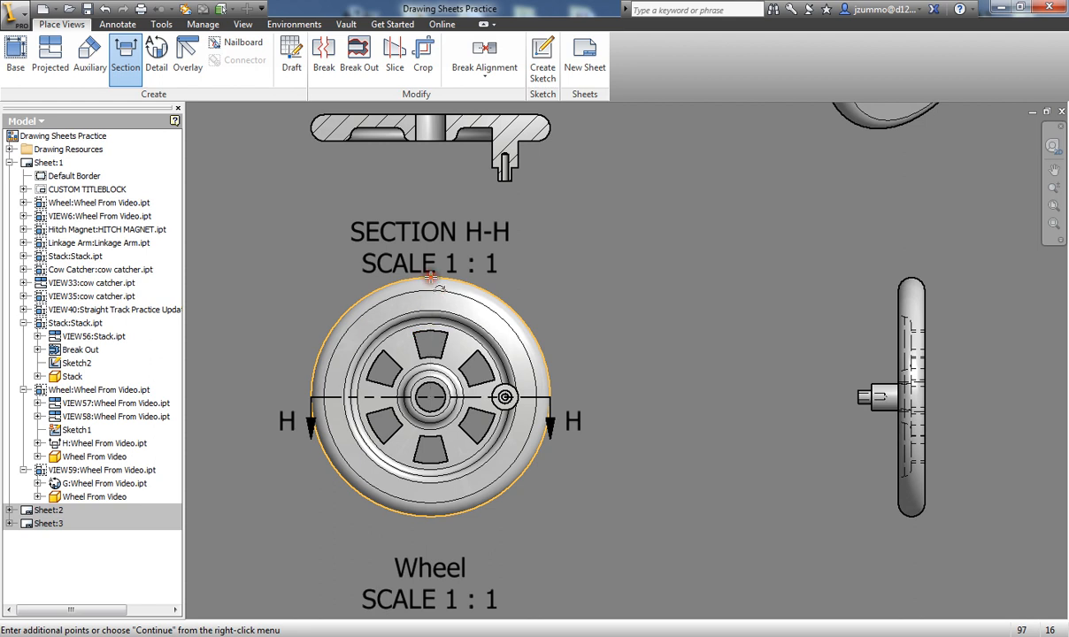
Finish the L-shaped section line and place its projected, full-depth 1:1 section view between the front and side wheel views
right_click(602, 177)
left_click(655, 174)
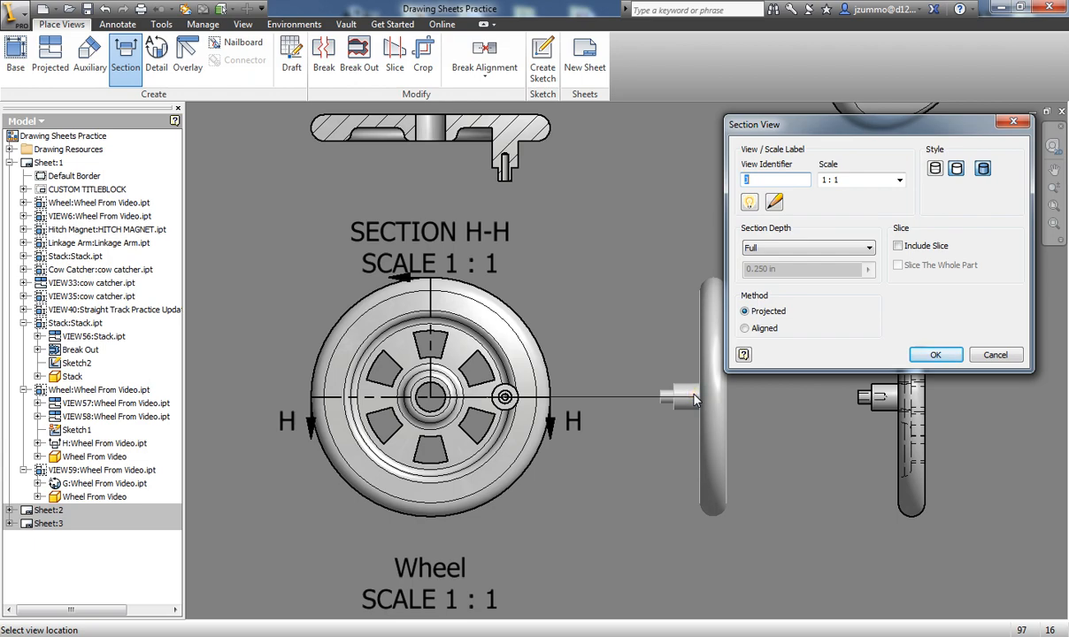
left_click(695, 401)
scroll(797, 399, "down", 2)
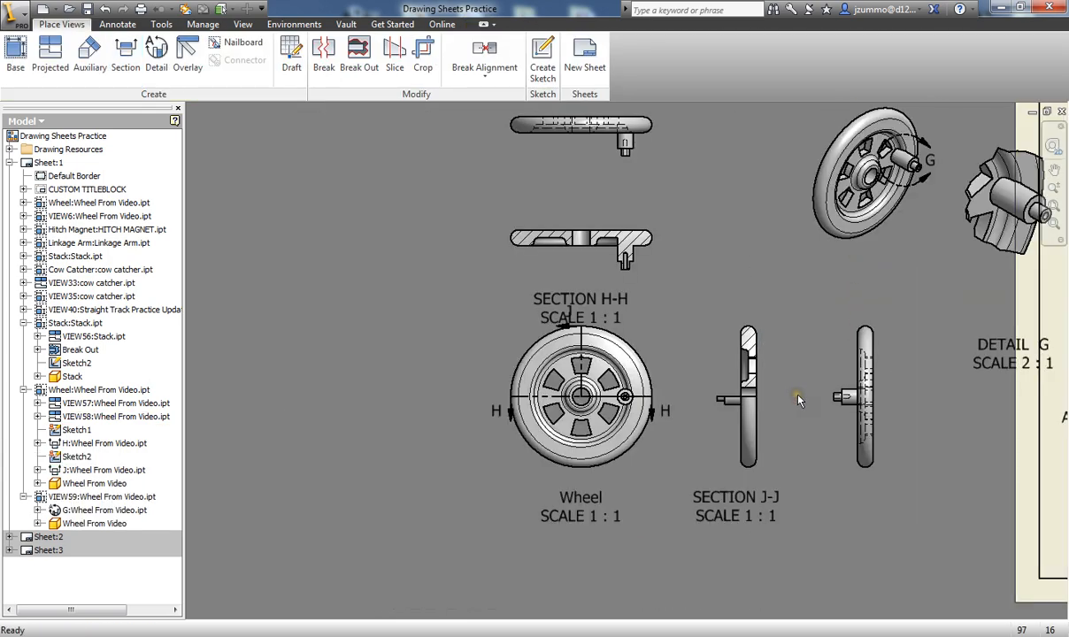
middle_click_drag(797, 400, 593, 428)
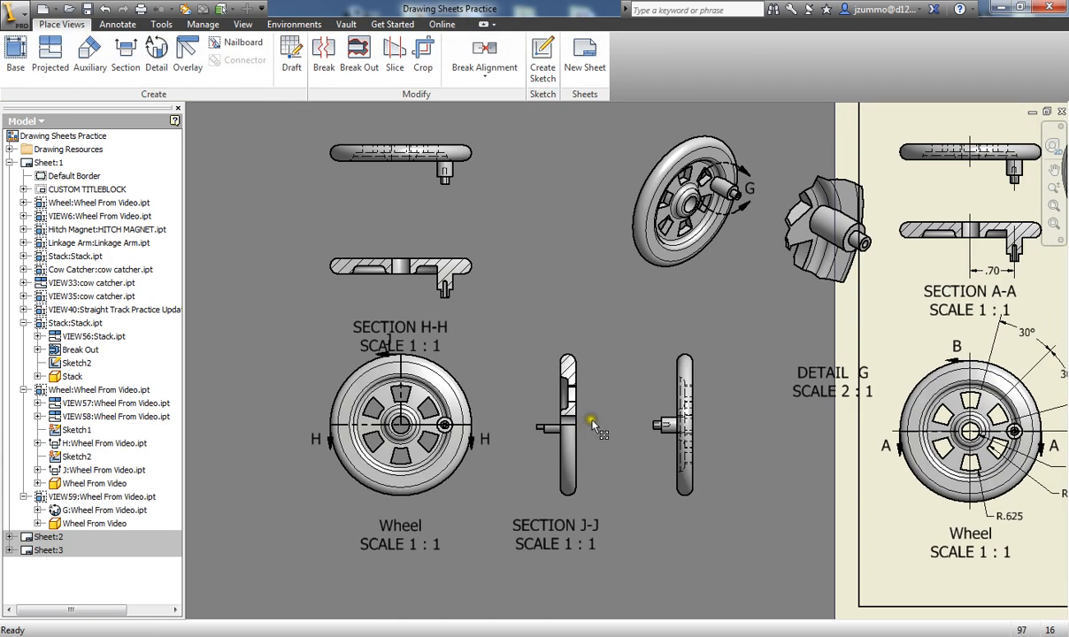
Project an isometric view from the L-shaped cut's section view and move it between the wheel's top view and the existing isometric view
scroll(482, 411, "down", 2)
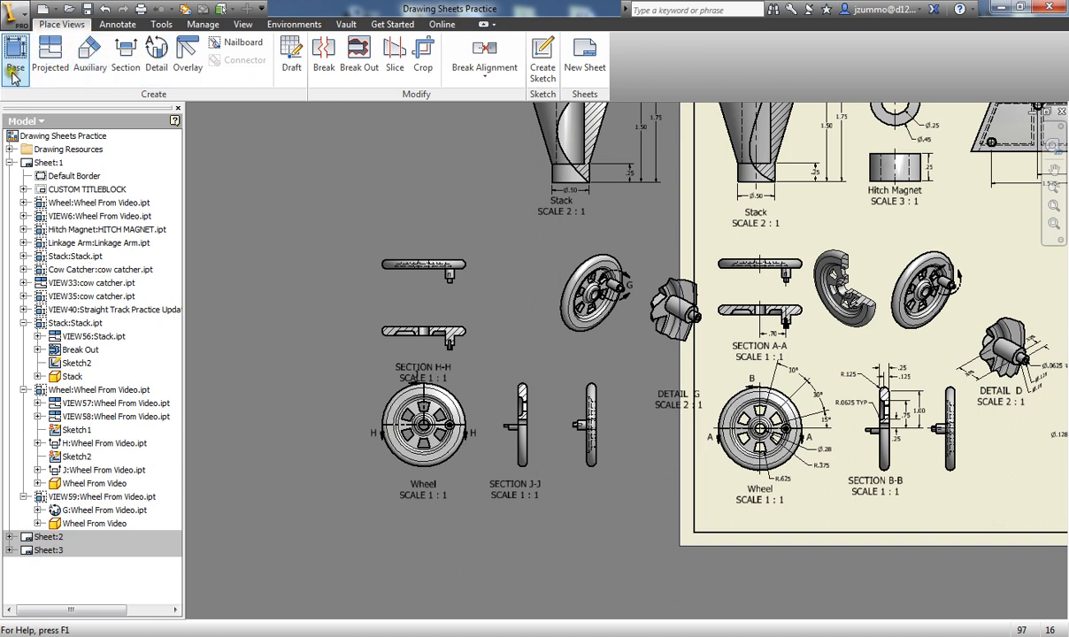
left_click(44, 61)
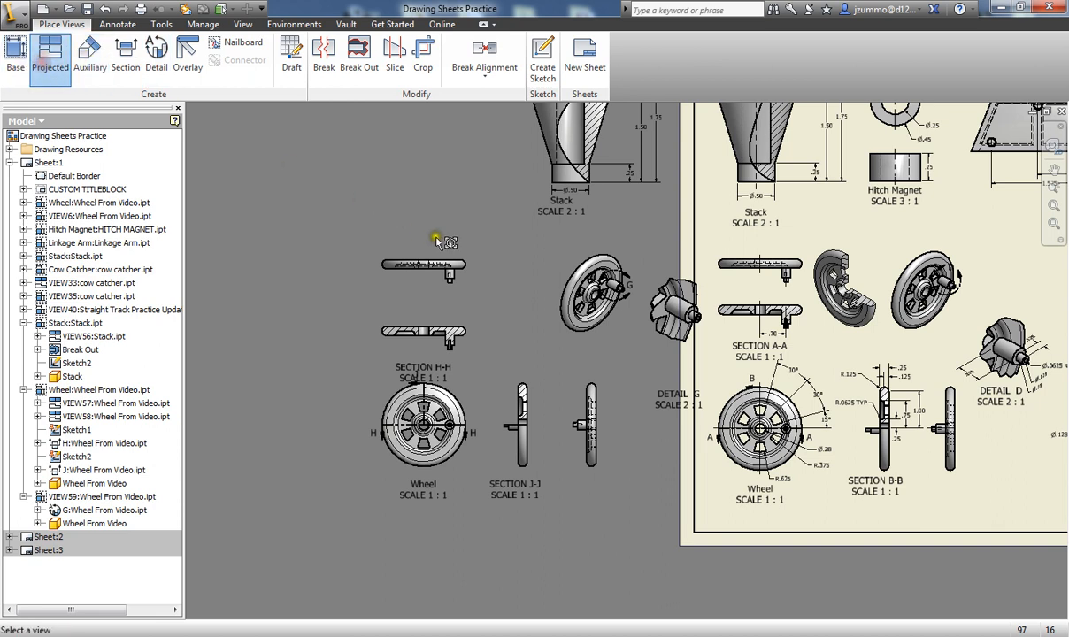
left_click(506, 386)
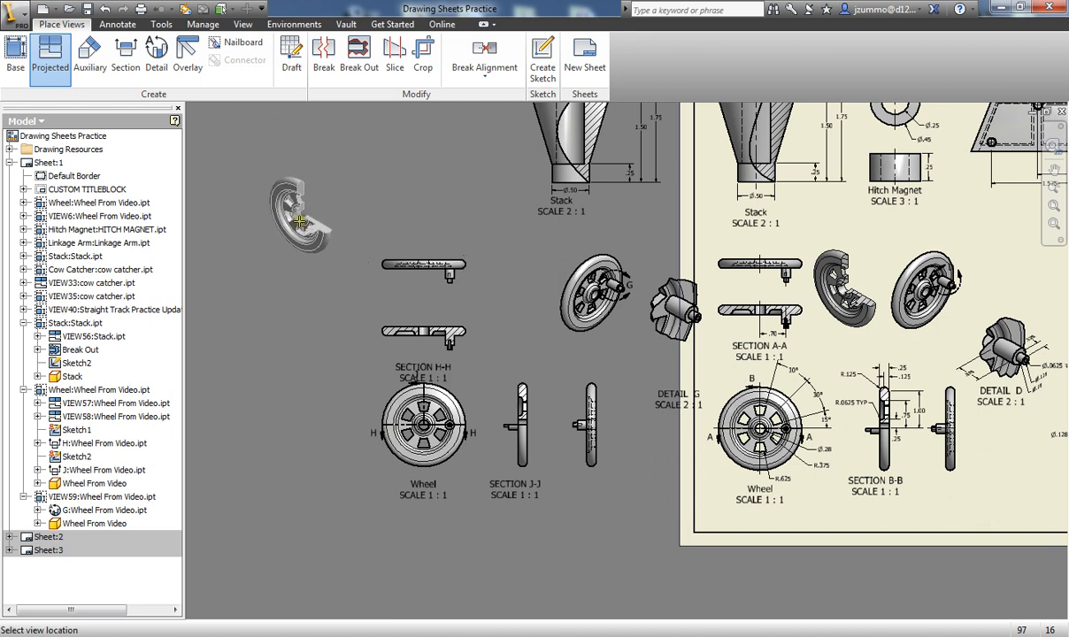
left_click(288, 231)
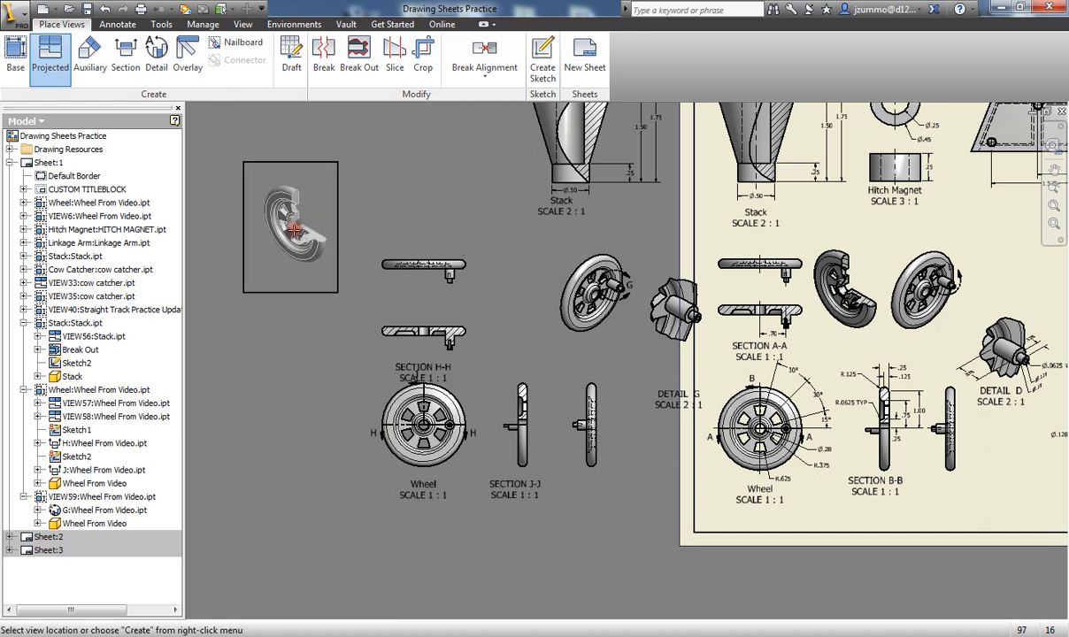
right_click(288, 233)
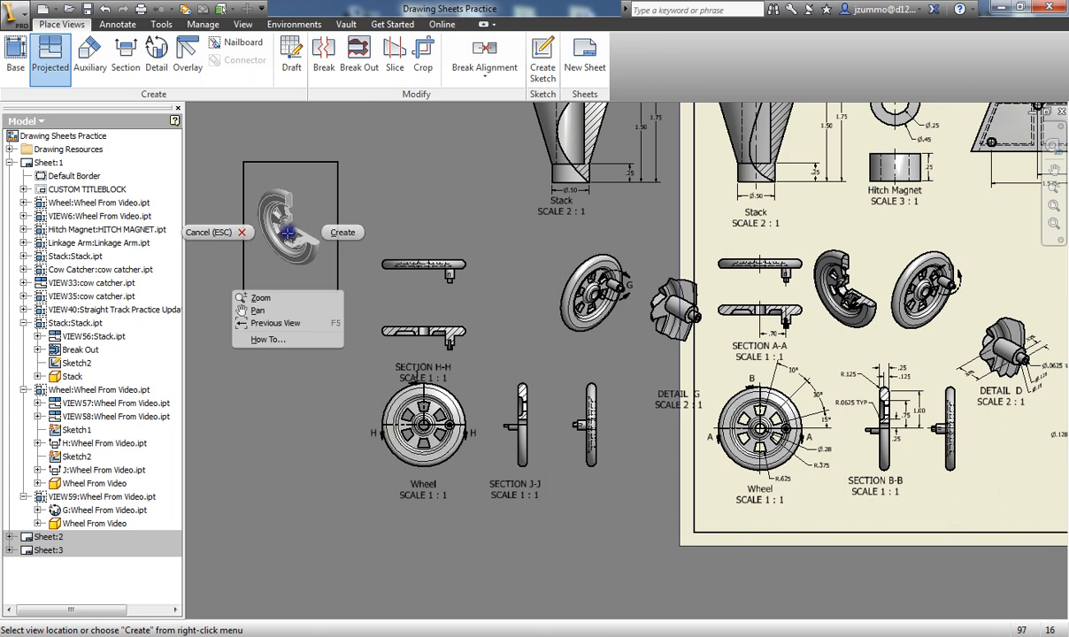
left_click(339, 233)
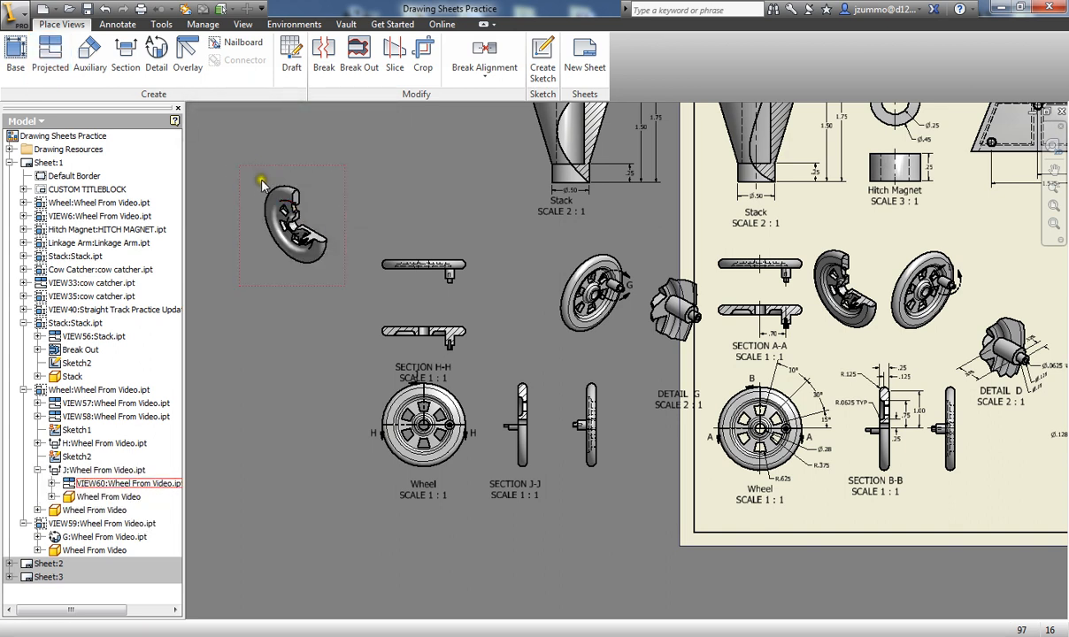
left_click_drag(280, 174, 495, 244)
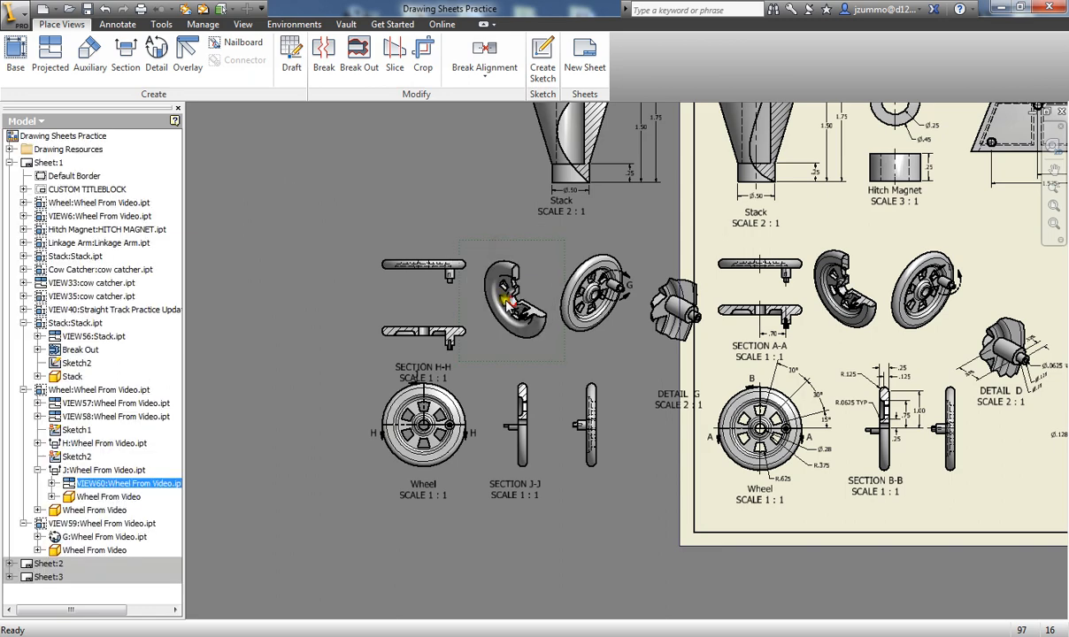
Turn on Hatching in the display options of the quarter-cut isometric wheel view, keeping Orientation from Base enabled
scroll(502, 289, "down", 5)
scroll(502, 289, "up", 6)
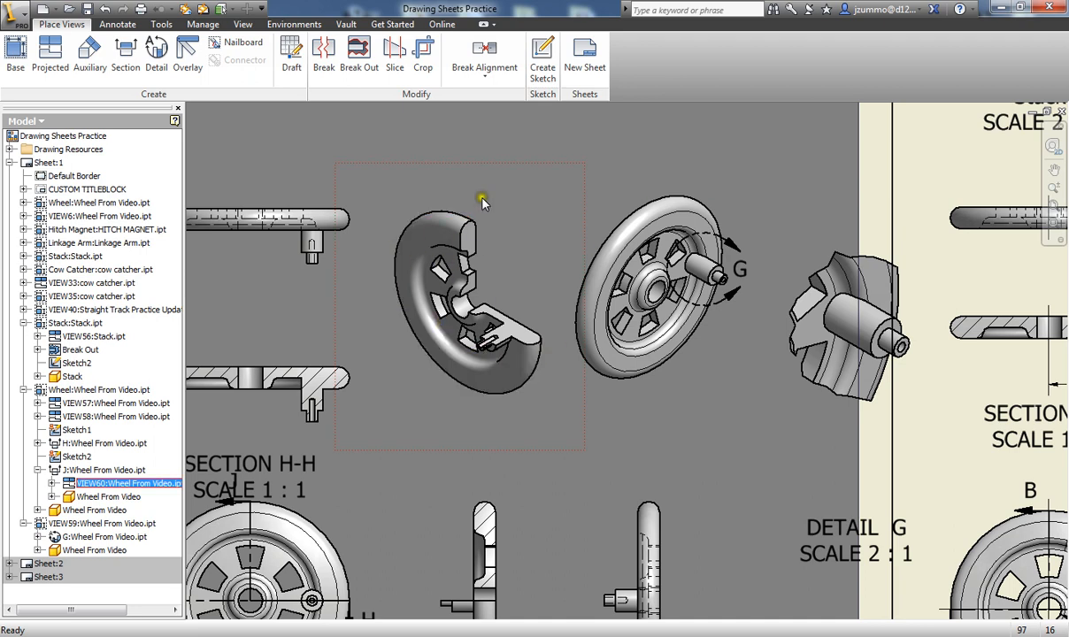
double_click(494, 171)
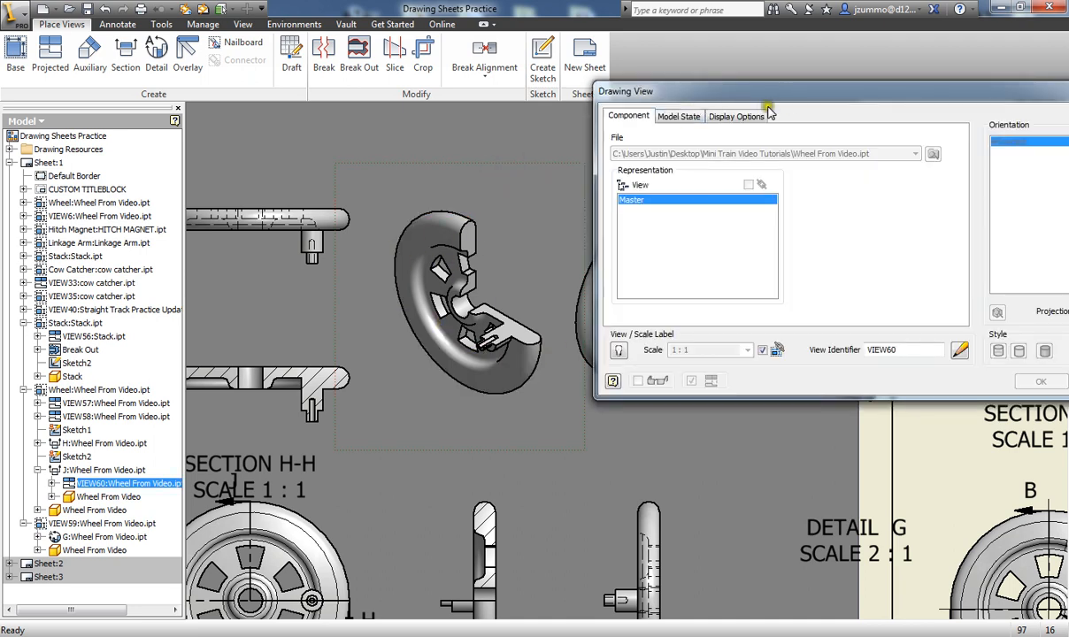
left_click(738, 116)
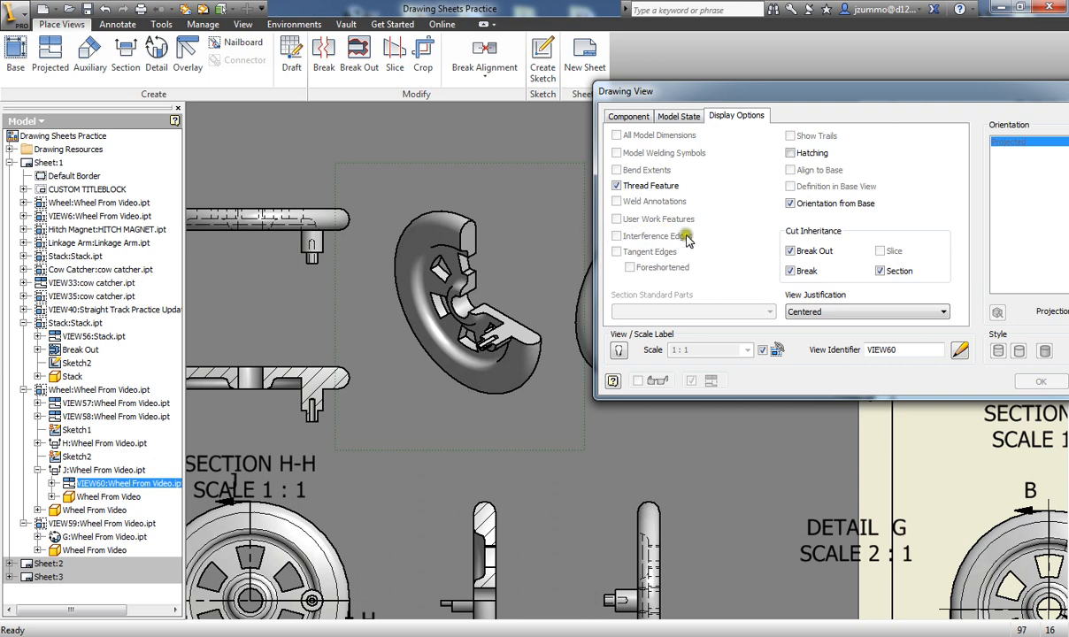
left_click(791, 204)
left_click(793, 204)
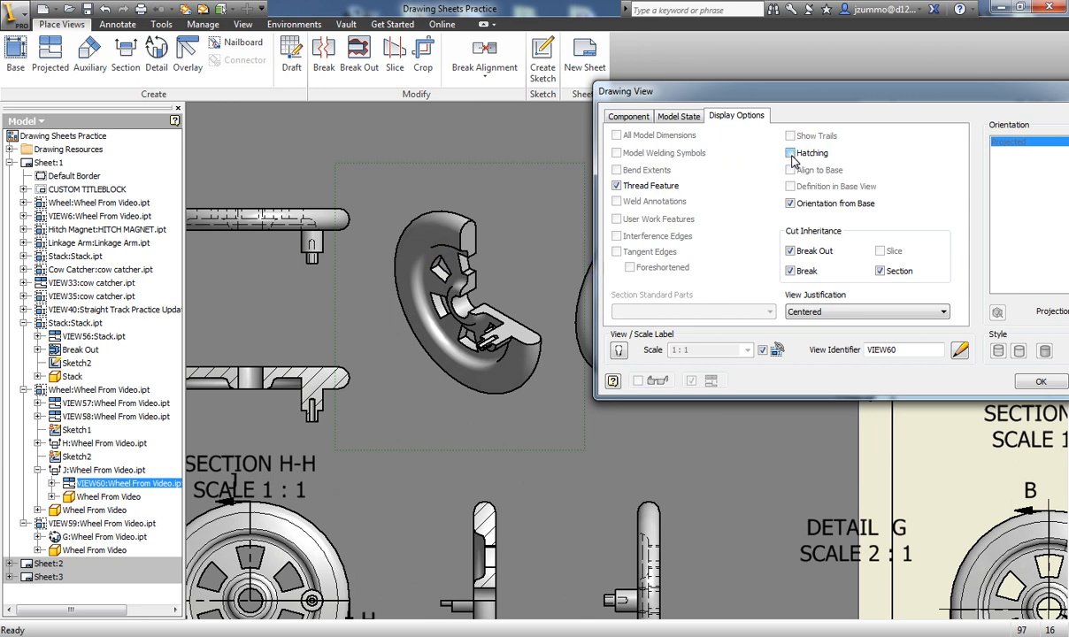
left_click(1041, 381)
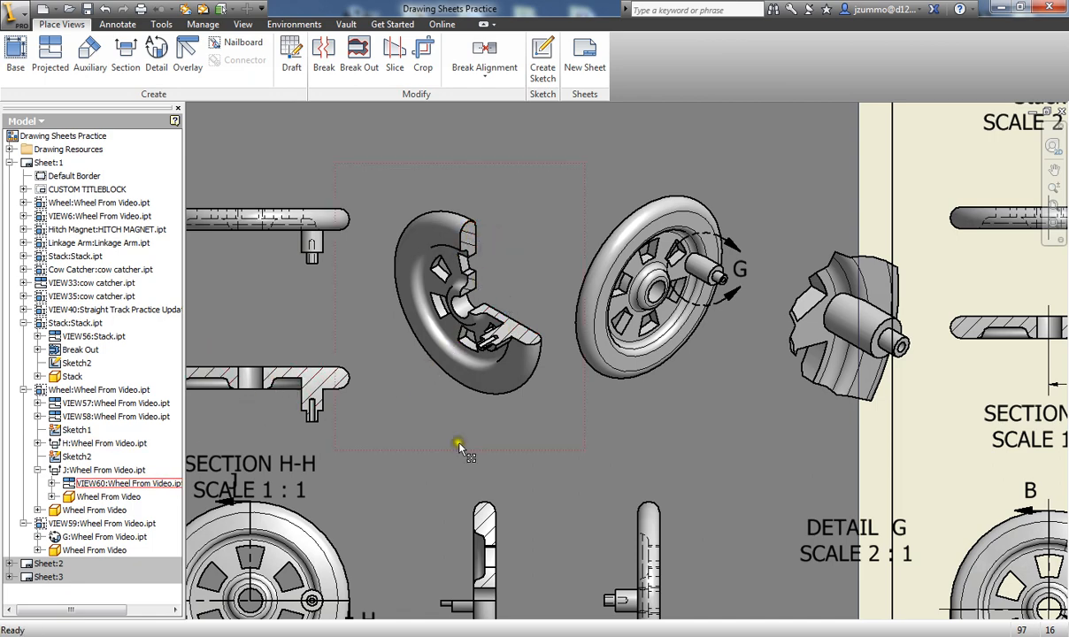
Turn on Tangent Edges in the display options of section view J-J
mouse_move(461, 442)
middle_mouse_down()
mouse_move(672, 313)
mouse_move(634, 320)
middle_mouse_up()
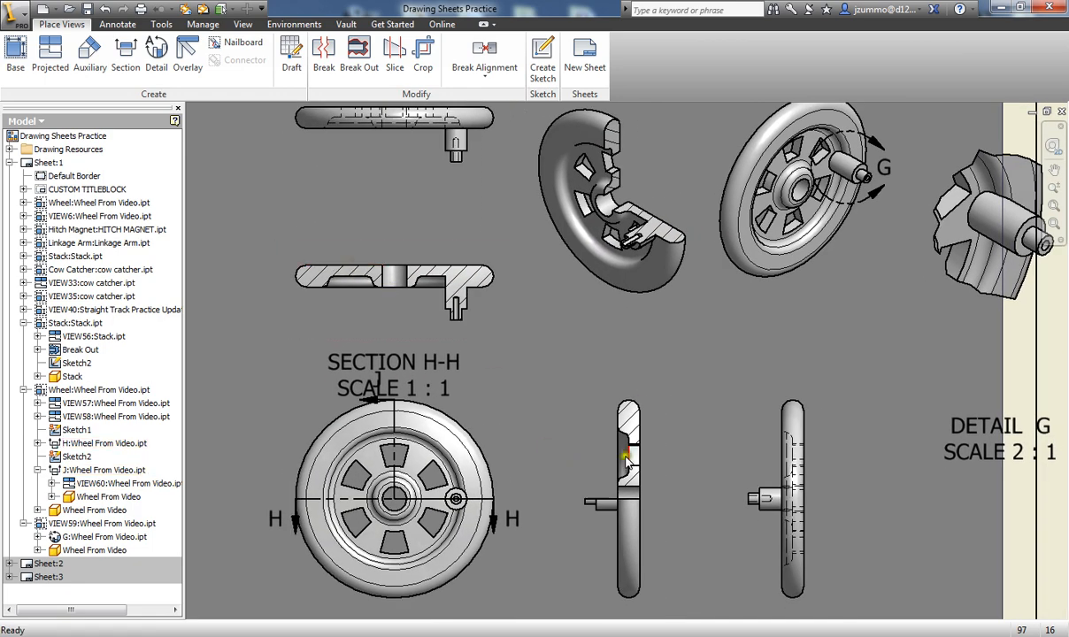
middle_click_drag(680, 407, 607, 381)
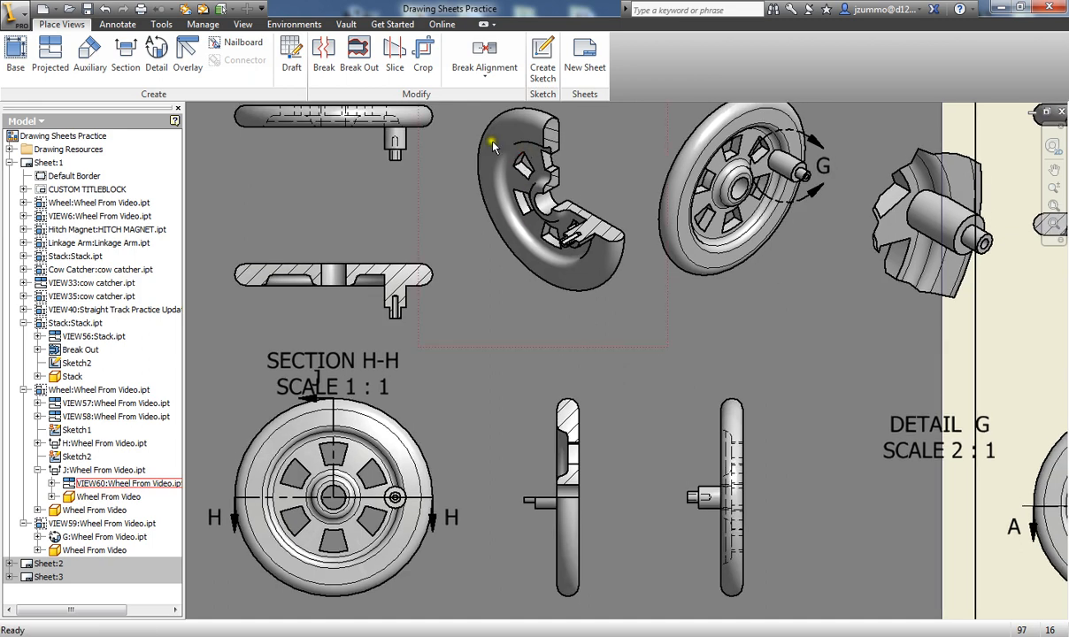
double_click(521, 391)
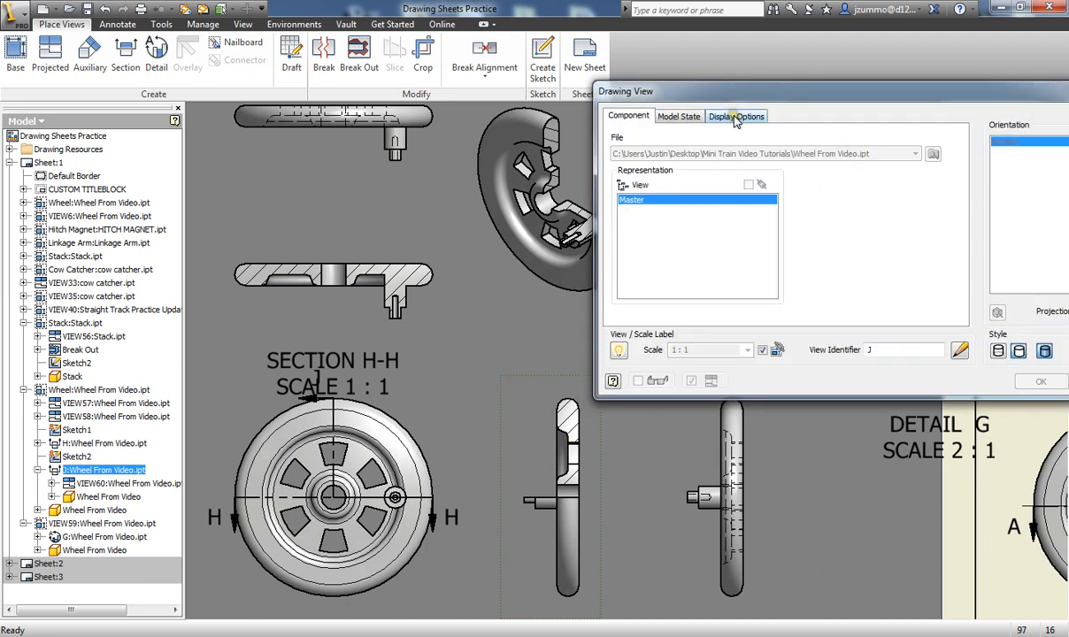
left_click(735, 118)
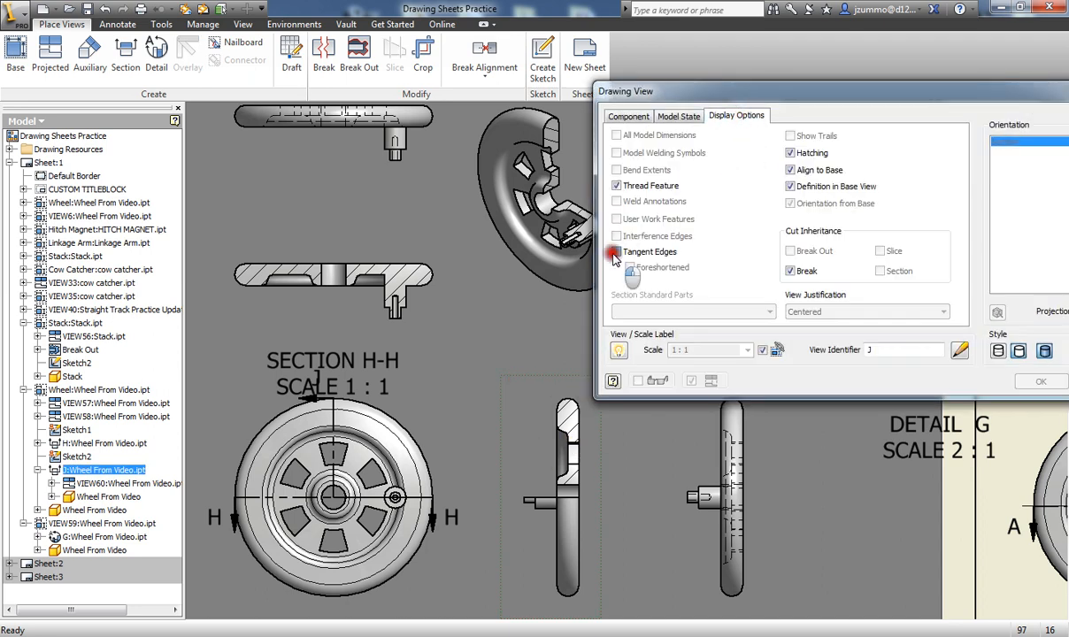
left_click(616, 252)
left_click(1027, 381)
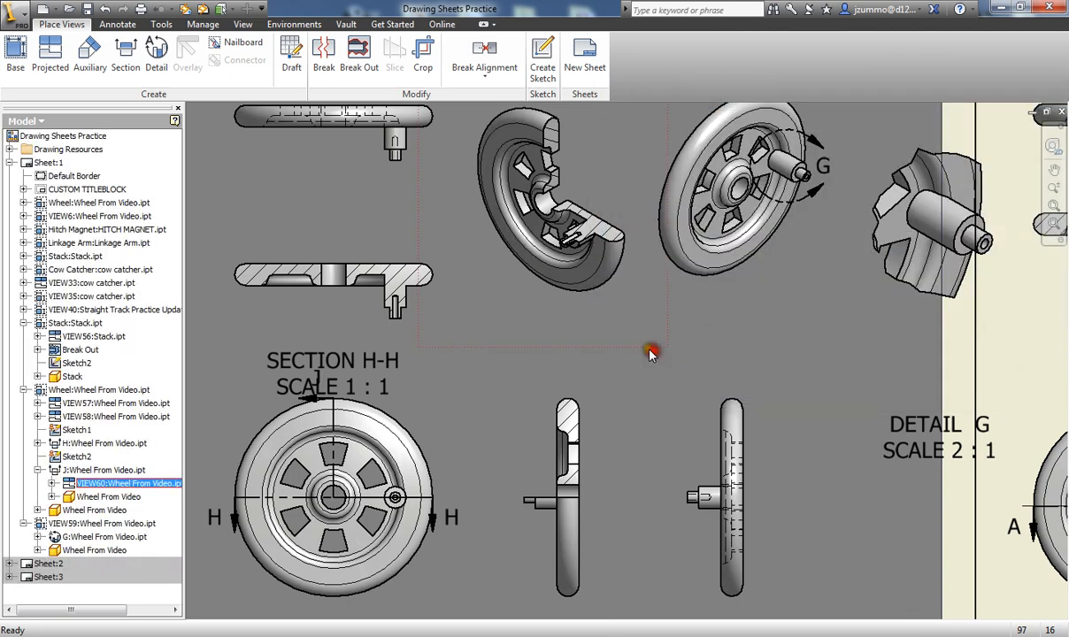
Compare the new wheel views with the finished example on the sheet, and examine the neighboring dimensioned track and linkage arm views
scroll(567, 381, "down", 5)
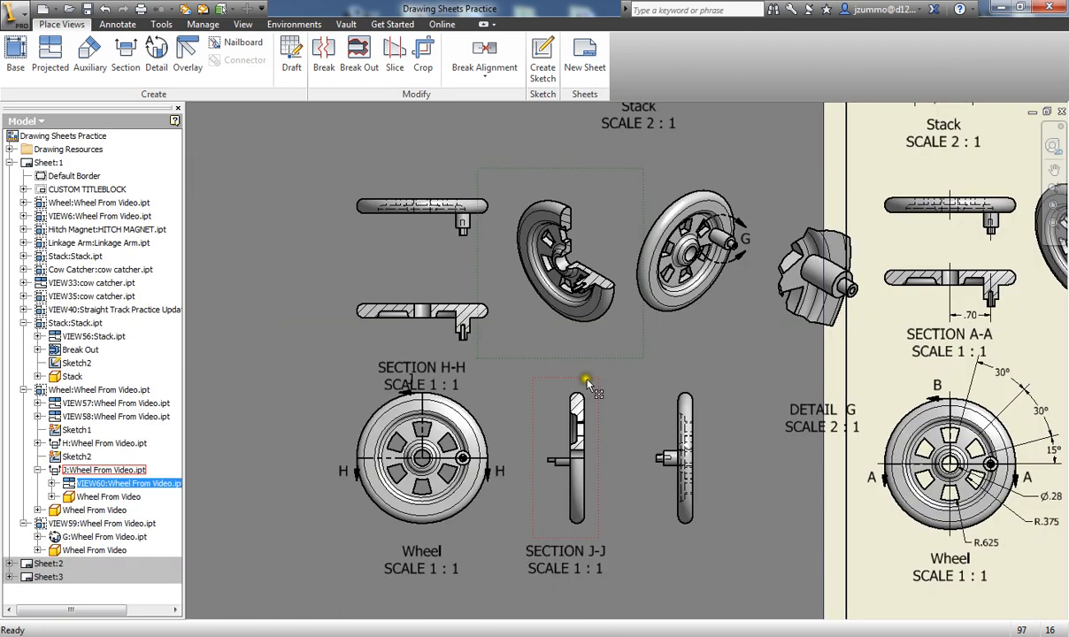
mouse_move(627, 370)
middle_mouse_down()
mouse_move(573, 425)
mouse_move(514, 416)
mouse_move(520, 342)
middle_mouse_up()
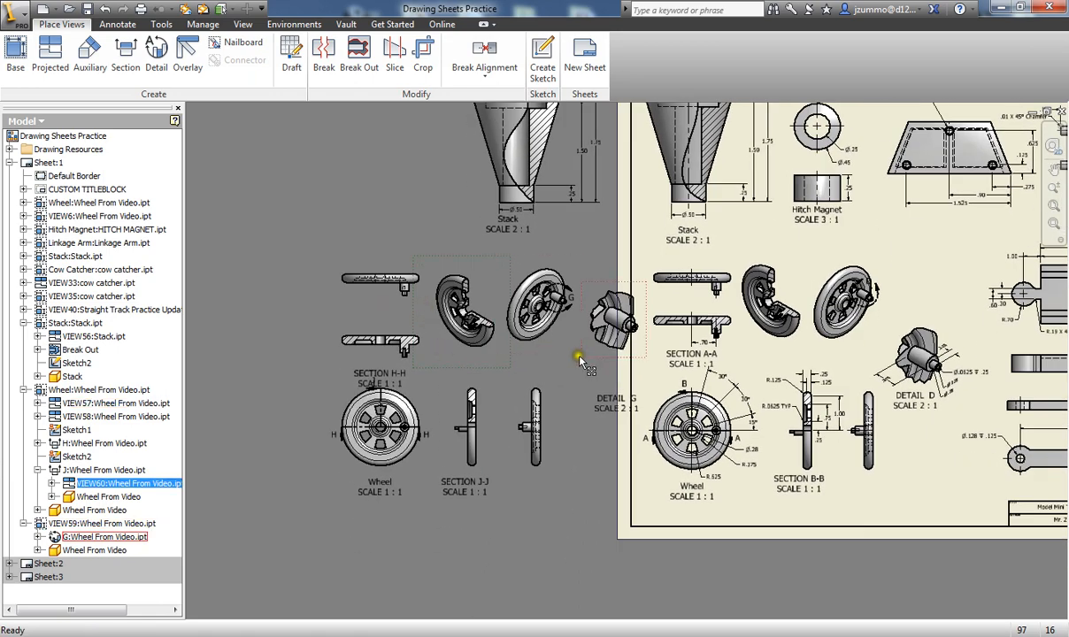
middle_click_drag(732, 329, 700, 322)
scroll(700, 322, "up", 4)
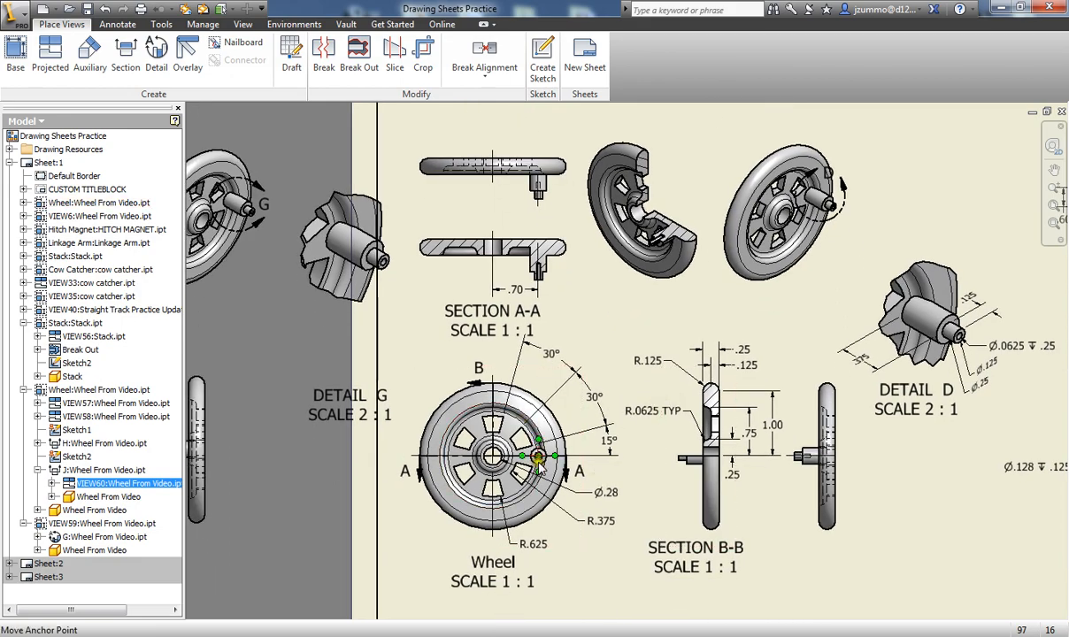
scroll(752, 456, "down", 3)
middle_click_drag(831, 456, 480, 458)
middle_click_drag(707, 453, 639, 434)
scroll(733, 460, "down", 3)
scroll(741, 453, "up", 9)
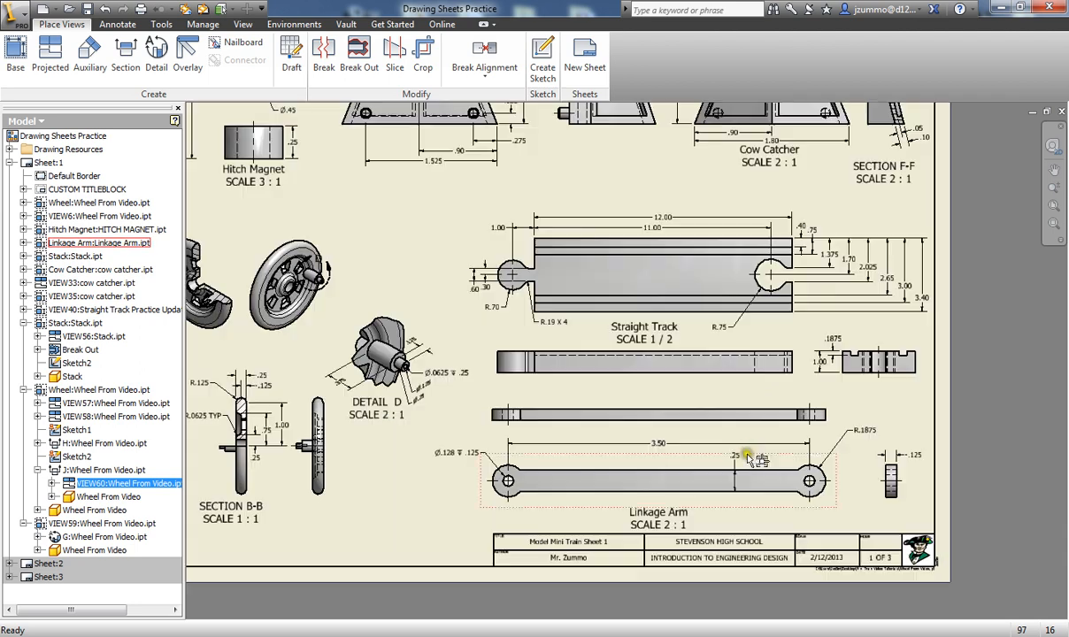
middle_click_drag(750, 453, 697, 422)
scroll(641, 465, "down", 3)
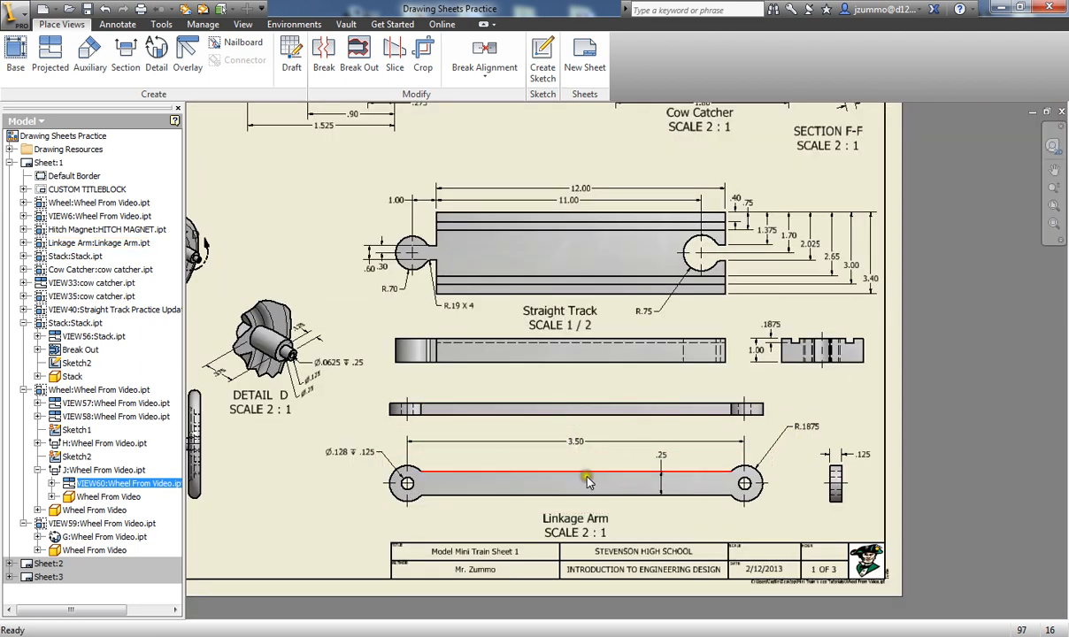
Examine the linkage arm views and the precision and tolerance settings of the arm's hole note
middle_click_drag(466, 386, 520, 379)
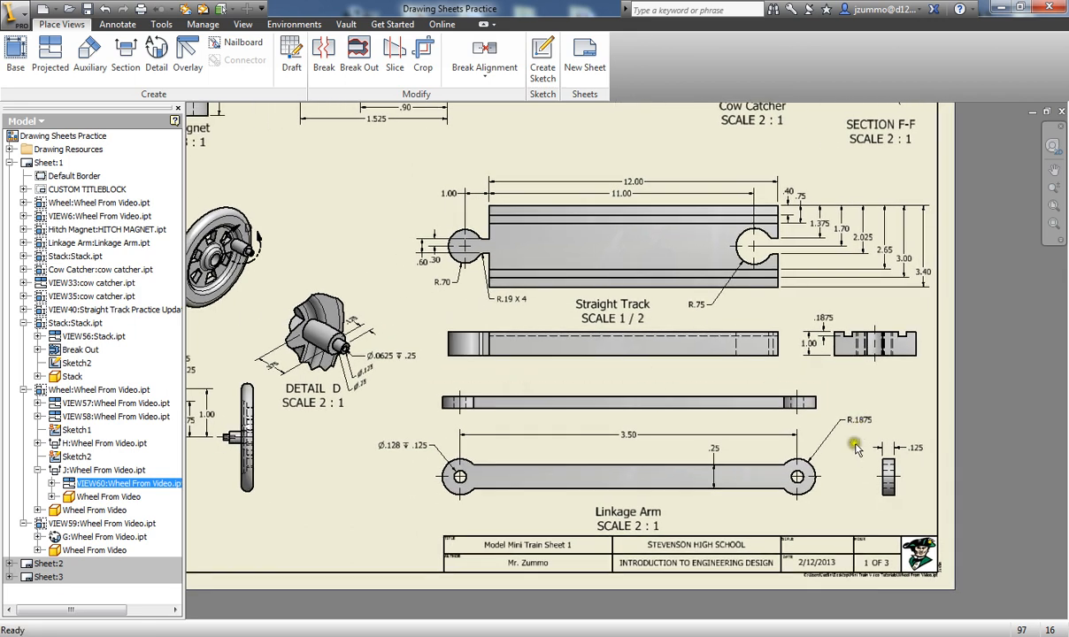
scroll(818, 475, "up", 3)
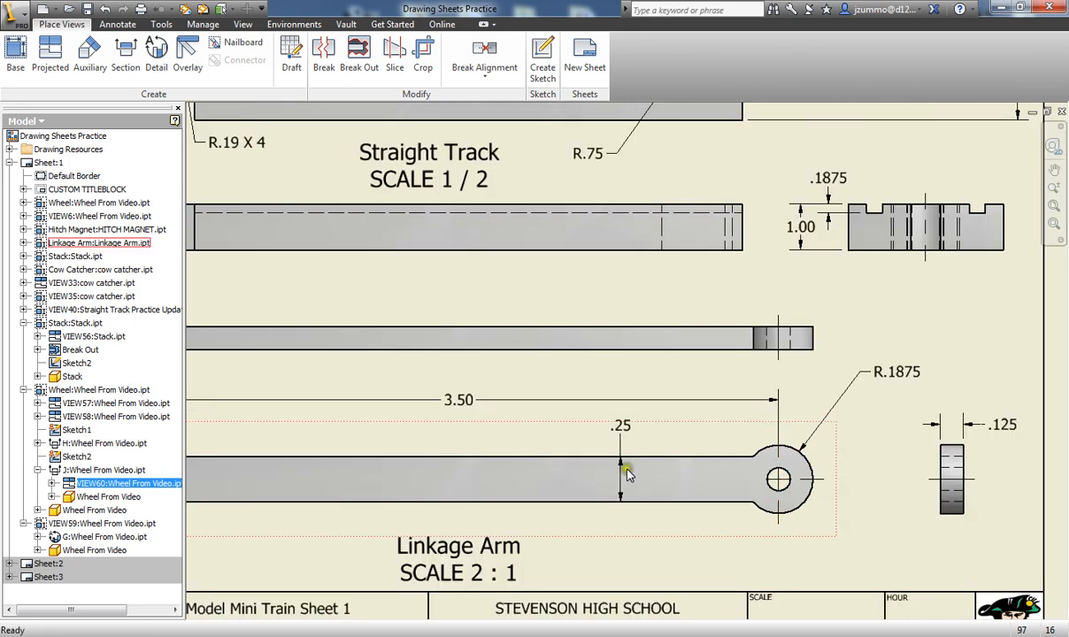
scroll(626, 475, "down", 5)
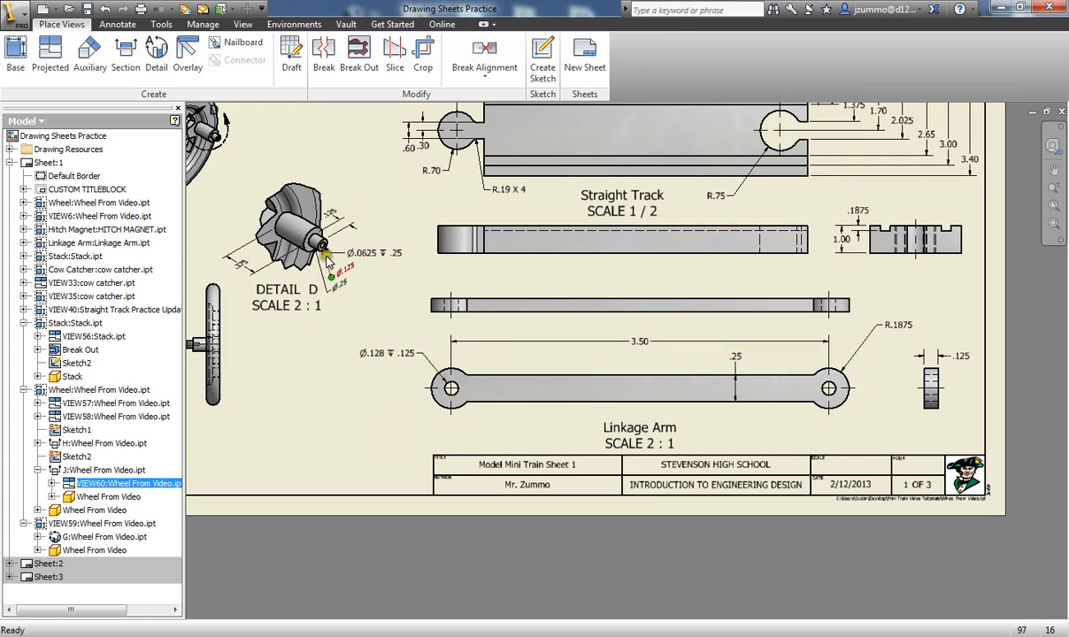
left_click(117, 24)
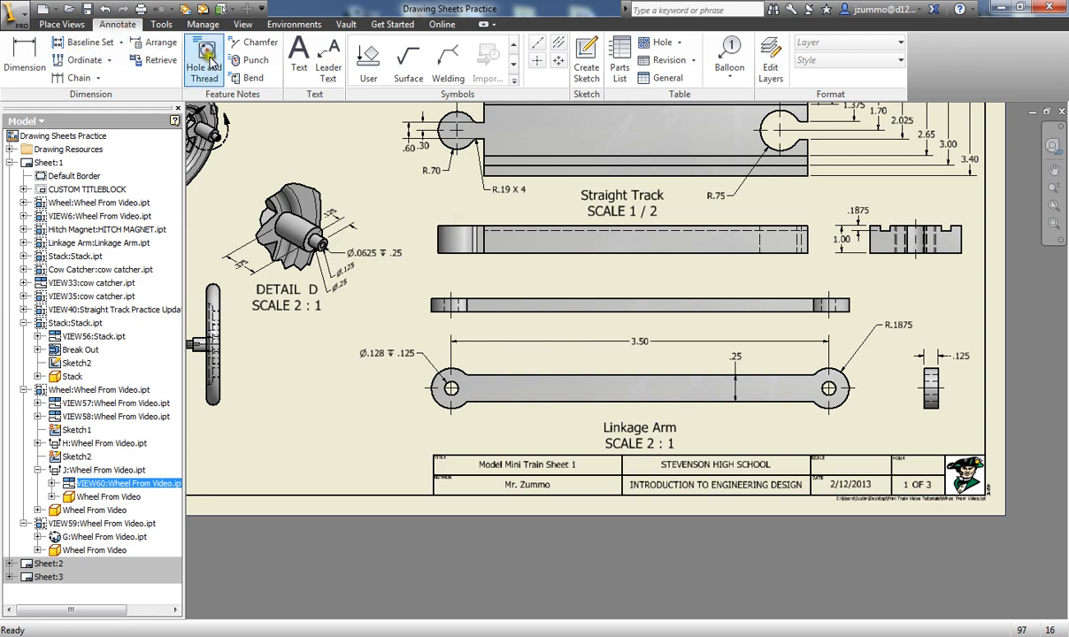
double_click(392, 353)
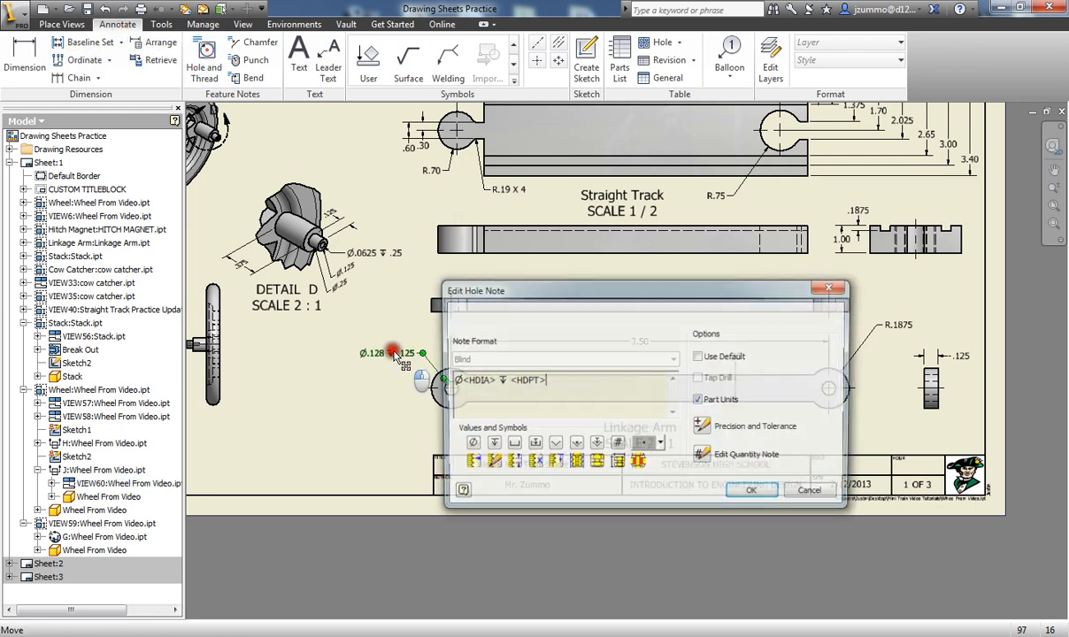
left_click(704, 427)
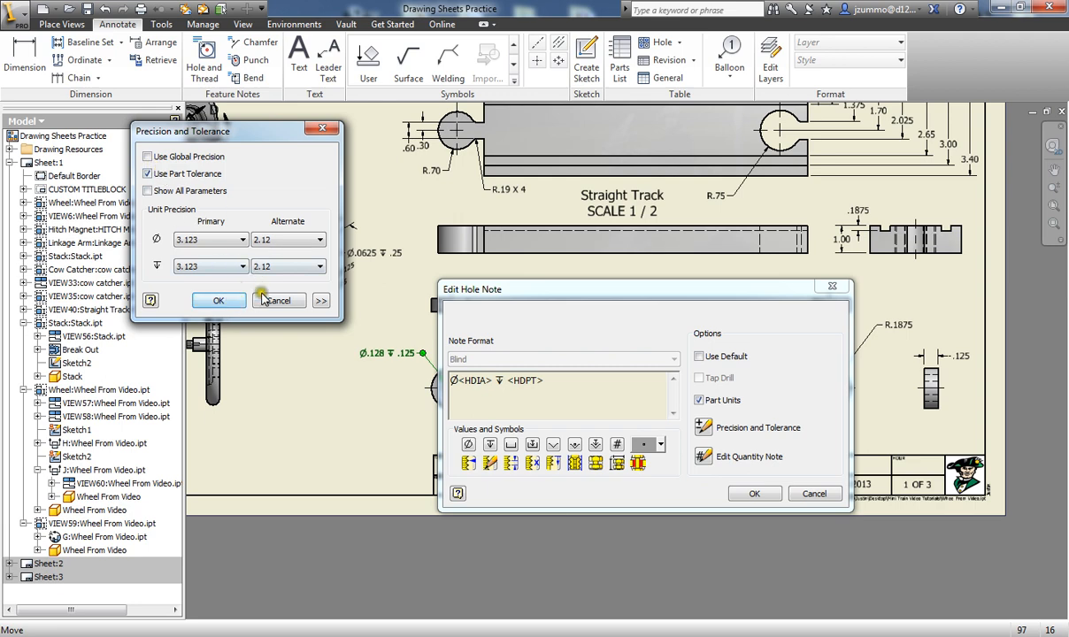
left_click(278, 300)
left_click(801, 492)
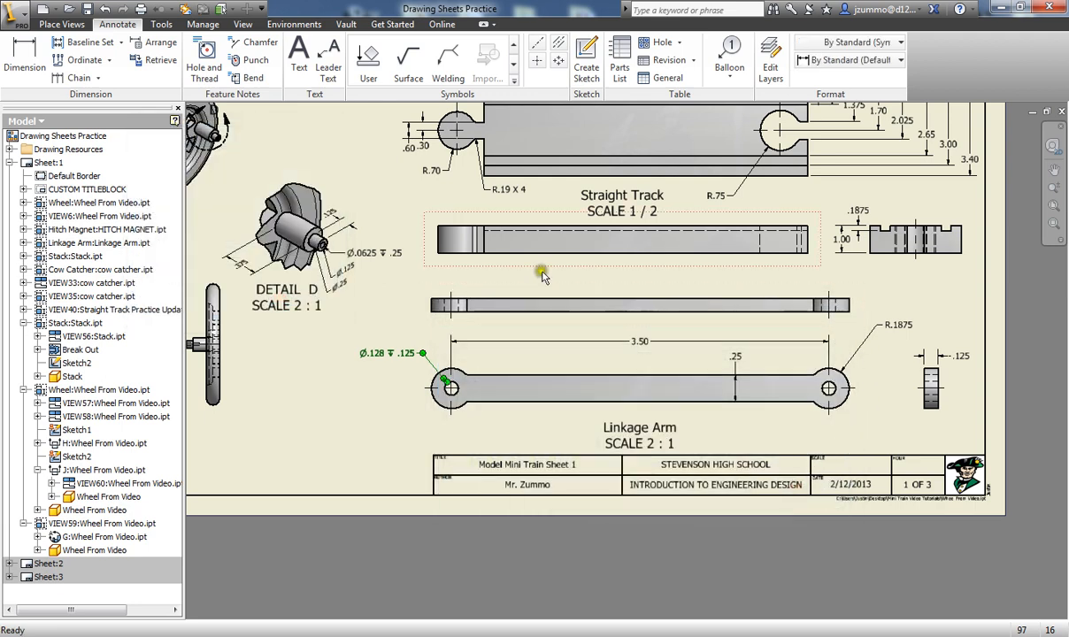
Add a radius dimension to the rounded right end of the linkage arm's front view, beside the existing radius dimension
left_click(24, 57)
left_click(846, 381)
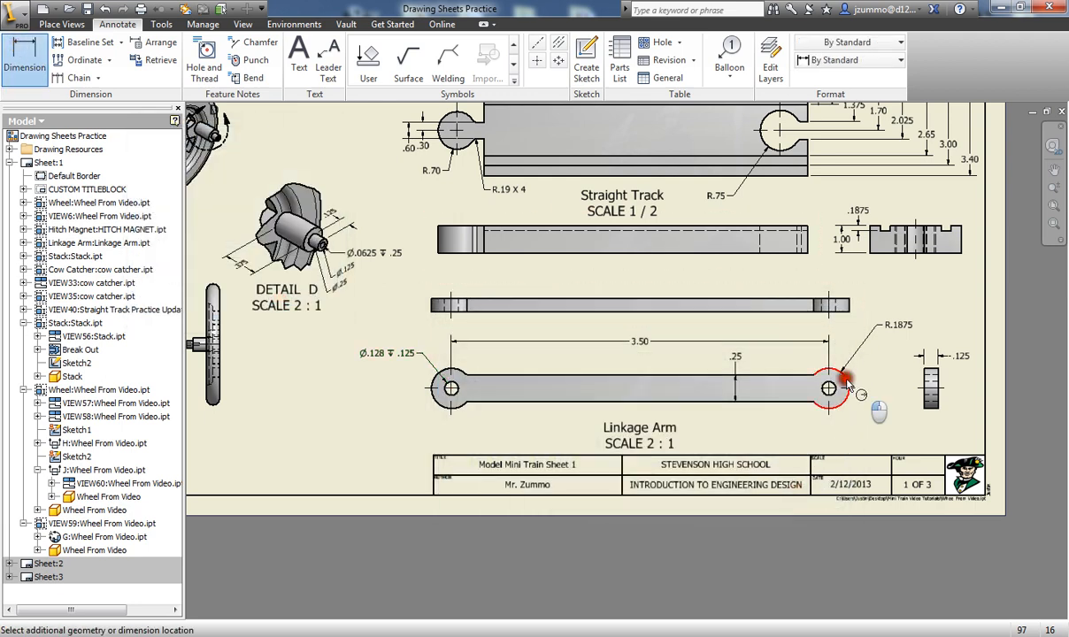
left_click(874, 369)
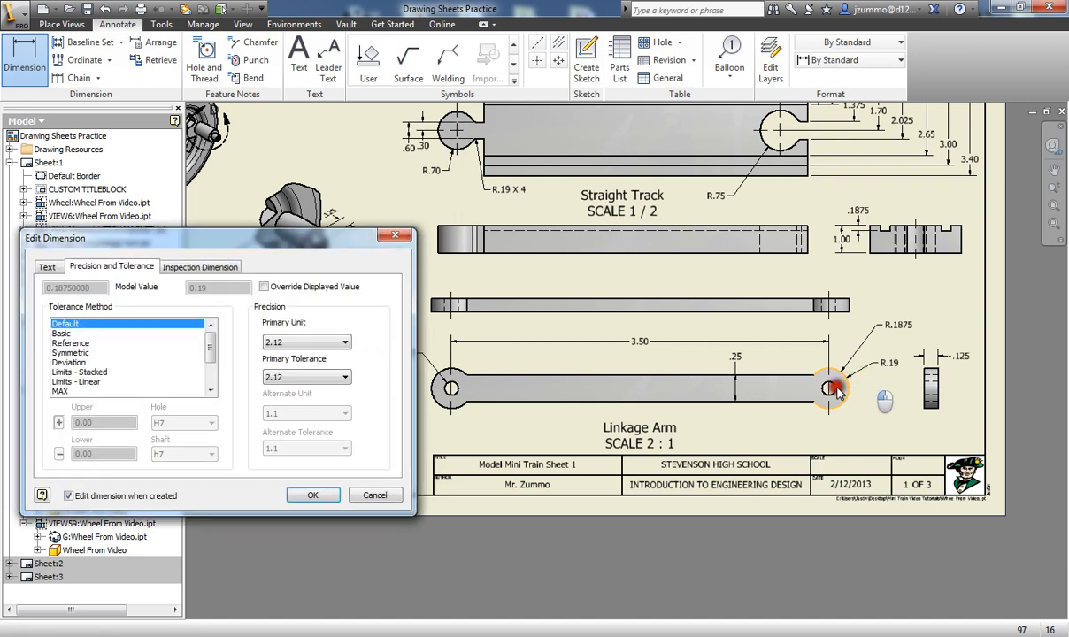
left_click(315, 497)
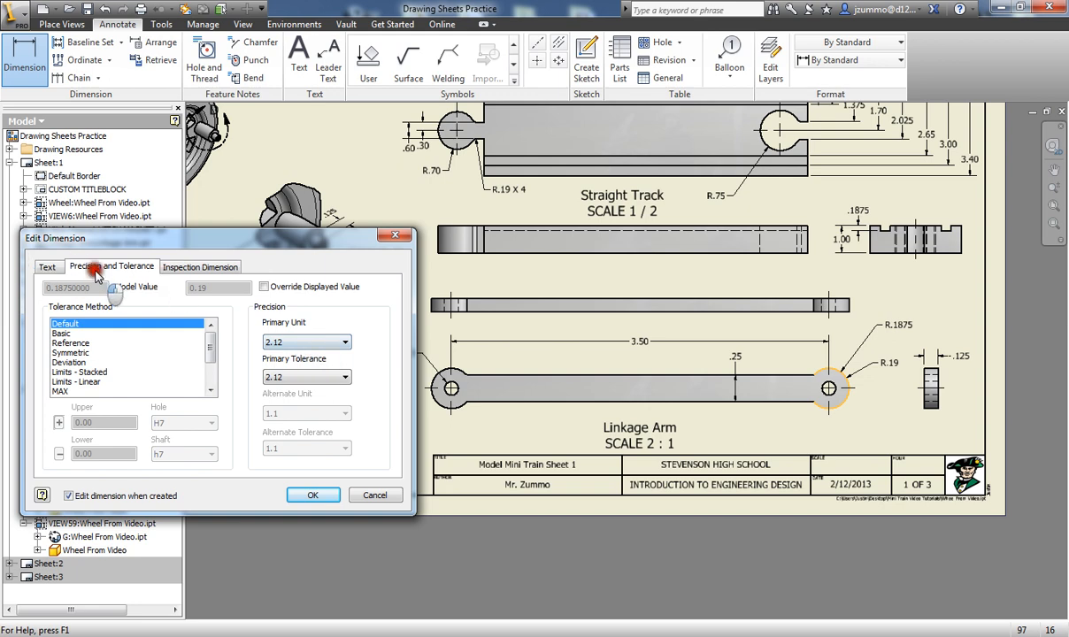
Set the new linkage arm radius dimension's primary unit precision to 4.1234 and its primary tolerance precision to 3.123
left_click(301, 342)
left_click(300, 385)
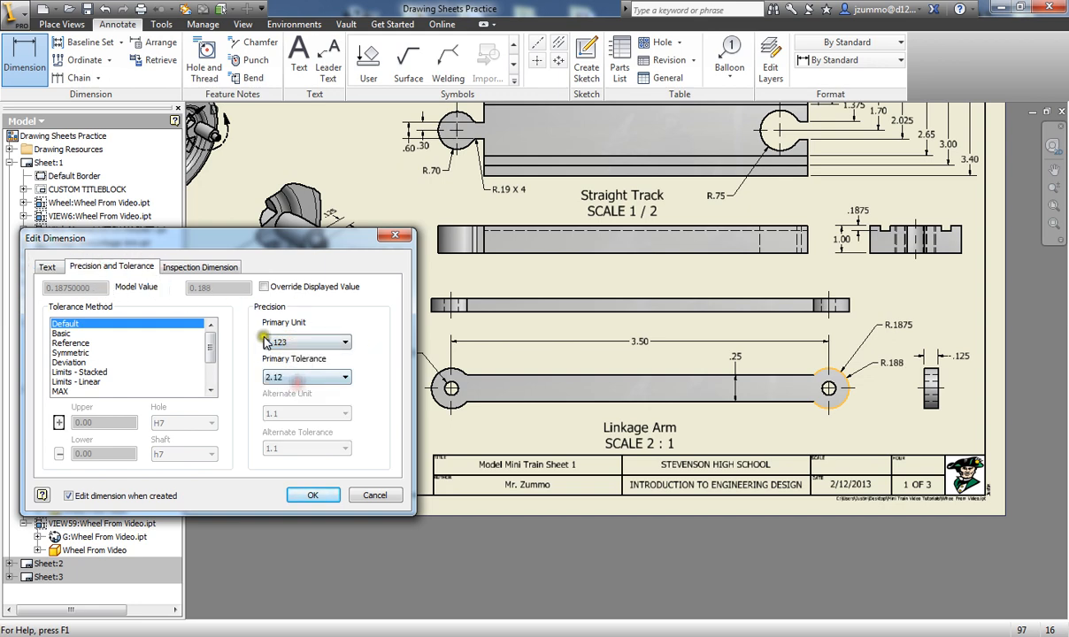
left_click(273, 377)
left_click(295, 421)
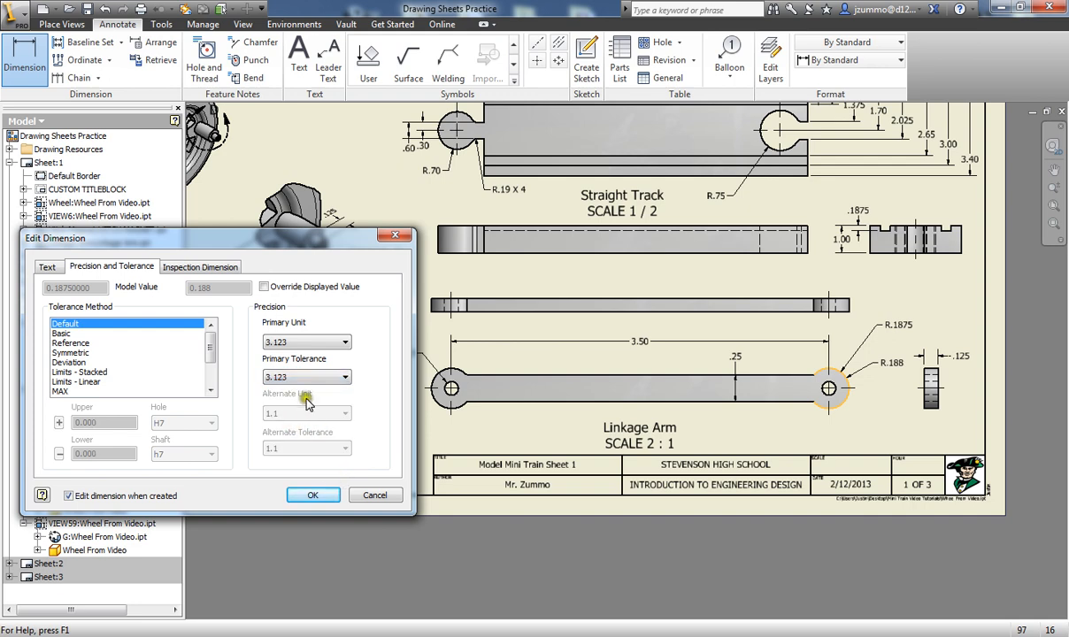
left_click(294, 344)
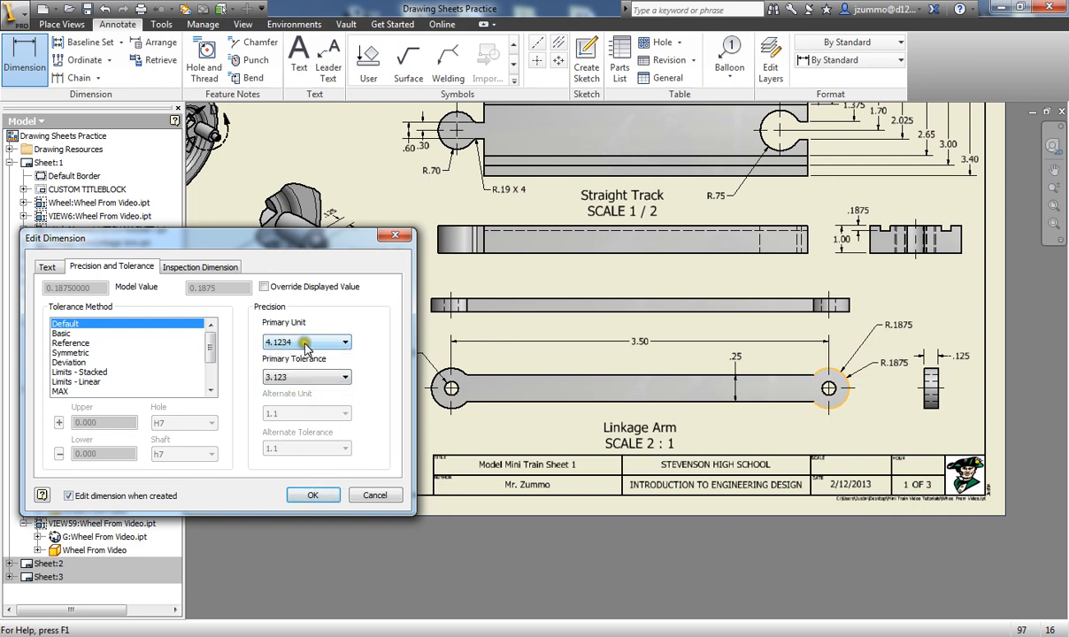
left_click(312, 497)
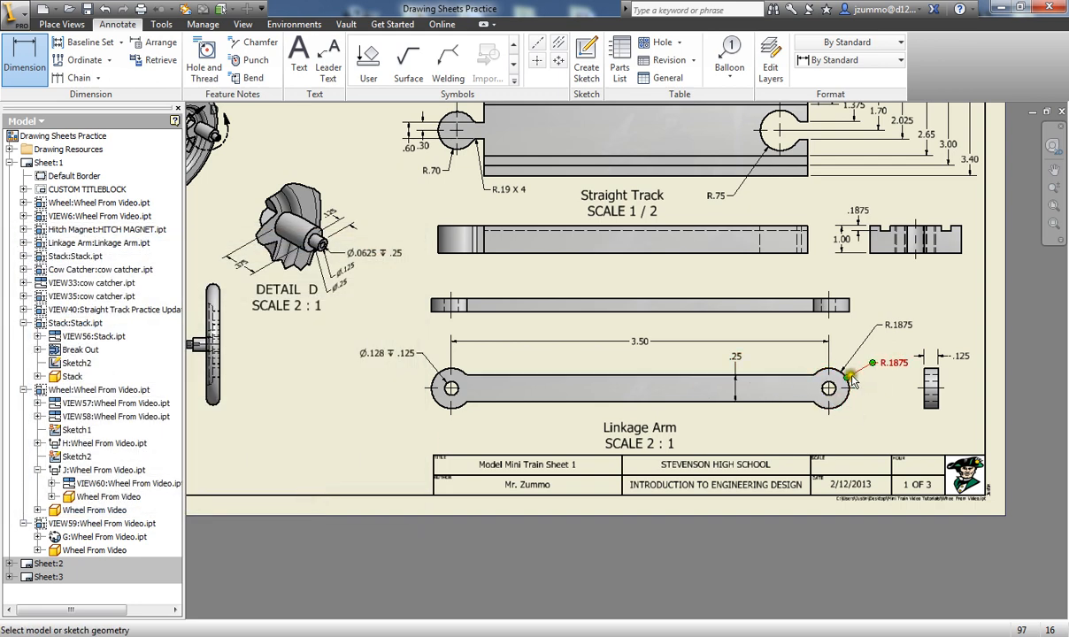
Reopen the linkage arm's new radius dimension and review its precision and tolerance settings
left_click(882, 404)
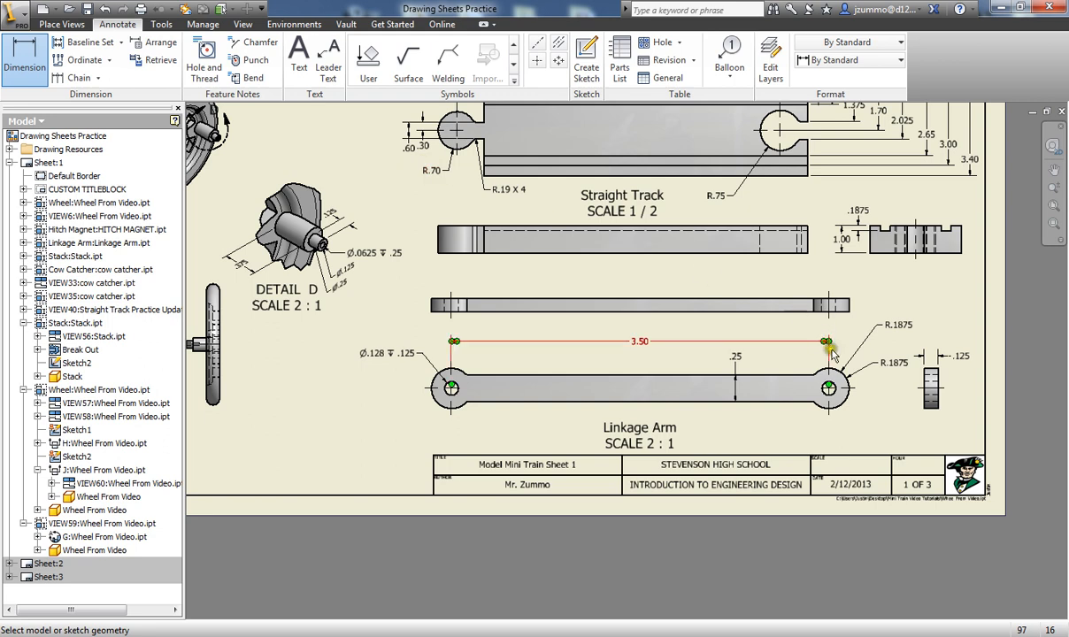
left_click(892, 364)
double_click(892, 365)
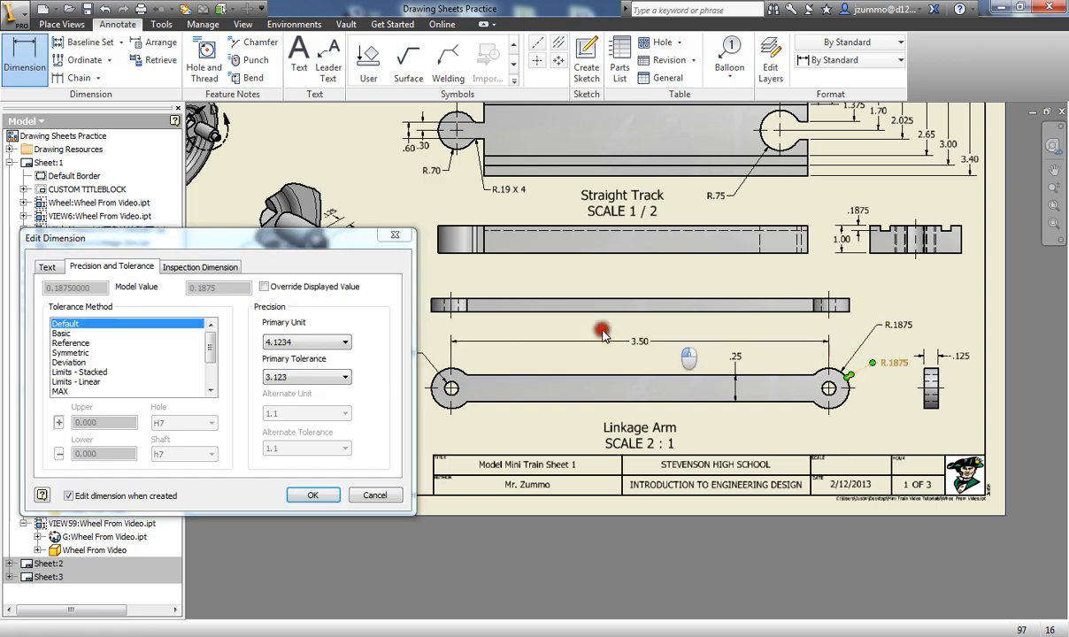
left_click(111, 270)
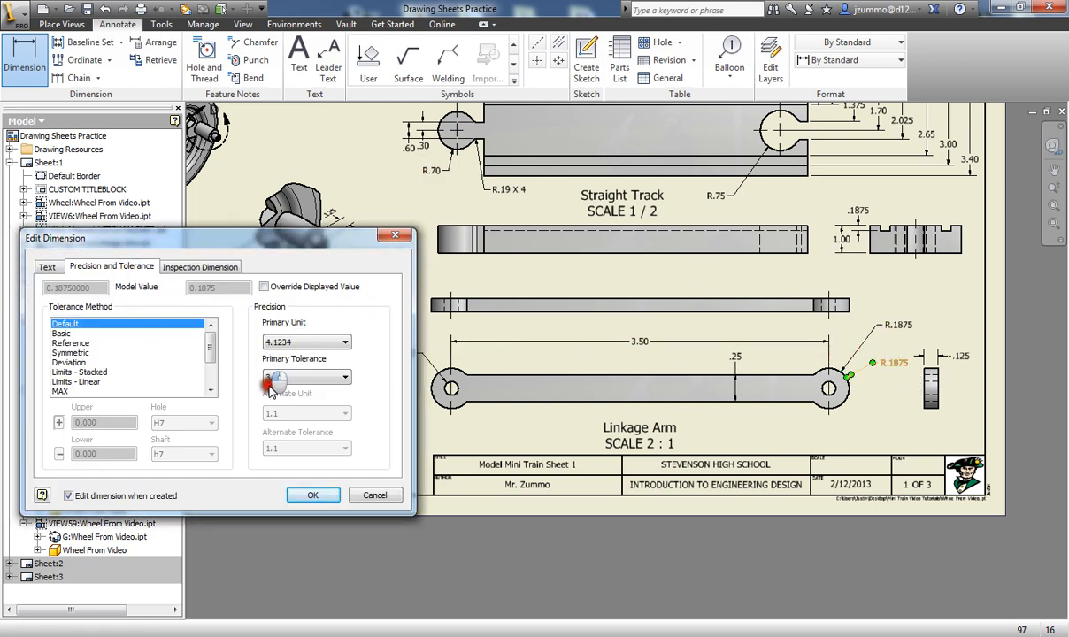
left_click(317, 495)
Examine the dimensioned straight track, hitch magnet, stack and cow catcher views on the sheet
middle_click_drag(427, 235, 412, 374)
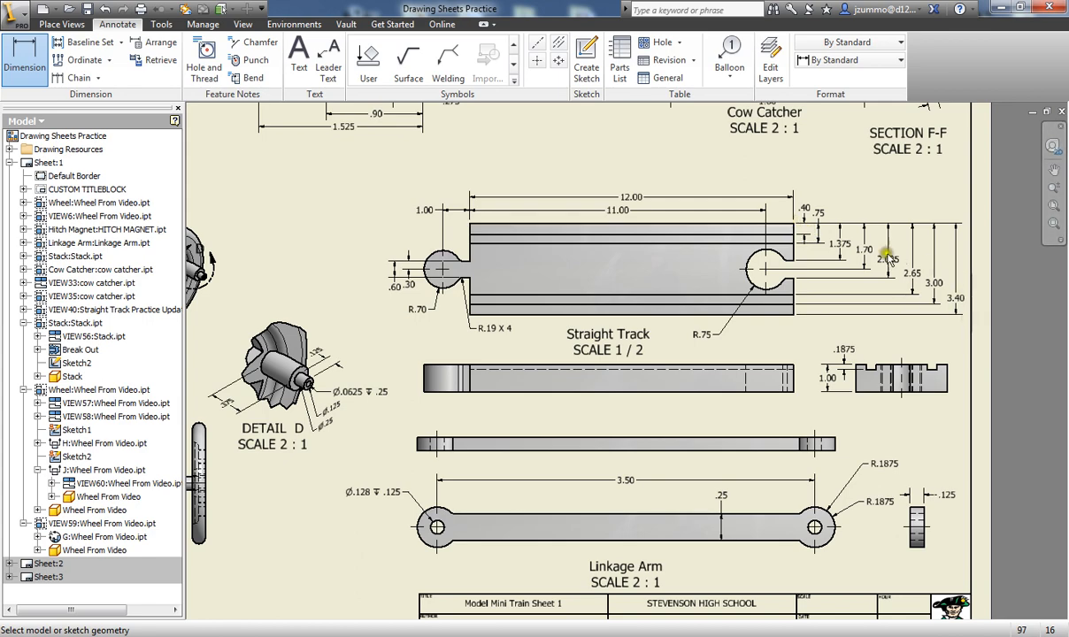
middle_click_drag(807, 205, 823, 425)
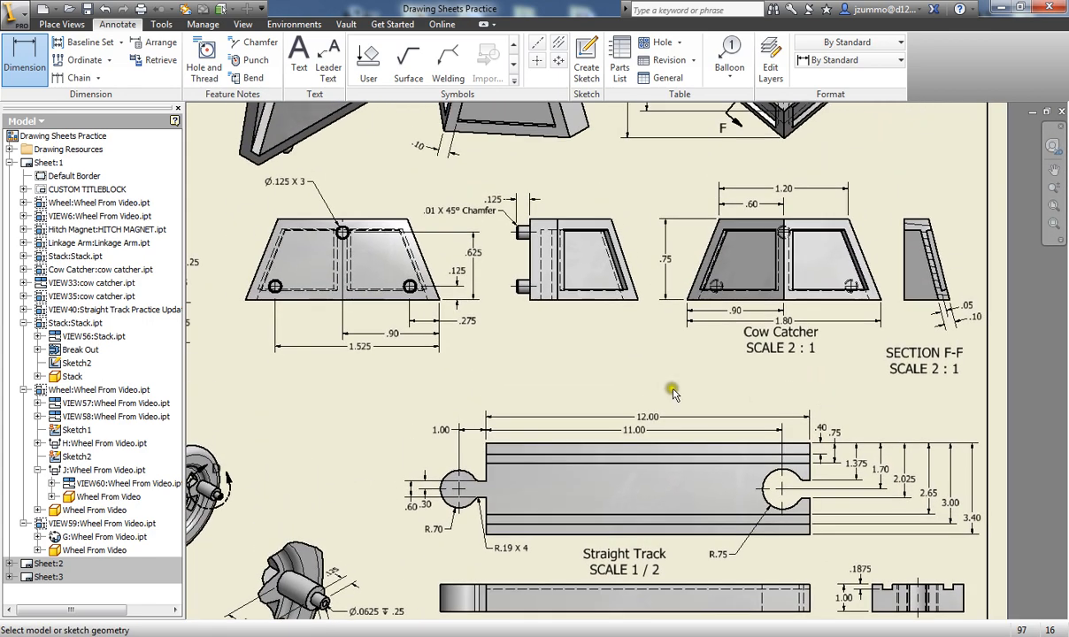
middle_click_drag(669, 377, 647, 237)
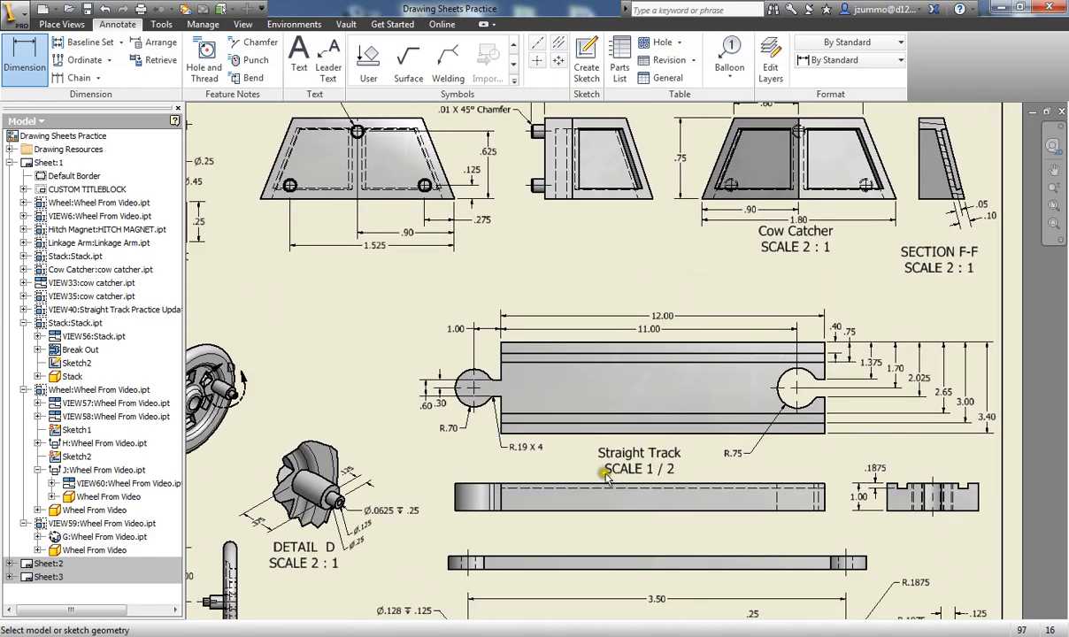
scroll(347, 467, "down", 3)
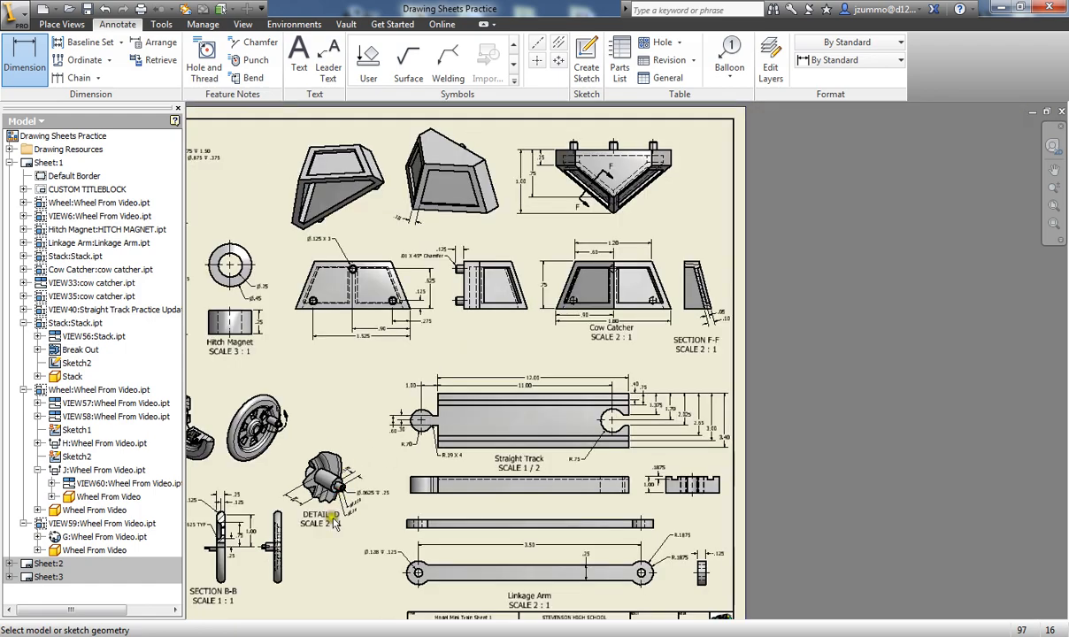
middle_click_drag(288, 520, 484, 374)
mouse_move(516, 325)
middle_mouse_down()
mouse_move(574, 383)
mouse_move(757, 387)
mouse_move(287, 499)
mouse_move(401, 488)
middle_mouse_up()
scroll(254, 338, "down", 3)
scroll(301, 314, "up", 6)
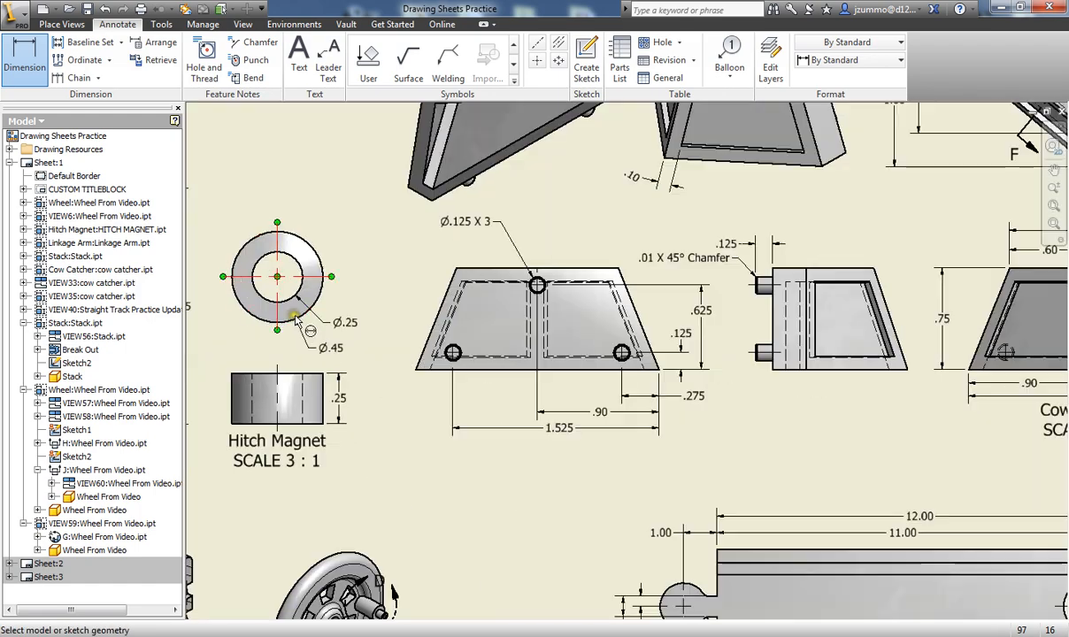
middle_click_drag(389, 357, 533, 369)
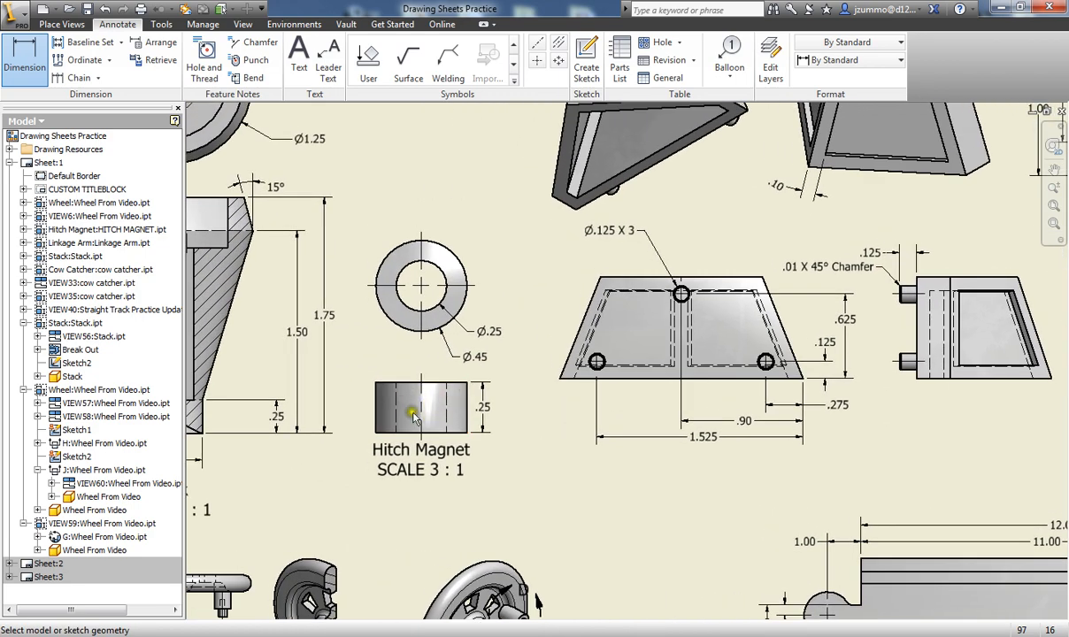
scroll(531, 419, "down", 3)
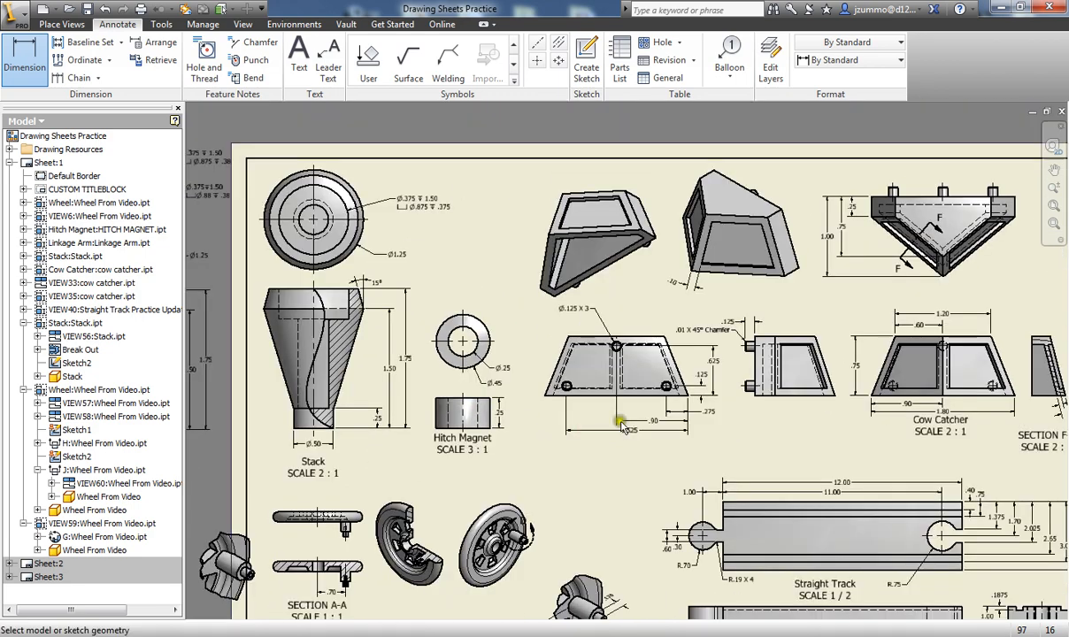
middle_click_drag(758, 393, 519, 396)
scroll(580, 447, "down", 3)
scroll(519, 395, "up", 1)
scroll(575, 407, "up", 1)
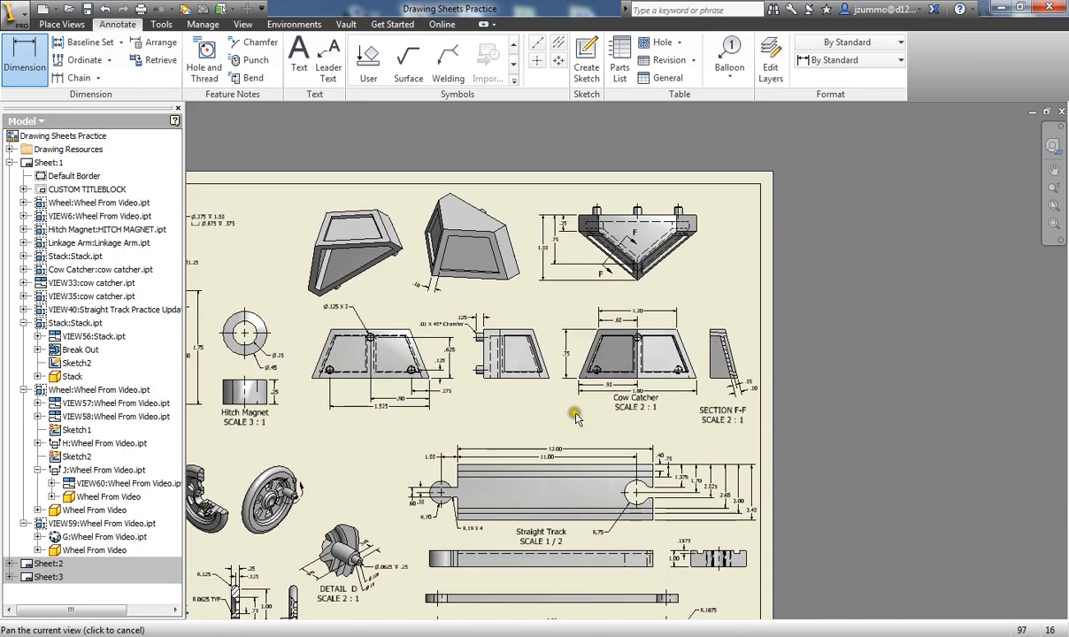
left_click(21, 57)
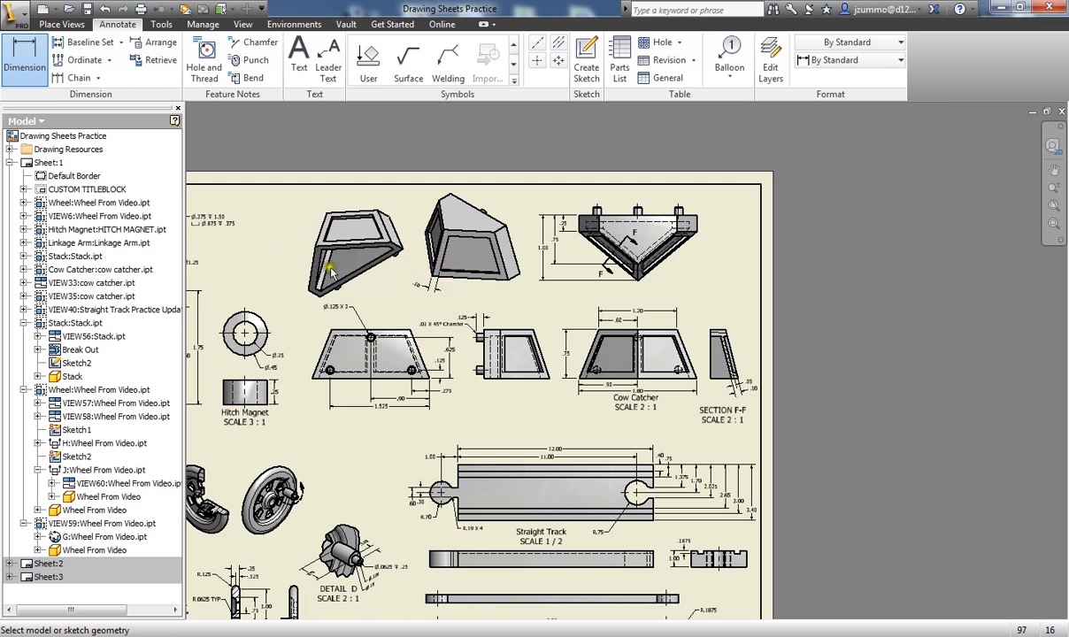
left_click(61, 24)
left_click(16, 53)
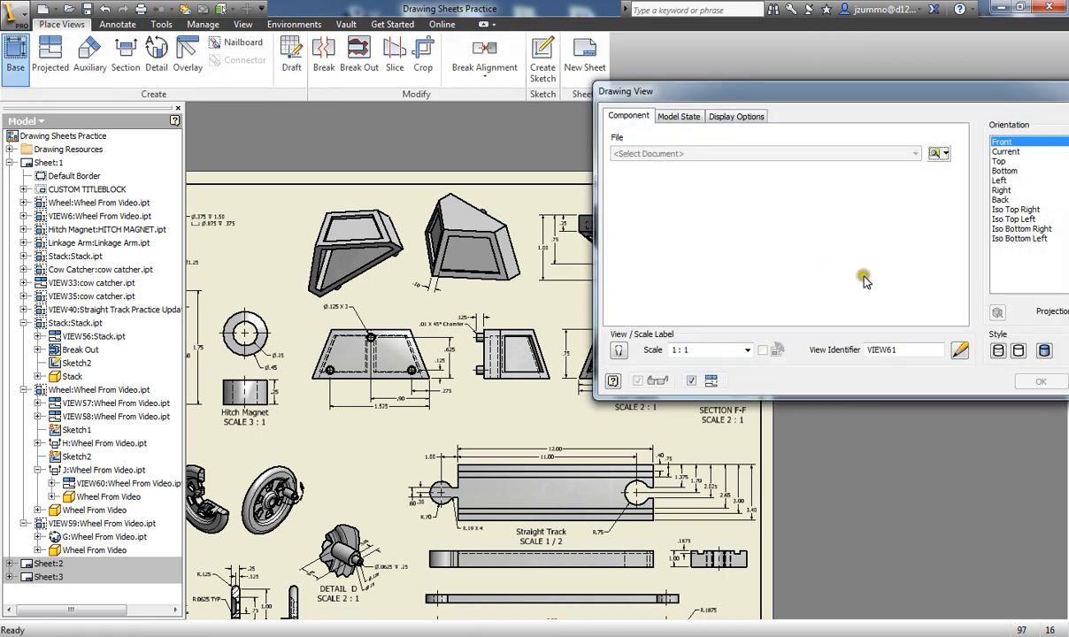
left_click_drag(938, 92, 459, 156)
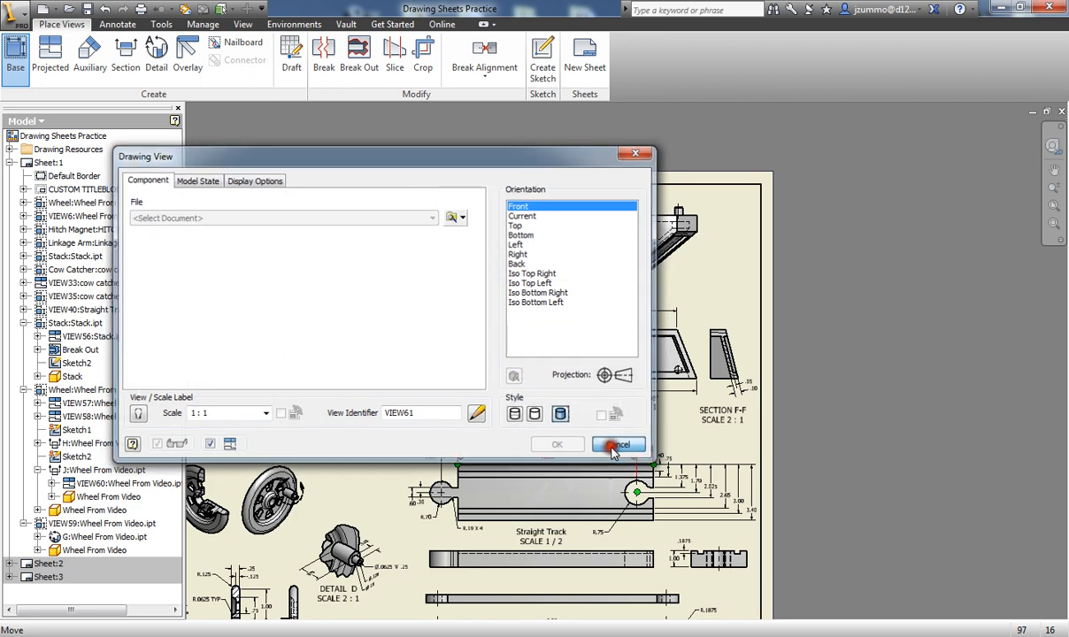
left_click(623, 444)
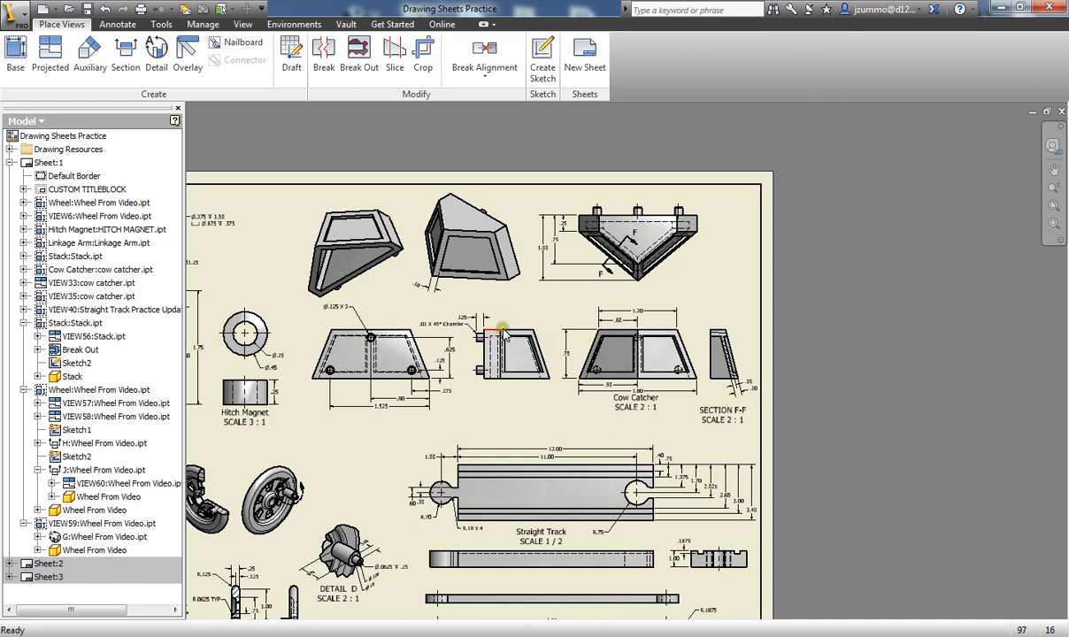
Draw an angled section line on the cow catcher's top view, crossing the left slanted face perpendicular to it and beside section line F-F
scroll(728, 403, "up", 2)
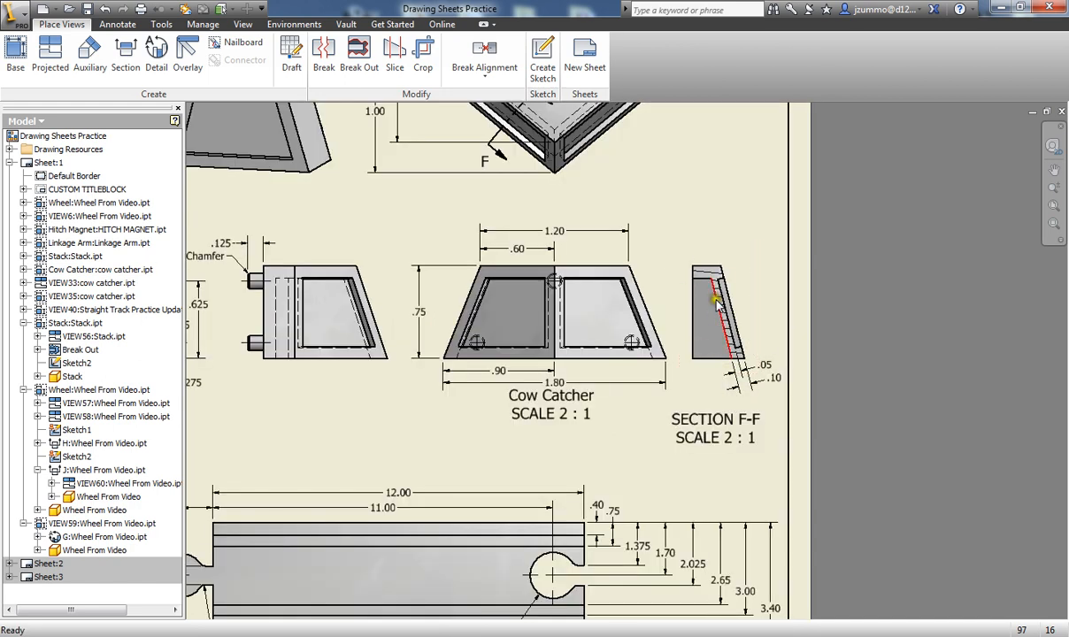
middle_click_drag(660, 203, 671, 323)
scroll(571, 262, "up", 2)
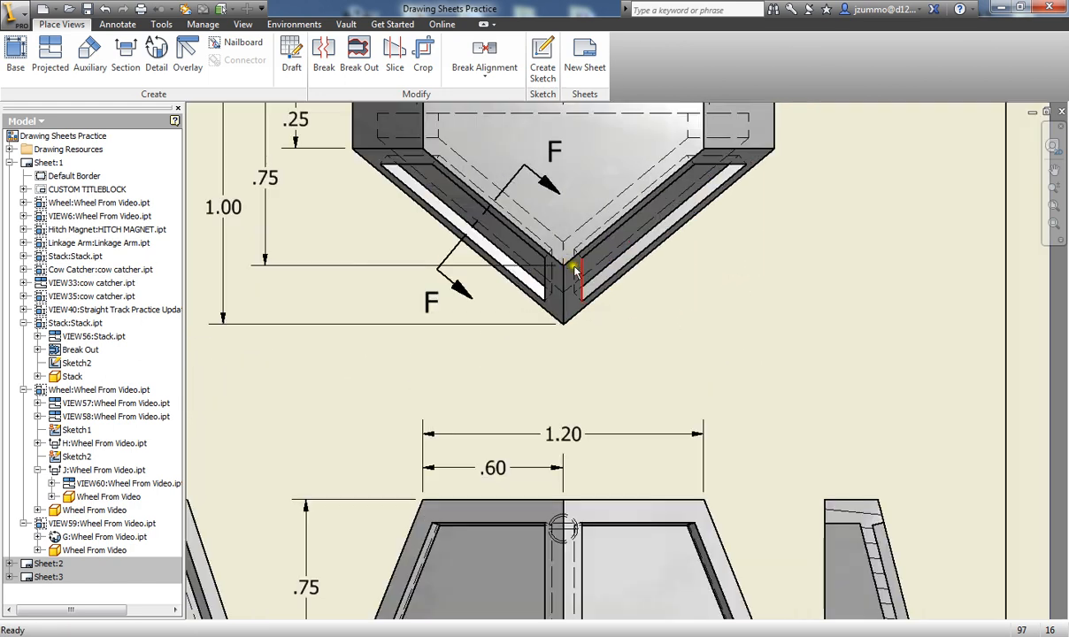
scroll(504, 208, "down", 2)
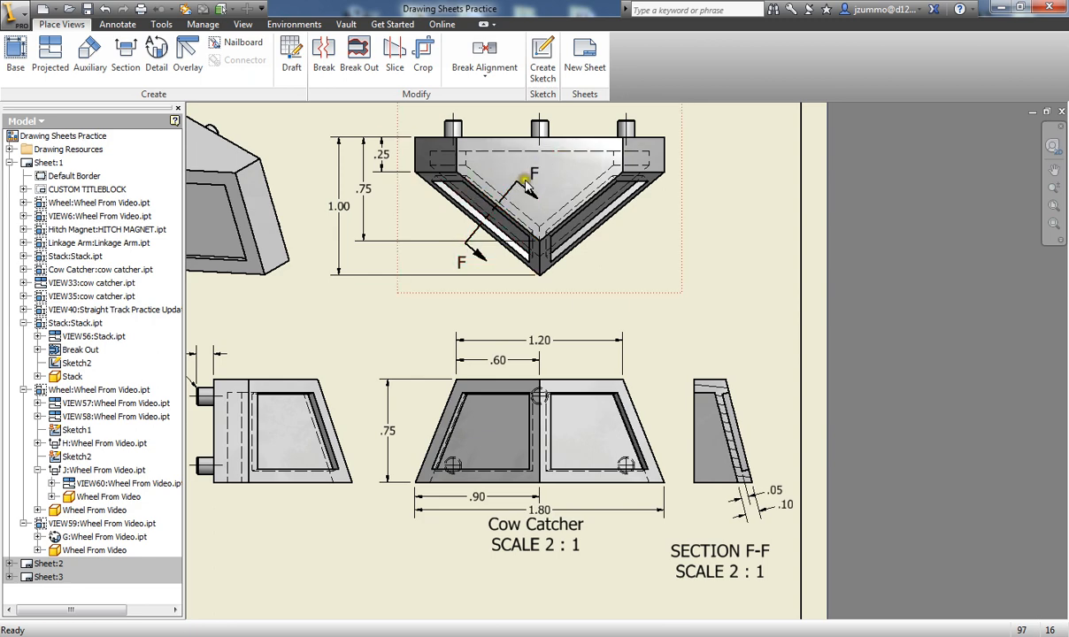
scroll(531, 247, "up", 1)
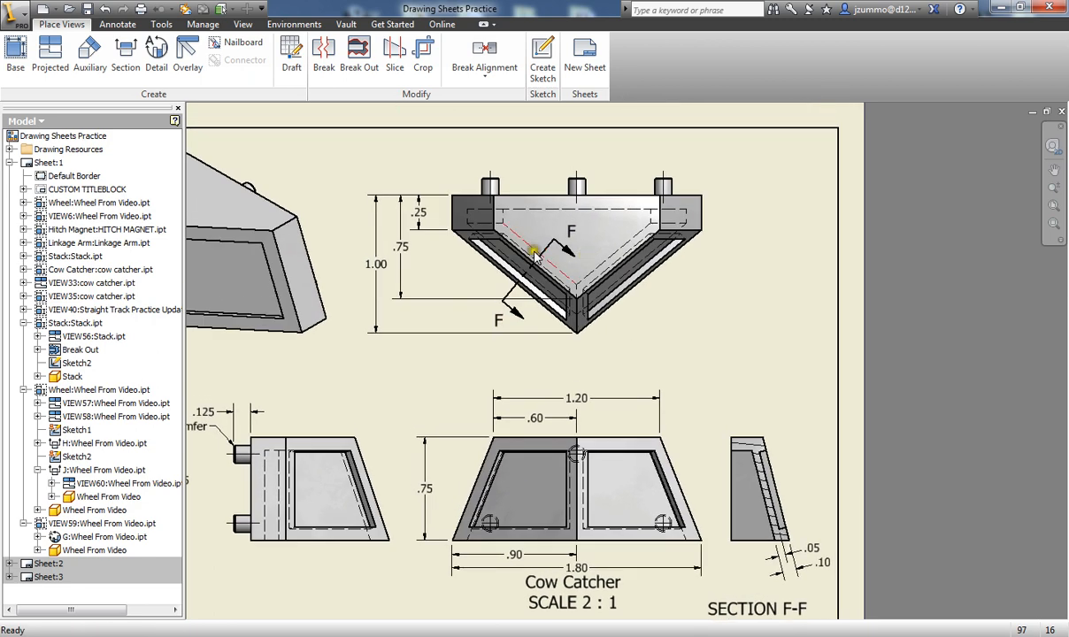
left_click(125, 62)
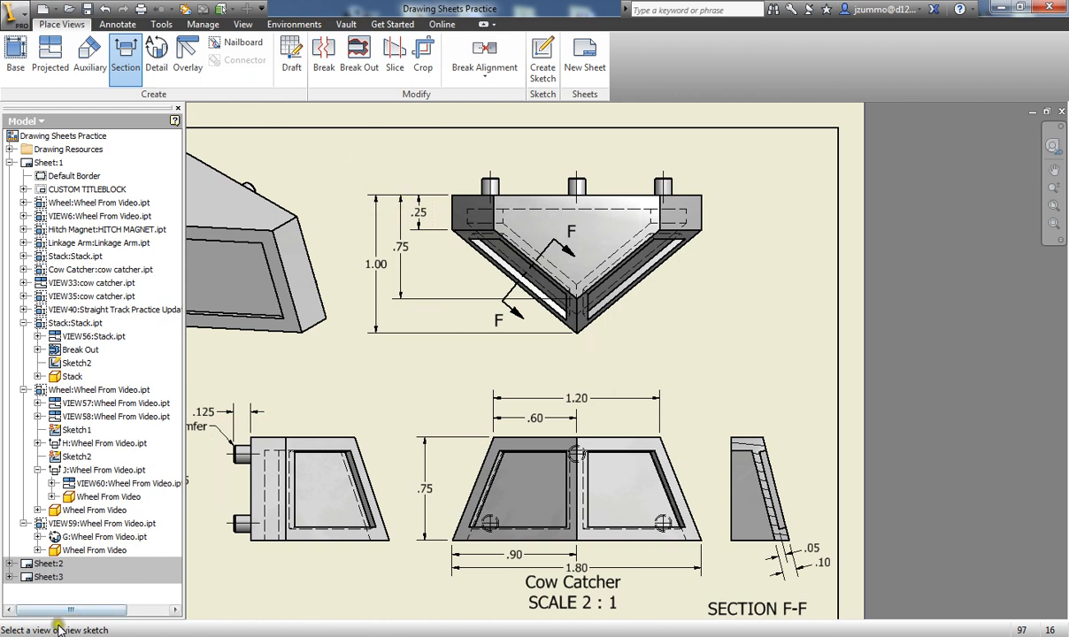
left_click(665, 278)
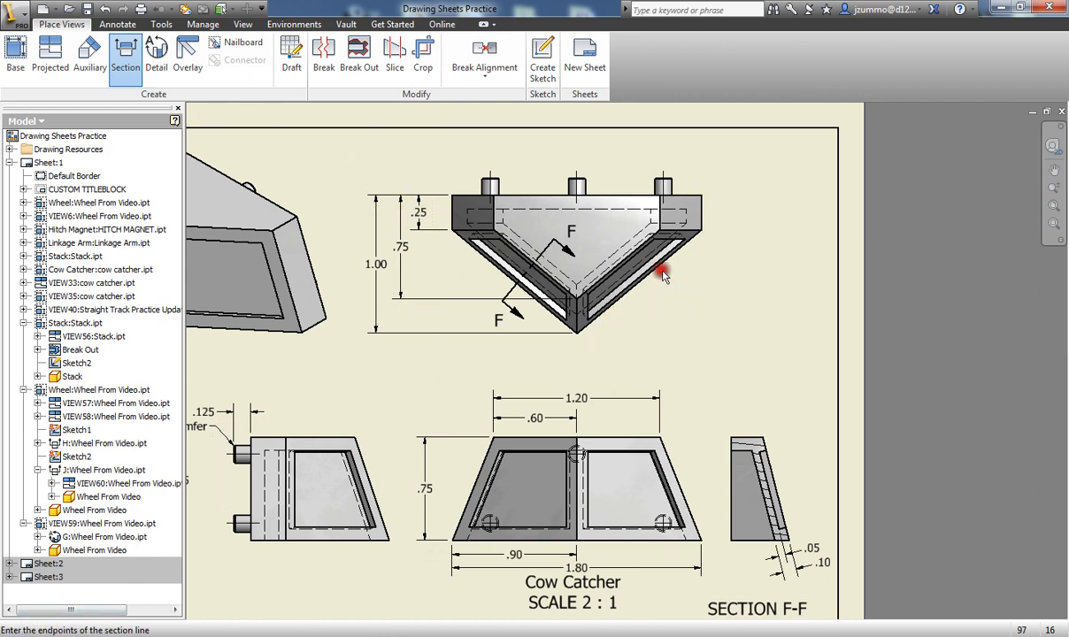
left_click(476, 286)
scroll(541, 234, "down", 3)
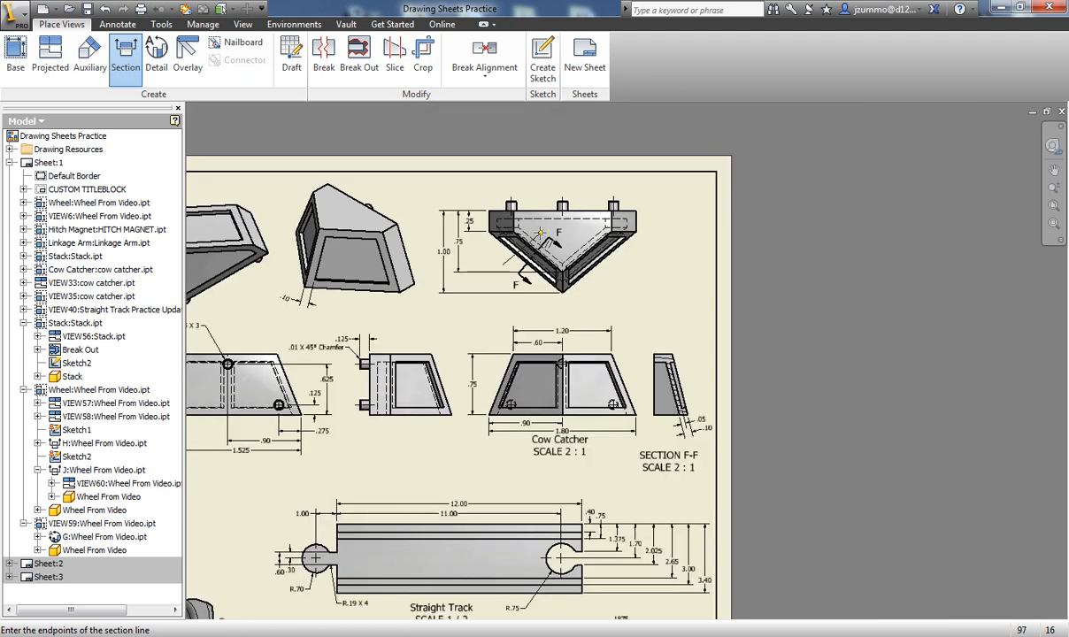
scroll(542, 234, "up", 6)
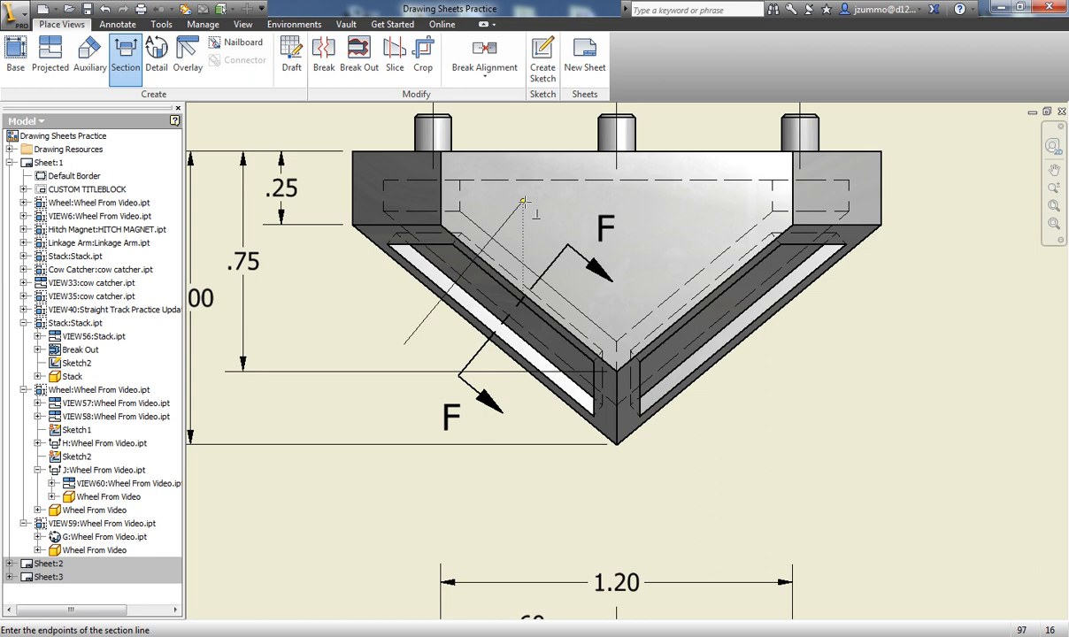
left_click(523, 203)
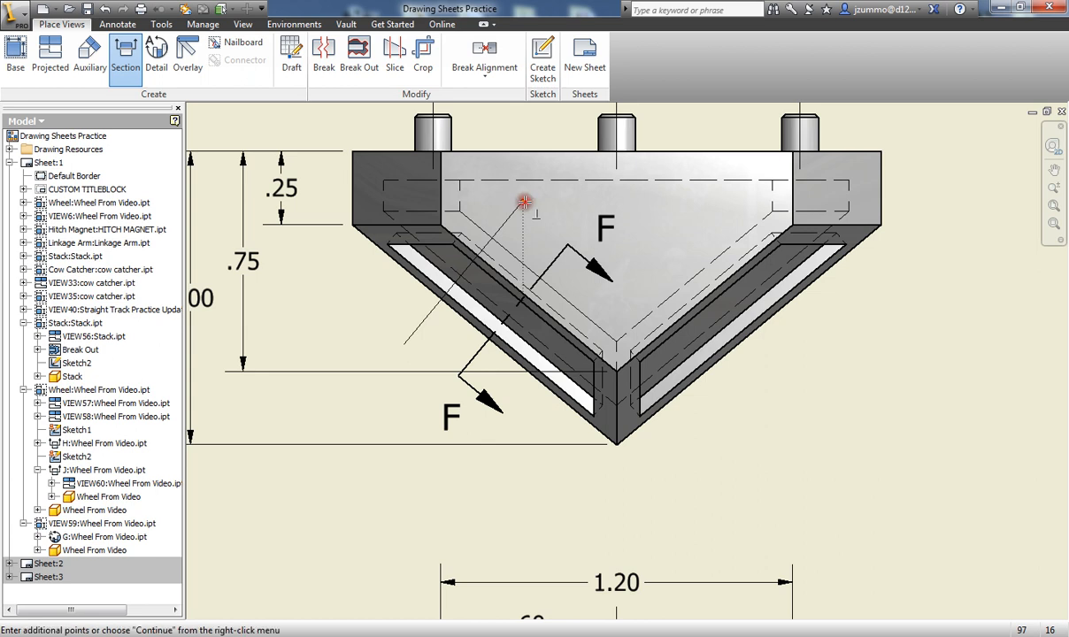
right_click(521, 201)
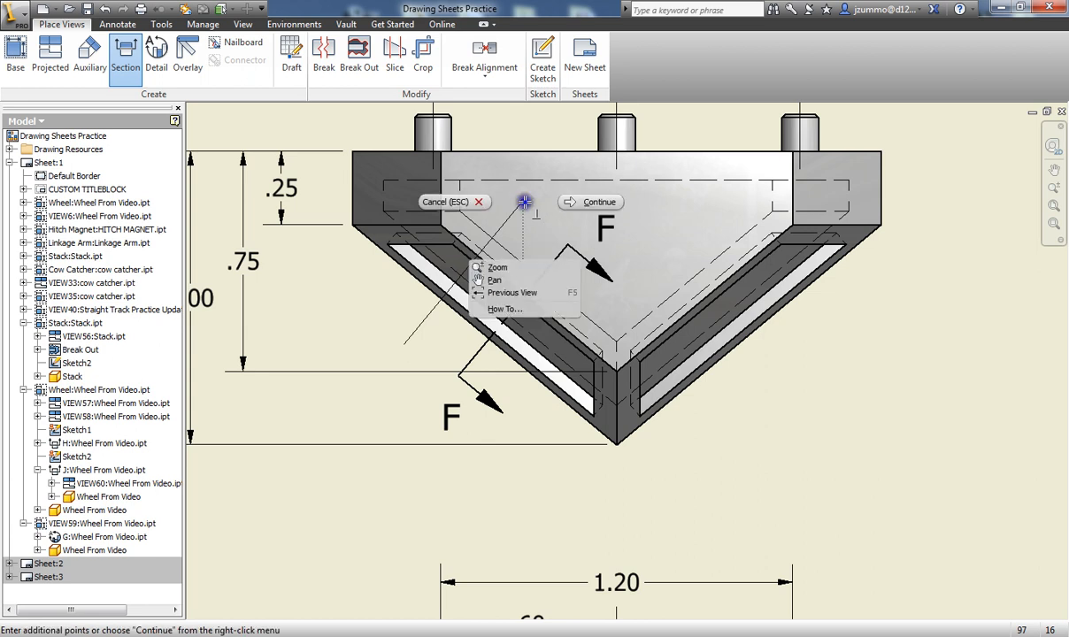
left_click(595, 203)
Place the resulting full-depth section view at 2:1 scale off the sheet, above and left of the cow catcher's top view
scroll(490, 237, "up", 5)
middle_click_drag(481, 228, 531, 266)
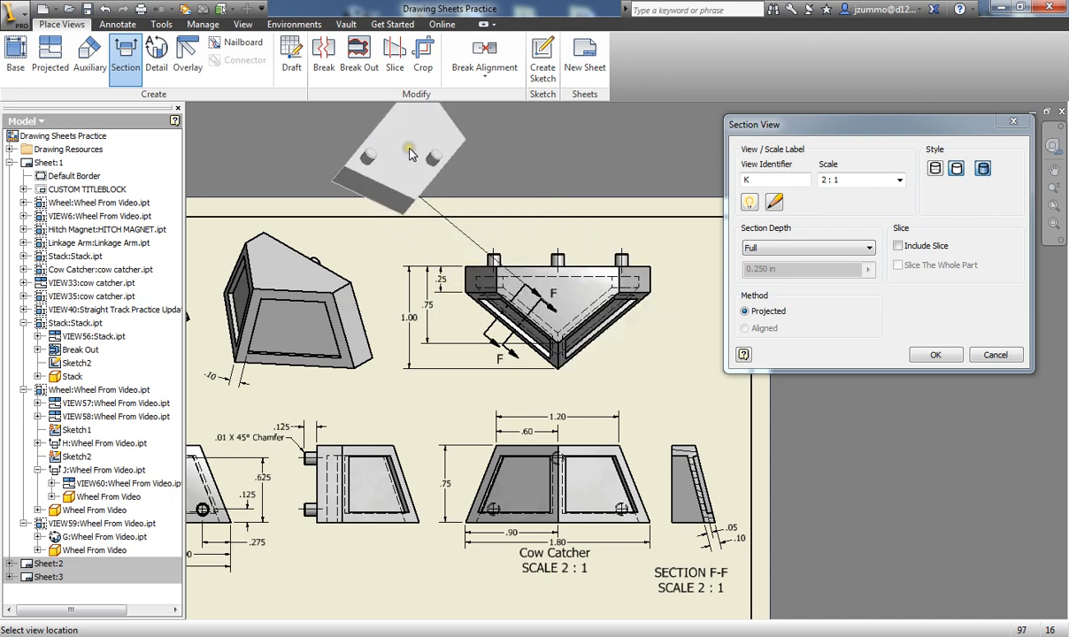
middle_click_drag(418, 146, 478, 240)
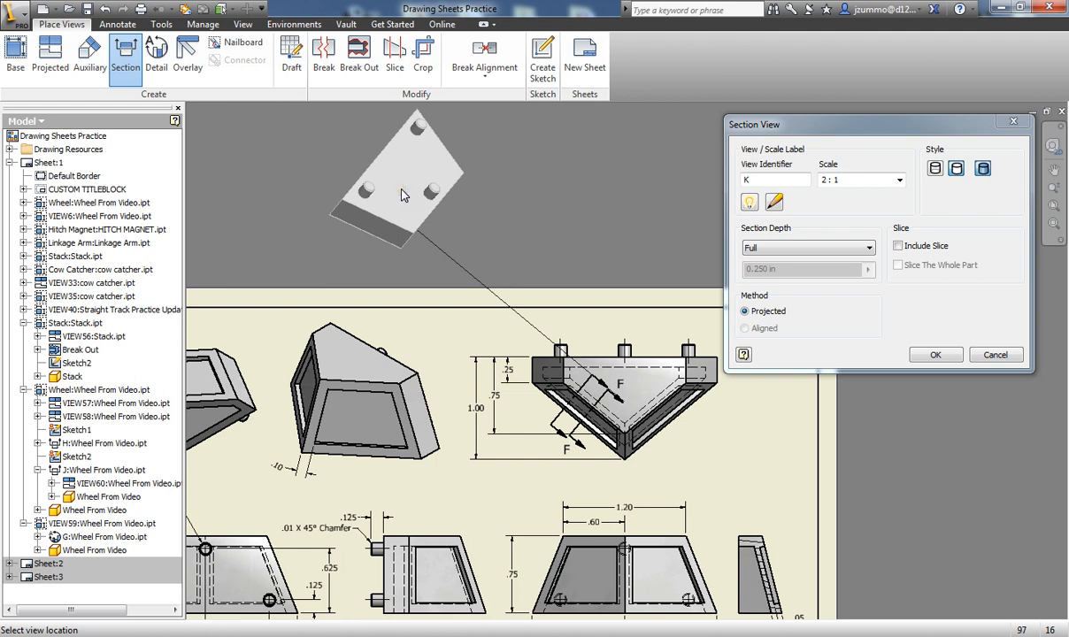
left_click(457, 208)
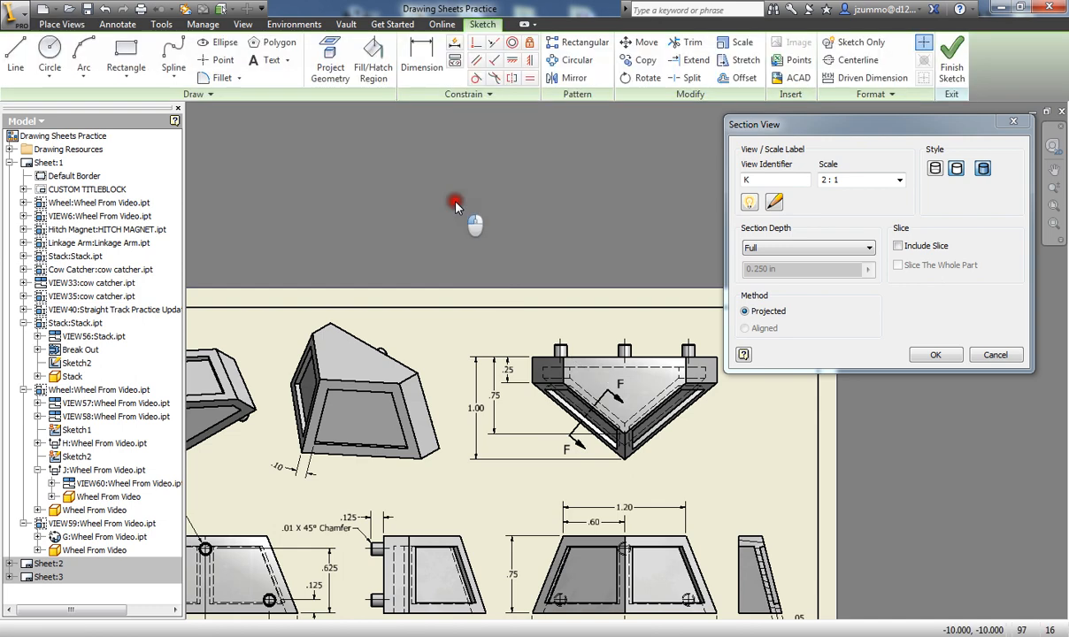
left_click_drag(466, 215, 476, 152)
left_click_drag(450, 203, 565, 78)
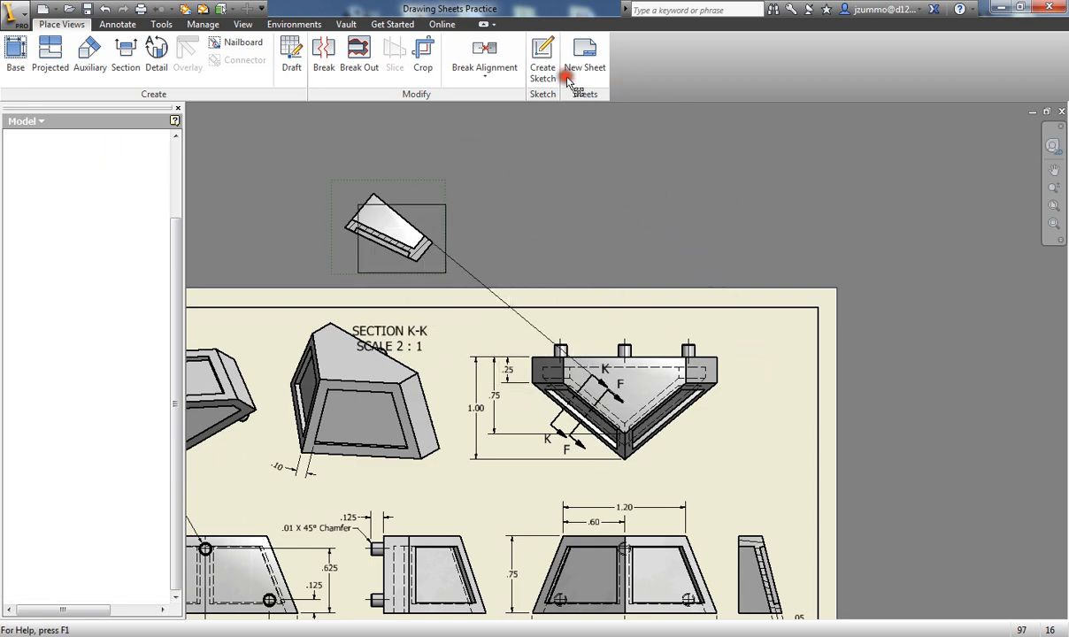
Break the alignment of section view K-K and move it into the blank area right of the sheet, near section F-F
left_click(486, 75)
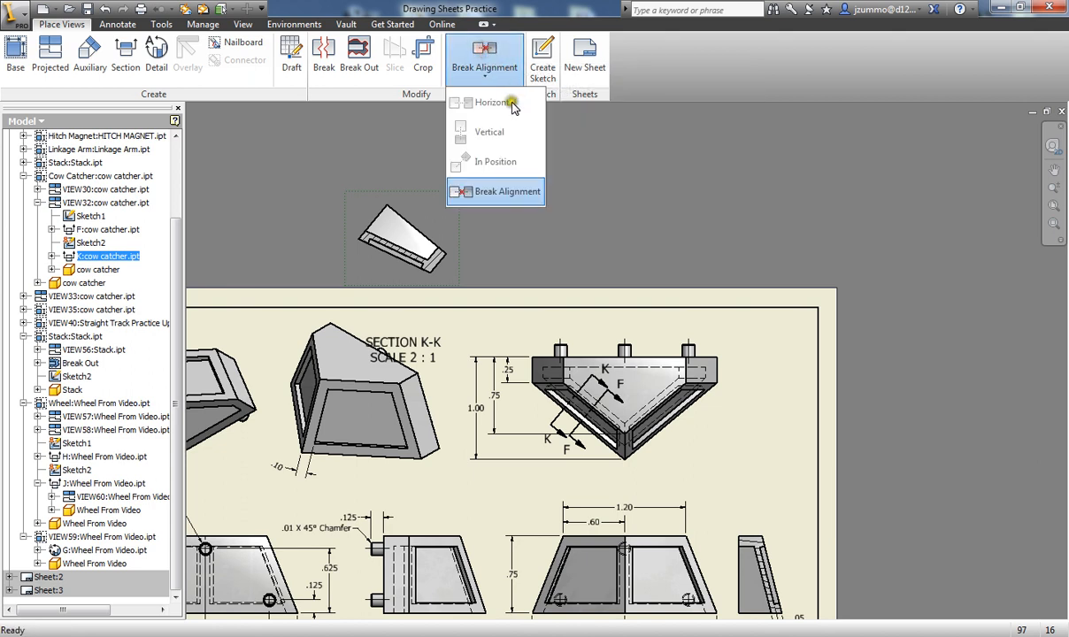
left_click(478, 199)
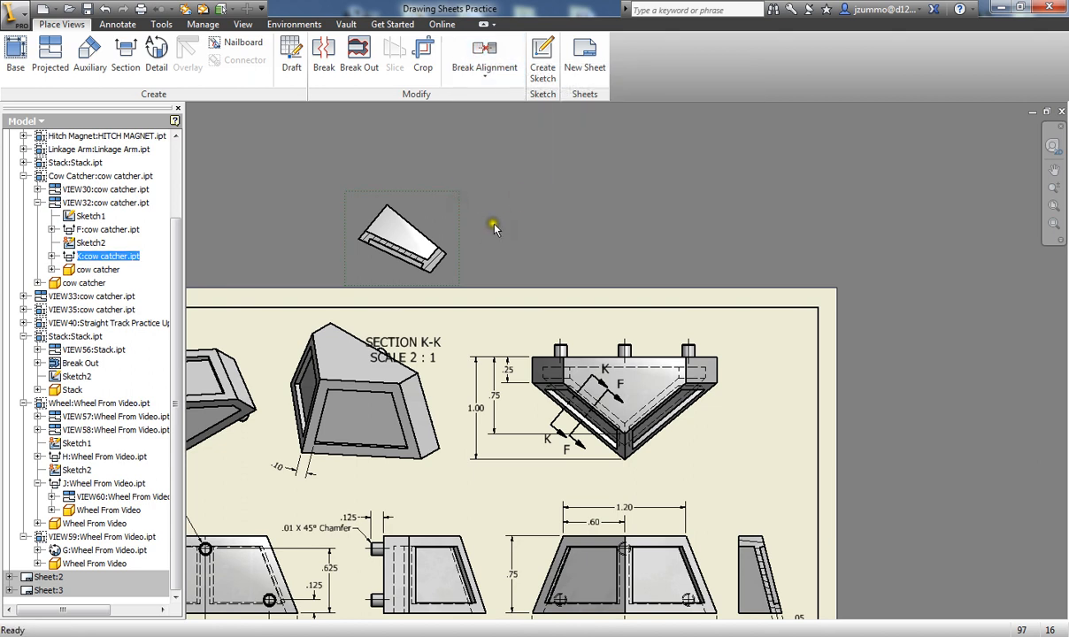
mouse_move(454, 219)
left_mouse_down()
mouse_move(724, 198)
mouse_move(926, 293)
mouse_move(935, 358)
mouse_move(887, 232)
mouse_move(801, 363)
mouse_move(726, 367)
mouse_move(740, 363)
mouse_move(953, 496)
left_mouse_up()
middle_click_drag(953, 495, 950, 381)
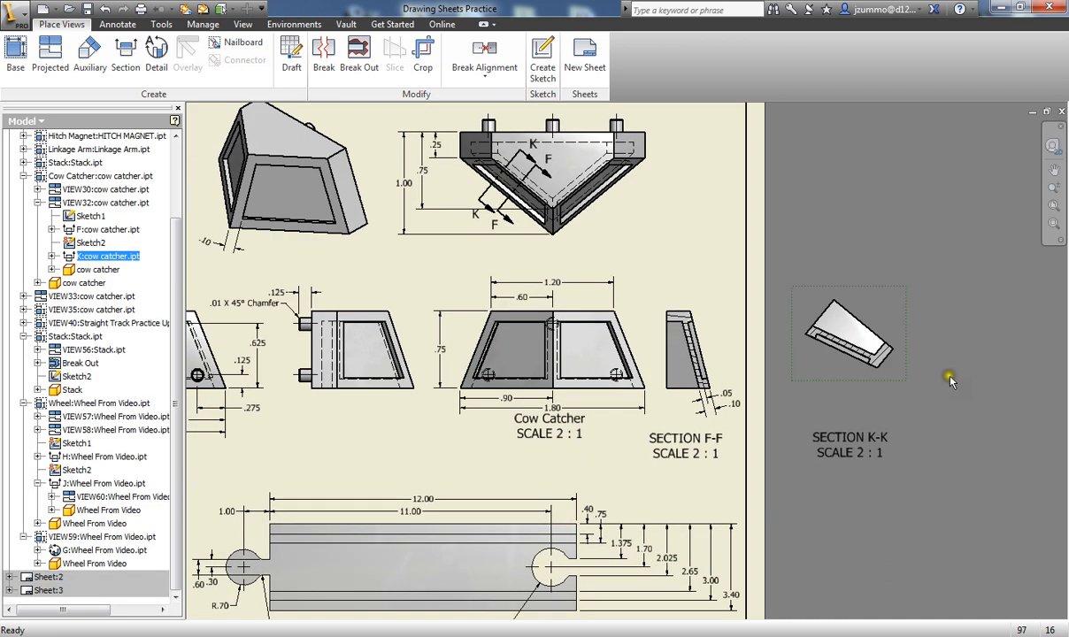
Rotate section view K-K by edge so its base edge is horizontal and its orientation matches section F-F
scroll(845, 376, "up", 3)
middle_click_drag(768, 389, 656, 363)
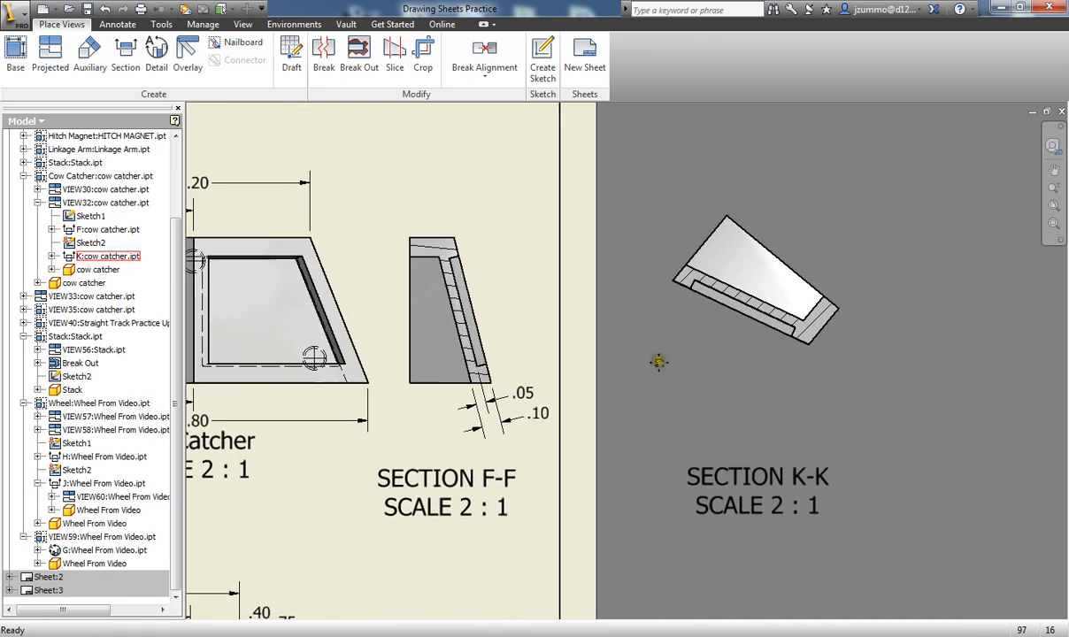
right_click(651, 260)
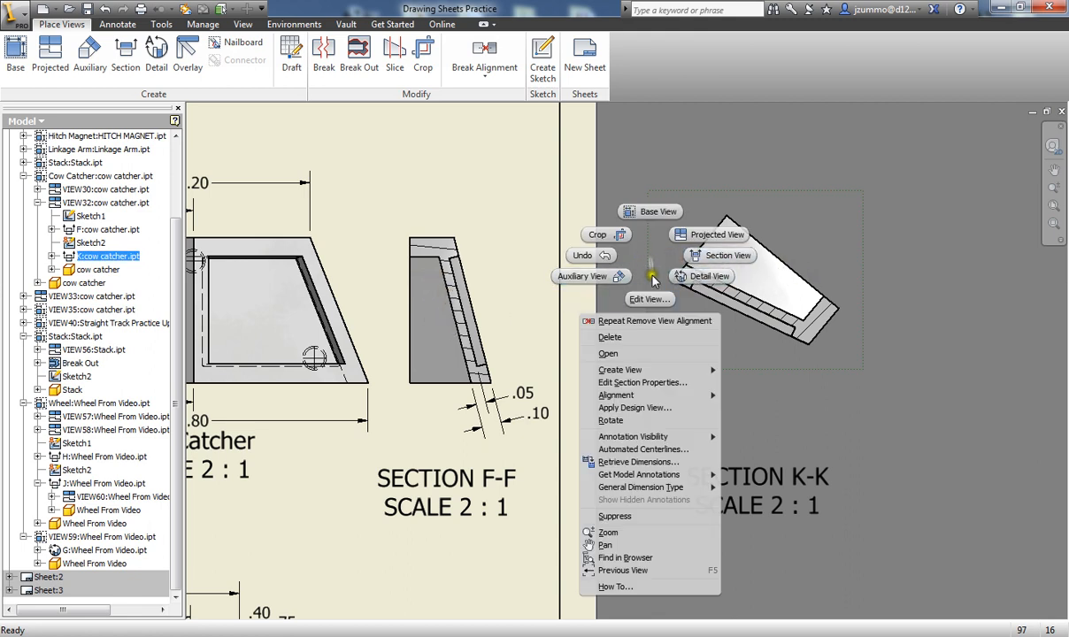
left_click(643, 425)
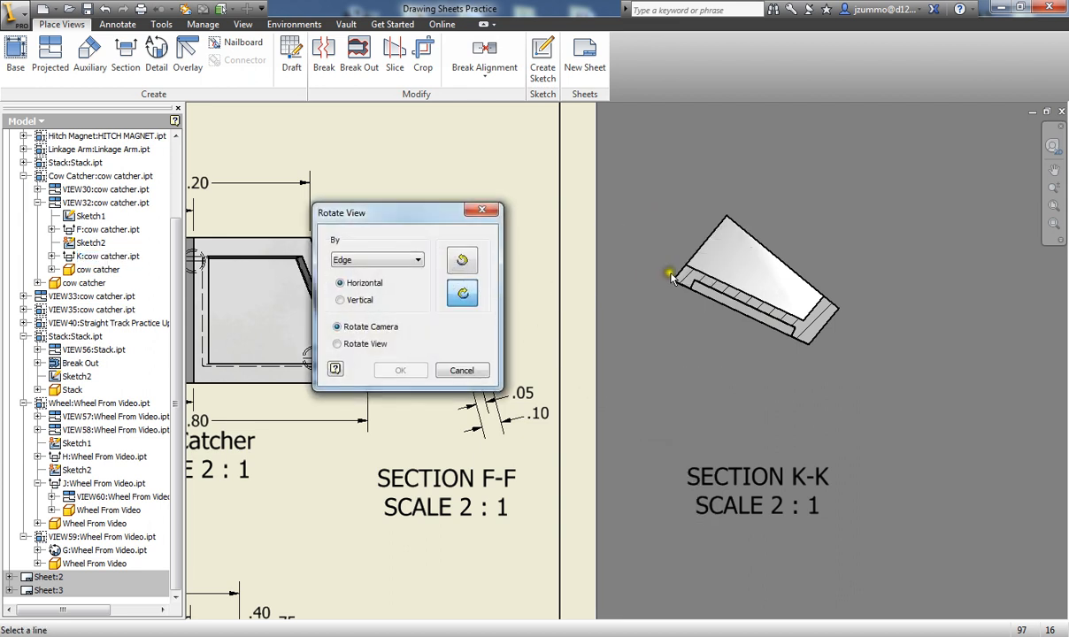
left_click(707, 250)
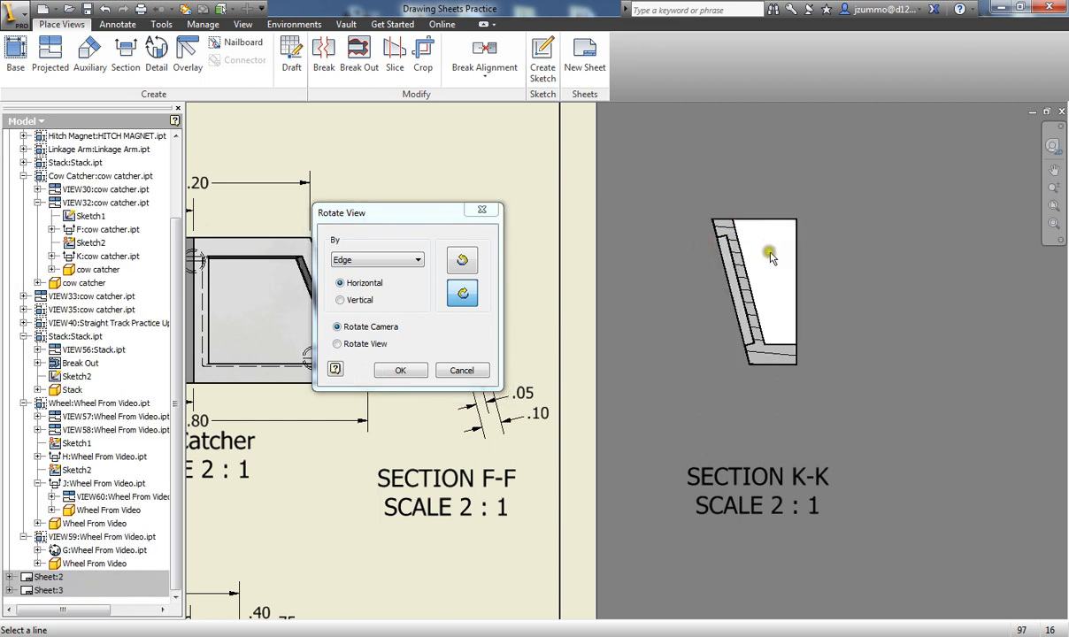
left_click(769, 370)
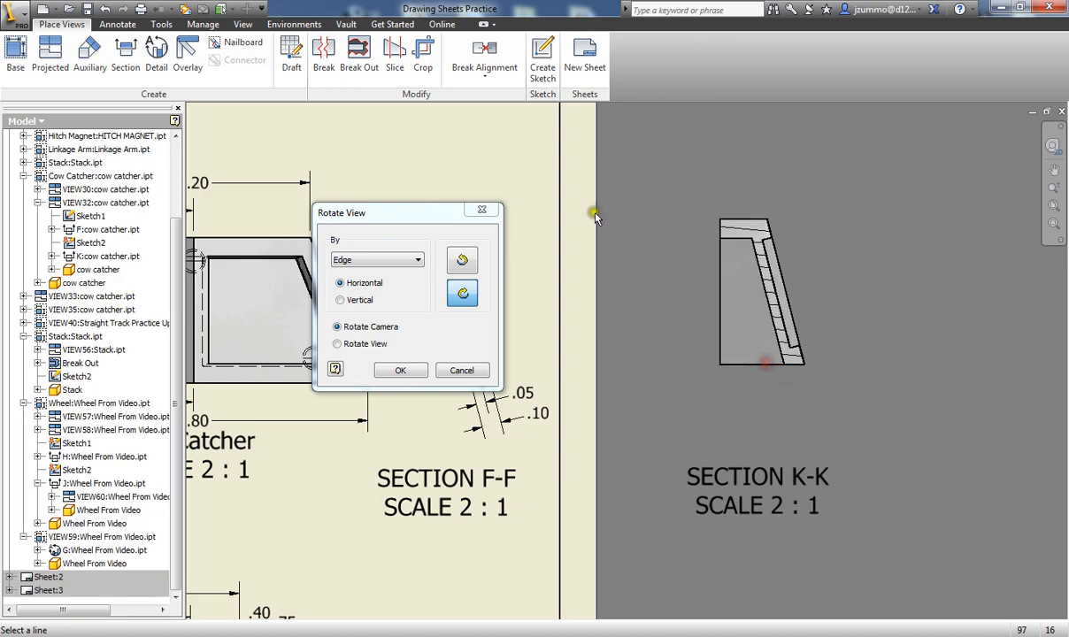
left_click(401, 371)
Move section view K-K slightly closer to section F-F, just outside the sheet's right edge
scroll(616, 389, "down", 5)
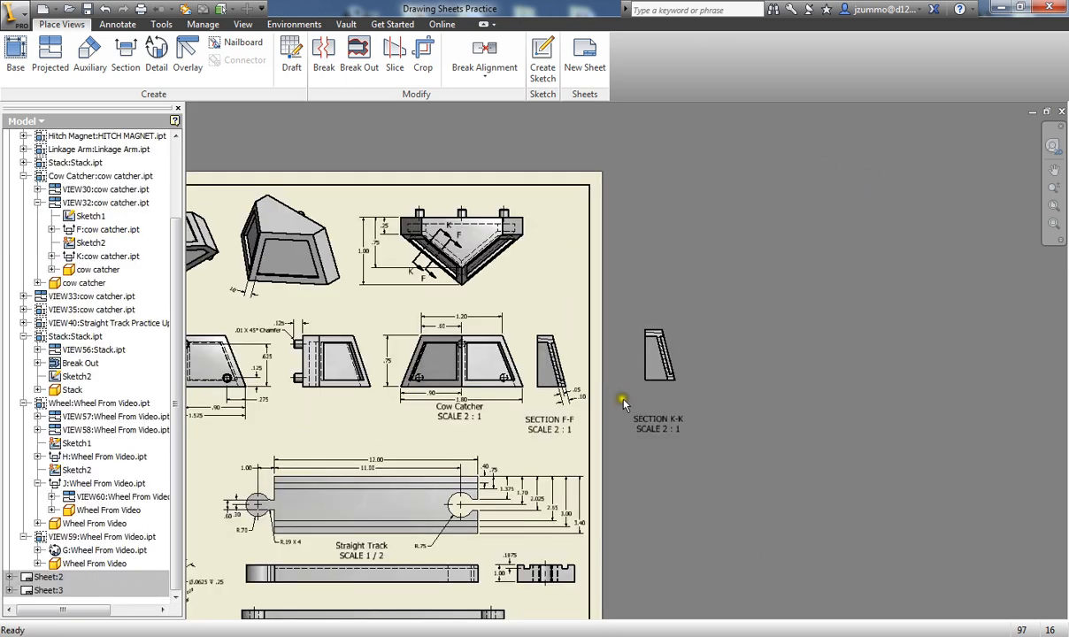
middle_click_drag(623, 401, 713, 381)
left_click_drag(751, 367, 719, 389)
left_click(818, 408)
Add a chamfer note for the lower peg in the cow catcher's side view, below the existing chamfer note
scroll(418, 343, "up", 3)
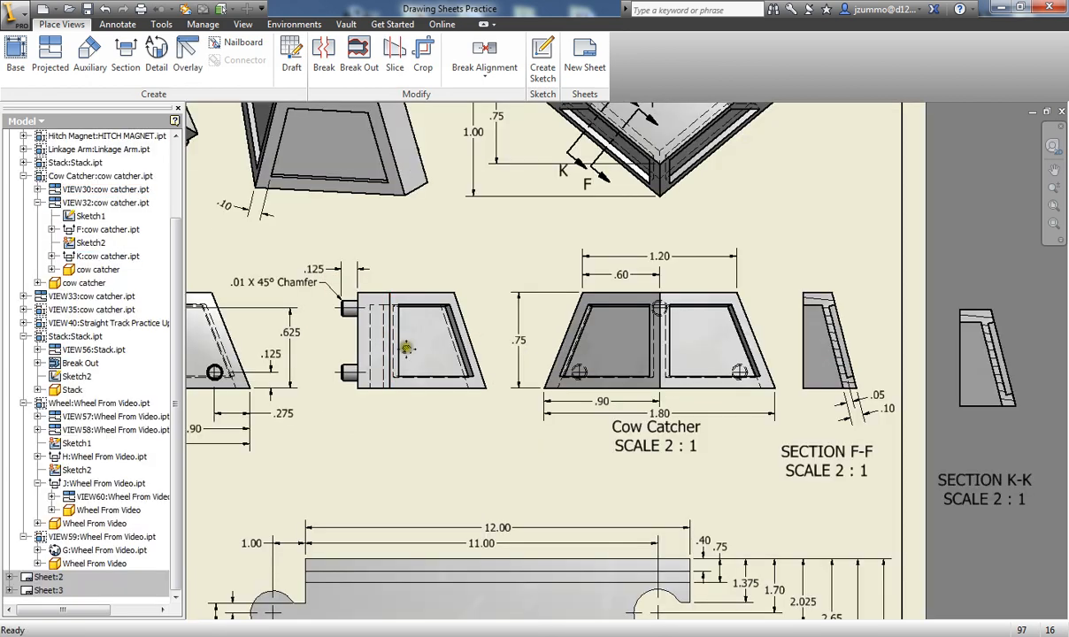
middle_click_drag(406, 349, 680, 337)
scroll(593, 328, "up", 2)
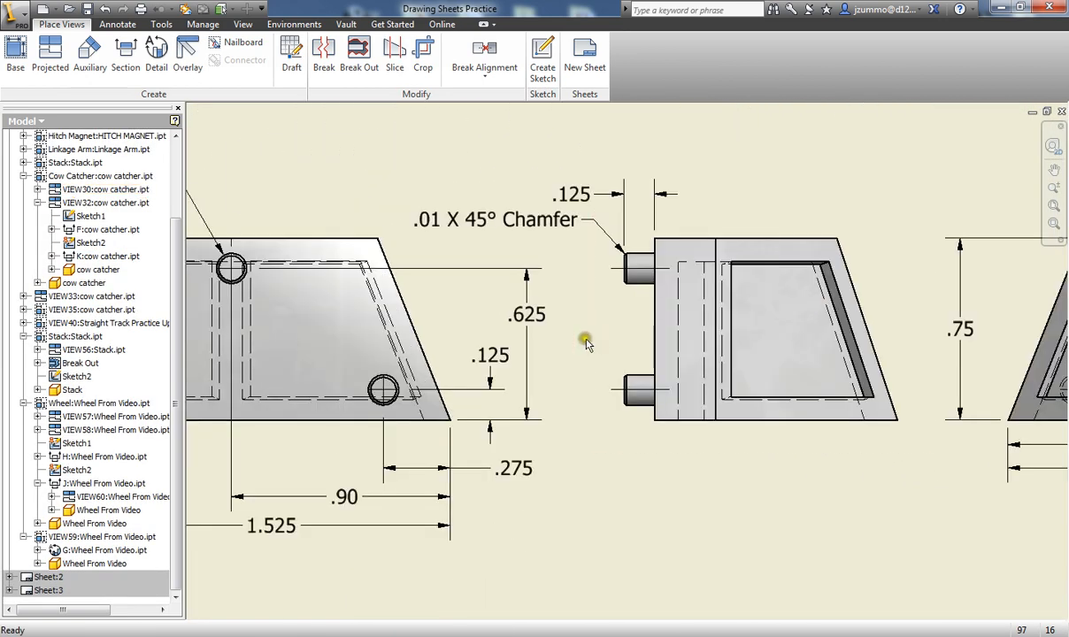
scroll(586, 340, "up", 3)
middle_click_drag(630, 372, 629, 415)
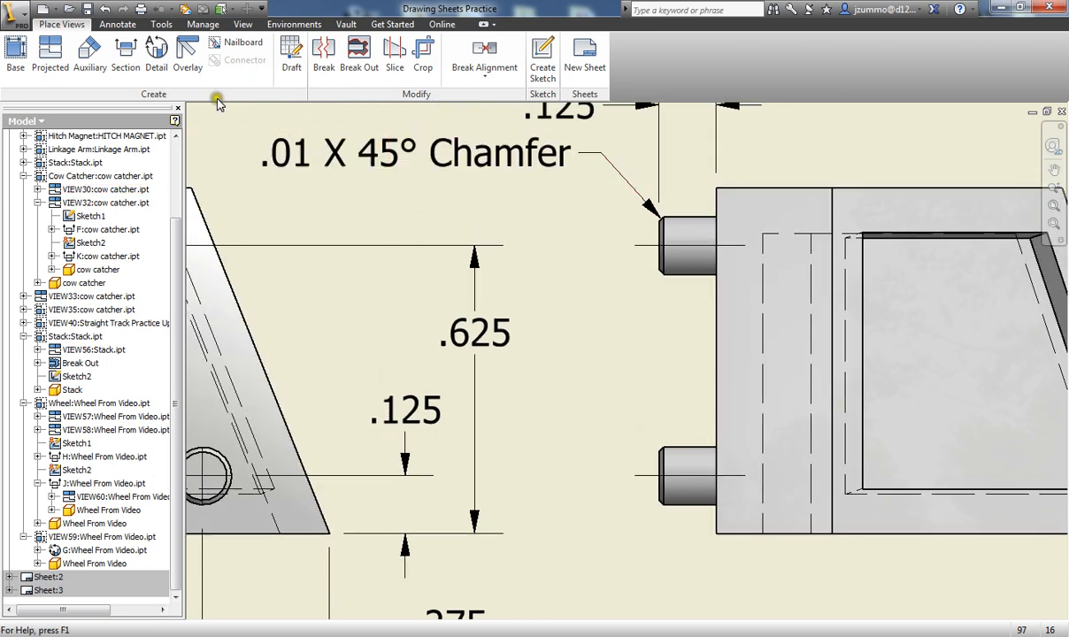
left_click(117, 25)
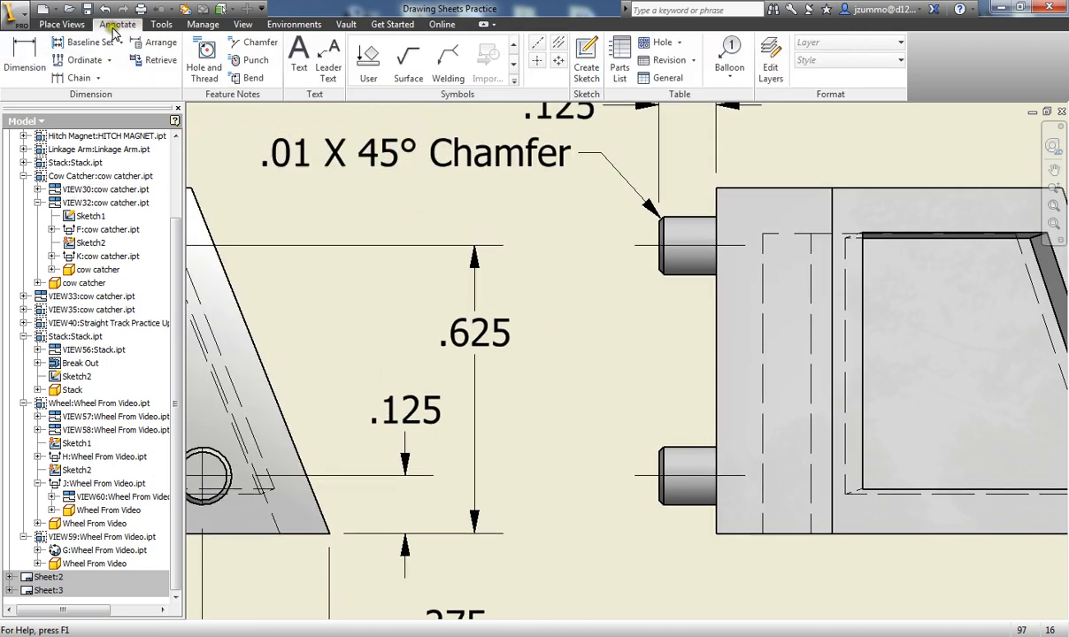
left_click(245, 44)
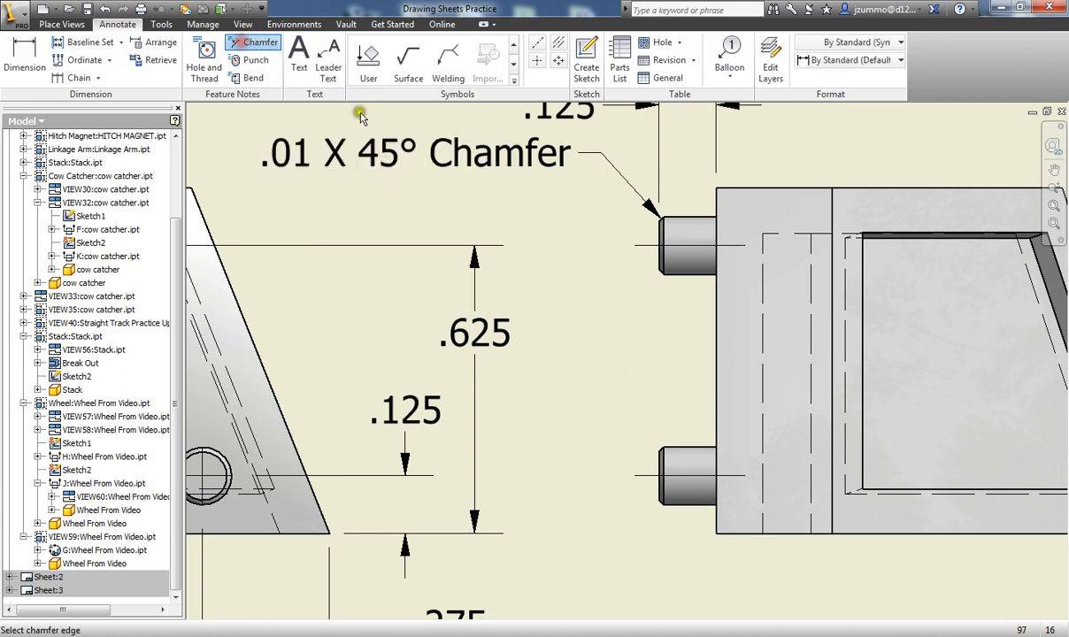
scroll(682, 474, "up", 4)
middle_click_drag(677, 479, 658, 373)
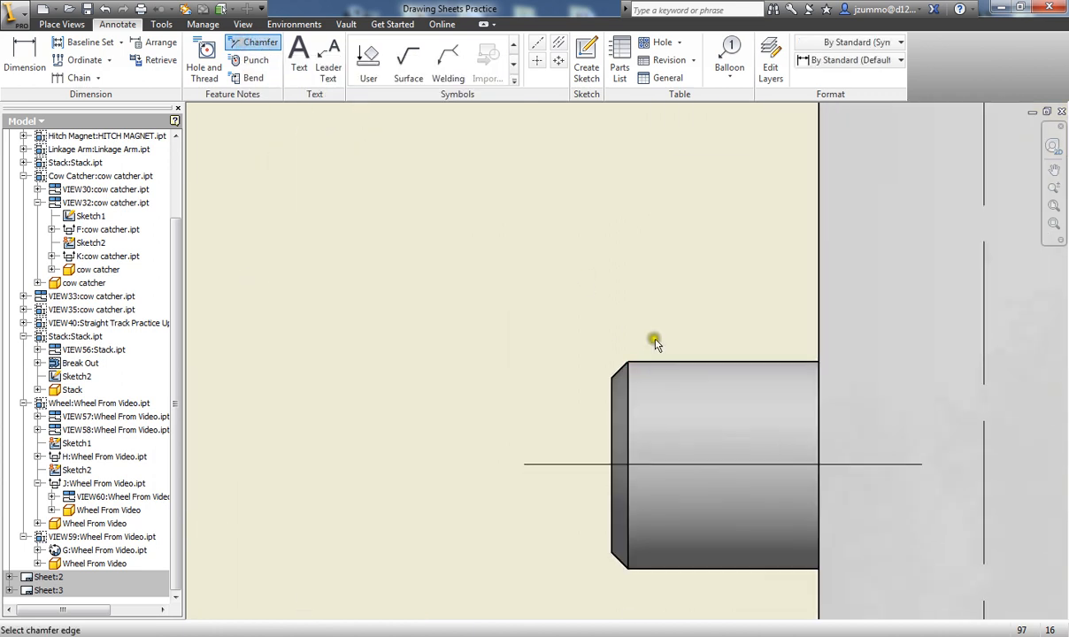
left_click(611, 399)
scroll(479, 329, "down", 4)
middle_click_drag(504, 312, 623, 403)
middle_click_drag(639, 271, 801, 520)
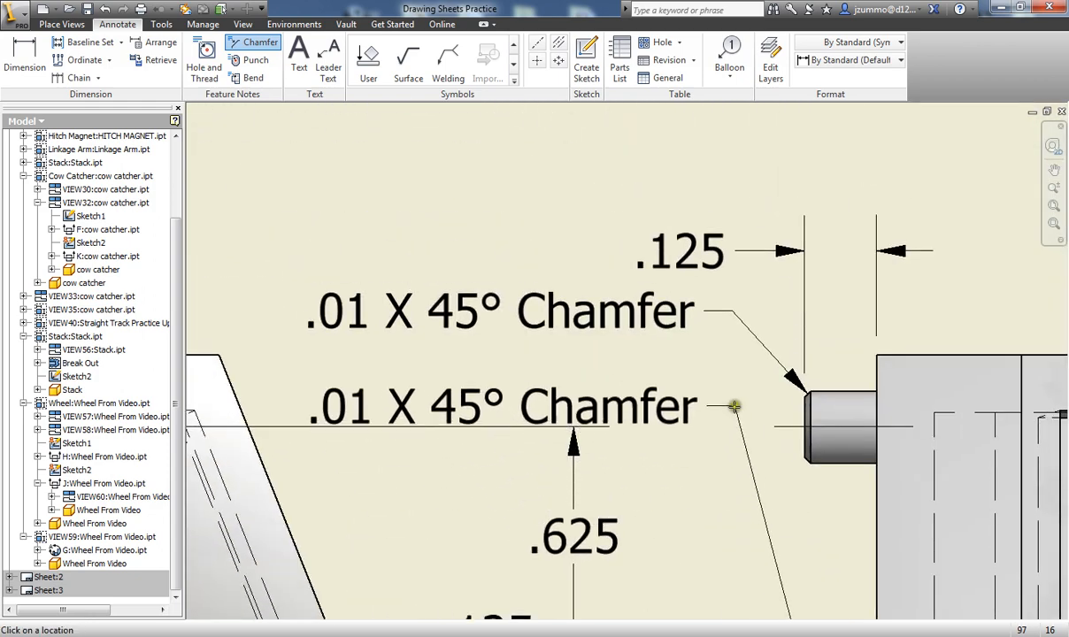
left_click(725, 412)
key("Escape")
Delete the duplicate chamfer note attached to the cow catcher's lower peg
scroll(707, 489, "down", 2)
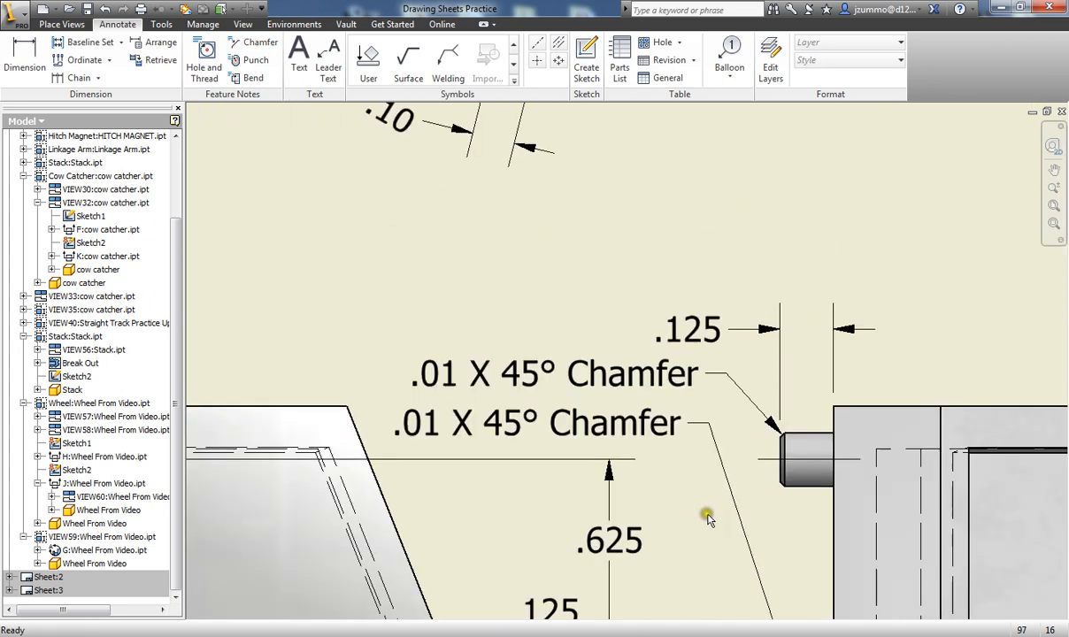
middle_click_drag(718, 544, 668, 423)
scroll(678, 467, "down", 3)
middle_click_drag(727, 504, 718, 460)
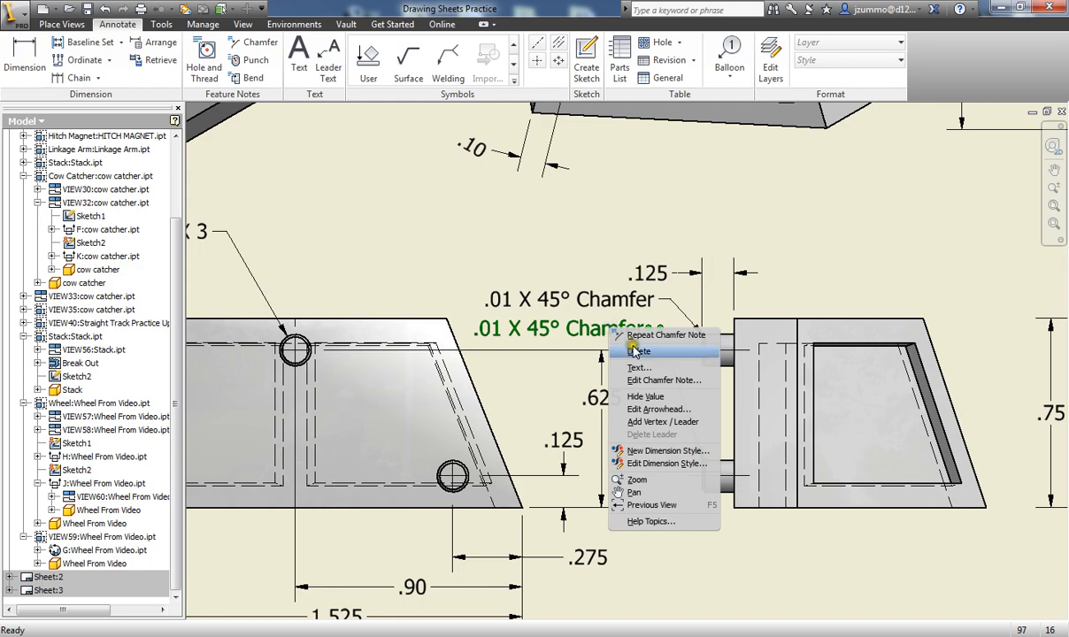
left_click(639, 352)
Review the full sheet with all train part views and return to the Sheet:1 entry in the model tree
scroll(710, 520, "up", 2)
scroll(722, 535, "down", 4)
scroll(722, 534, "down", 4)
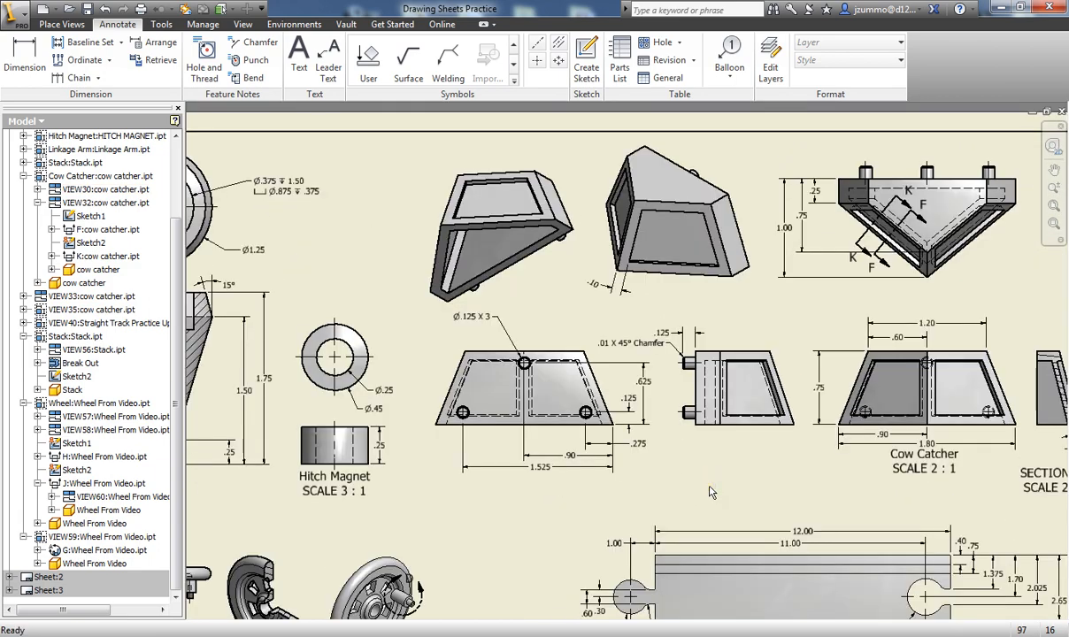
scroll(711, 489, "down", 3)
middle_click_drag(694, 507, 700, 421)
mouse_move(708, 478)
middle_mouse_down()
mouse_move(714, 352)
mouse_move(773, 390)
mouse_move(759, 409)
middle_mouse_up()
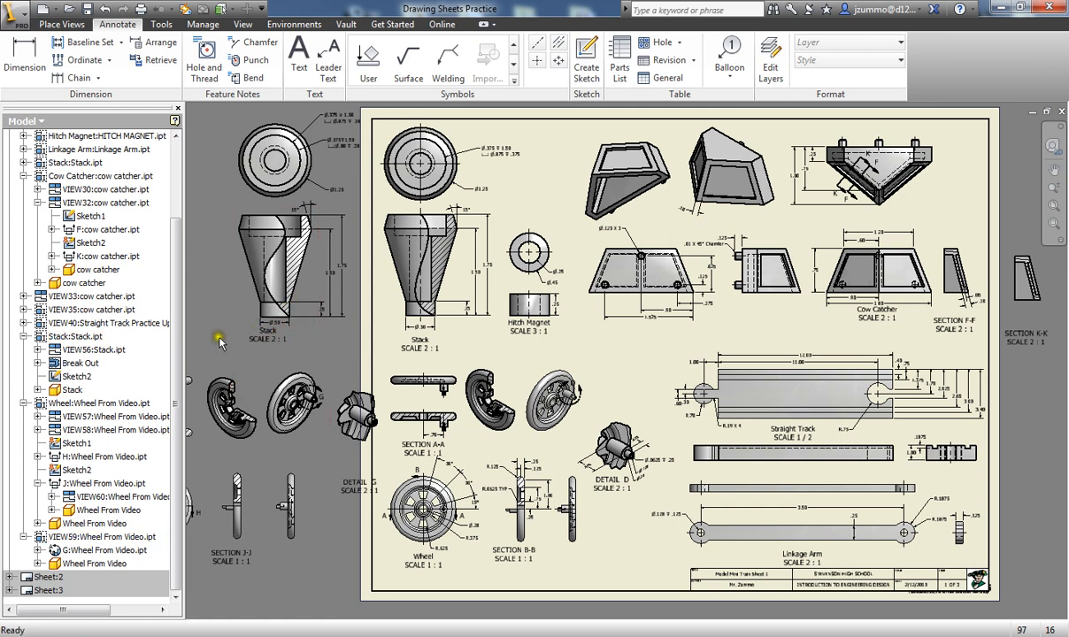
left_click_drag(174, 241, 173, 168)
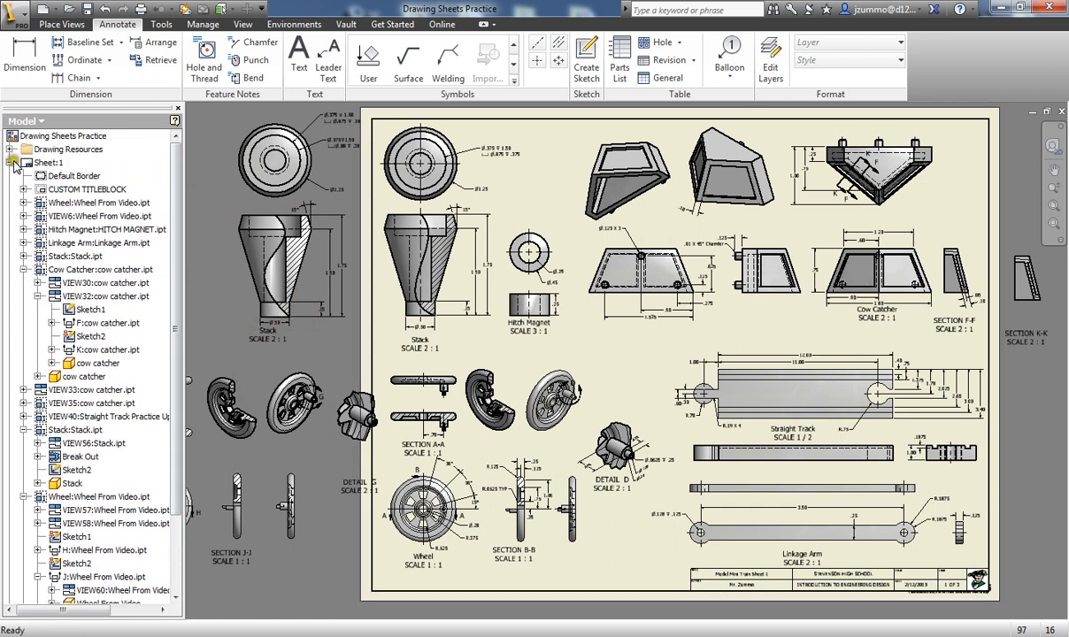
Collapse Sheet:1 in the model tree and activate Sheet:2
left_click(10, 163)
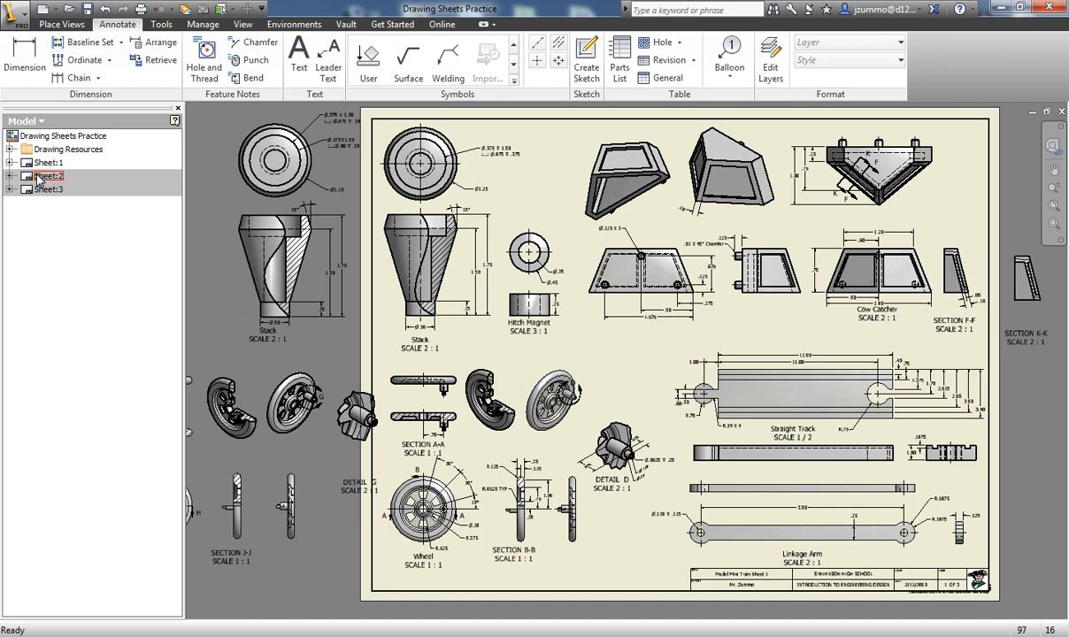
double_click(39, 177)
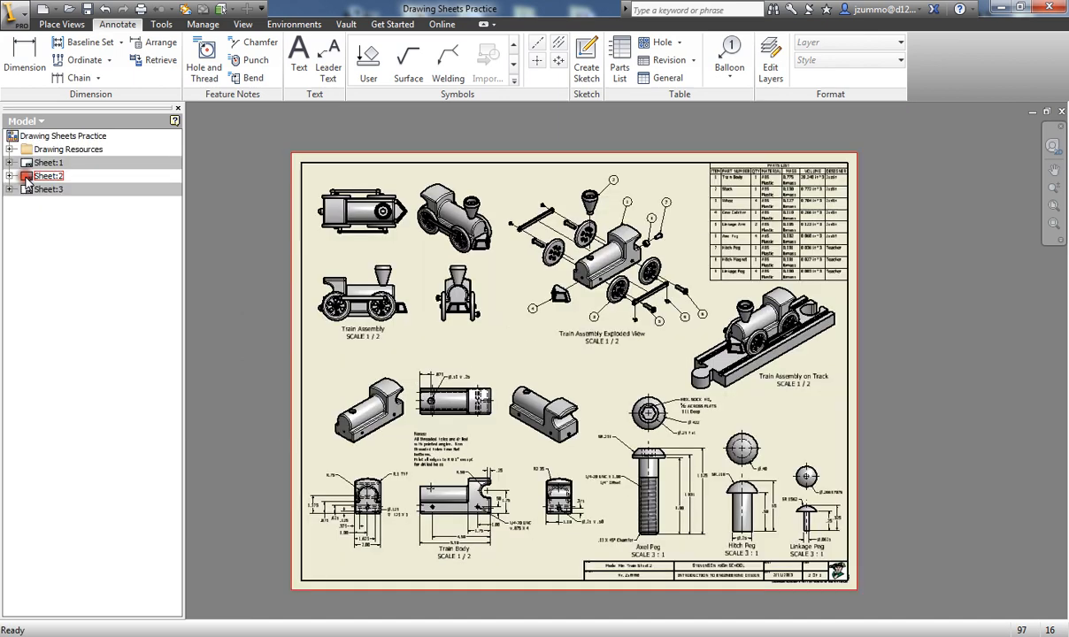
Examine the train assembly views, the ballooned exploded view and the parts list on Sheet:2
scroll(436, 310, "down", 3)
mouse_move(425, 378)
middle_mouse_down()
mouse_move(494, 422)
mouse_move(490, 479)
middle_mouse_up()
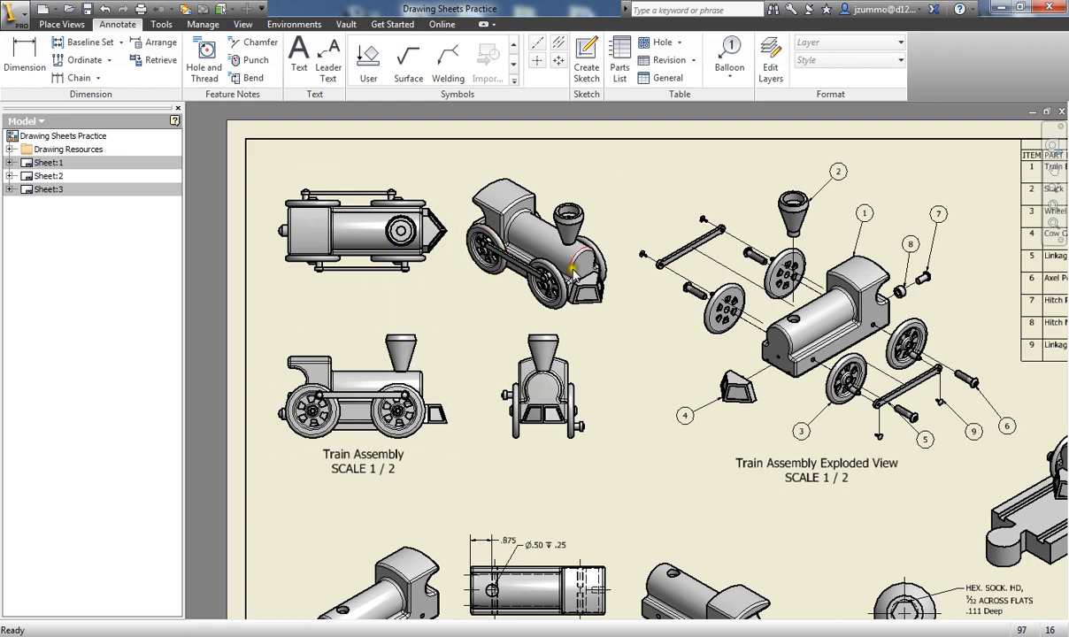
middle_click_drag(788, 478, 425, 339)
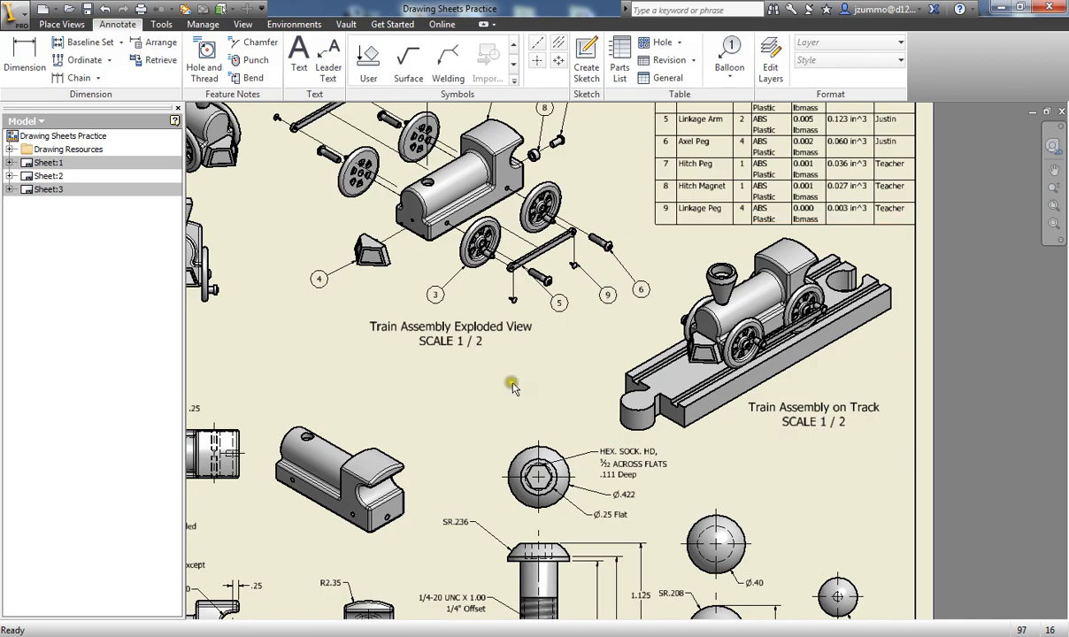
scroll(531, 388, "up", 3)
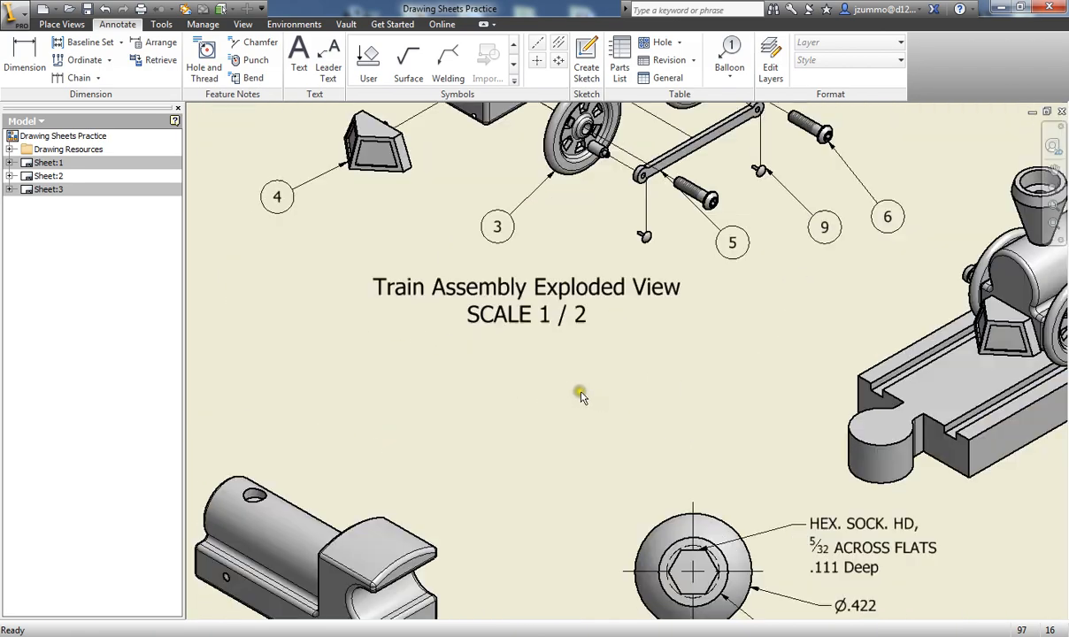
scroll(560, 397, "down", 5)
scroll(527, 325, "up", 6)
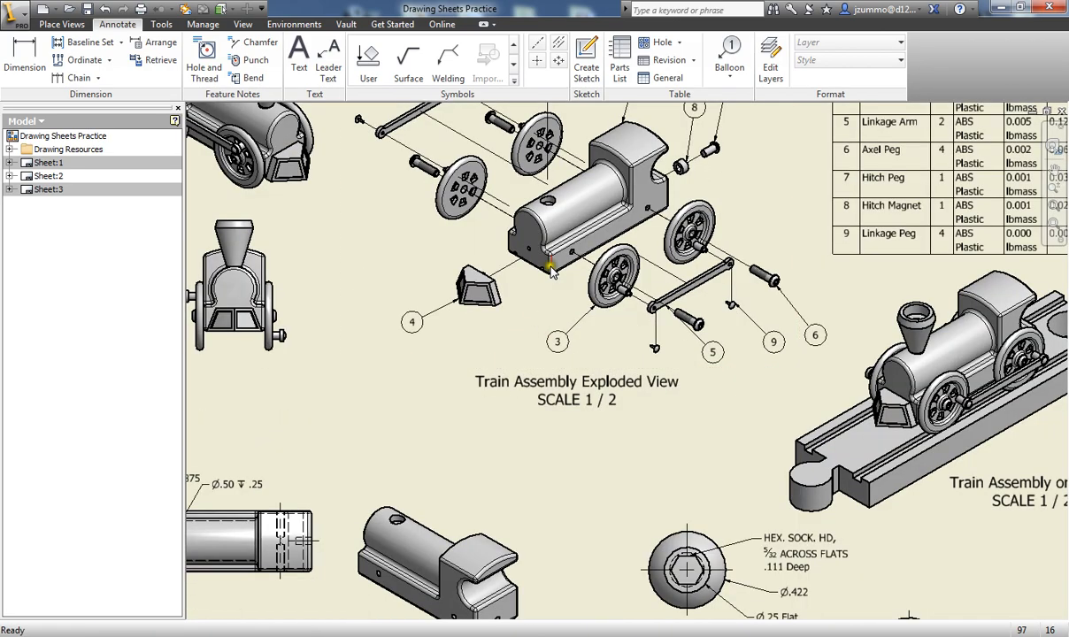
mouse_move(544, 312)
middle_mouse_down()
mouse_move(509, 418)
mouse_move(531, 459)
middle_mouse_up()
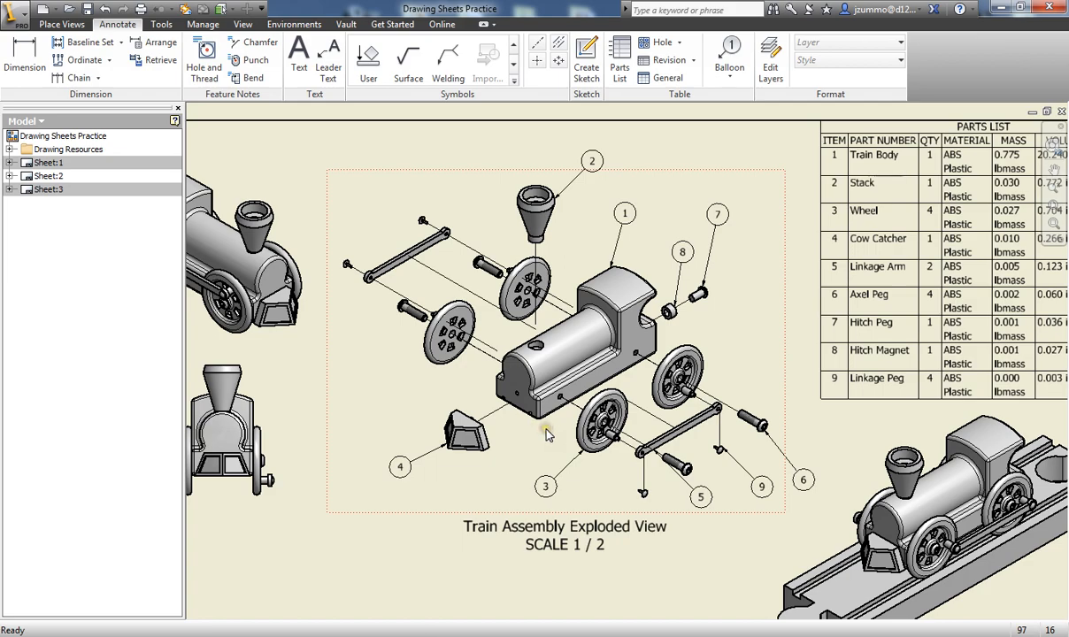
scroll(471, 439, "up", 3)
scroll(488, 513, "down", 4)
scroll(487, 519, "up", 3)
Examine the Train Body views, their dimensions and the drilling and fillet notes
middle_click_drag(478, 558, 655, 366)
scroll(580, 270, "up", 3)
scroll(514, 382, "down", 4)
scroll(699, 291, "down", 1)
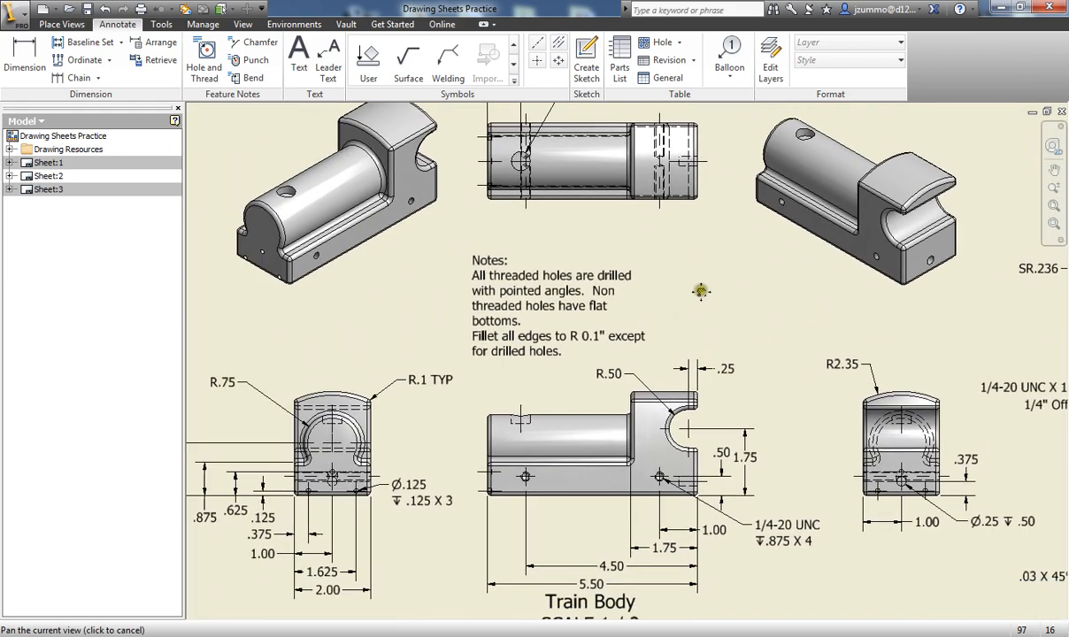
scroll(693, 302, "up", 2)
middle_click_drag(693, 302, 619, 334)
scroll(633, 326, "down", 2)
scroll(633, 328, "up", 1)
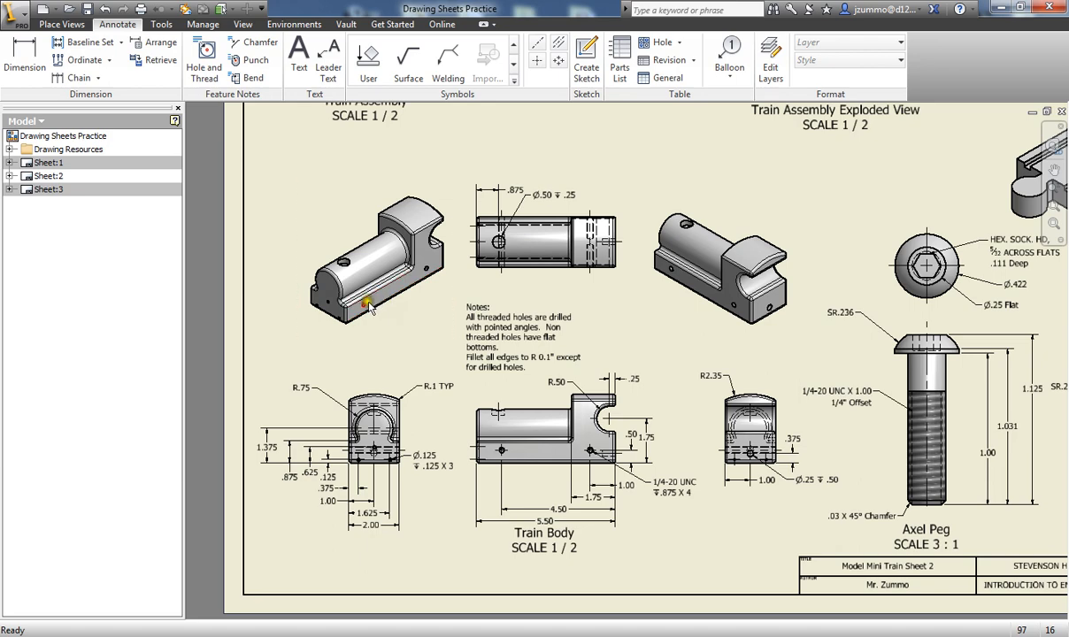
scroll(370, 305, "up", 5)
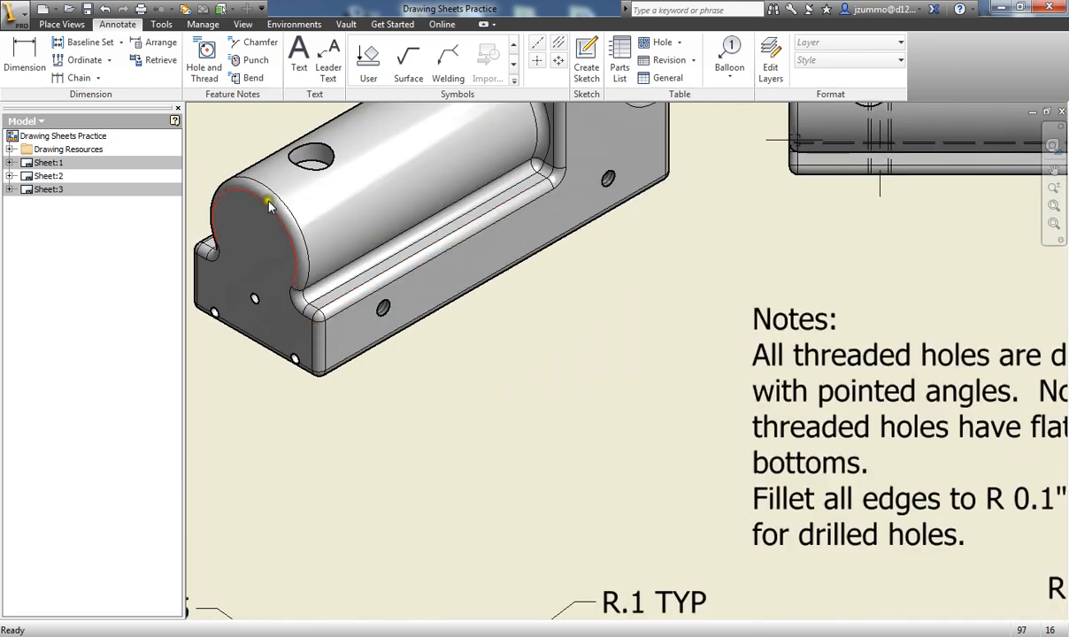
scroll(467, 356, "down", 2)
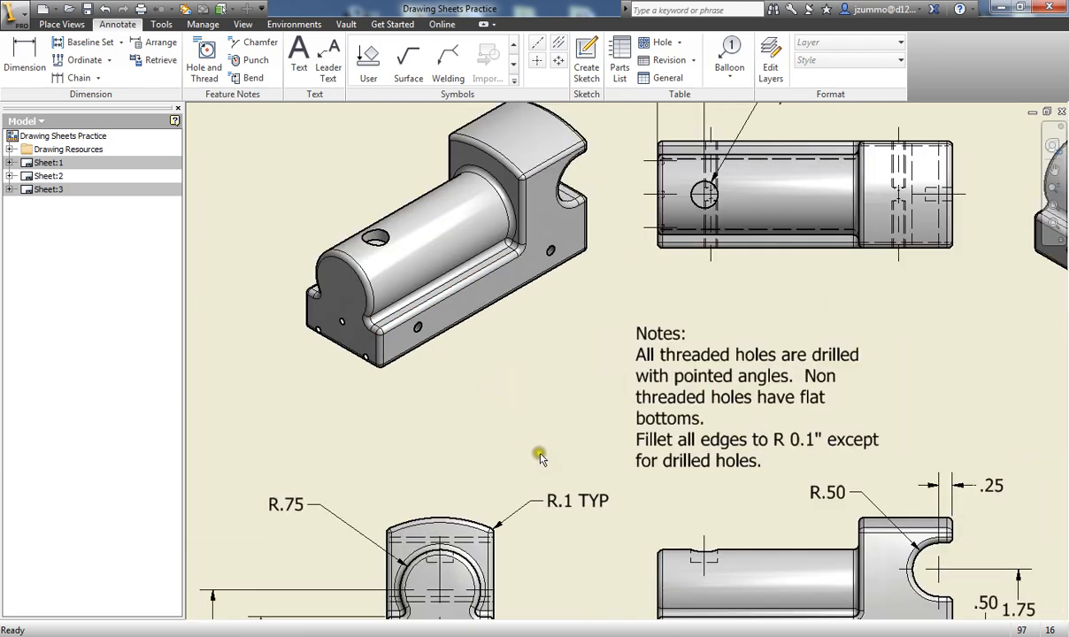
scroll(535, 443, "down", 2)
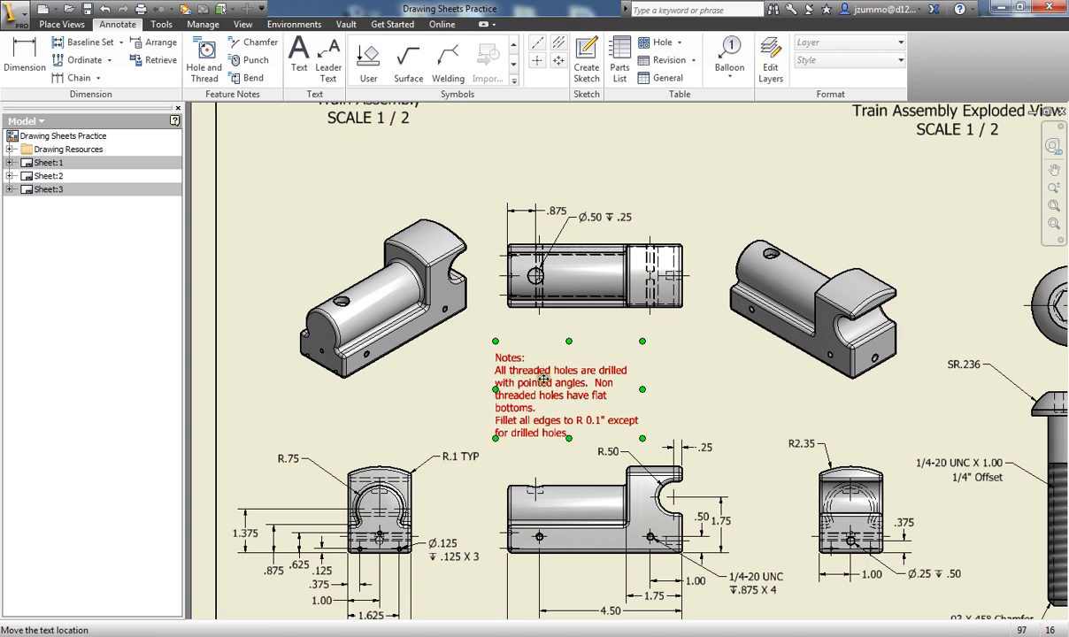
Add a sample text note reading "jidnskdjvsdjvkjdfs" above the Train Body's top view
left_click(299, 58)
left_click_drag(693, 164, 740, 181)
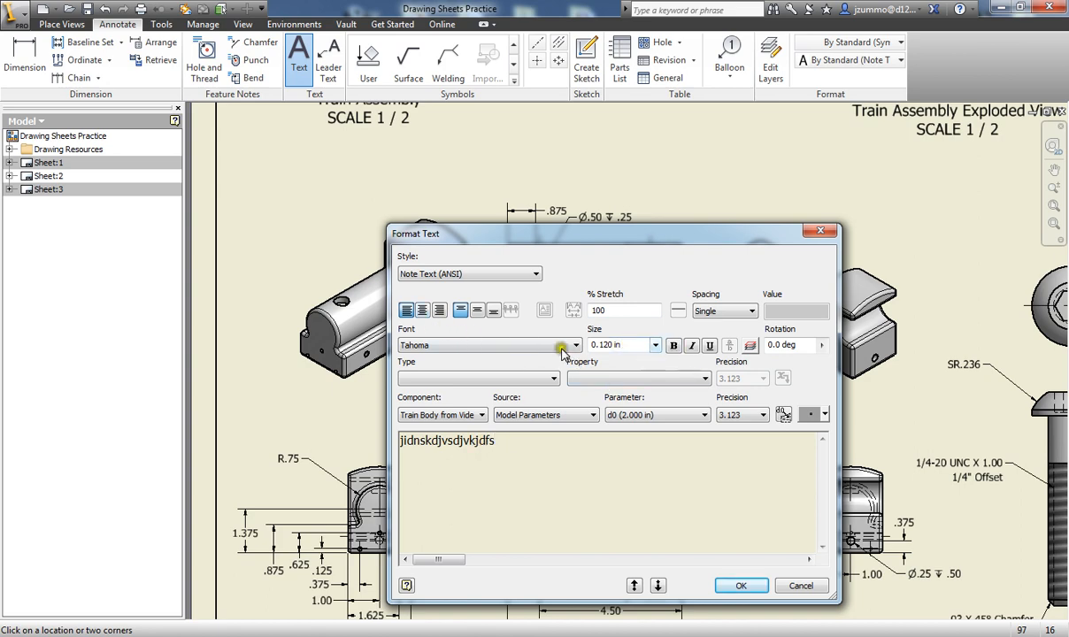
left_click(738, 587)
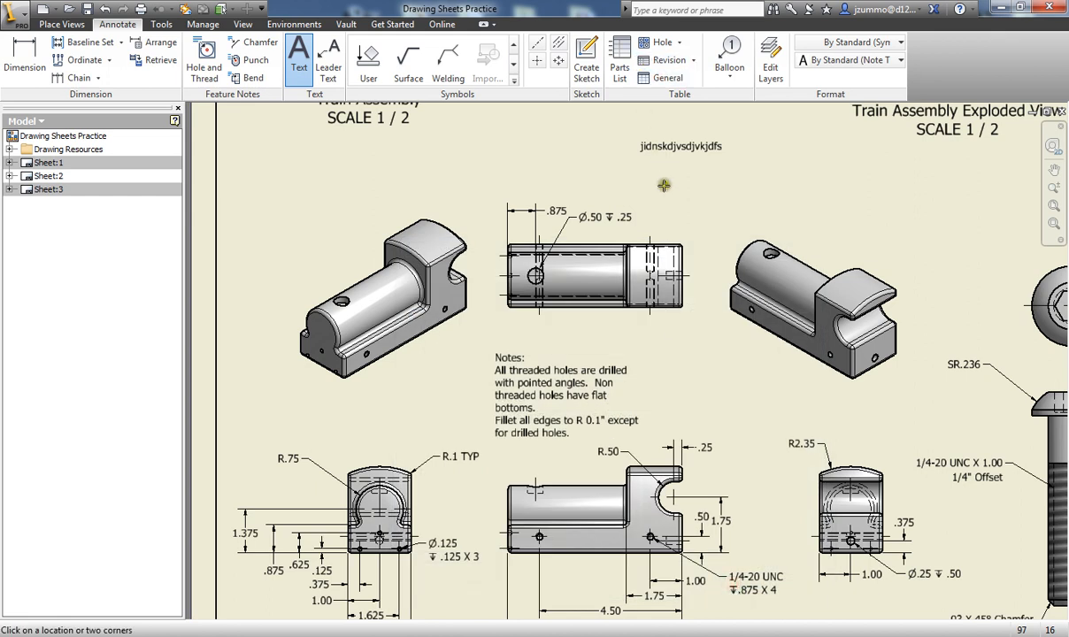
key("Escape")
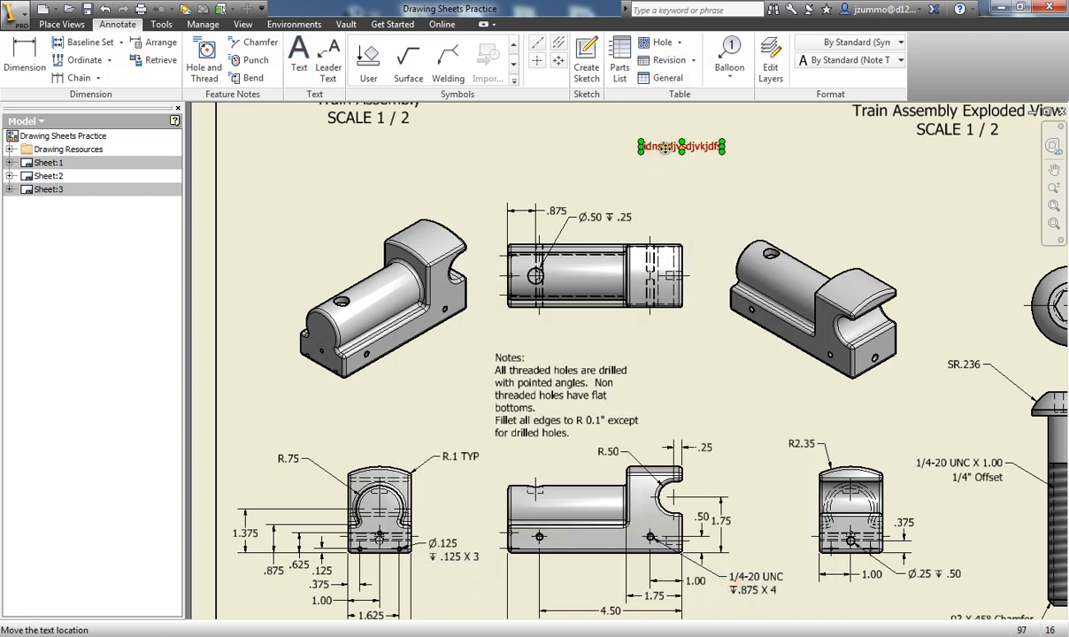
Move the sample text note to just below the Train Body's top view and delete it
left_click_drag(665, 148, 607, 317)
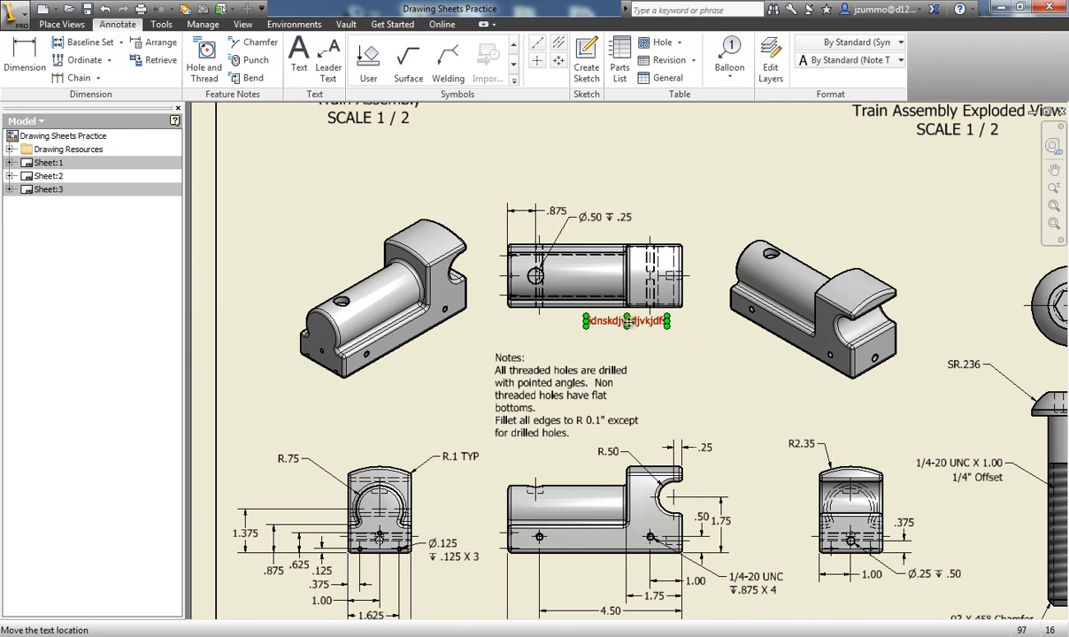
right_click(627, 321)
left_click(665, 376)
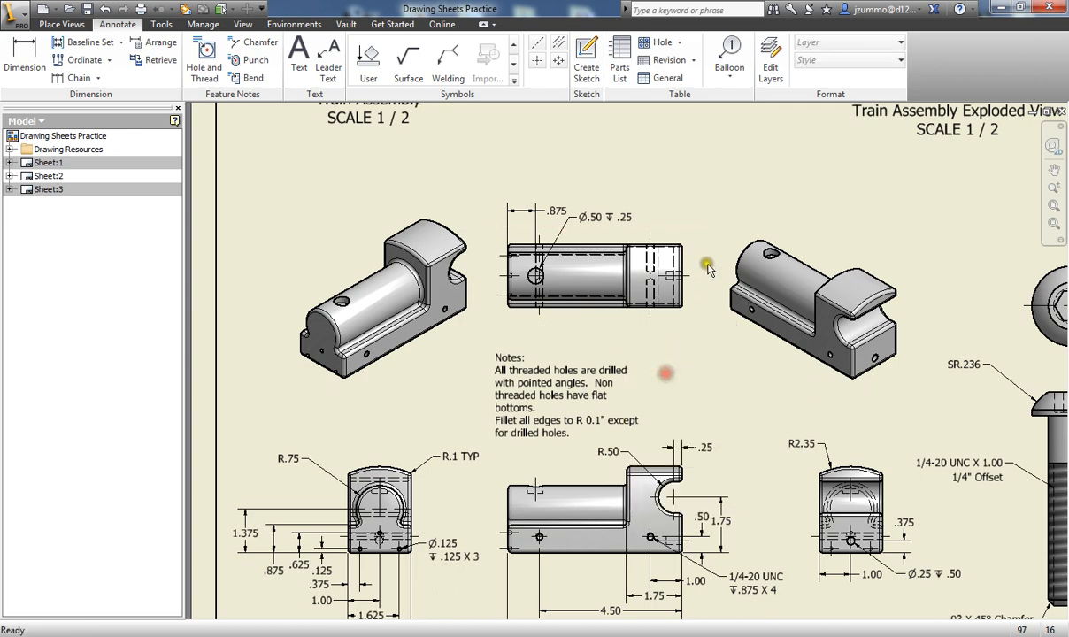
Try out a leader text note on the hexagonal socket edge in the Axel Peg's top view, cancelling it without text
scroll(742, 230, "up", 3)
middle_click_drag(830, 235, 473, 320)
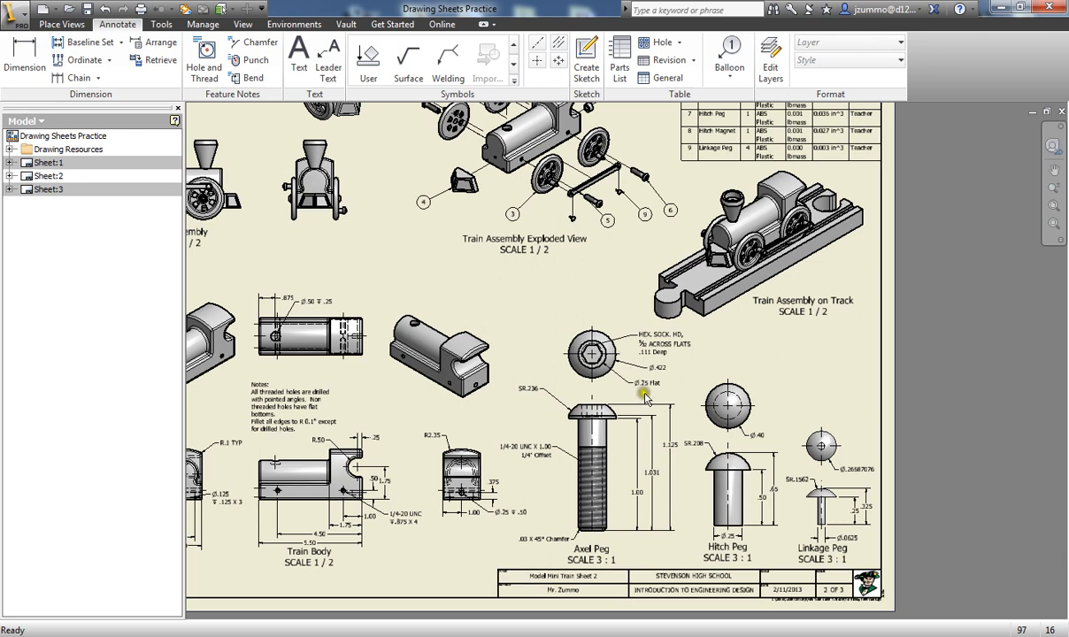
middle_click_drag(644, 388, 638, 271)
scroll(637, 271, "down", 3)
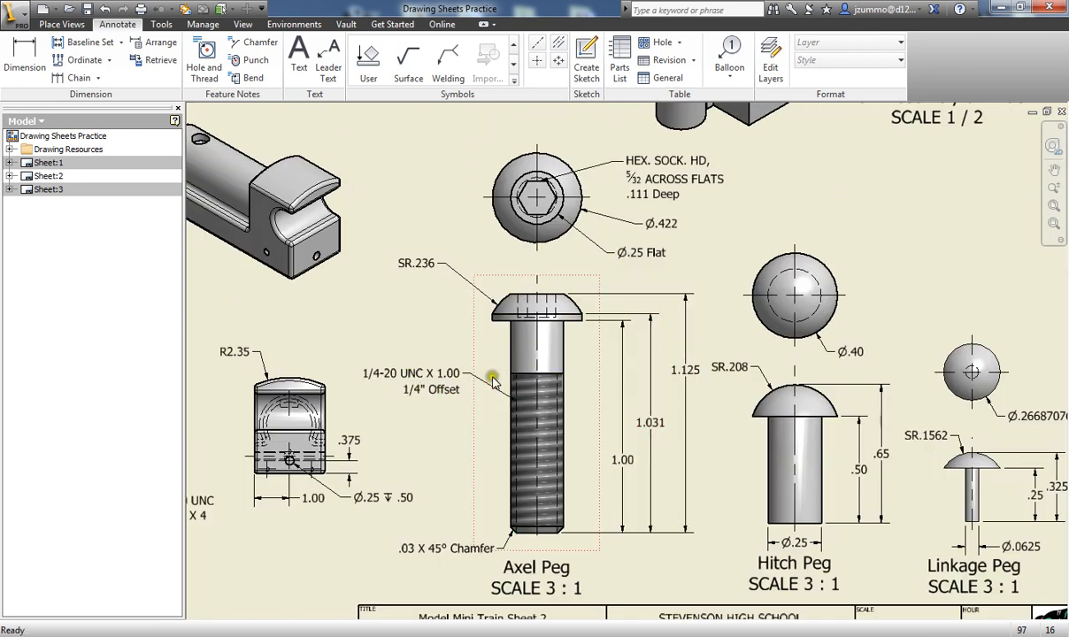
middle_click_drag(432, 213, 417, 239)
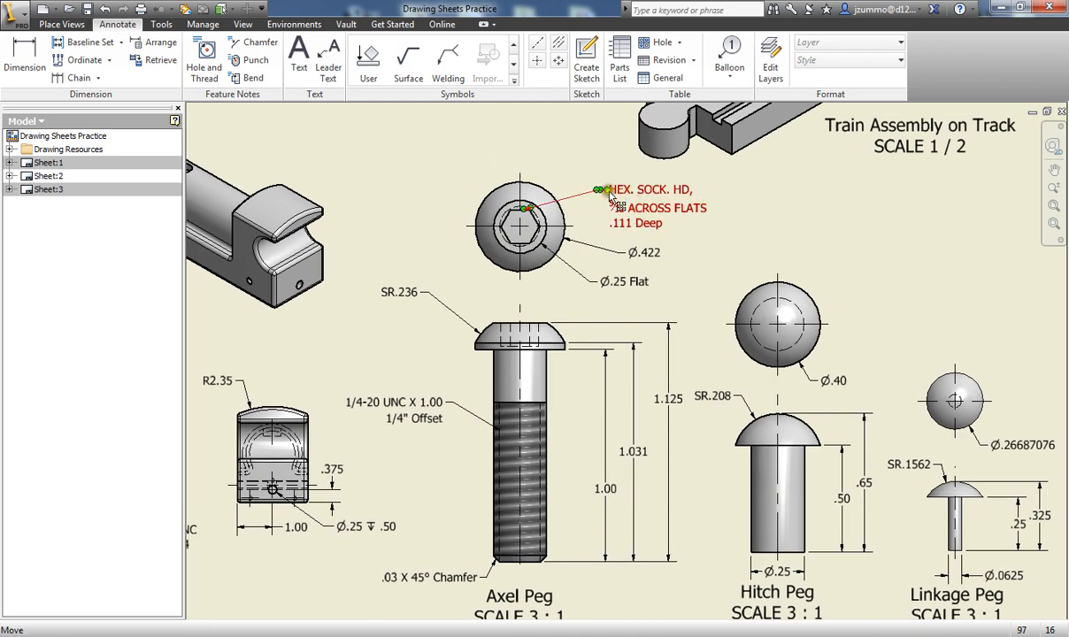
left_click(328, 68)
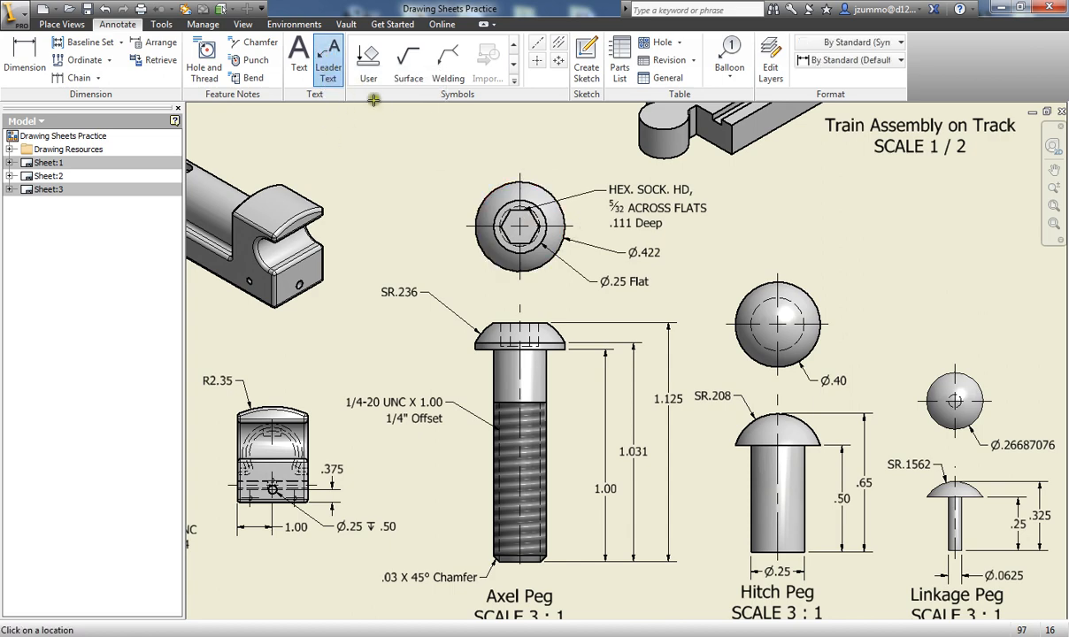
scroll(534, 219, "up", 5)
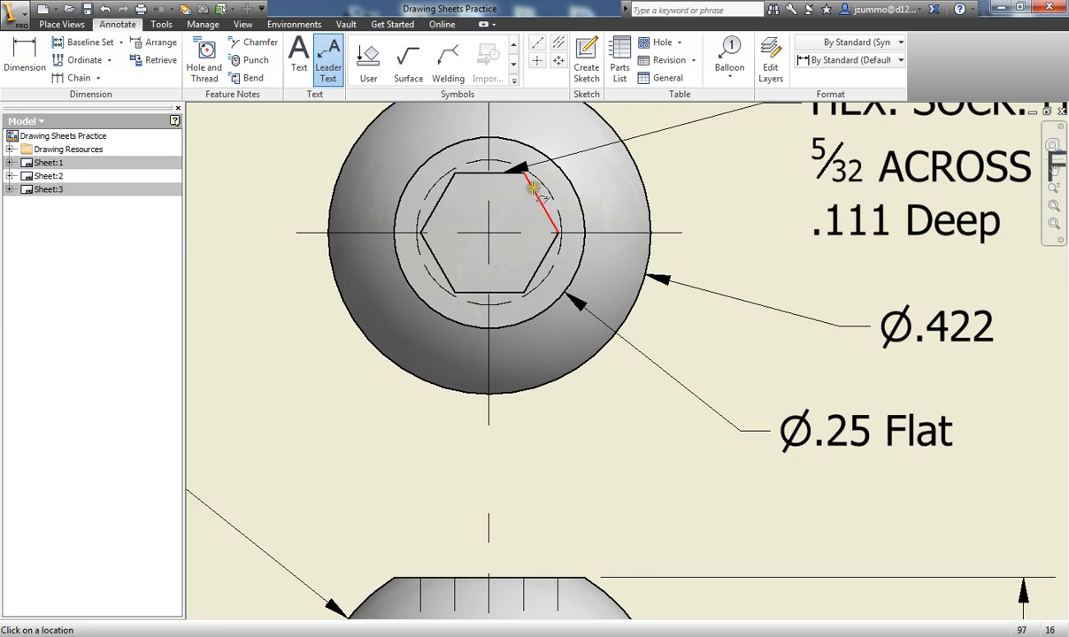
scroll(551, 213, "down", 3)
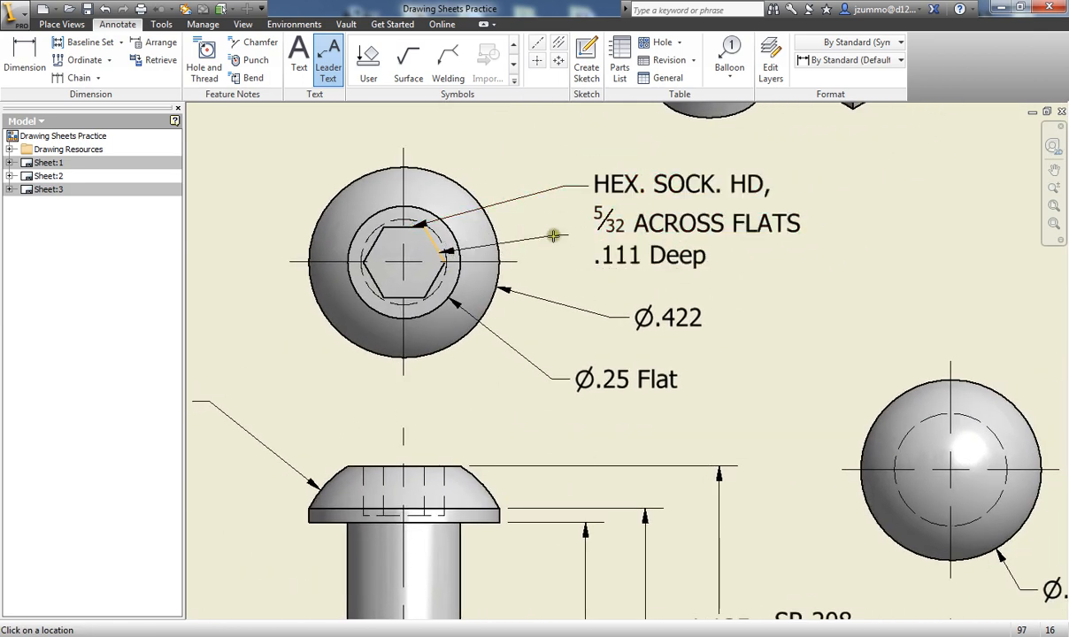
right_click(547, 232)
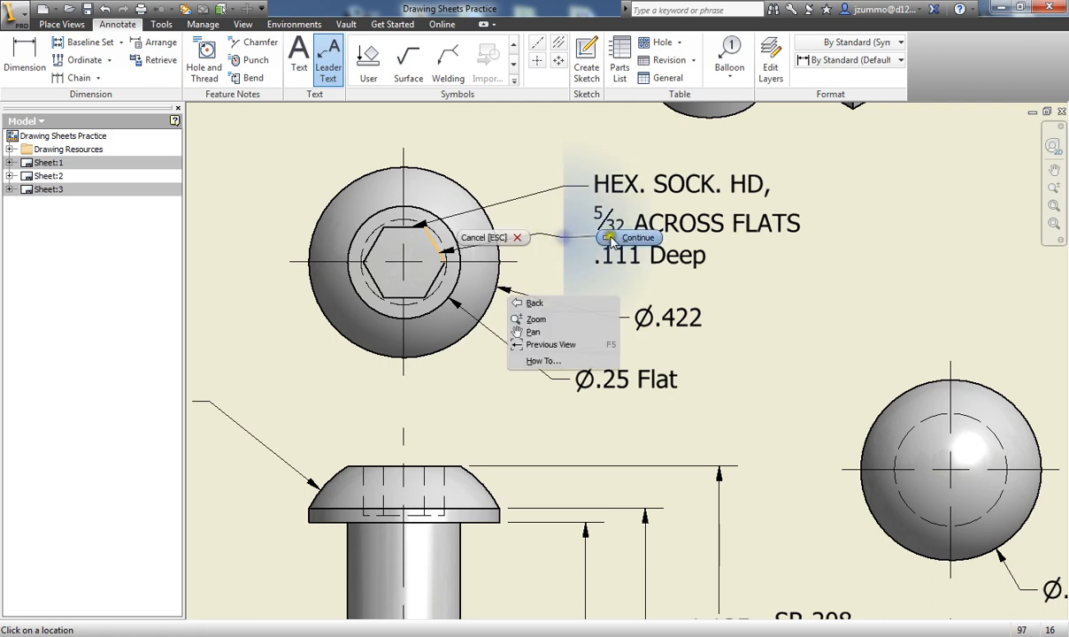
left_click(580, 237)
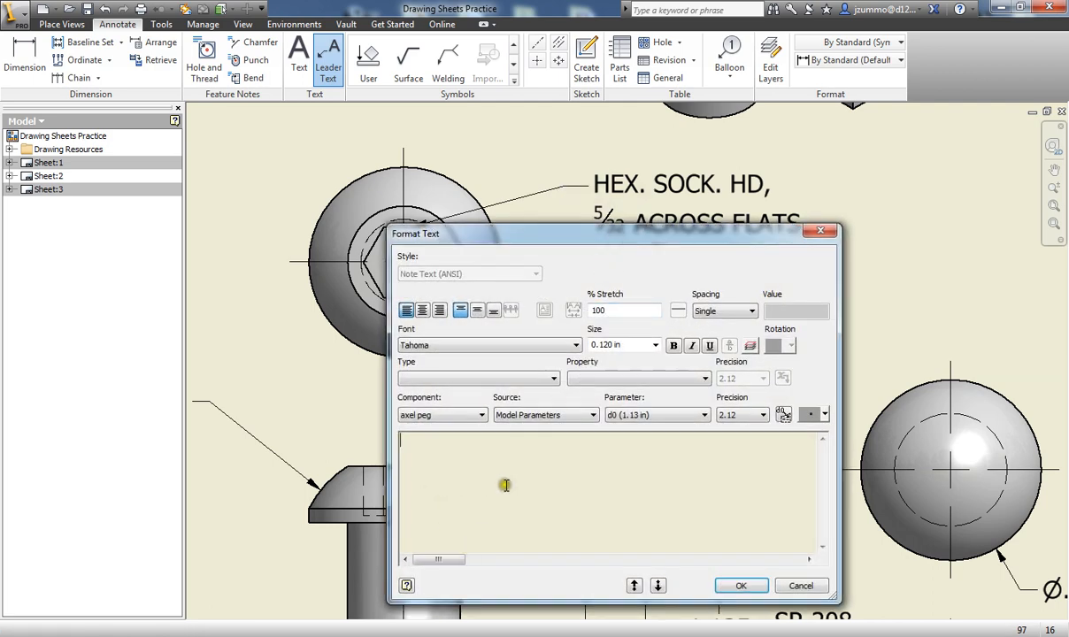
left_click(790, 586)
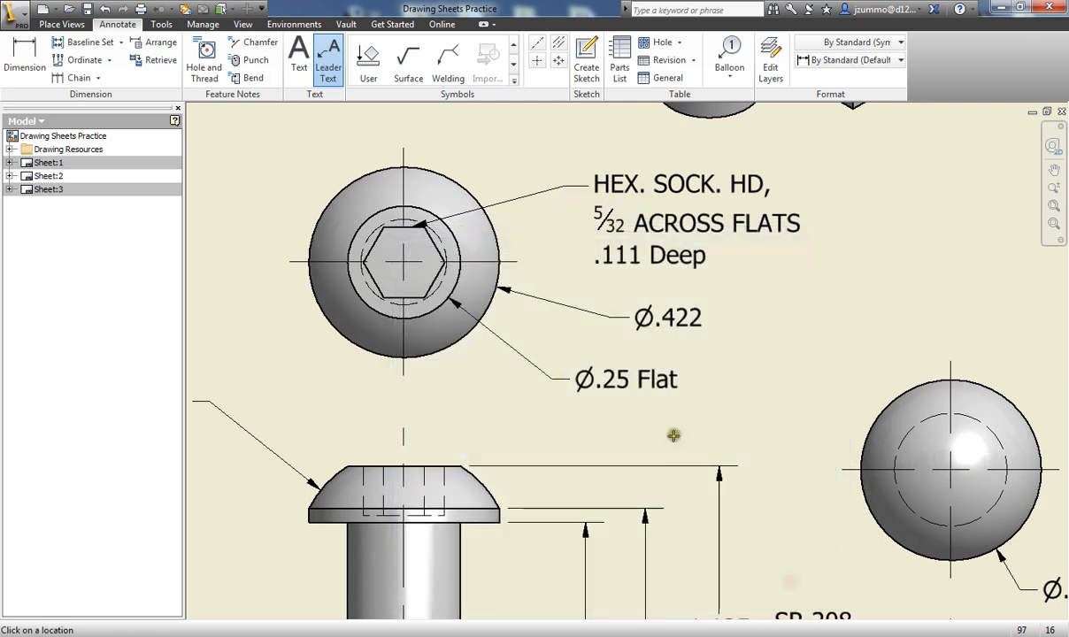
Examine the Axel Peg's chamfered tip and thread callout, and leave the leader text command
scroll(527, 269, "down", 3)
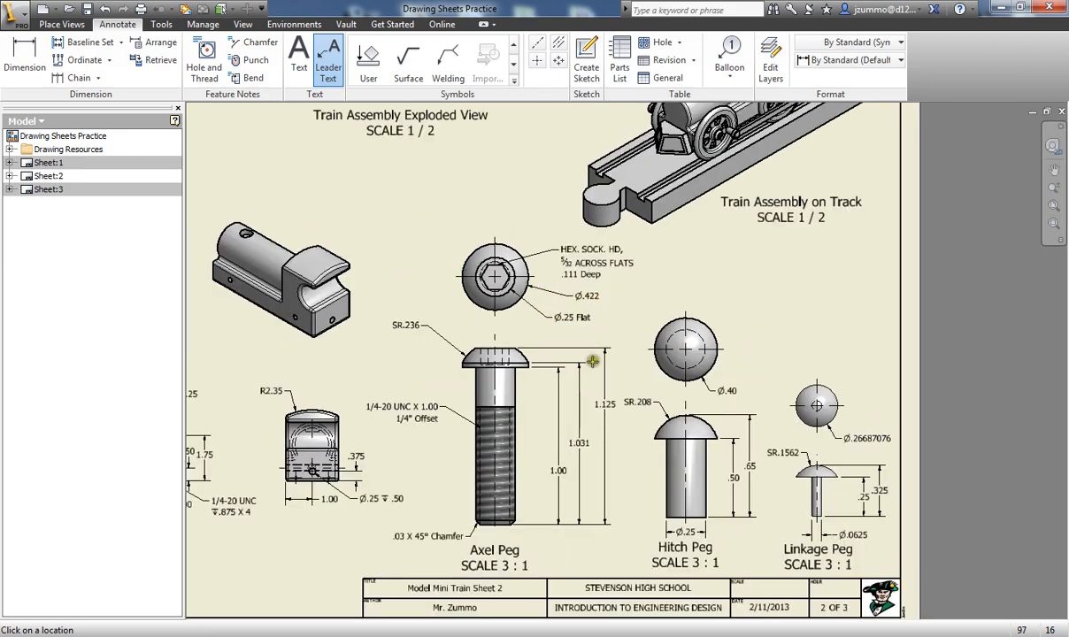
scroll(586, 354, "up", 1)
scroll(590, 409, "down", 1)
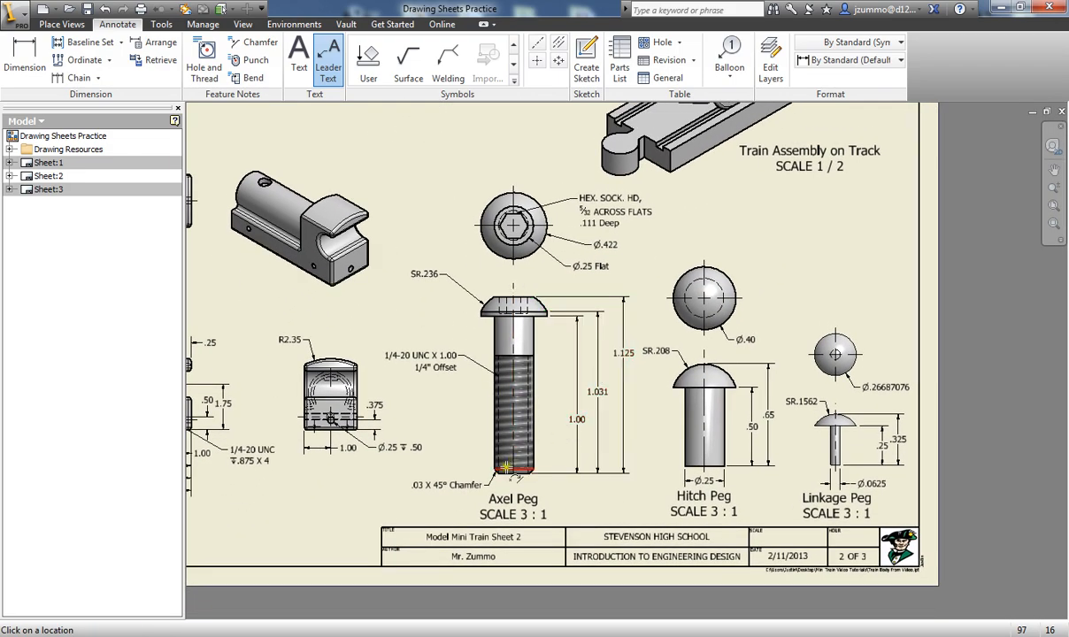
scroll(509, 486, "up", 5)
scroll(535, 454, "up", 2)
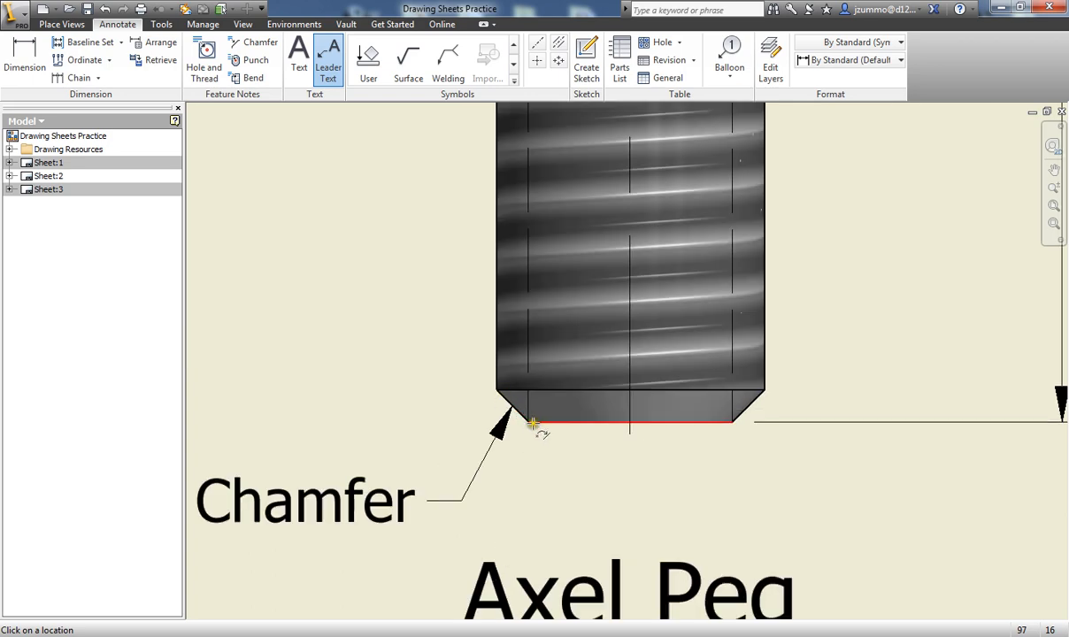
scroll(539, 399, "down", 4)
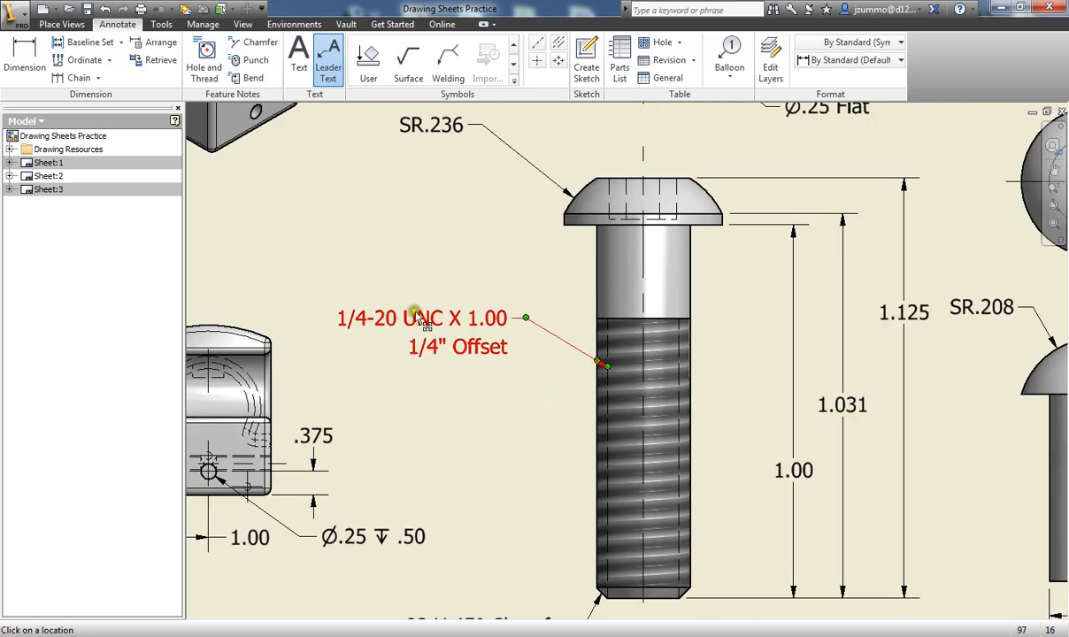
key("Escape")
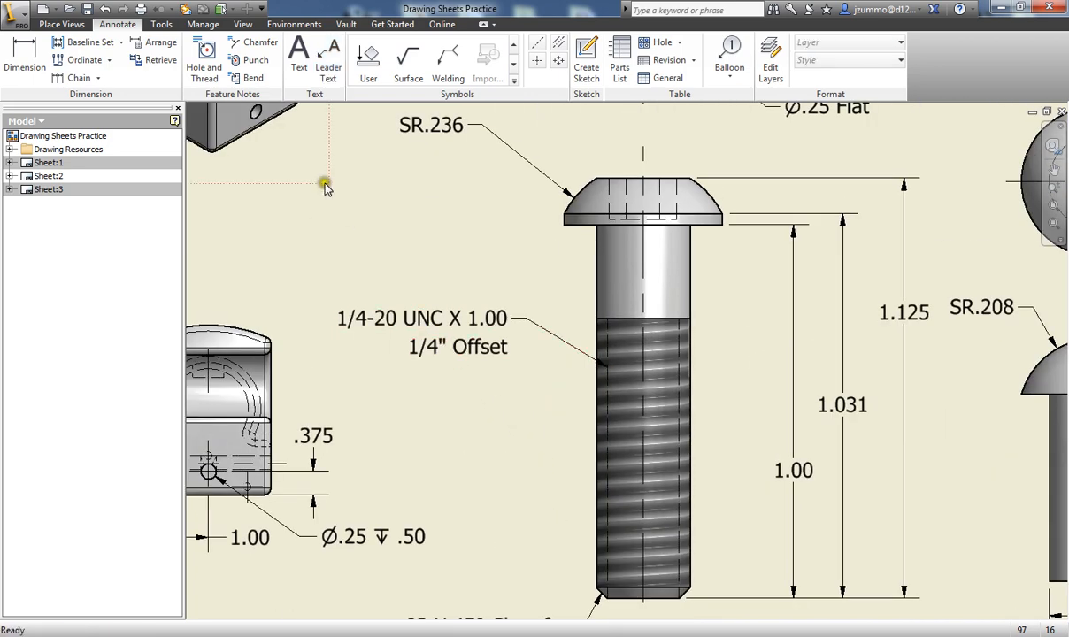
Add a 1/4-20 UNC - 2A thread note to the Axel Peg's threaded shaft, below the existing thread callout
left_click(206, 68)
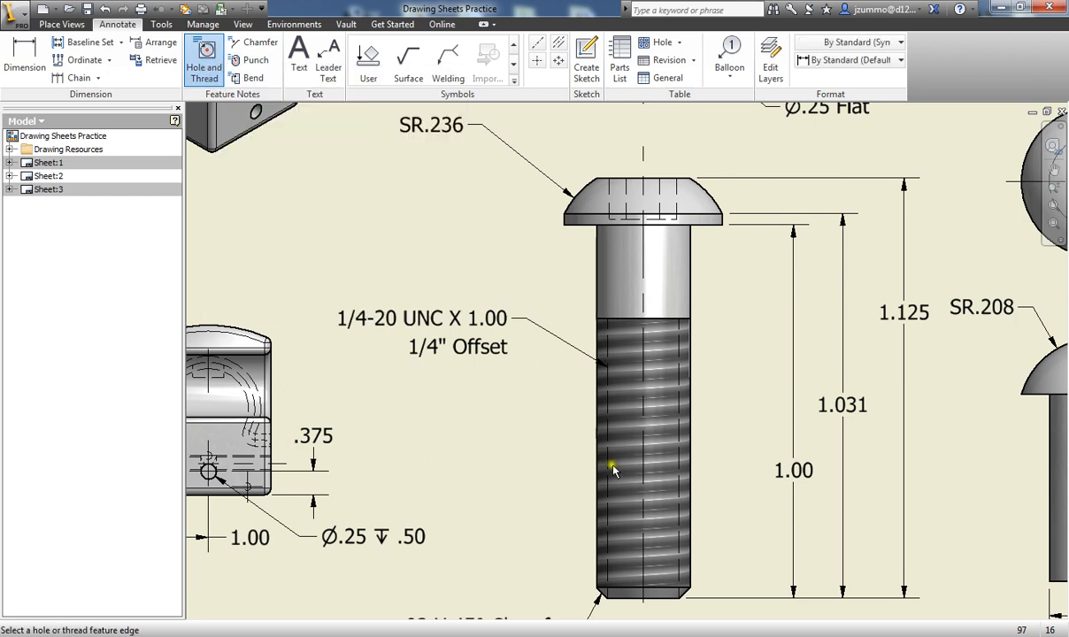
left_click(623, 428)
left_click(606, 434)
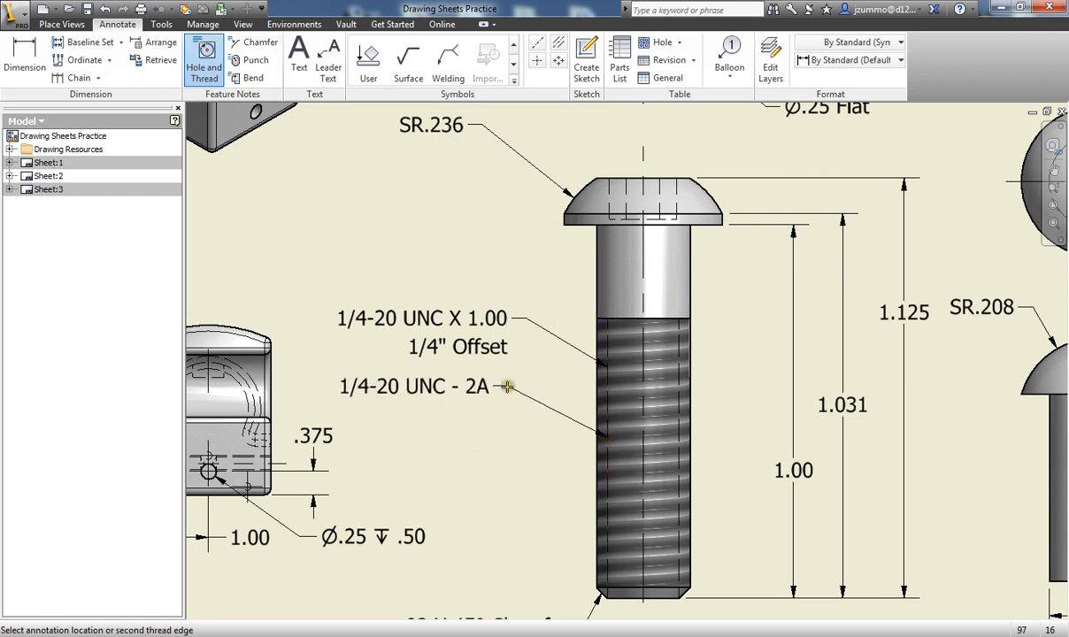
left_click(505, 389)
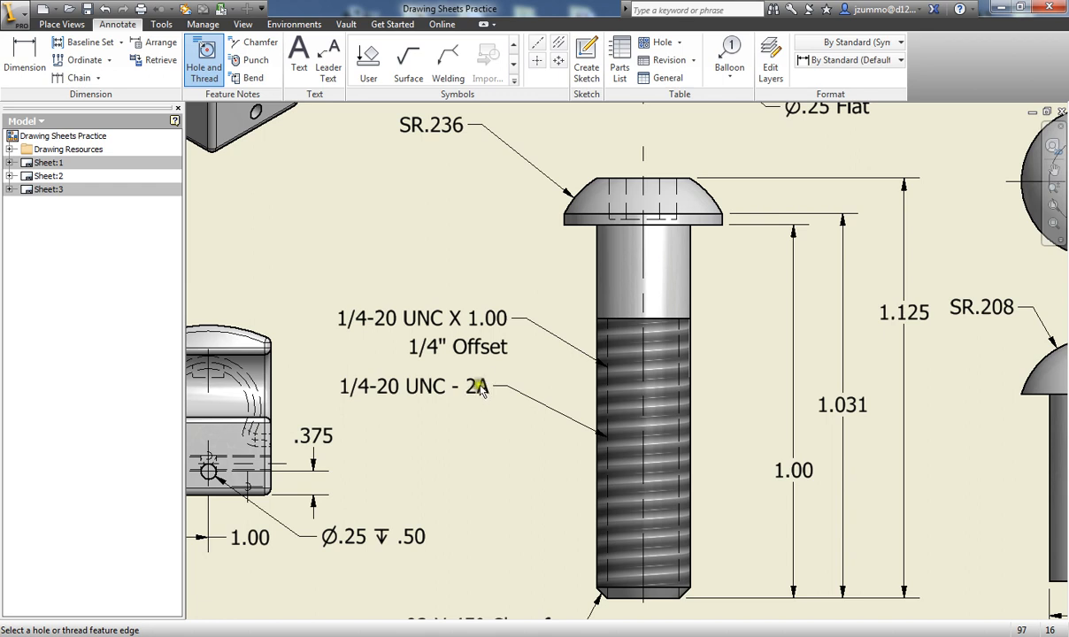
key("Escape")
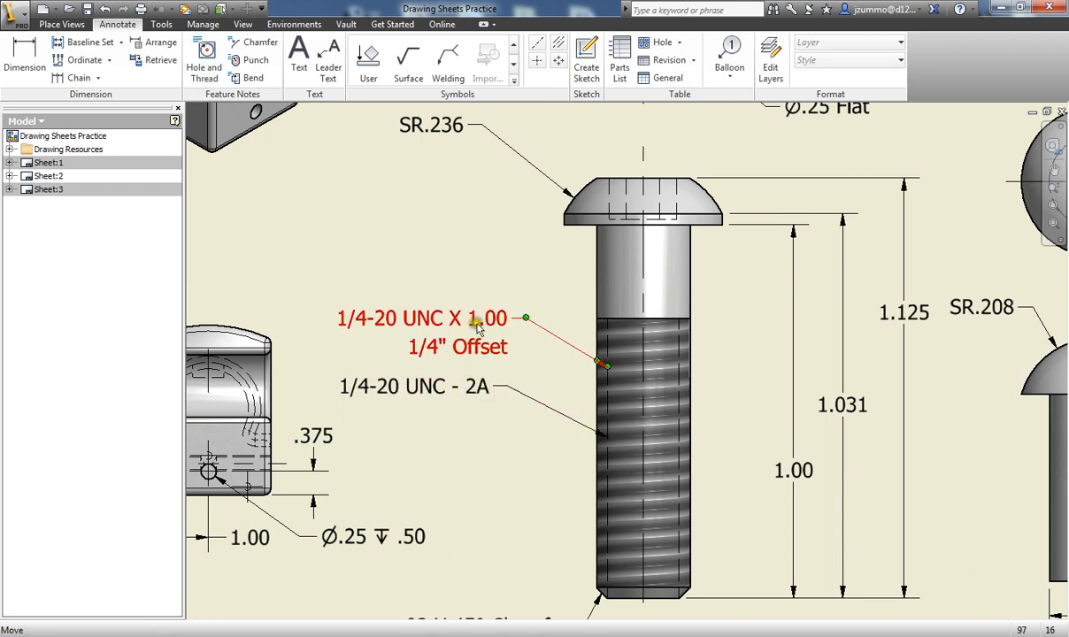
Compare the 1/4-20 UNC - 2A thread note on the Axel Peg with the existing 1/4" Offset thread callout above it
left_click(468, 394)
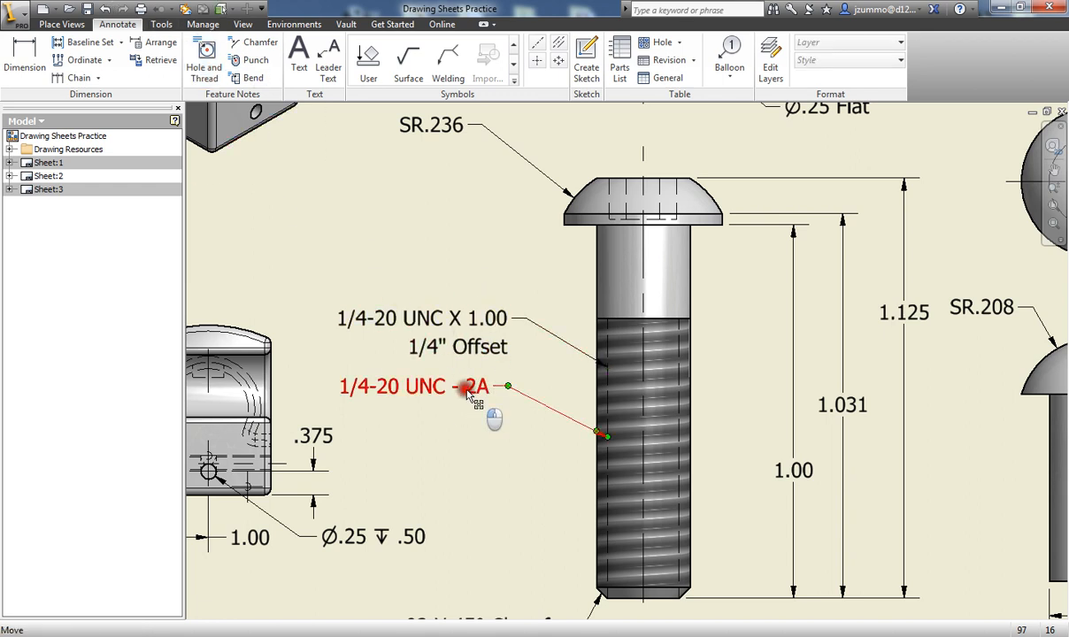
left_click(403, 391)
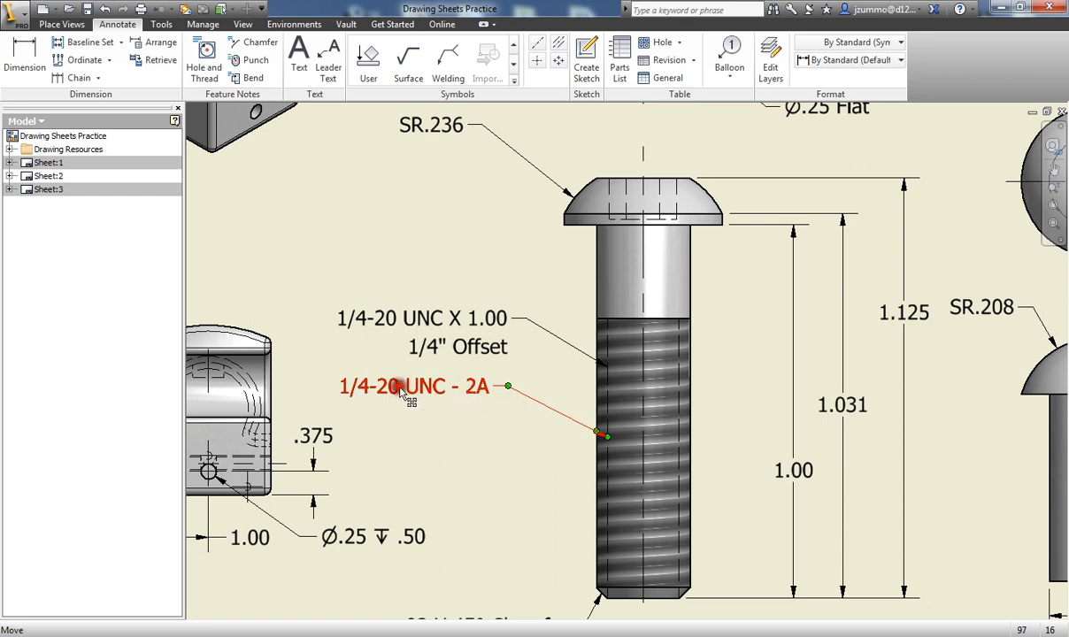
left_click(456, 460)
left_click(415, 384)
left_click(438, 429)
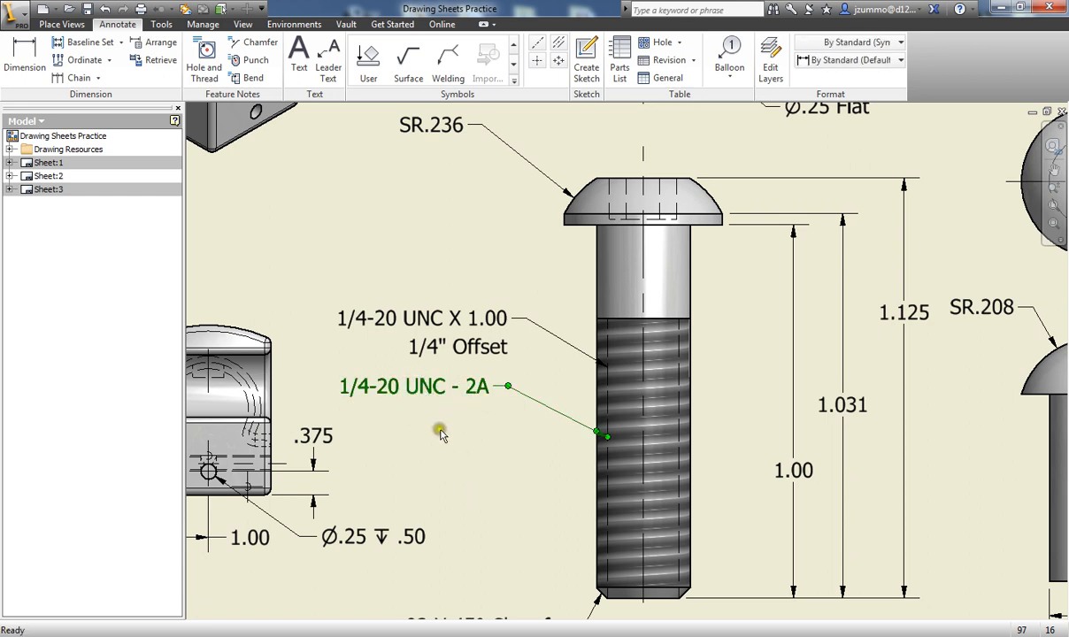
left_click(439, 351)
left_click(467, 414)
scroll(474, 422, "down", 6)
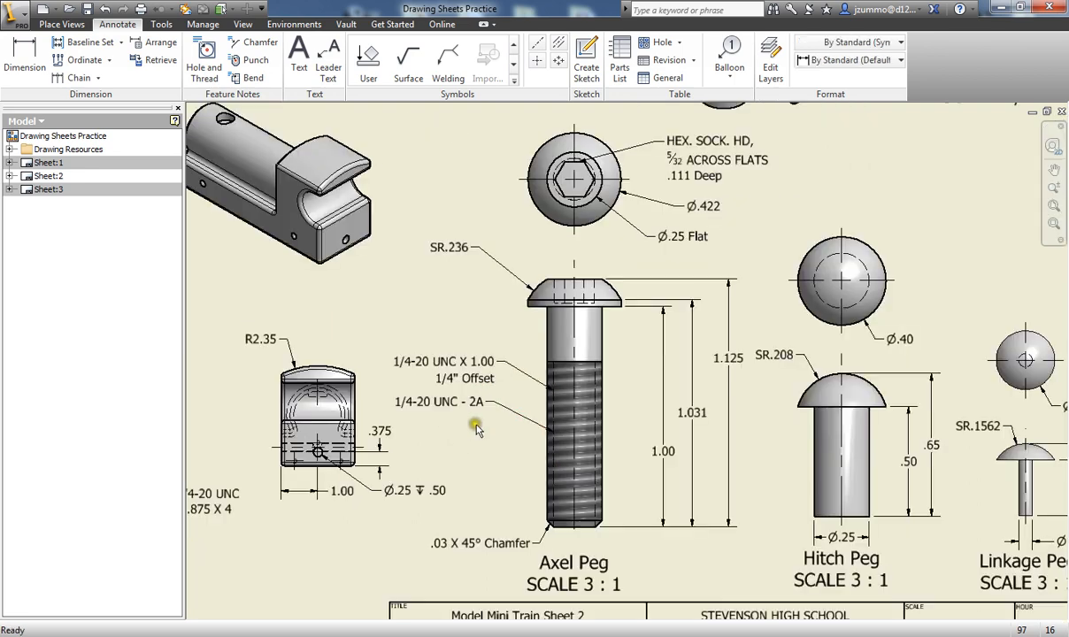
middle_click_drag(480, 428, 499, 442)
scroll(499, 443, "up", 5)
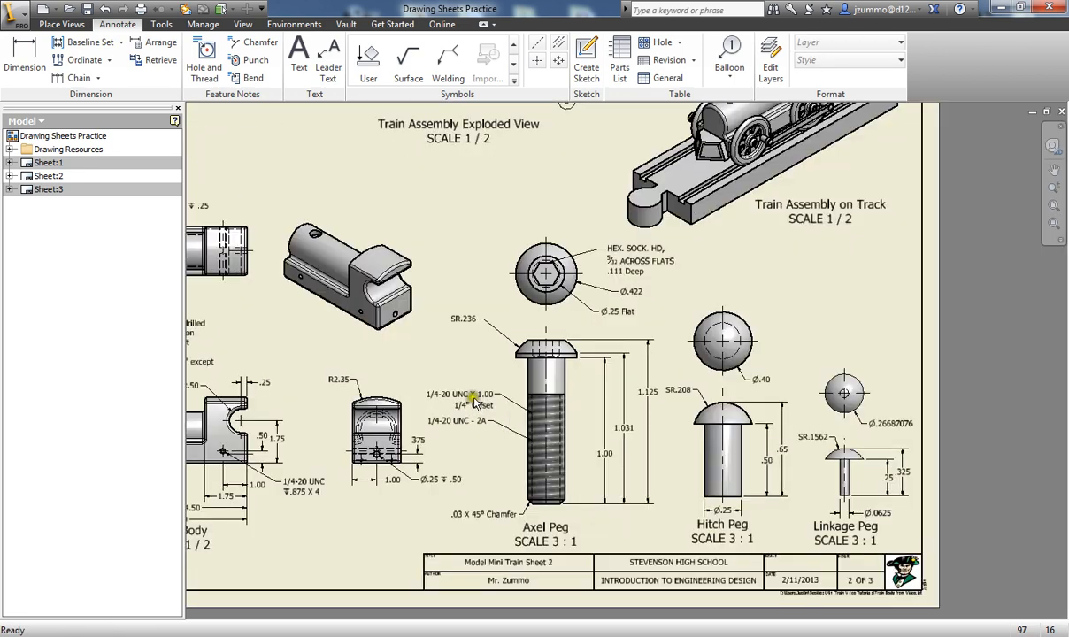
left_click(472, 396)
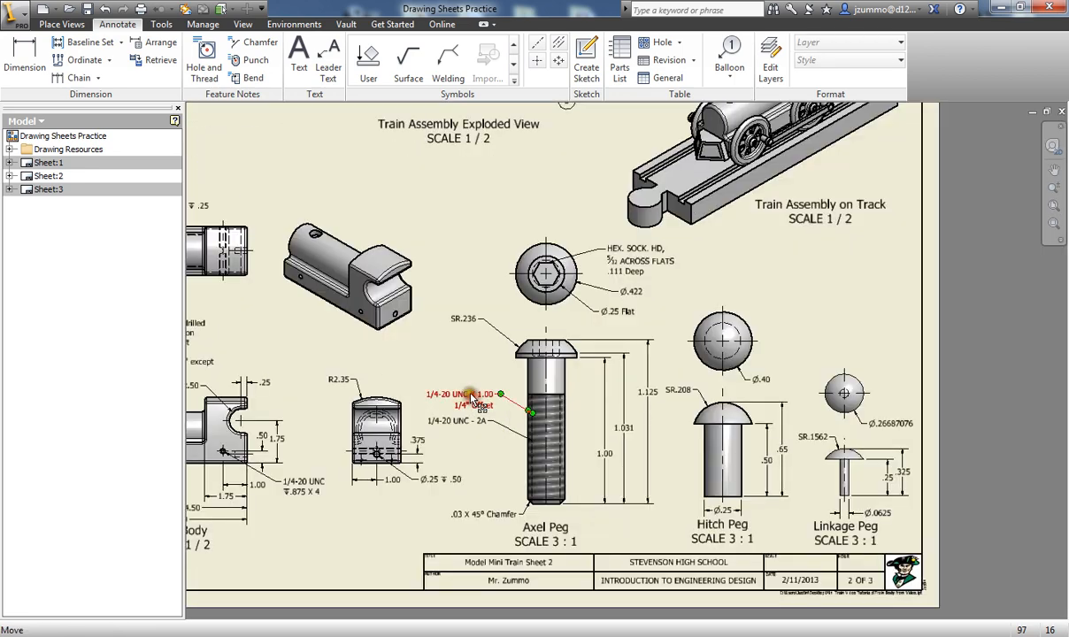
left_click(345, 636)
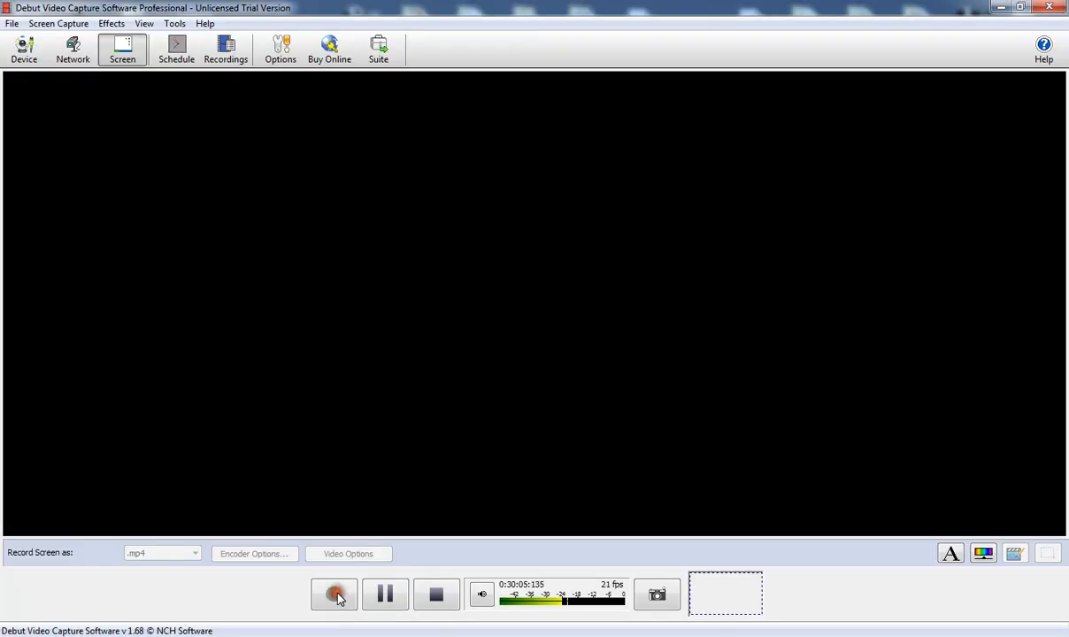
left_click(1020, 7)
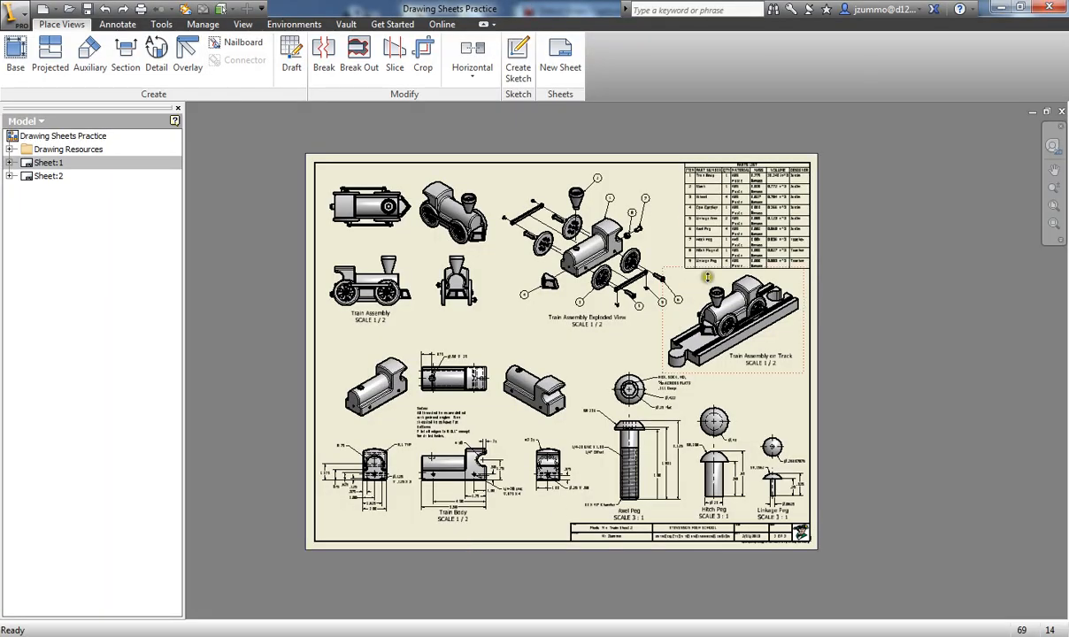
Place a parts list for the train assembly exploded view in the empty area beside the sheet's right edge
scroll(669, 261, "down", 3)
mouse_move(627, 349)
middle_mouse_down()
mouse_move(644, 377)
mouse_move(666, 339)
middle_mouse_up()
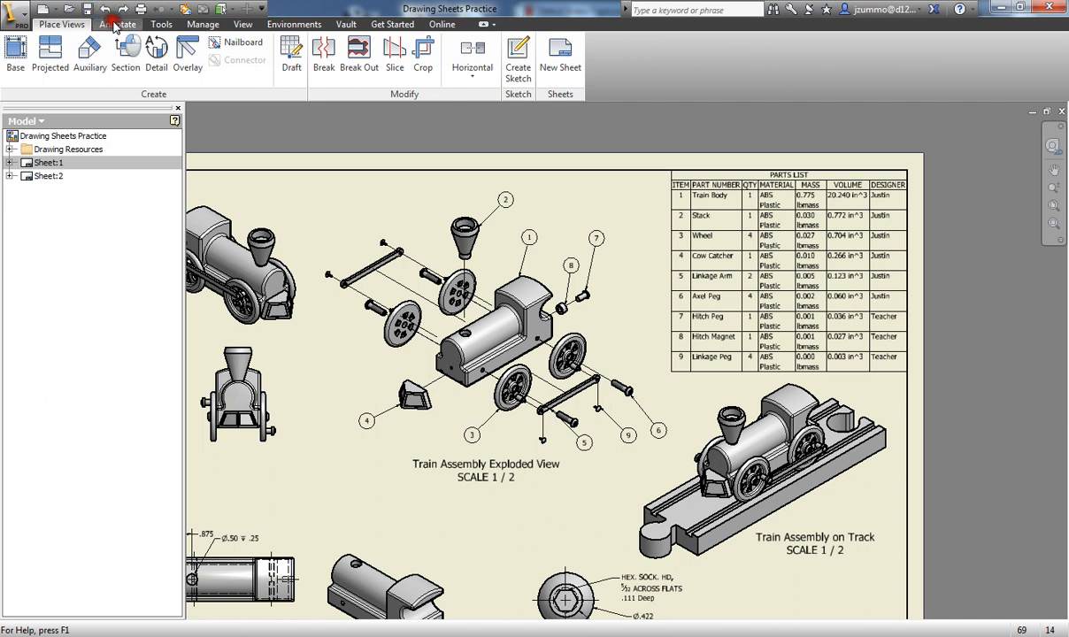
left_click(117, 24)
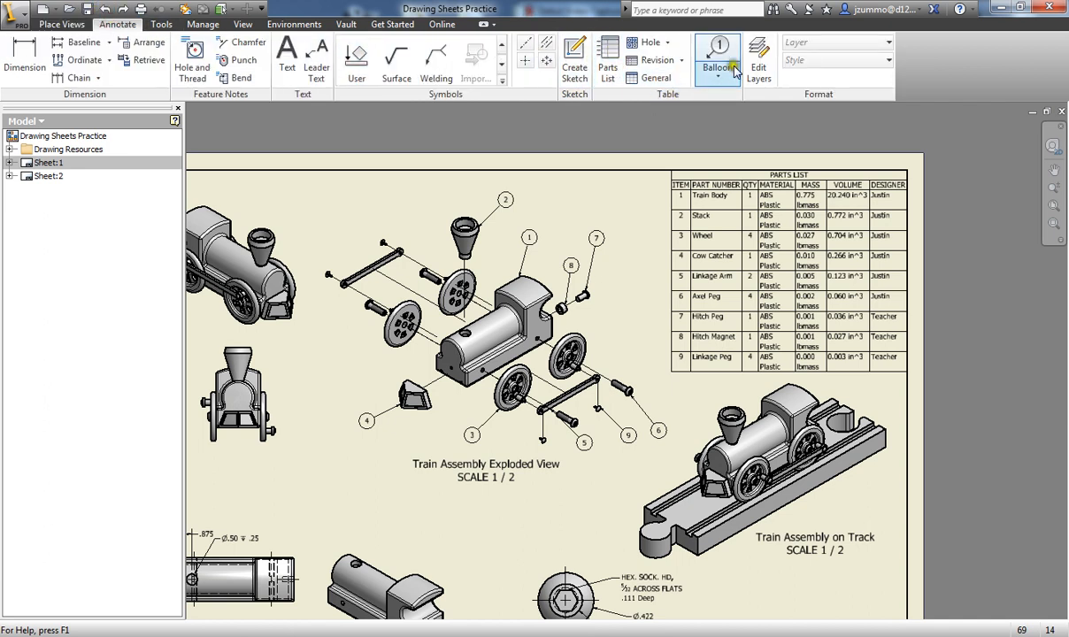
left_click(607, 66)
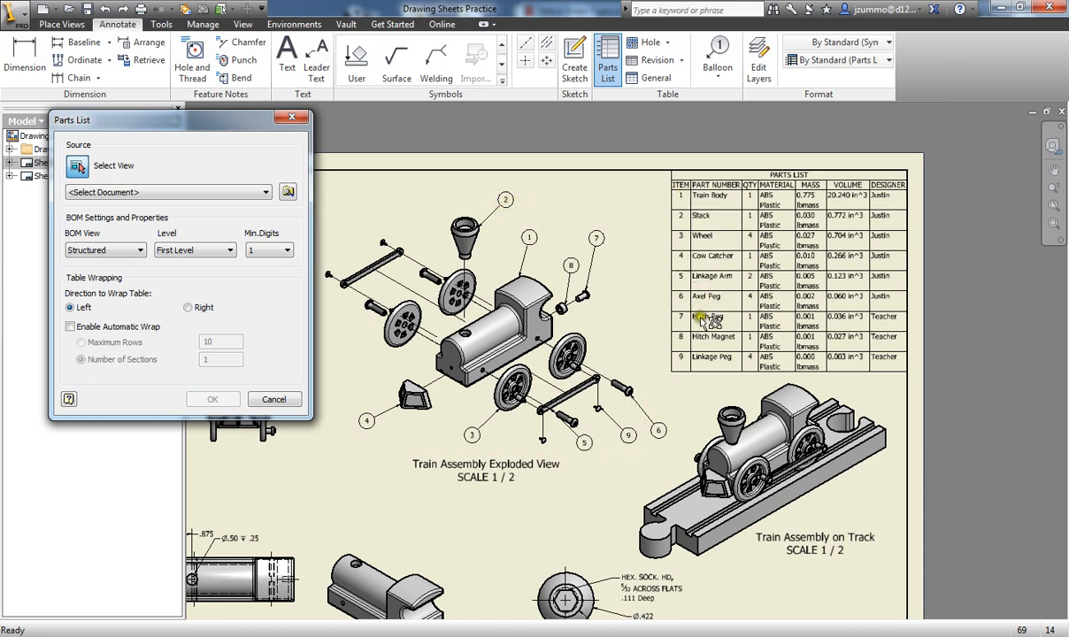
left_click(545, 217)
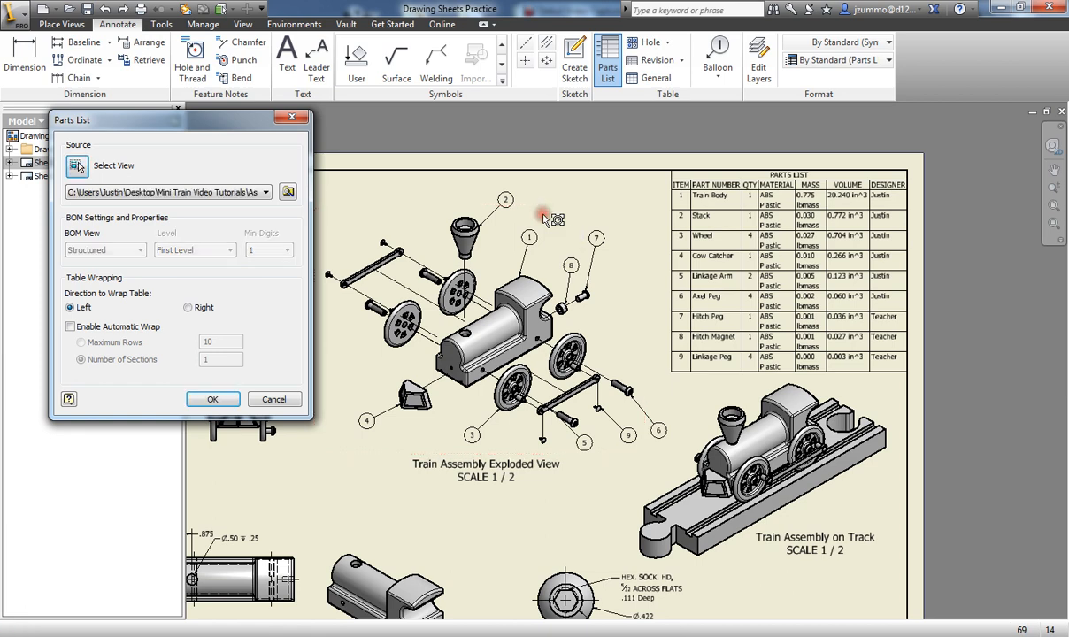
left_click(216, 405)
middle_click_drag(798, 293, 483, 293)
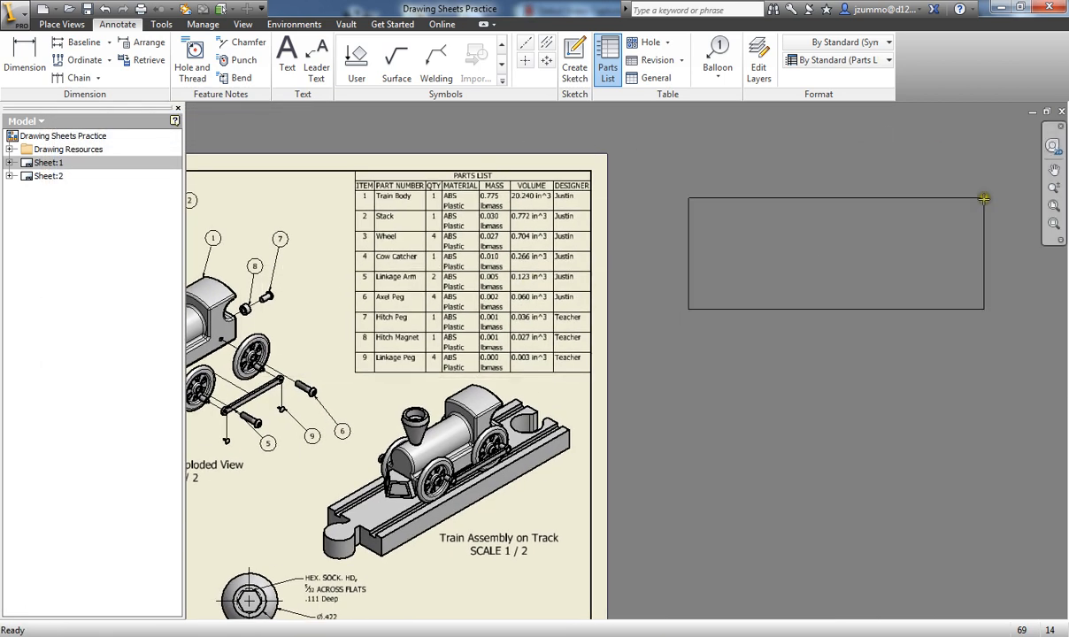
scroll(894, 202, "up", 2)
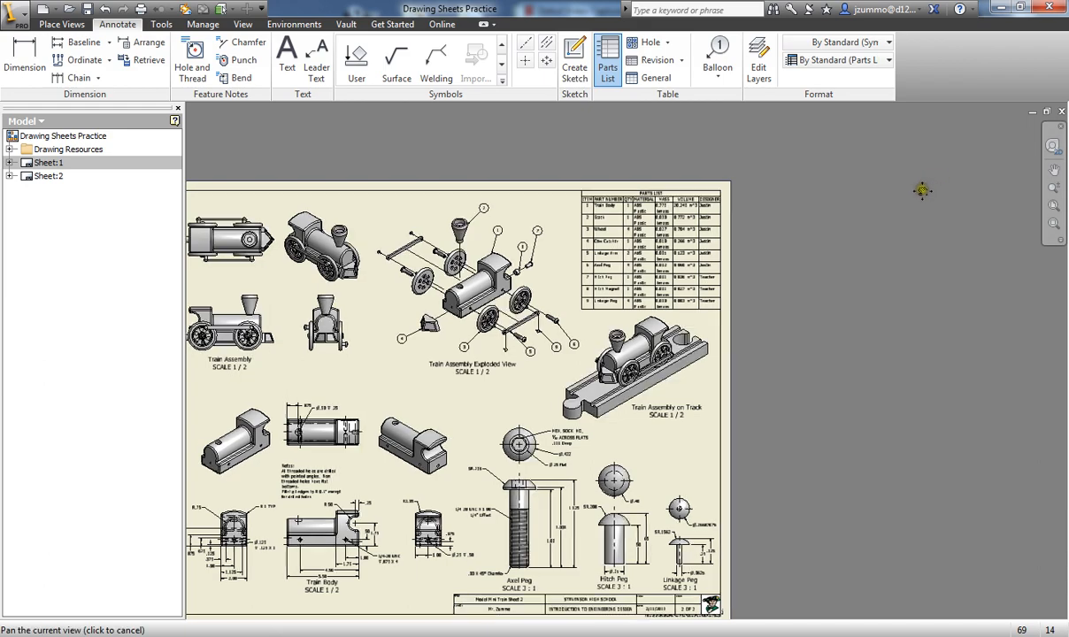
middle_click_drag(922, 190, 887, 203)
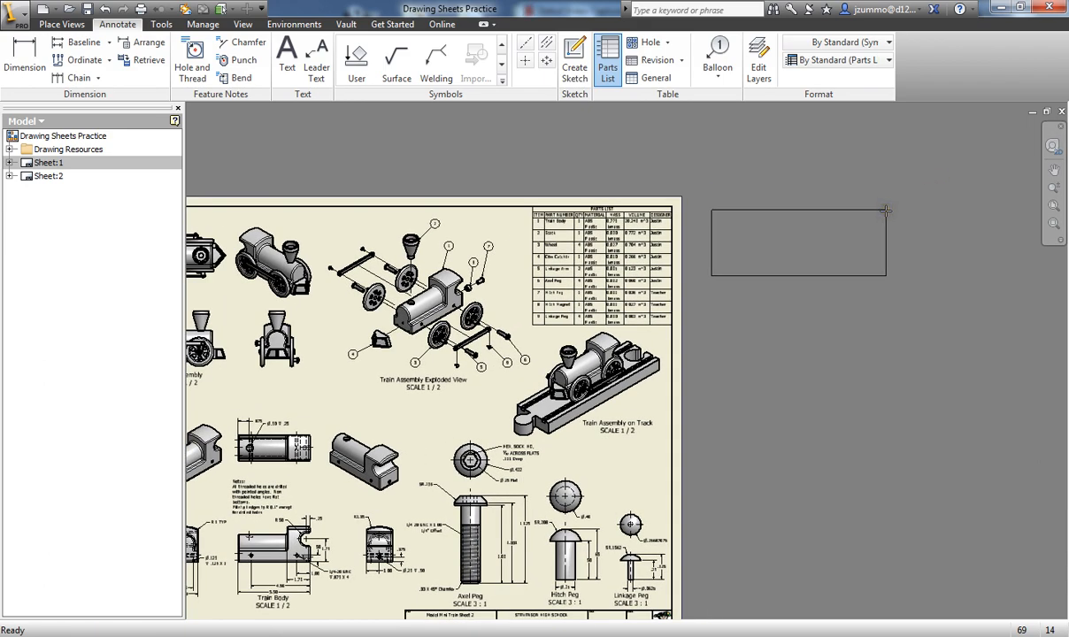
left_click(885, 210)
Open the new parts list for editing and move its dialog below the table so both parts lists can be compared
scroll(721, 316, "down", 3)
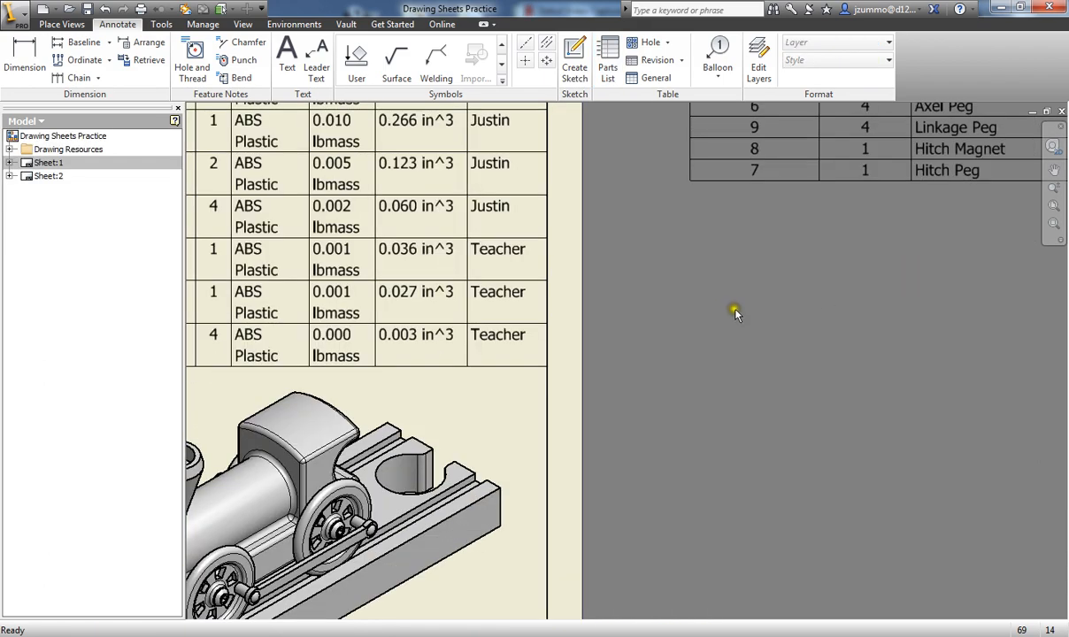
scroll(733, 310, "up", 3)
scroll(675, 358, "down", 4)
middle_click_drag(617, 386, 615, 422)
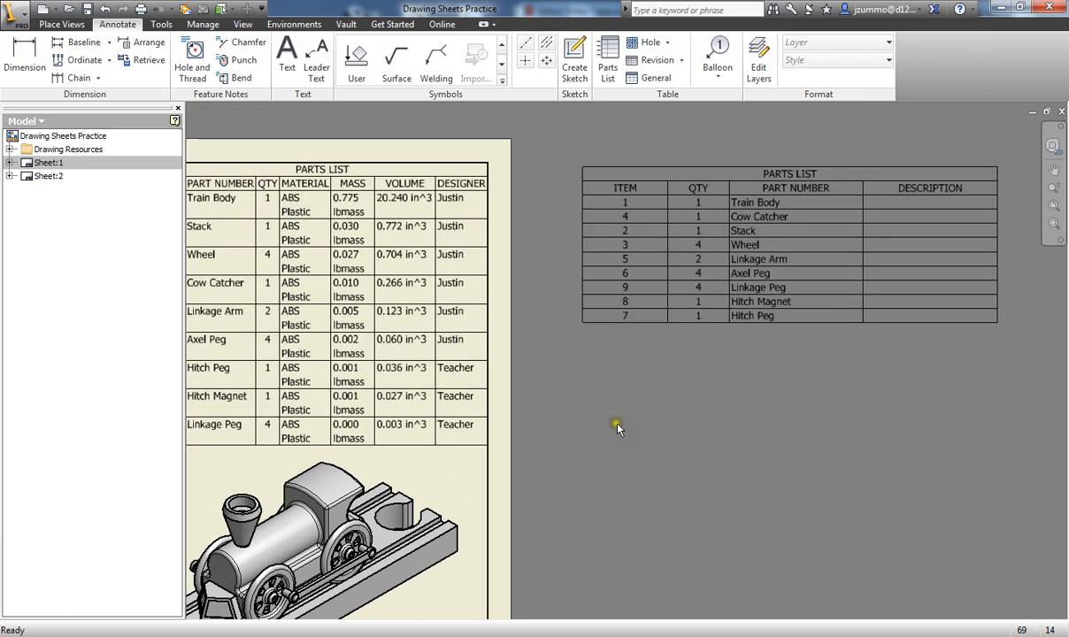
scroll(615, 423, "up", 3)
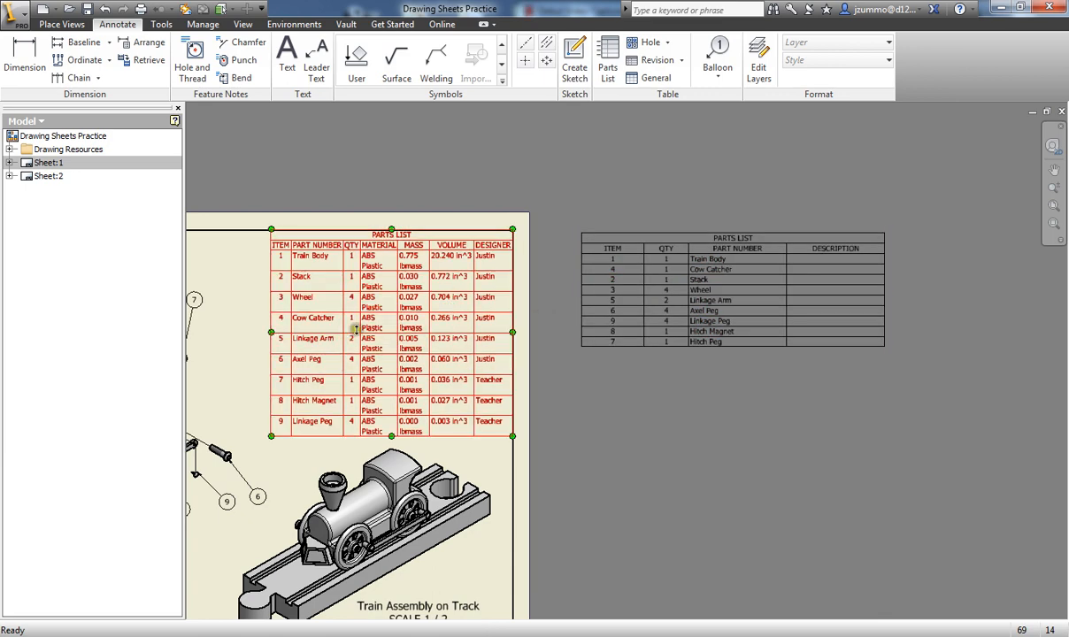
left_click(581, 427)
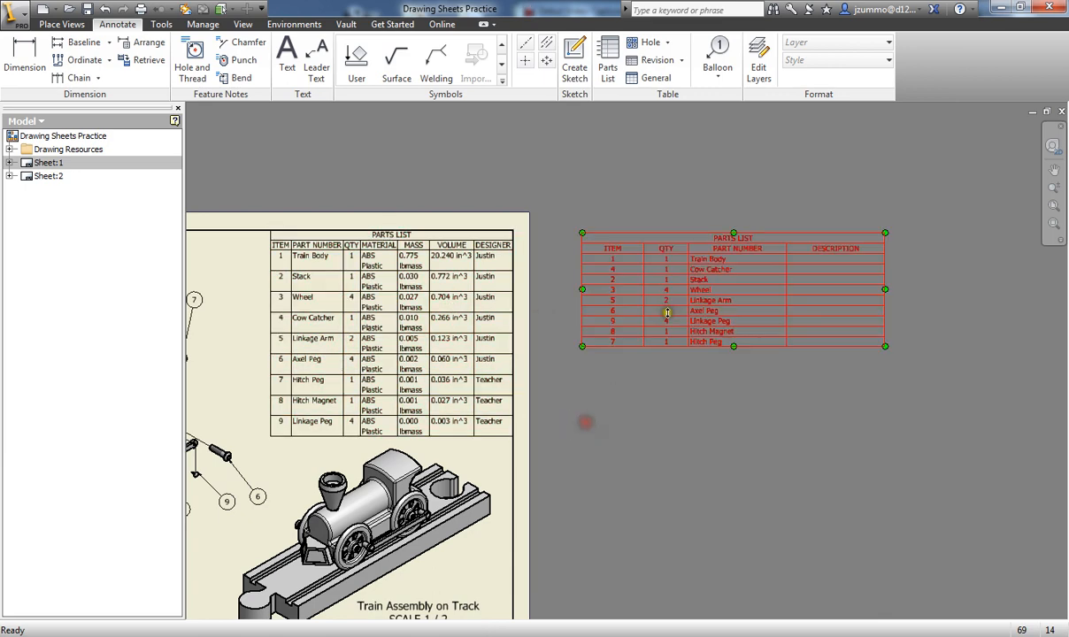
double_click(698, 276)
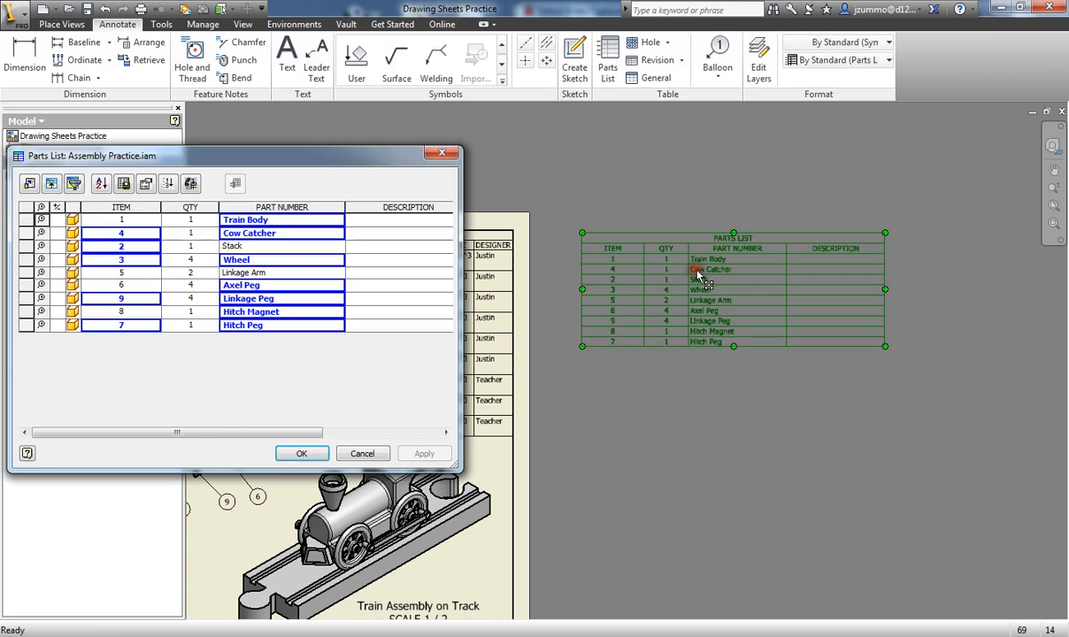
mouse_move(264, 162)
left_mouse_down()
mouse_move(878, 363)
mouse_move(816, 392)
left_mouse_up()
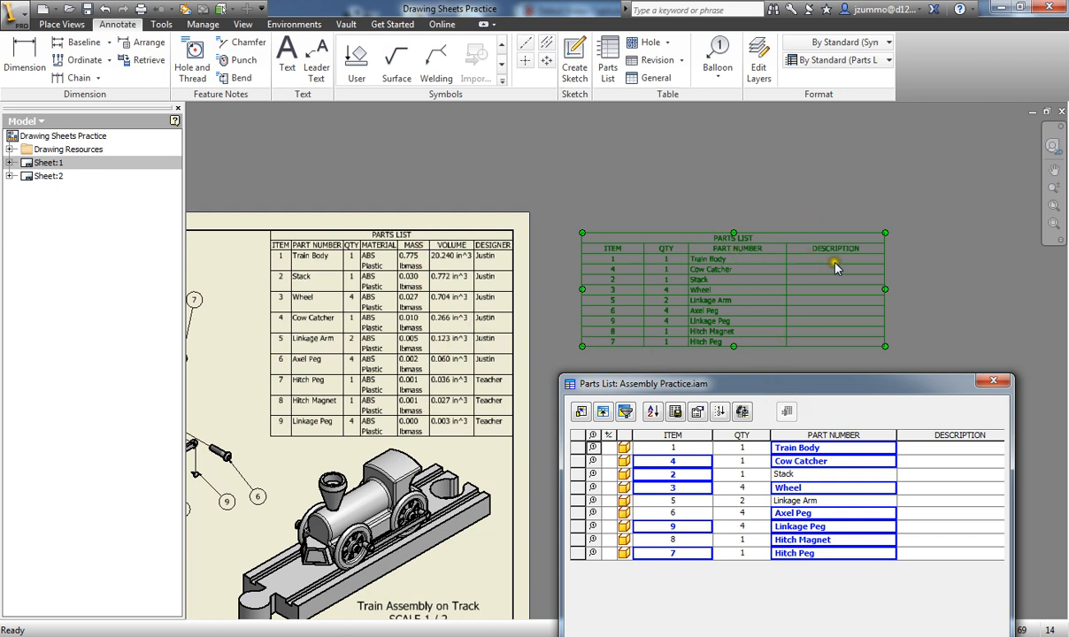
In the parts list's column chooser, remove DESCRIPTION and move PART NUMBER ahead of QTY
left_click(581, 413)
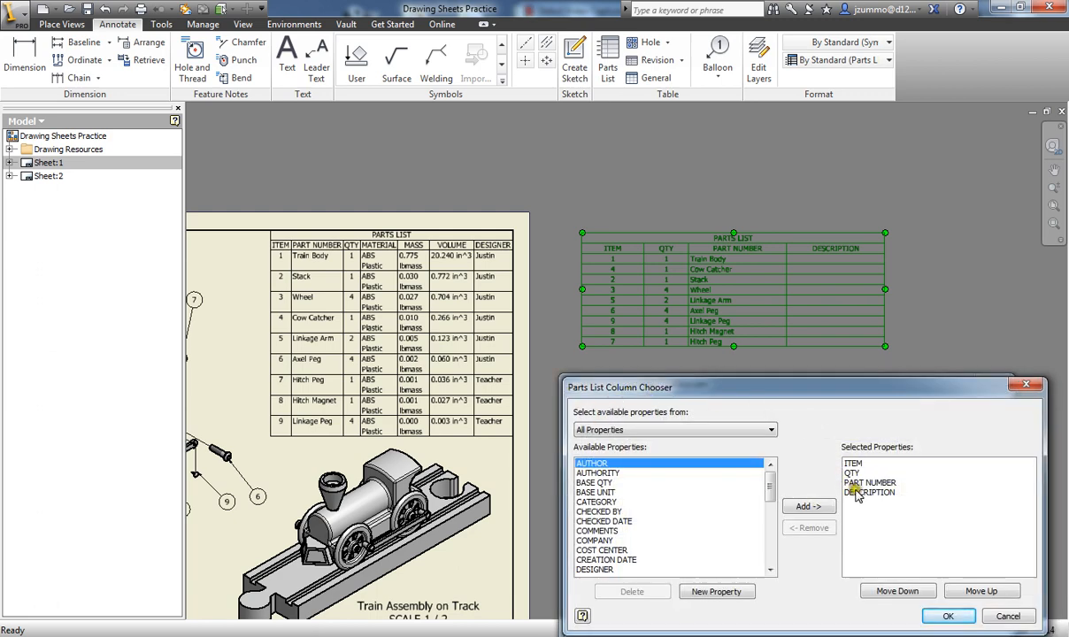
left_click(855, 493)
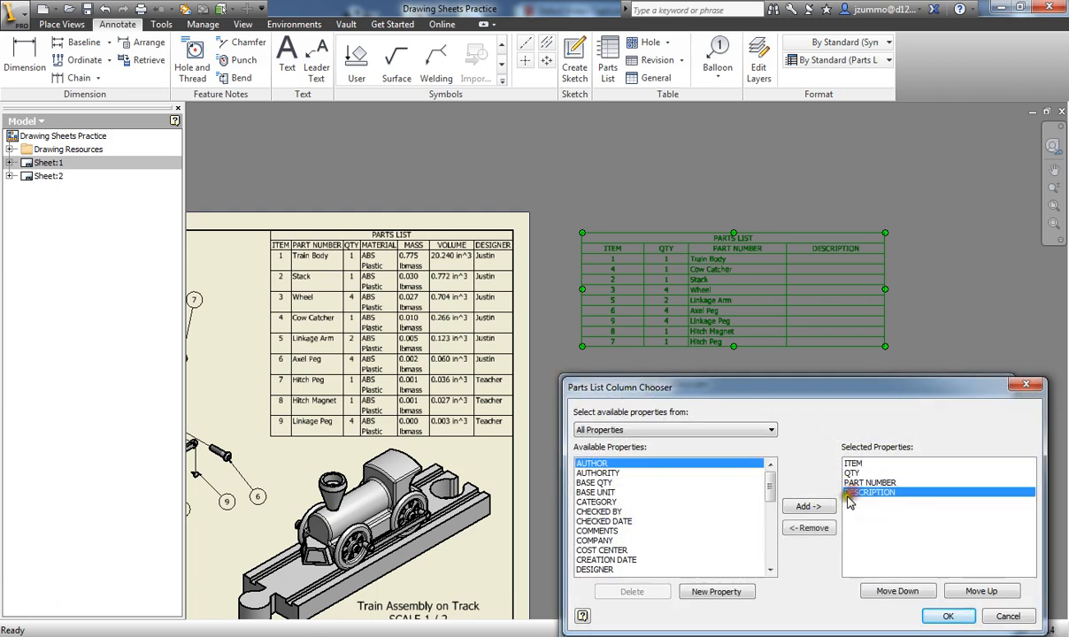
left_click(805, 528)
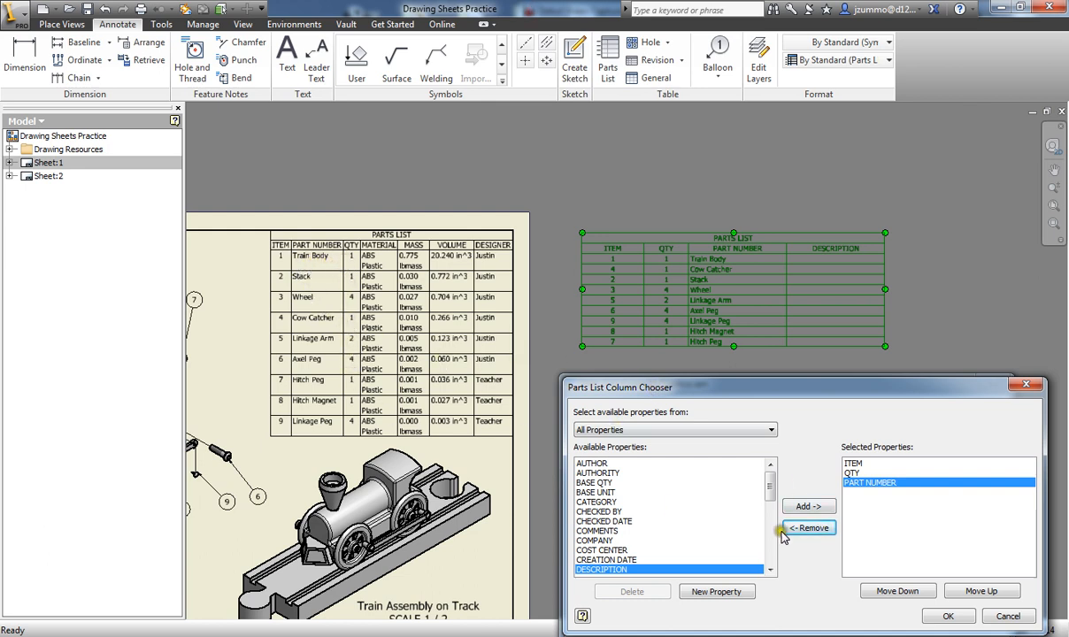
left_click(855, 474)
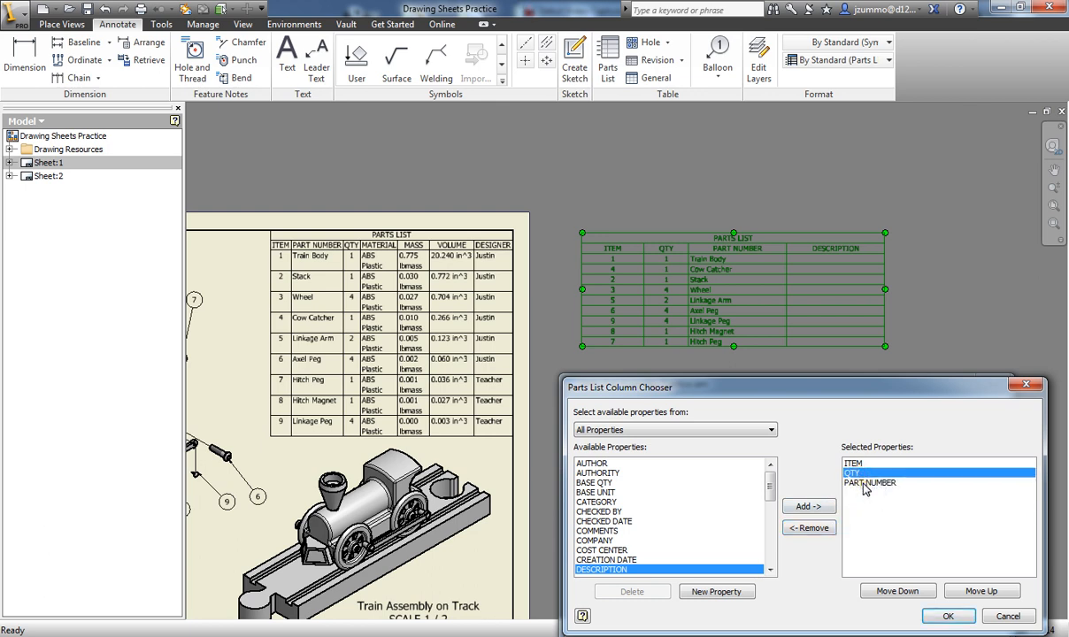
left_click(866, 484)
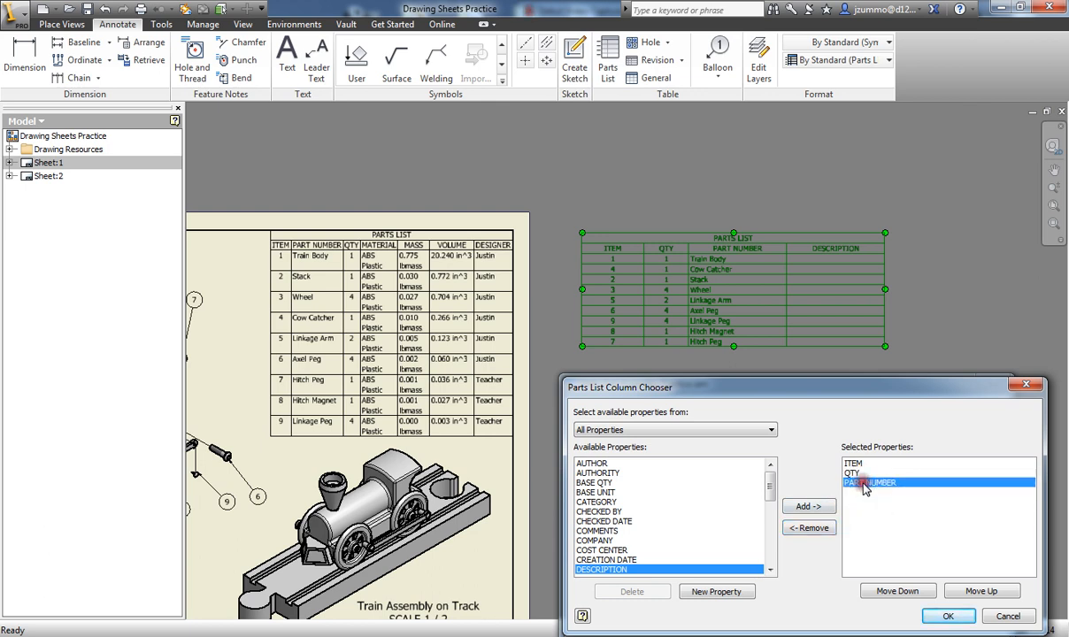
left_click(971, 595)
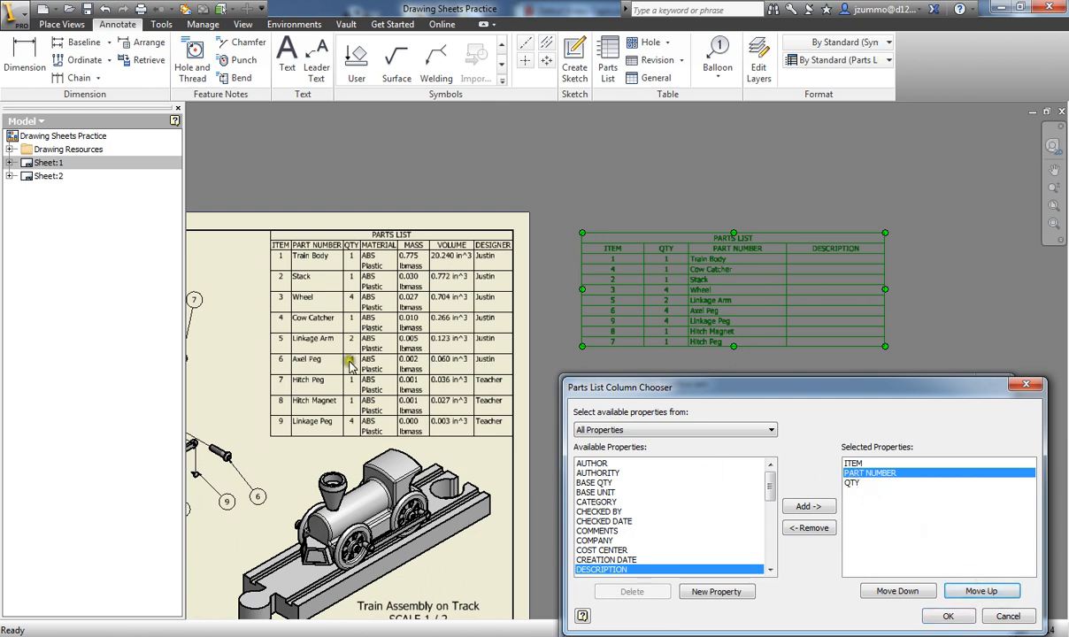
Add the MATERIAL property to the parts list columns after QTY
left_click(855, 486)
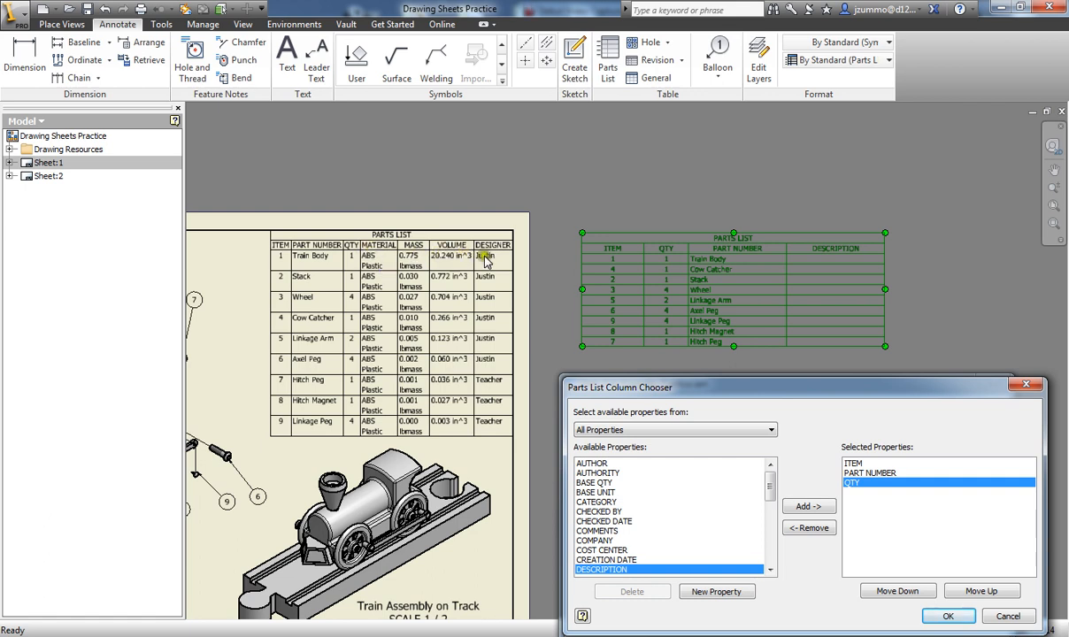
left_click_drag(771, 469, 770, 501)
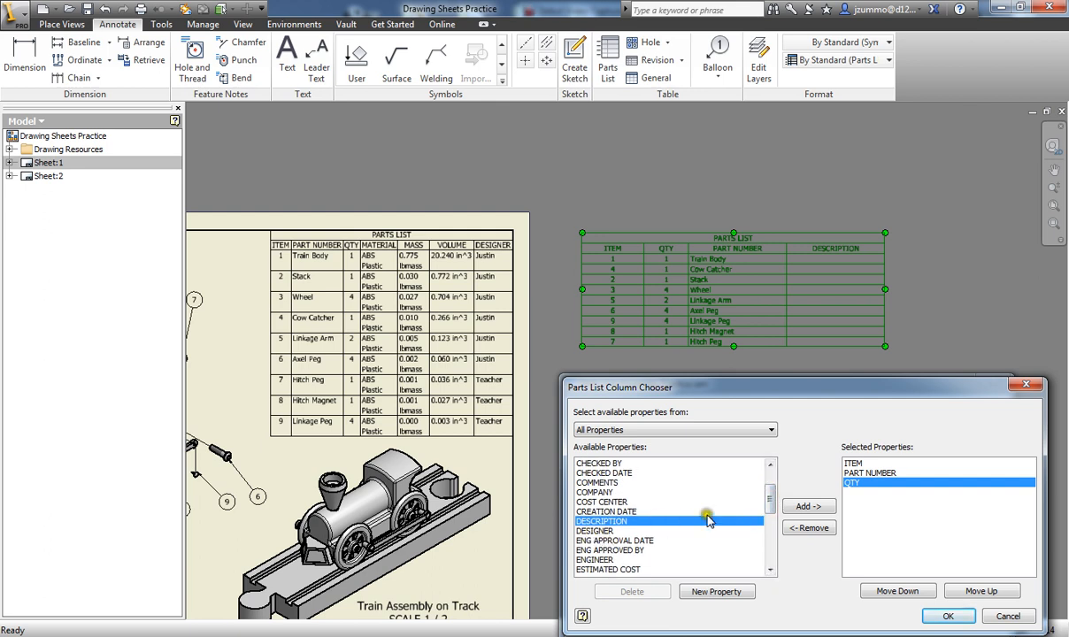
left_click(762, 503)
left_click_drag(769, 504, 774, 535)
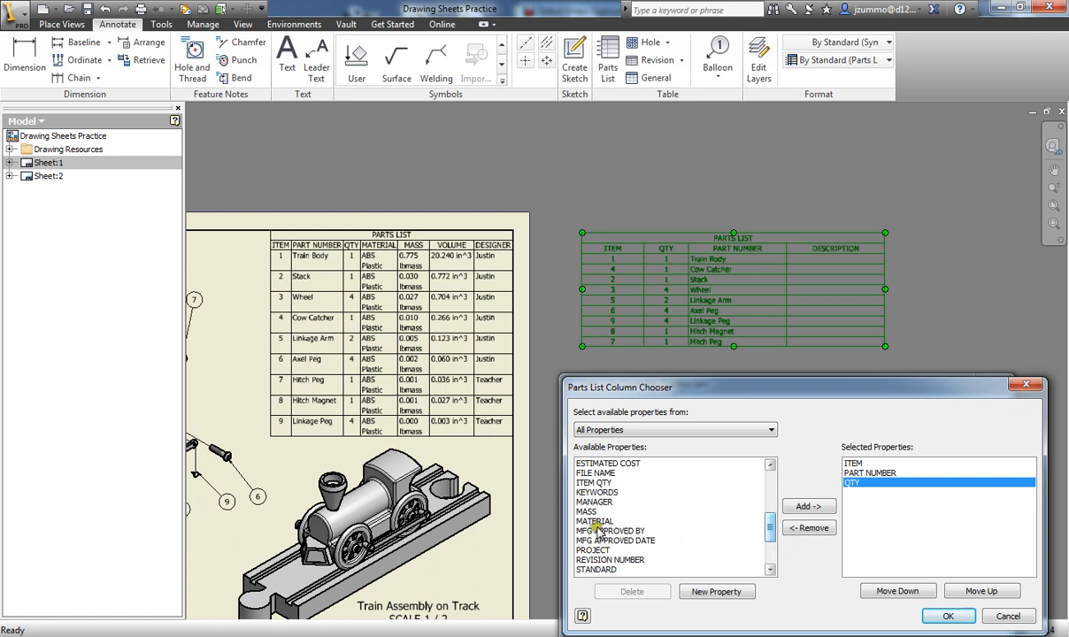
left_click(638, 522)
left_click(799, 509)
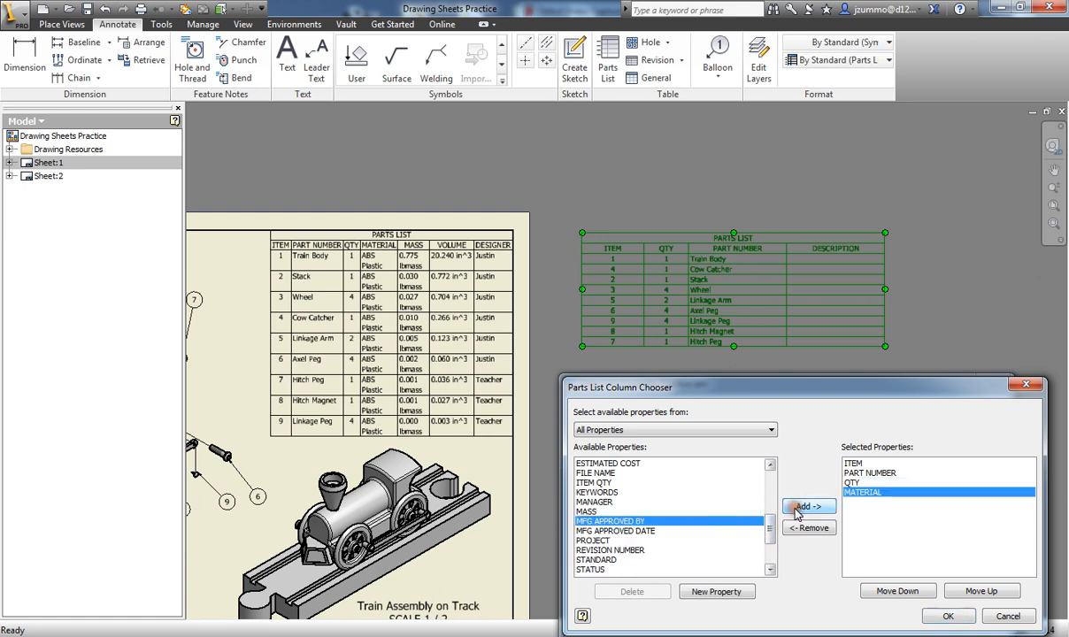
Add the MASS and VOLUME properties to the parts list columns after MATERIAL
left_click(586, 512)
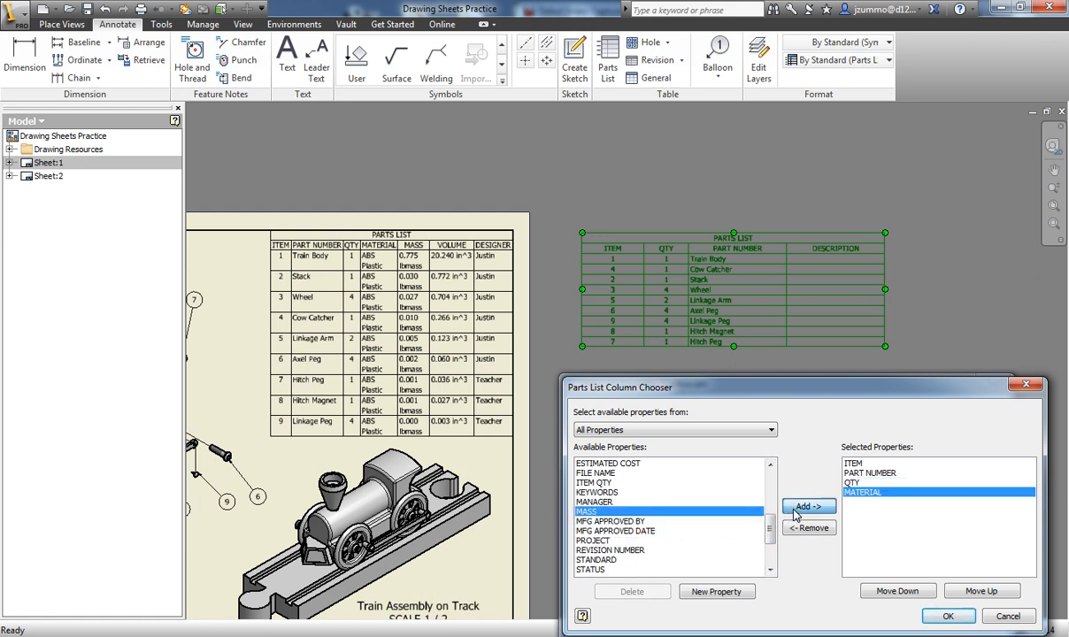
left_click(805, 506)
scroll(731, 529, "down", 2)
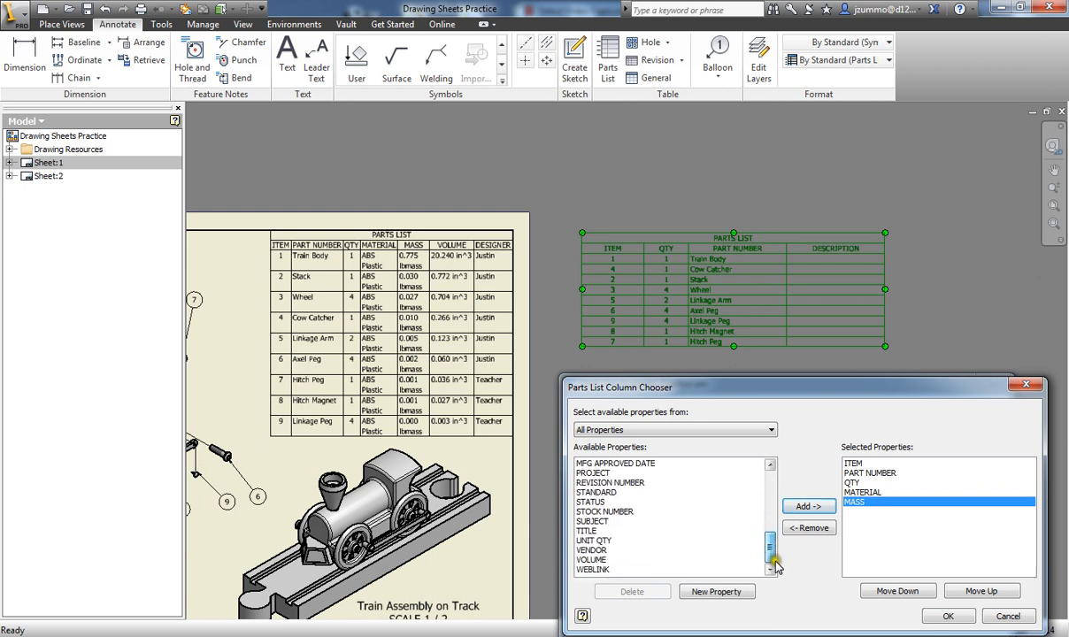
left_click(588, 560)
left_click(805, 506)
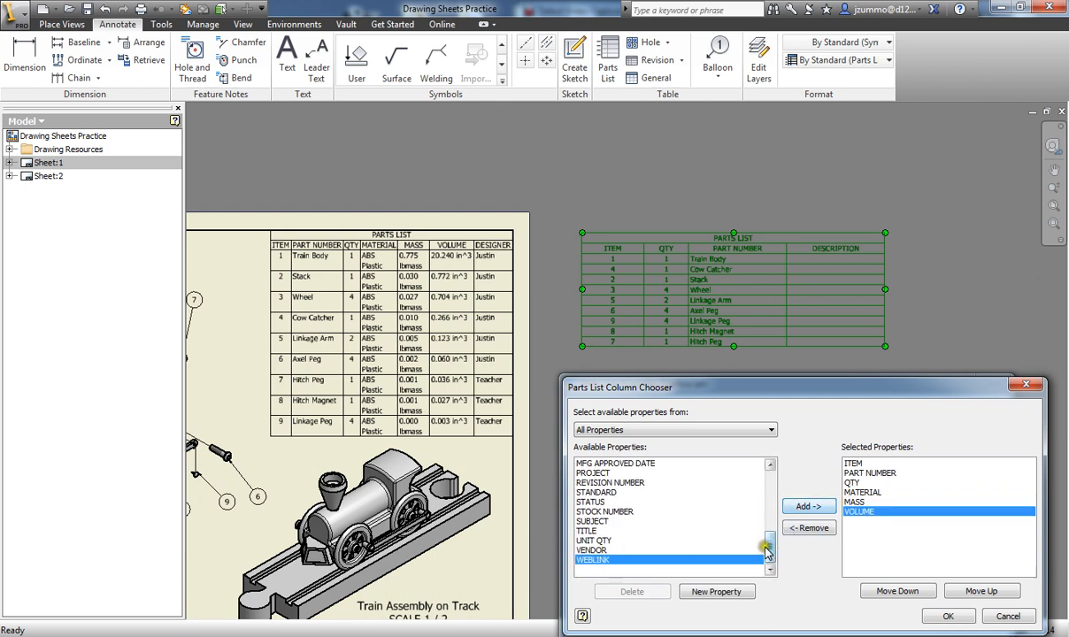
Add the DESIGNER property to the parts list columns after VOLUME and accept the column selection
scroll(763, 537, "up", 2)
scroll(769, 537, "up", 3)
left_click(611, 492)
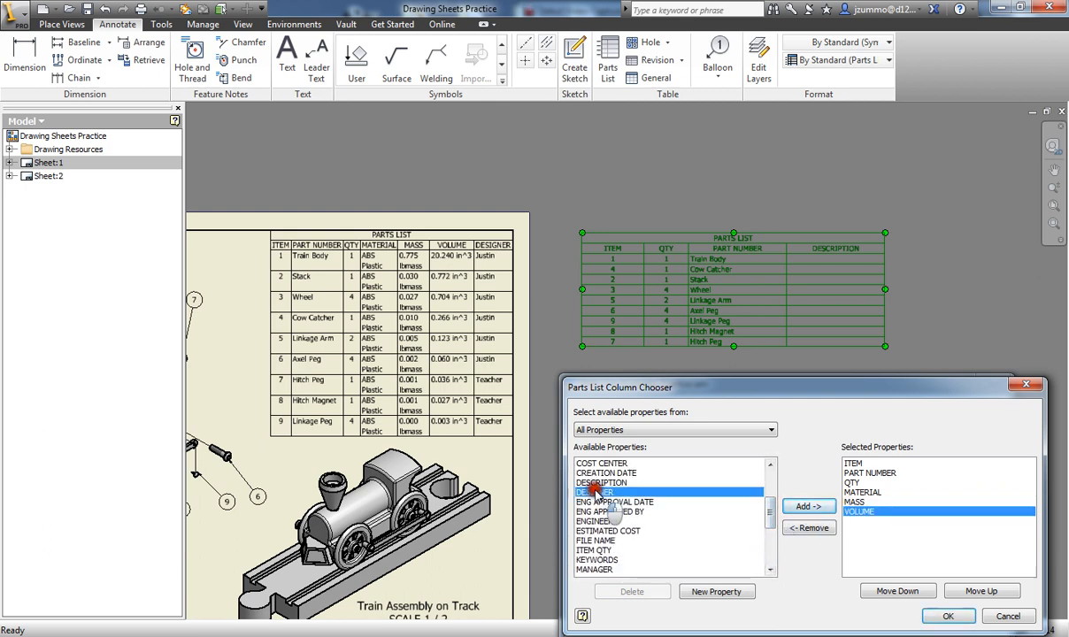
left_click(815, 512)
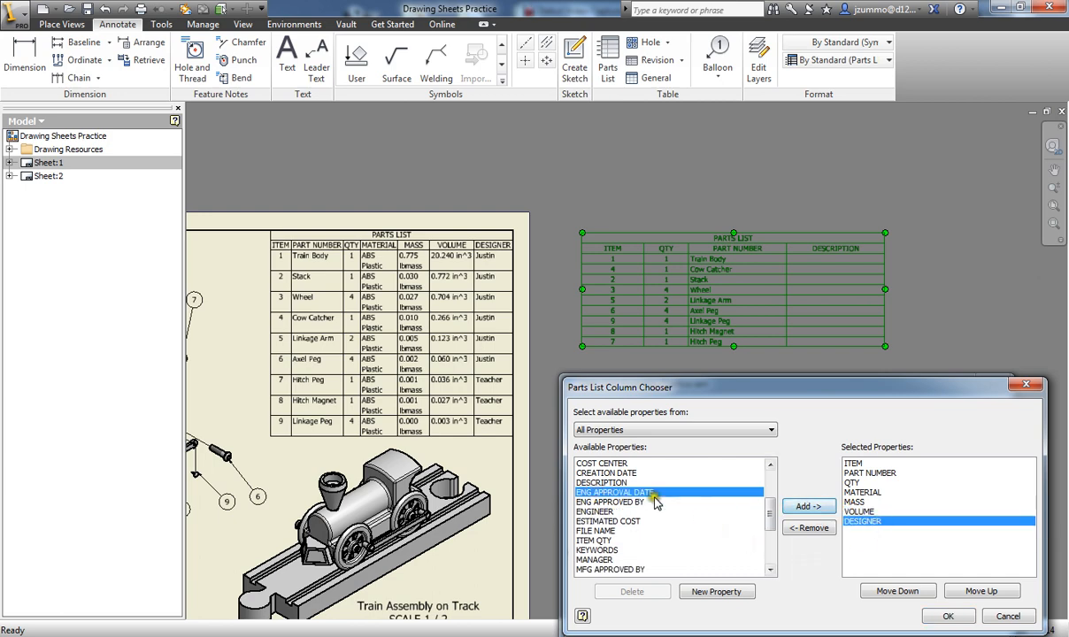
left_click(946, 618)
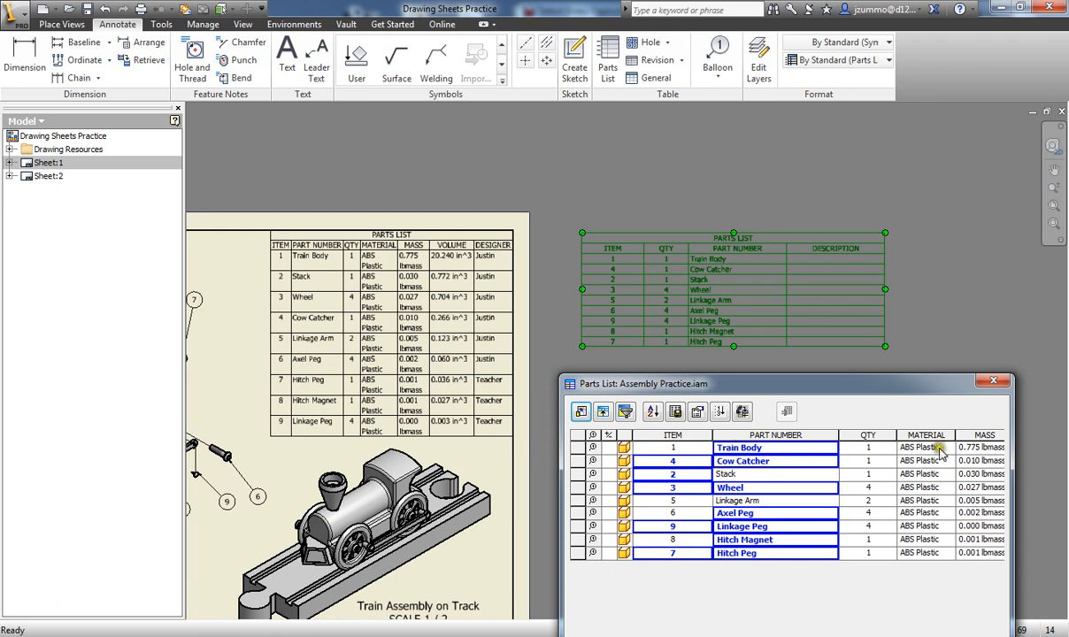
Widen and reposition the parts list dialog so that every column through DESIGNER fits in view
left_click_drag(1016, 469, 1064, 474)
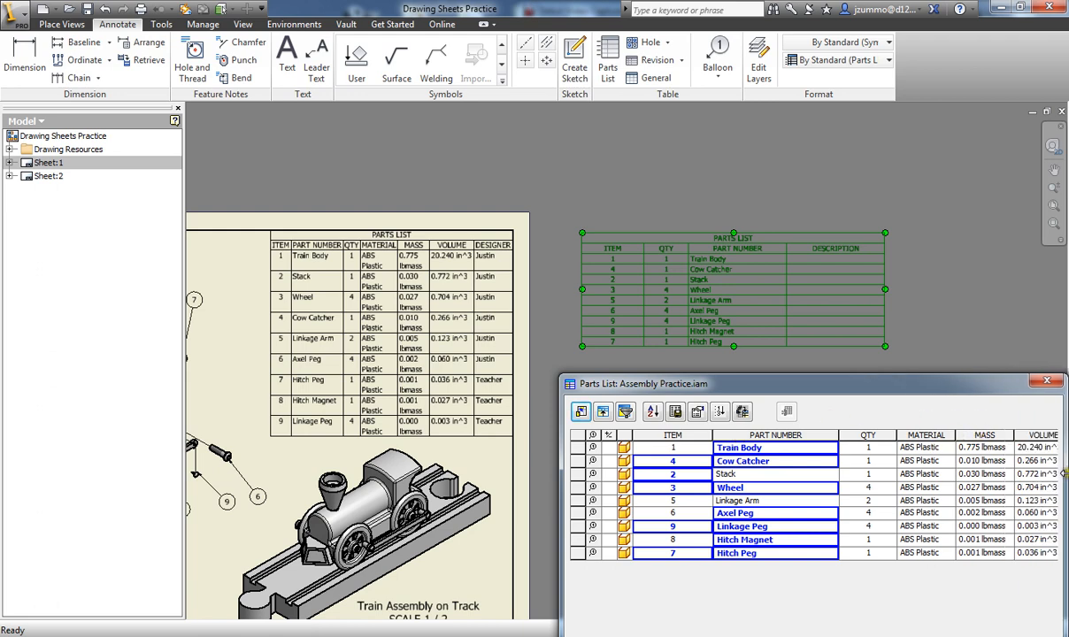
left_click_drag(941, 385, 852, 380)
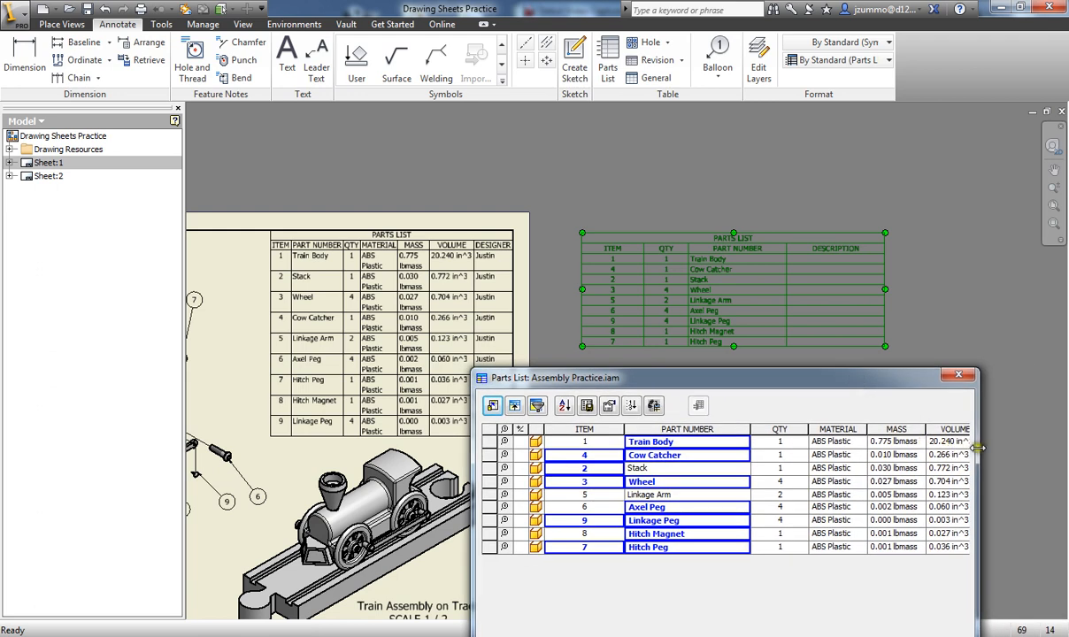
left_click_drag(977, 437, 1060, 464)
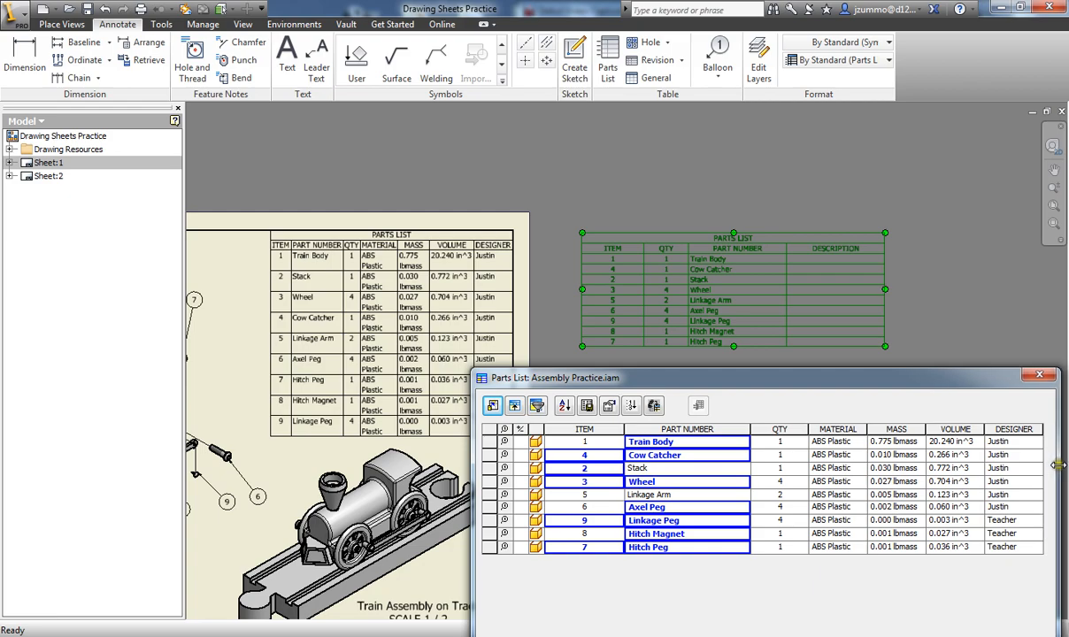
mouse_move(934, 385)
left_mouse_down()
mouse_move(952, 471)
mouse_move(907, 391)
mouse_move(909, 319)
mouse_move(950, 377)
mouse_move(915, 303)
mouse_move(932, 384)
left_mouse_up()
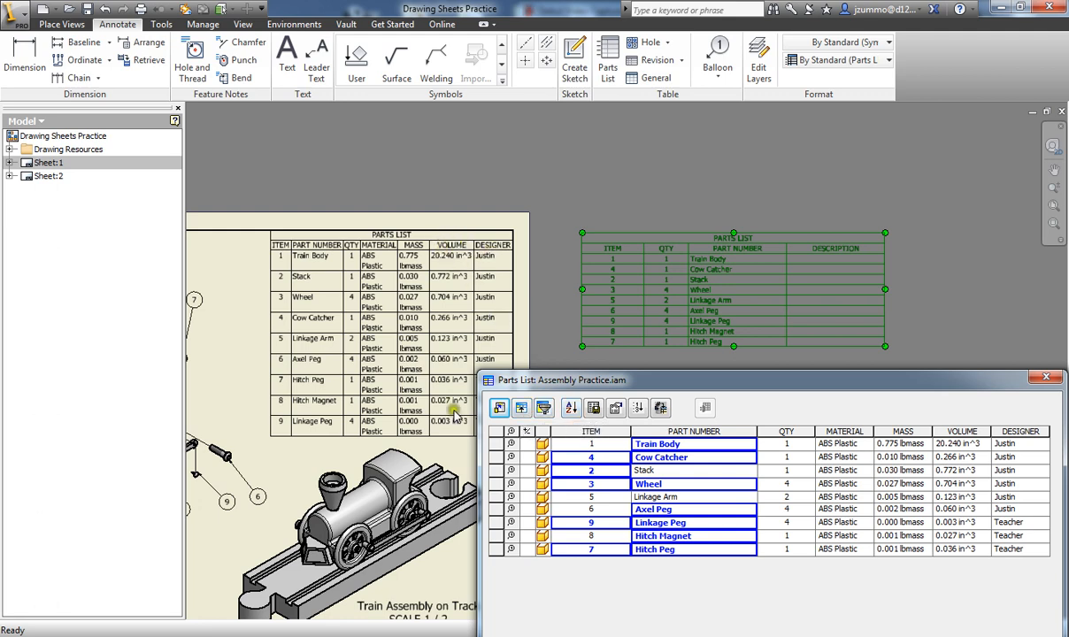
Sort the parts list by VOLUME, trying ascending order before settling on descending order
left_click(569, 408)
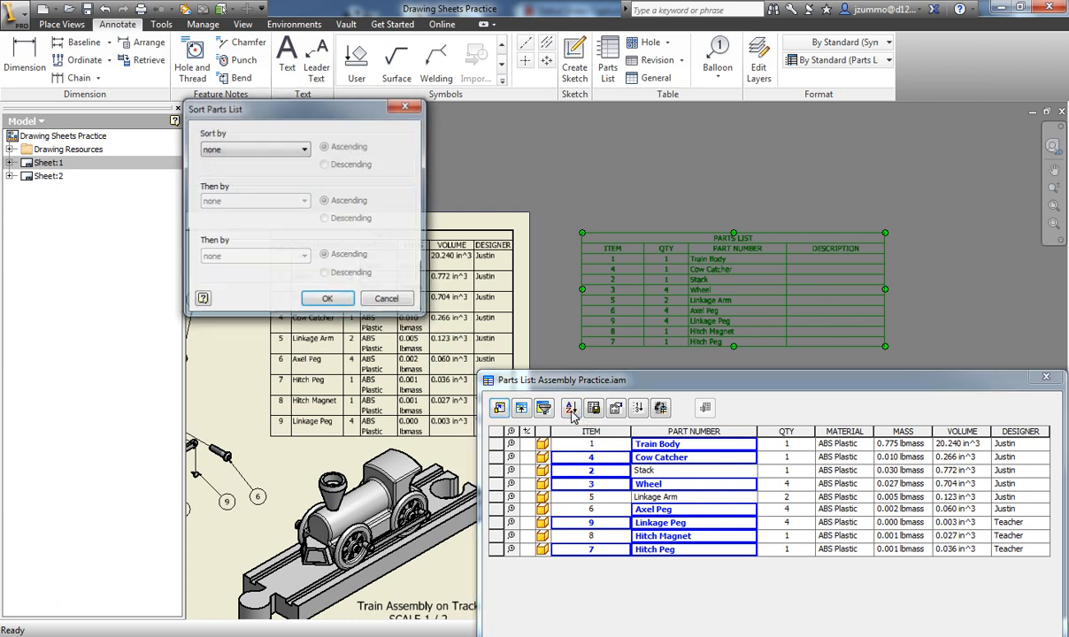
left_click(235, 149)
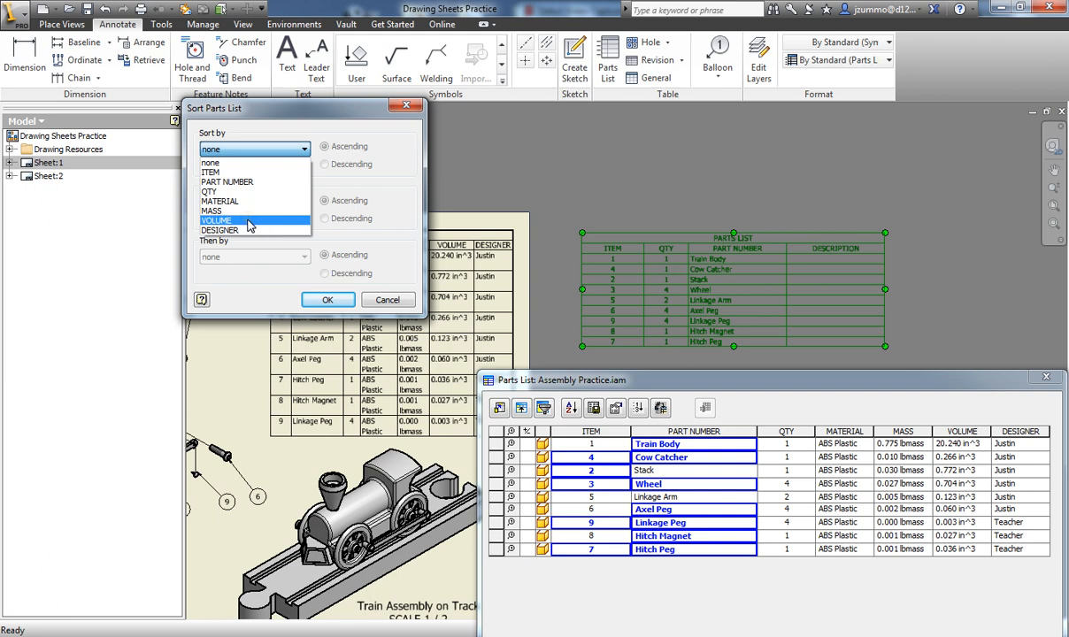
left_click(248, 221)
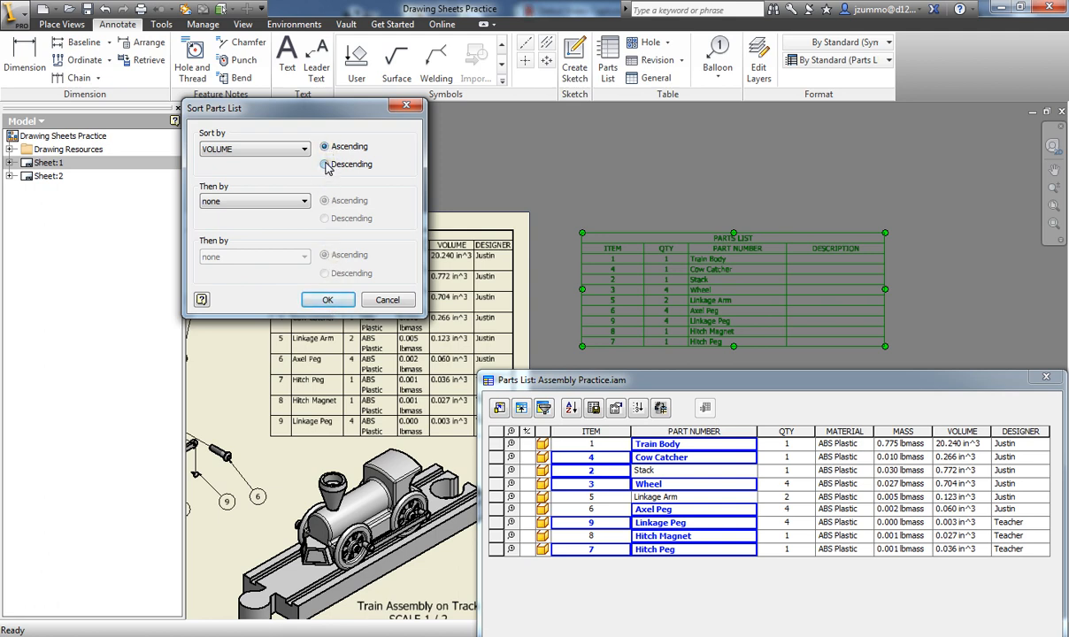
left_click(327, 301)
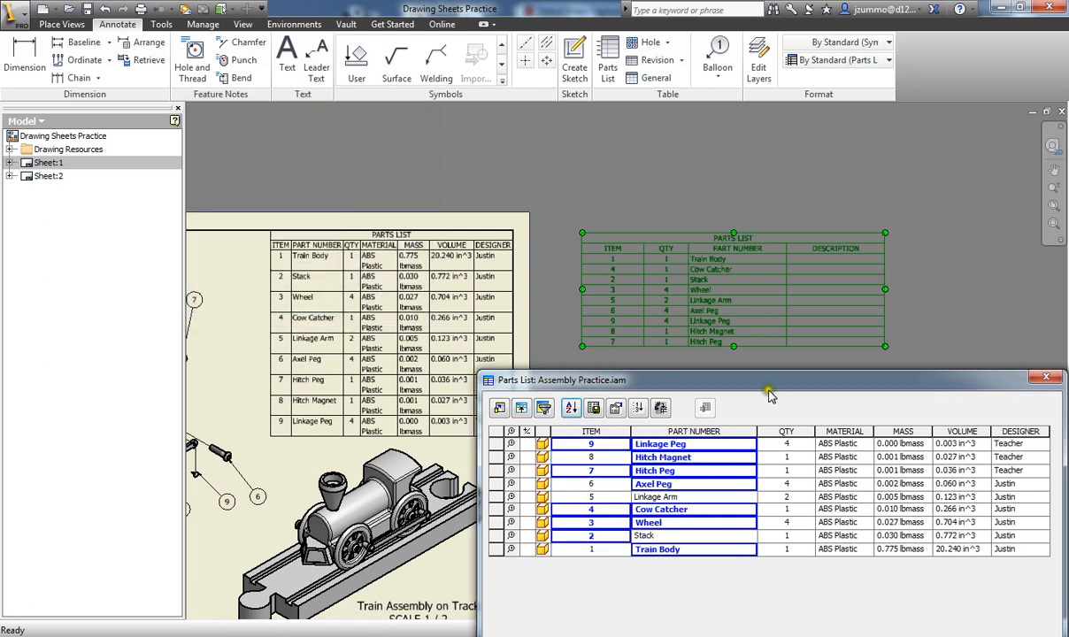
left_click(571, 407)
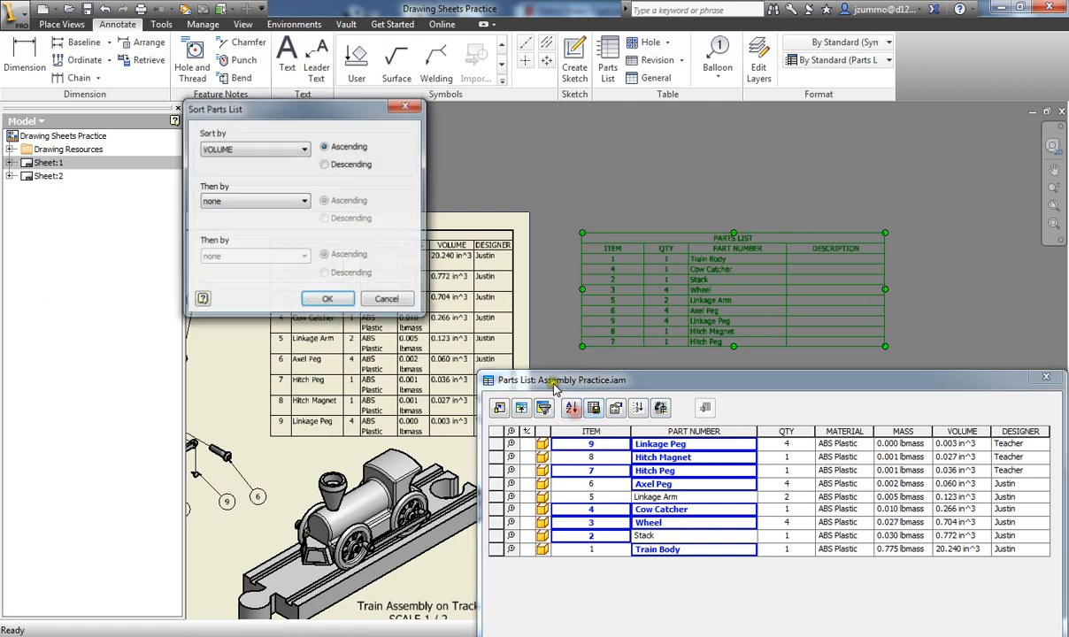
left_click(324, 166)
left_click(328, 300)
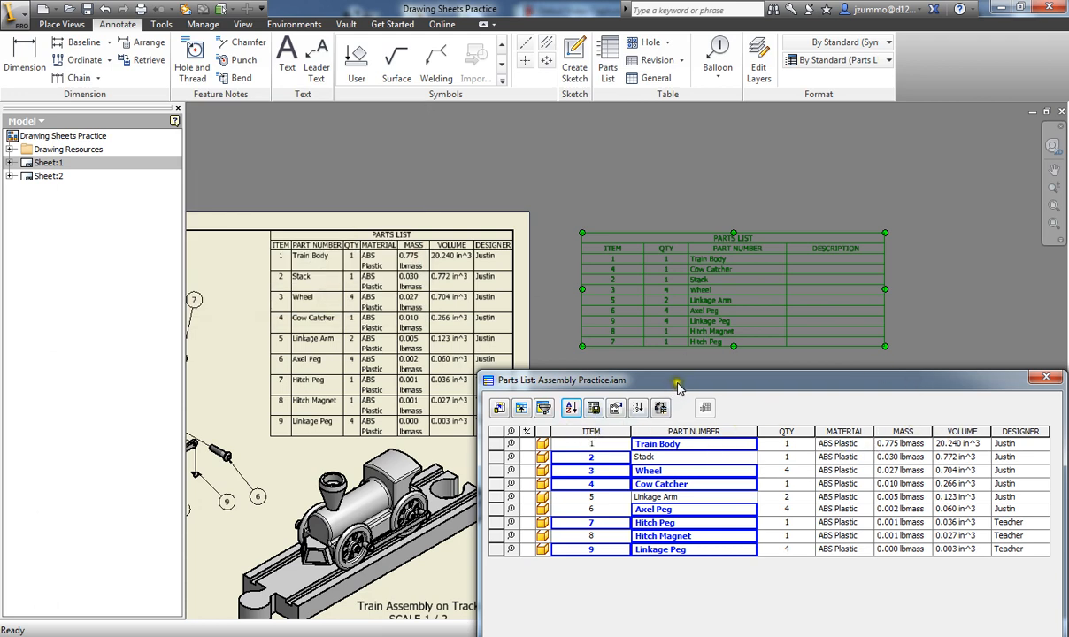
Move the dialog fully into view and apply the new columns and sorting to the parts list on the sheet
left_click_drag(678, 381, 690, 365)
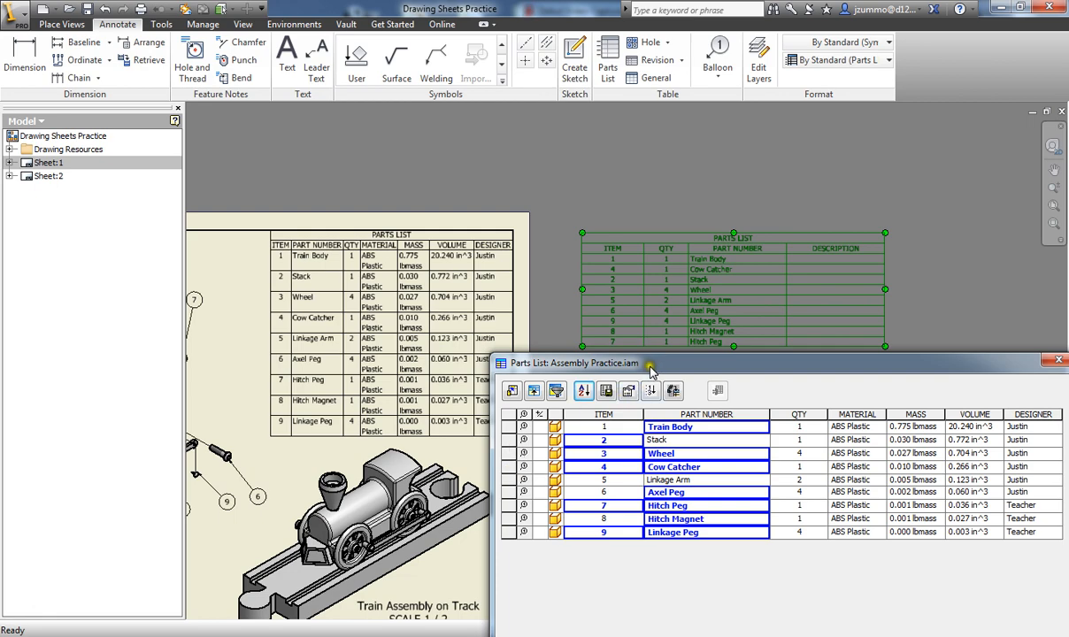
left_click_drag(655, 372, 671, 283)
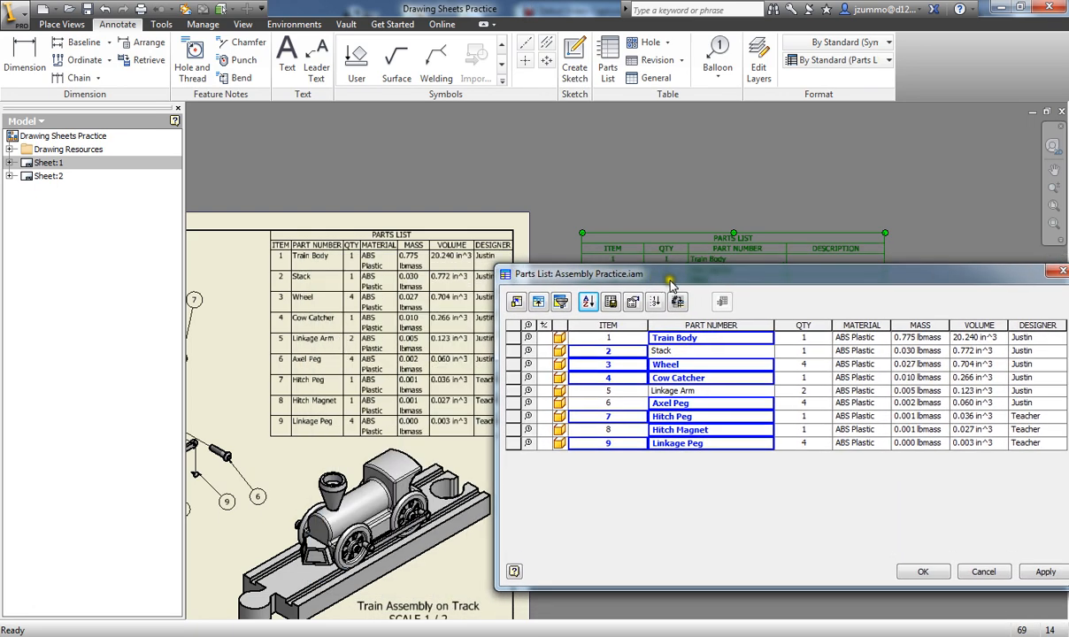
left_click(703, 339)
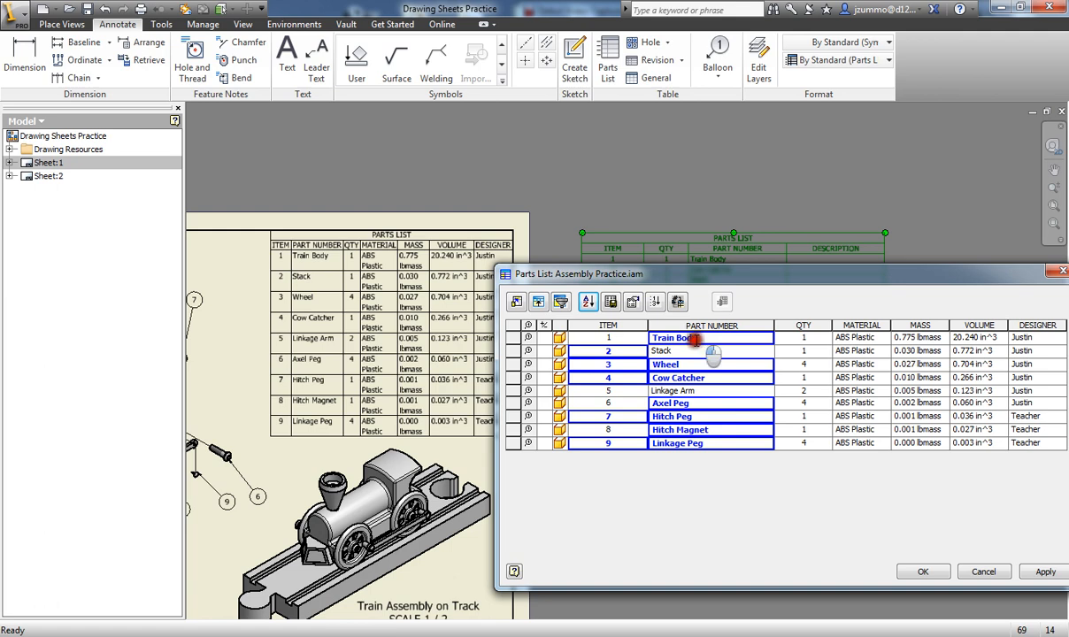
double_click(662, 339)
left_click(663, 340)
left_click(677, 350)
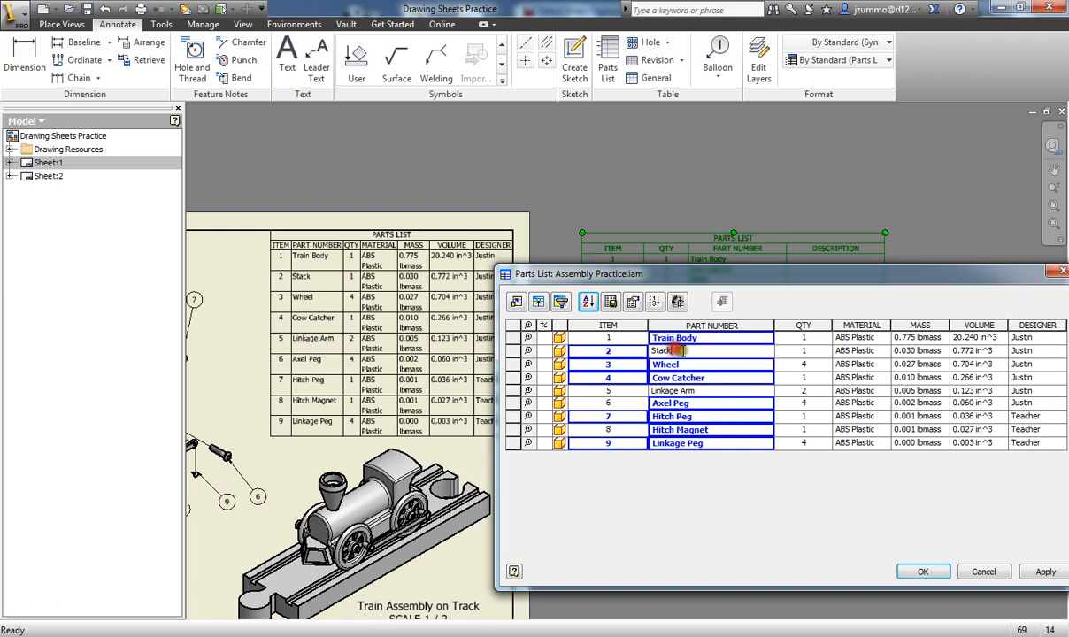
left_click_drag(783, 285, 736, 299)
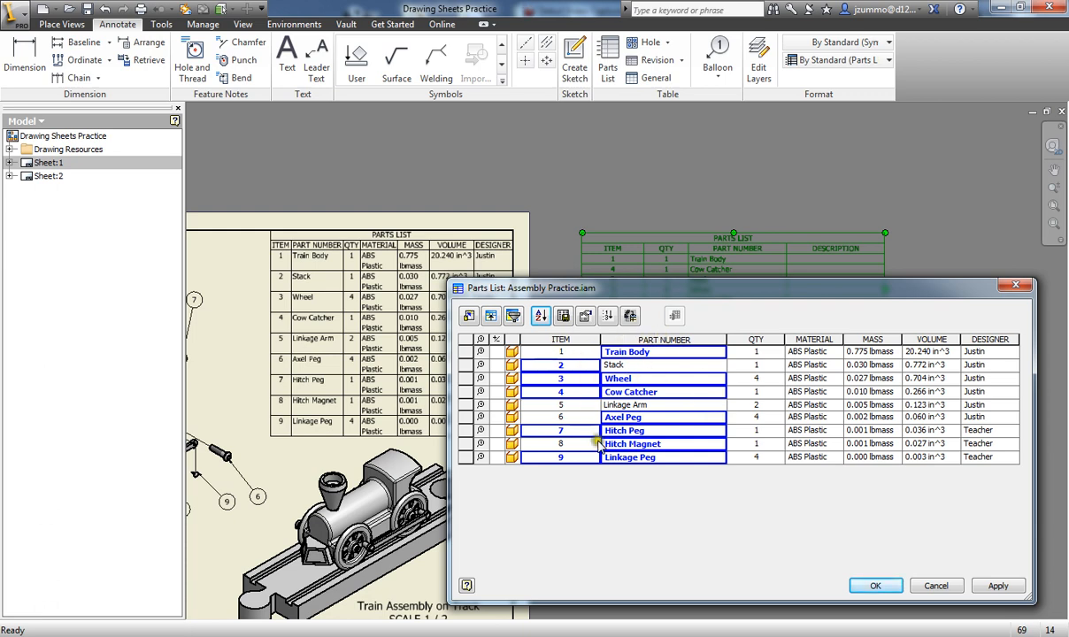
left_click(995, 586)
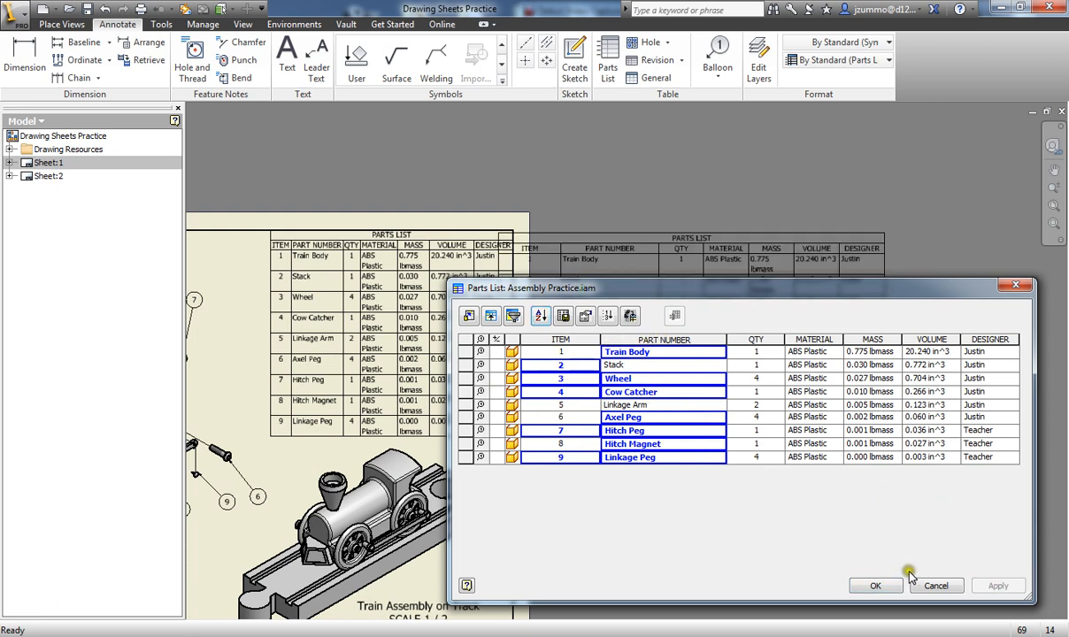
left_click(870, 586)
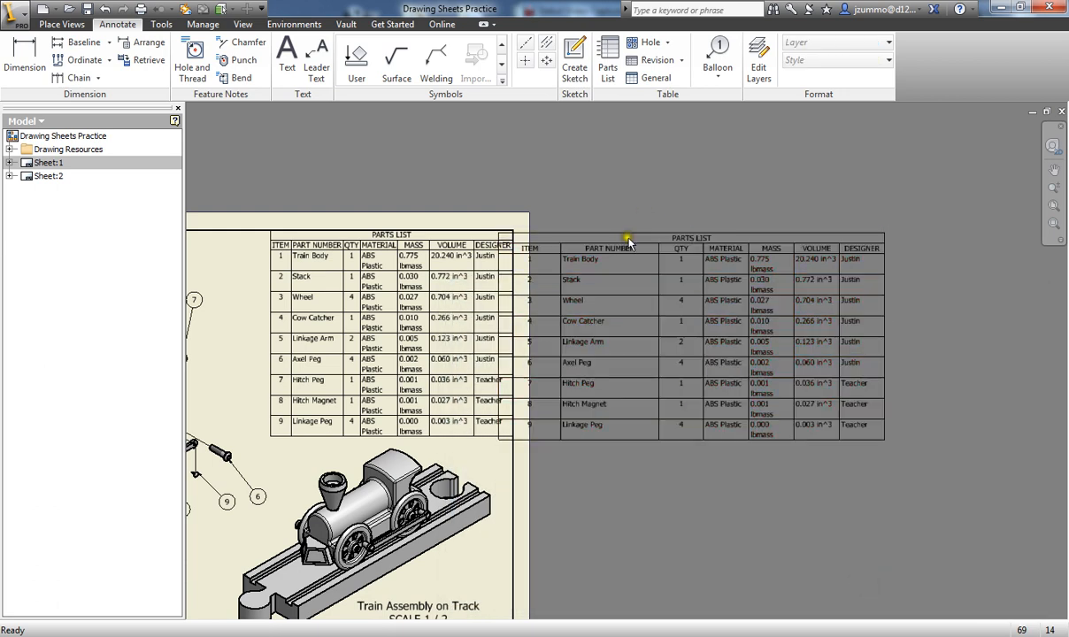
Move the parts list clear of the sheet border and narrow its ITEM, PART NUMBER, QTY and MASS columns to fit their text
left_click(740, 220)
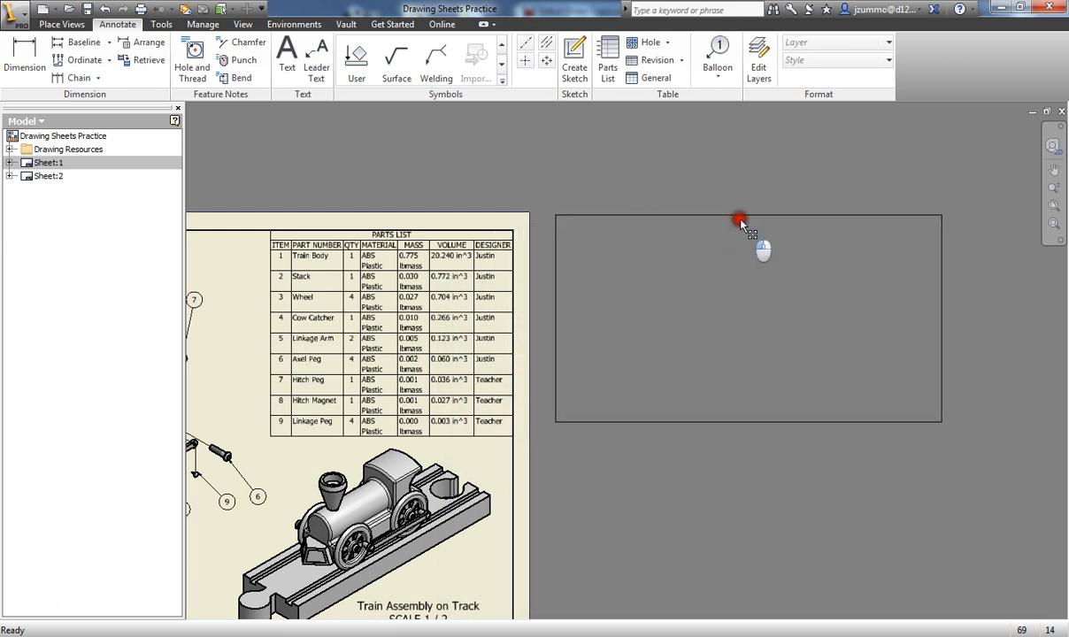
left_click(727, 454)
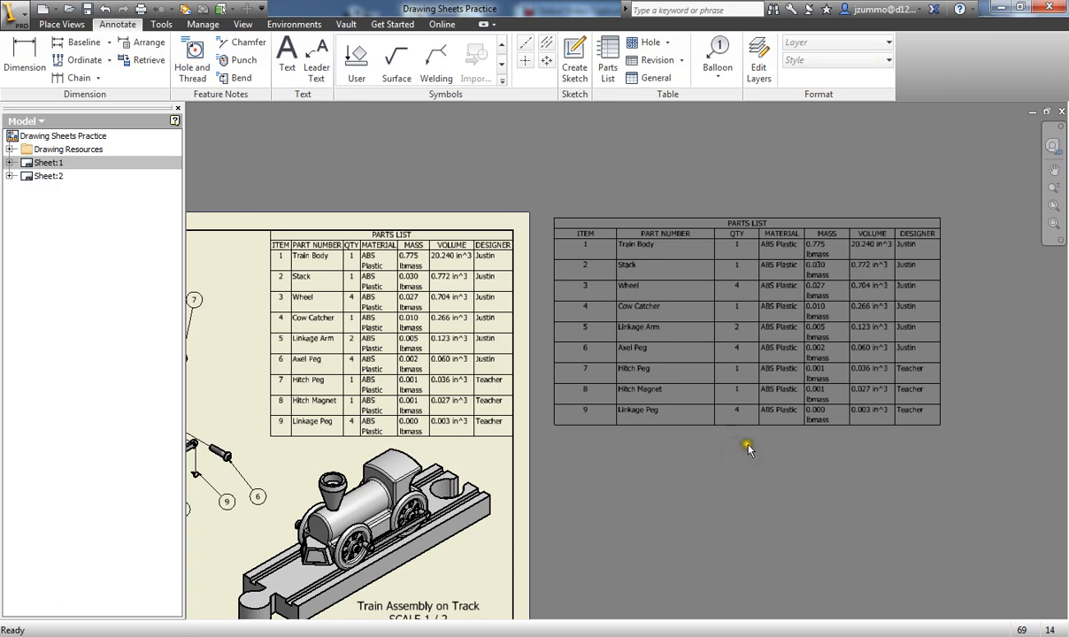
left_click(612, 244)
left_click_drag(621, 247, 749, 236)
left_click_drag(626, 239, 671, 238)
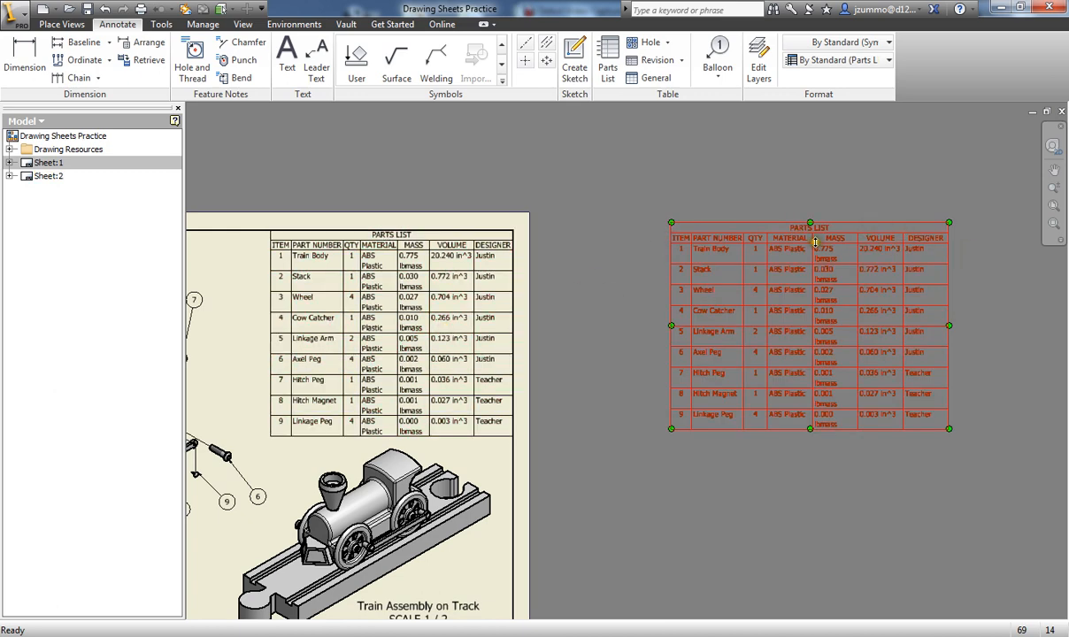
left_click_drag(815, 241, 832, 234)
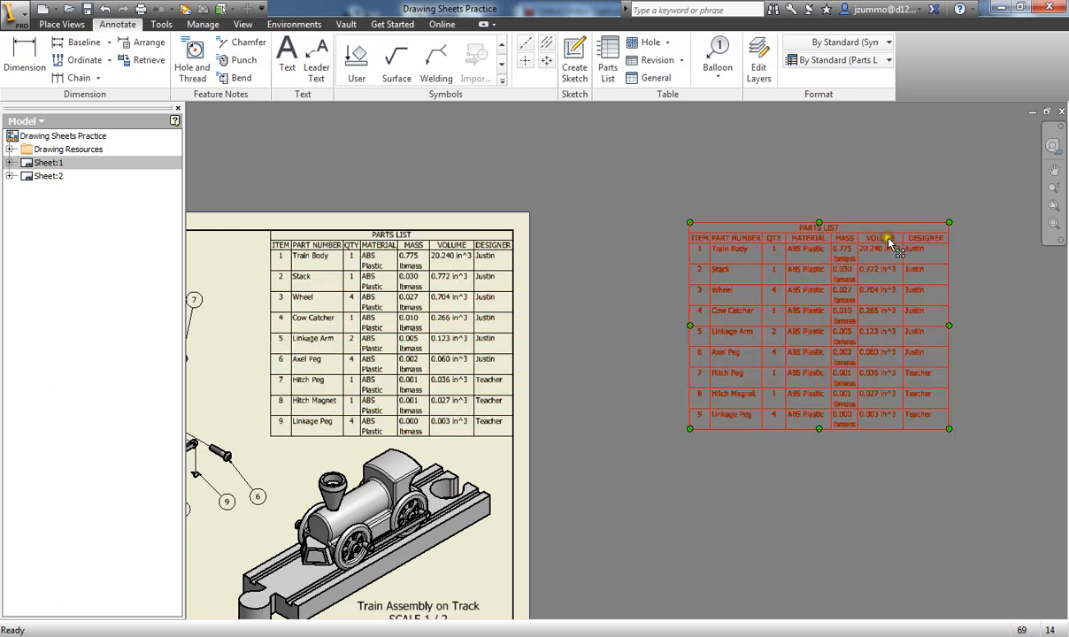
Move the narrowed parts list closer to the sheet, beside the finished example table
double_click(907, 237)
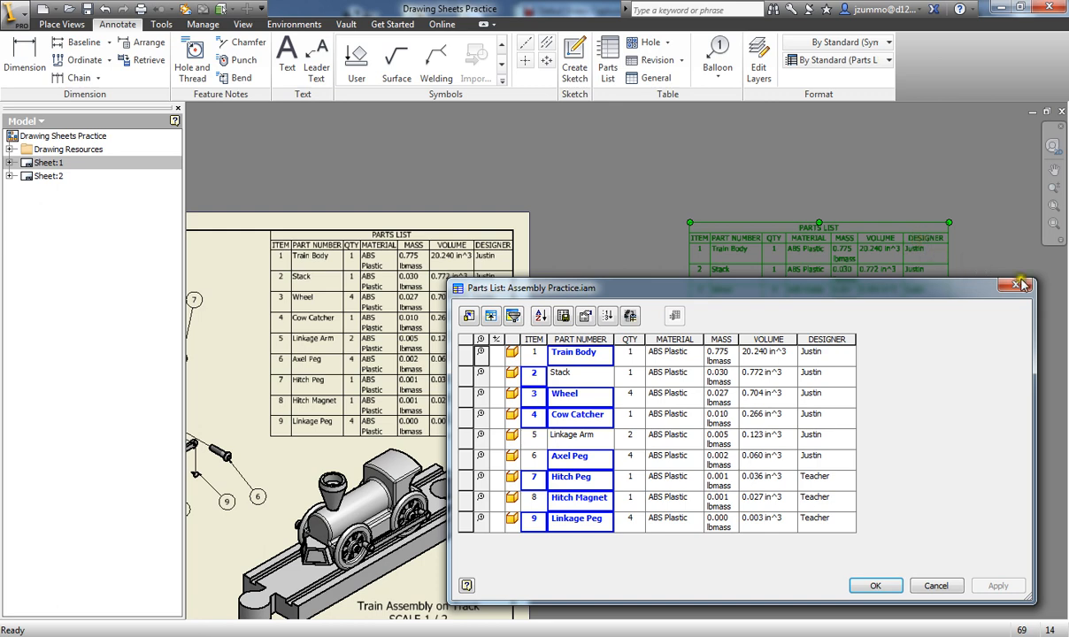
key("Escape")
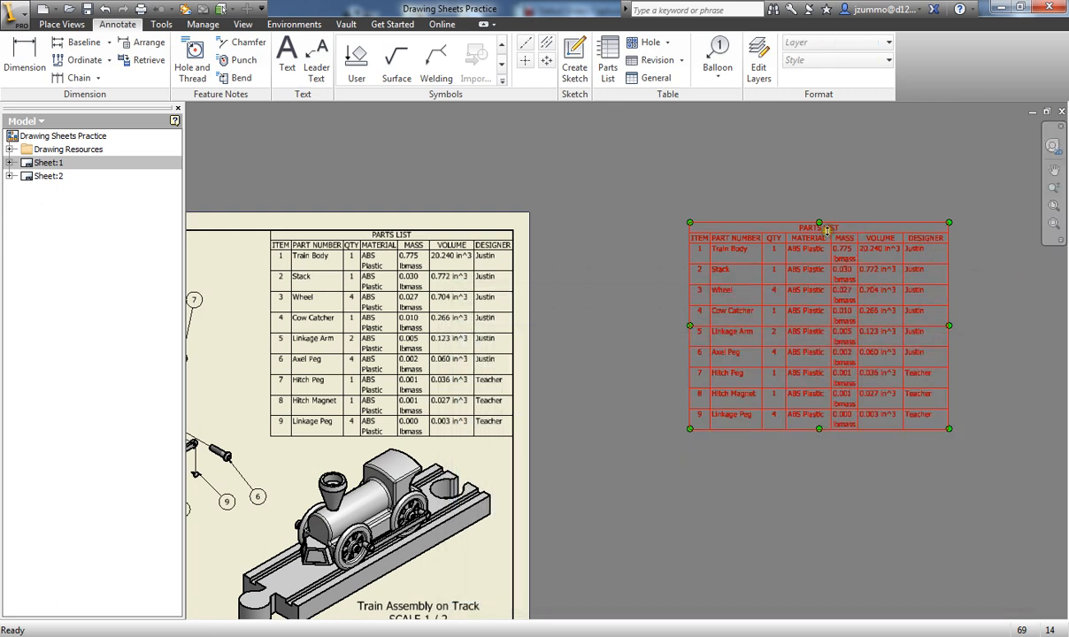
left_click_drag(845, 242, 761, 244)
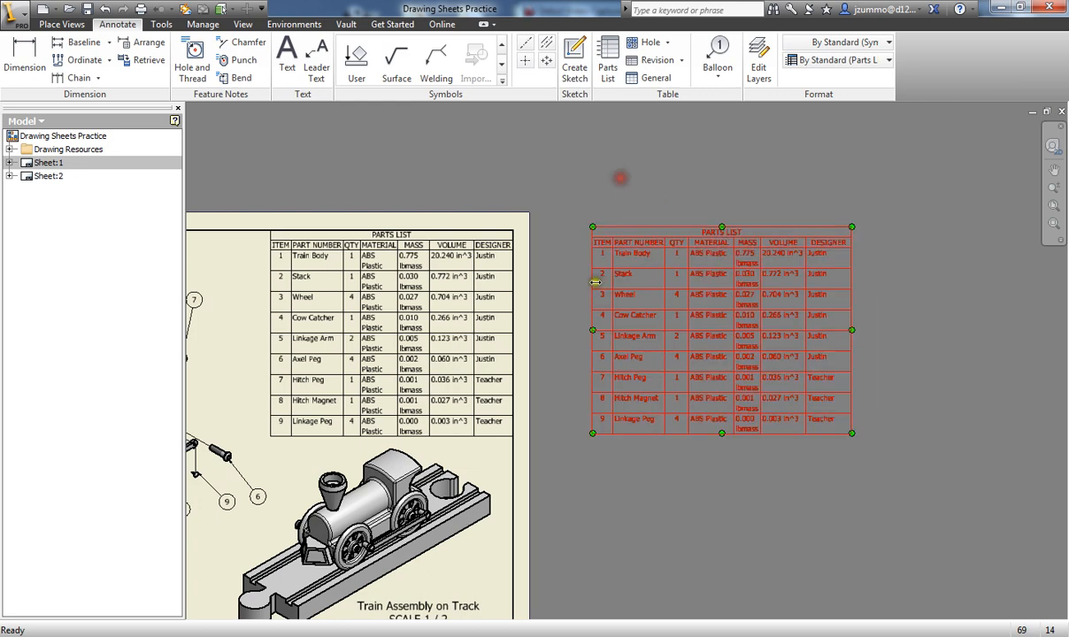
Attach a balloon to the upper rim of the Stack in the exploded view, placing it above the part beside the existing balloon
scroll(551, 299, "up", 3)
middle_click_drag(552, 300, 827, 196)
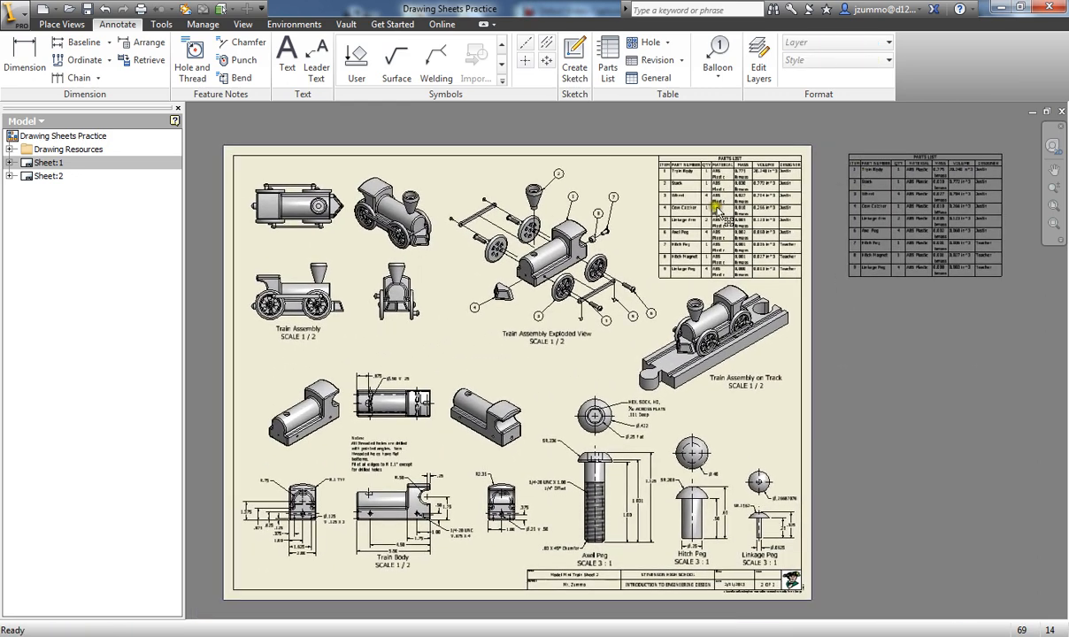
left_click(715, 71)
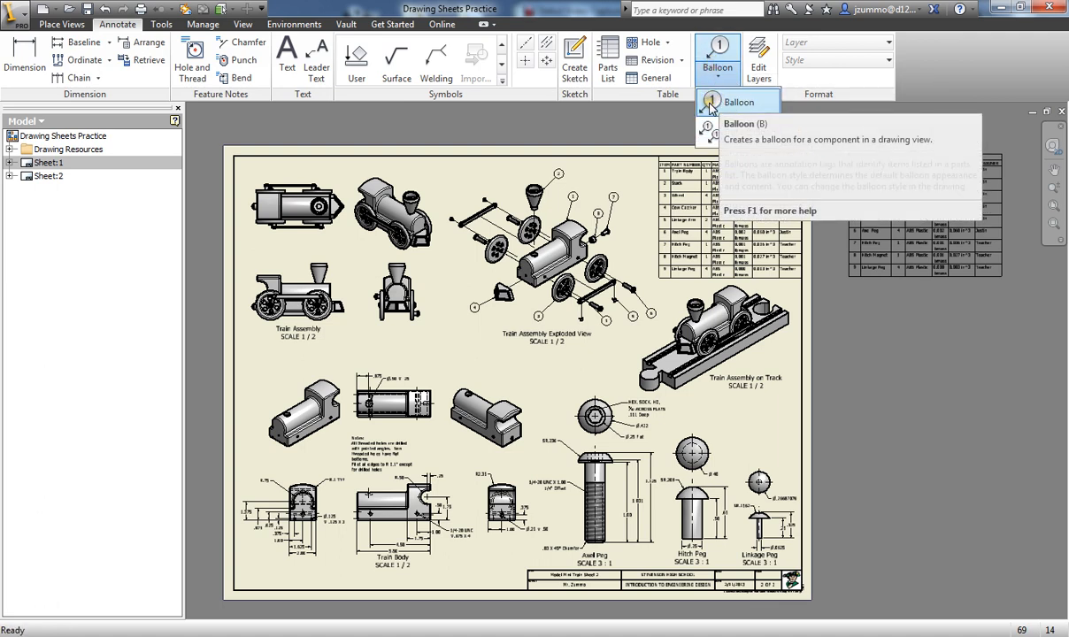
left_click(711, 104)
scroll(525, 172, "up", 5)
middle_click_drag(649, 167, 559, 168)
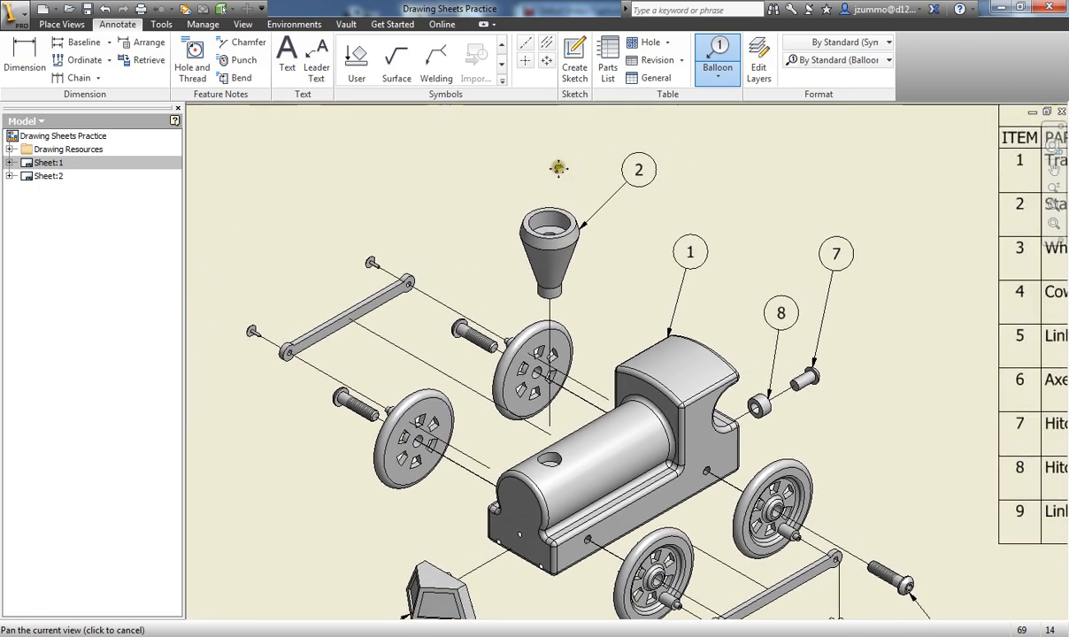
scroll(559, 168, "up", 6)
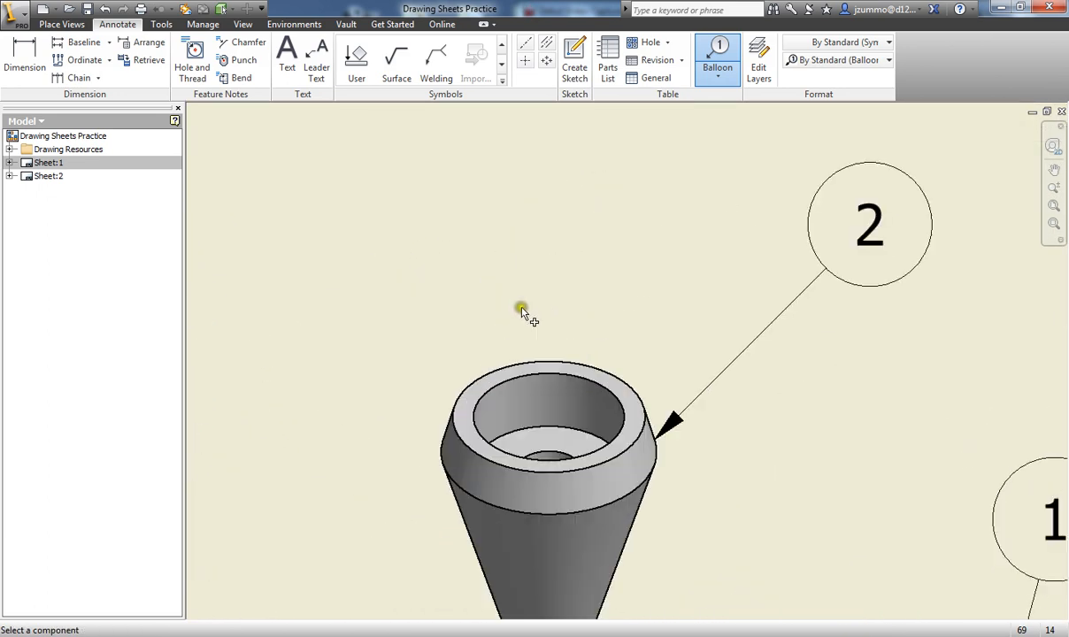
scroll(522, 312, "up", 3)
left_click(553, 399)
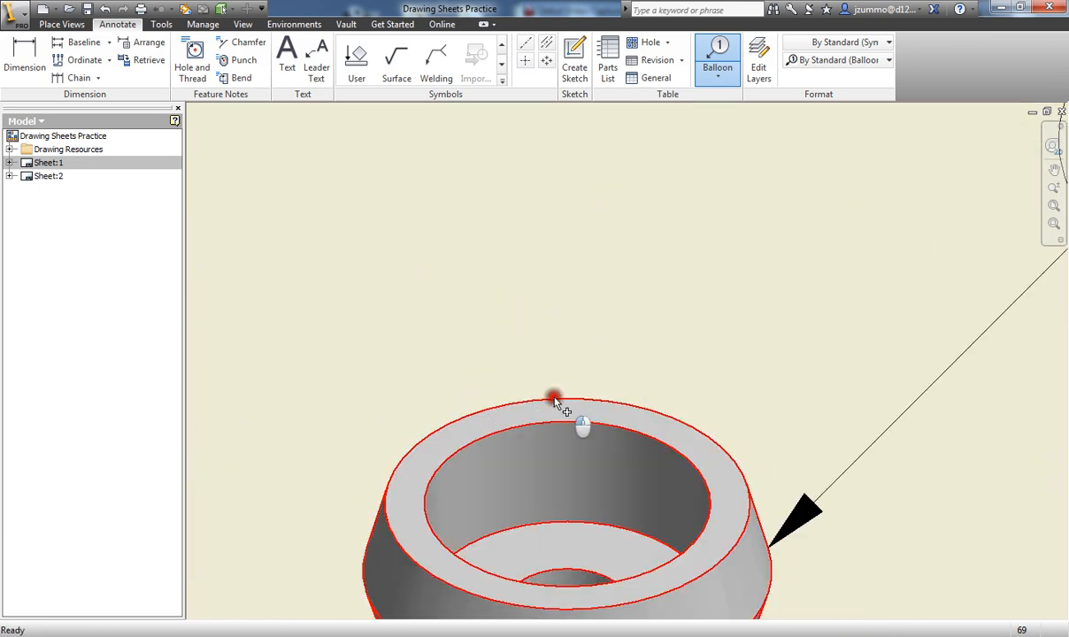
scroll(657, 234, "down", 5)
middle_click_drag(679, 168, 560, 229)
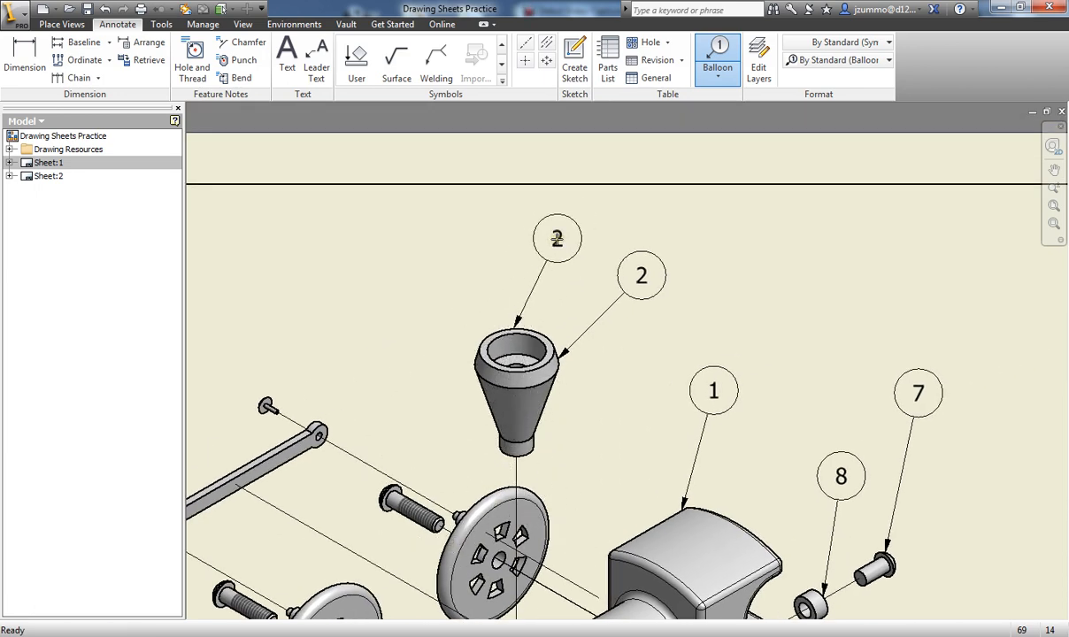
right_click(557, 237)
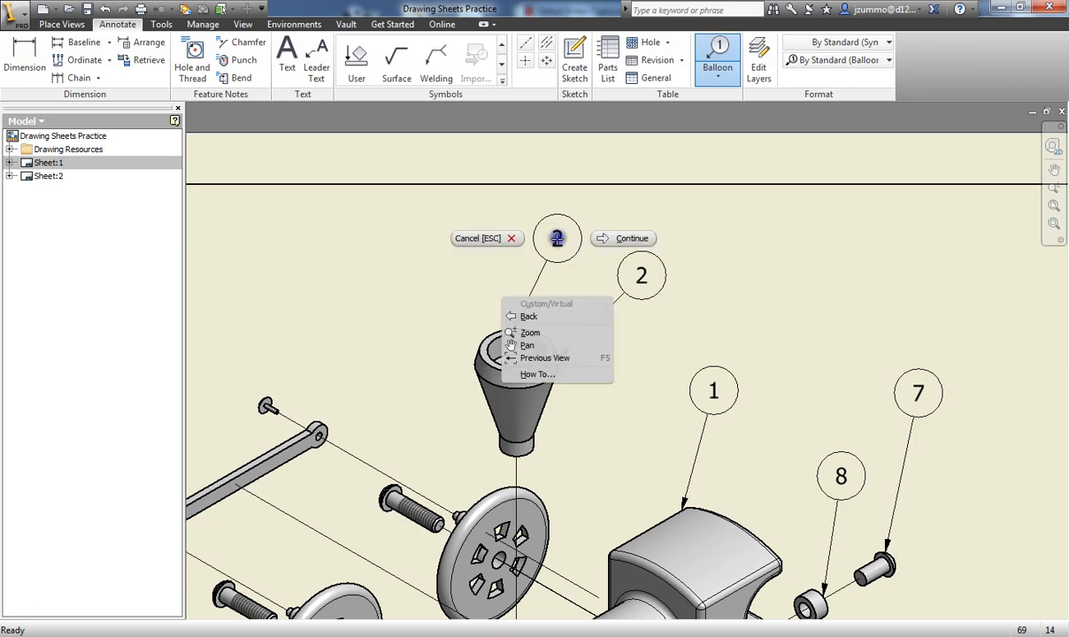
left_click(621, 244)
scroll(647, 356, "up", 3)
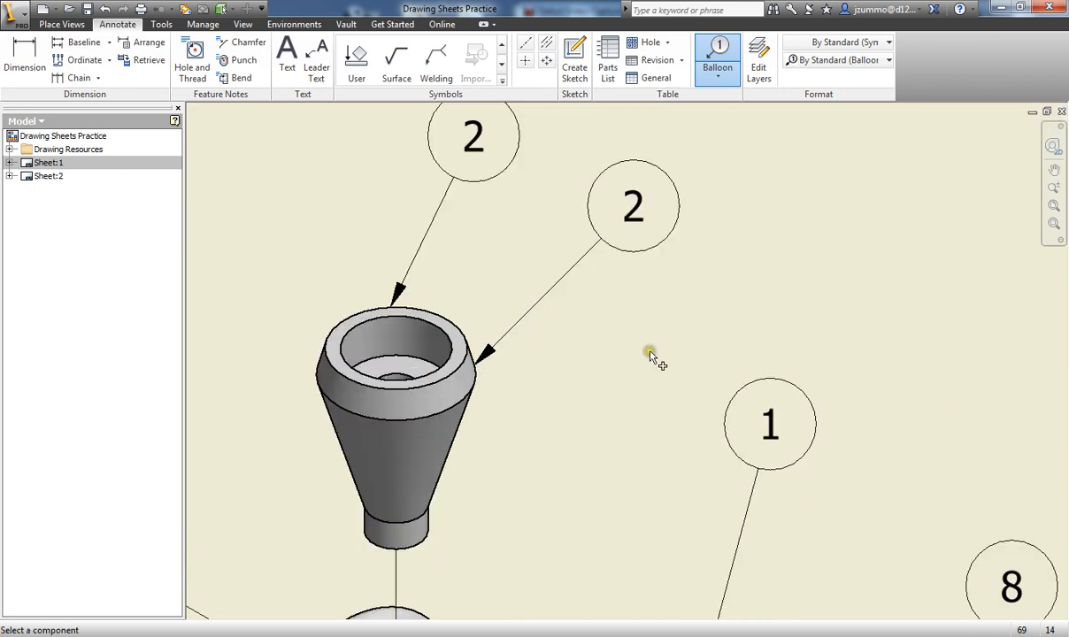
Exit balloon placement and add a third drawing sheet, leaving the custom title block's prompted entries blank
scroll(635, 356, "down", 5)
scroll(587, 285, "down", 4)
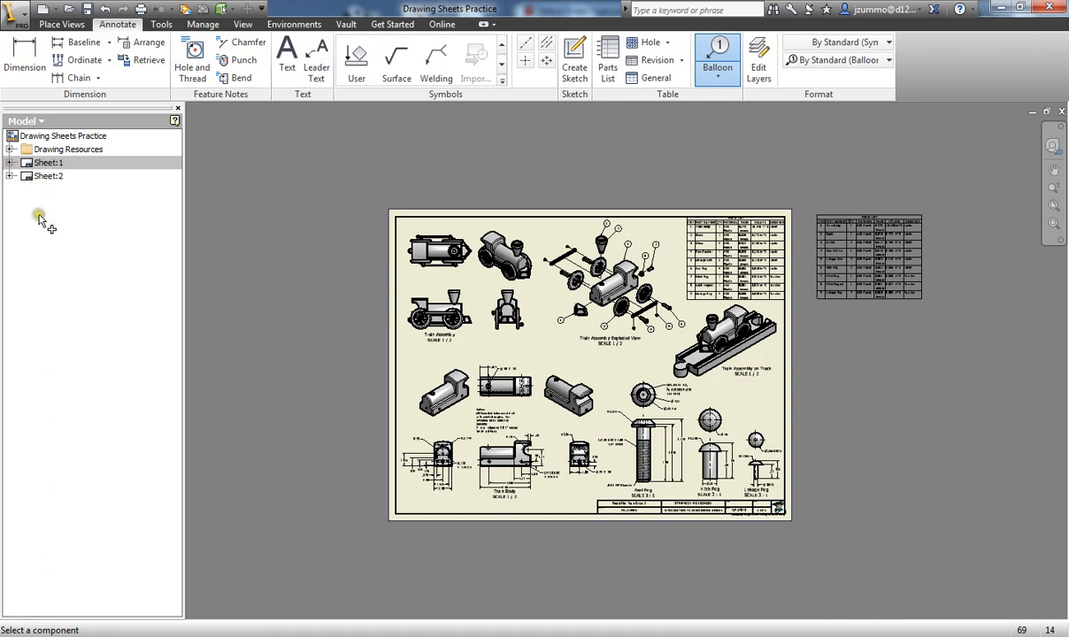
key("Escape")
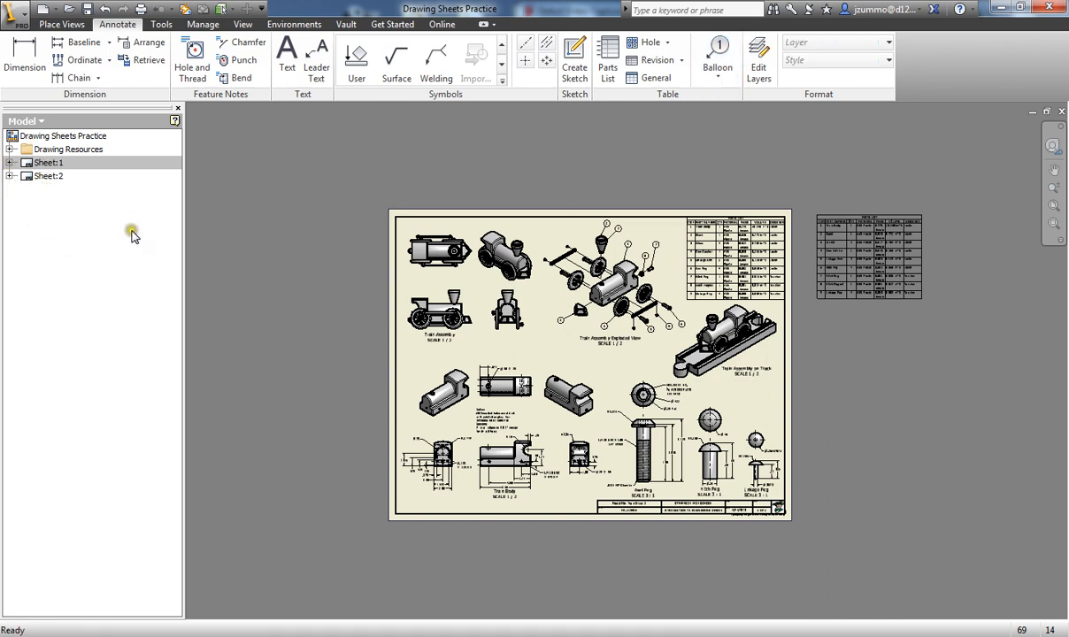
left_click(57, 26)
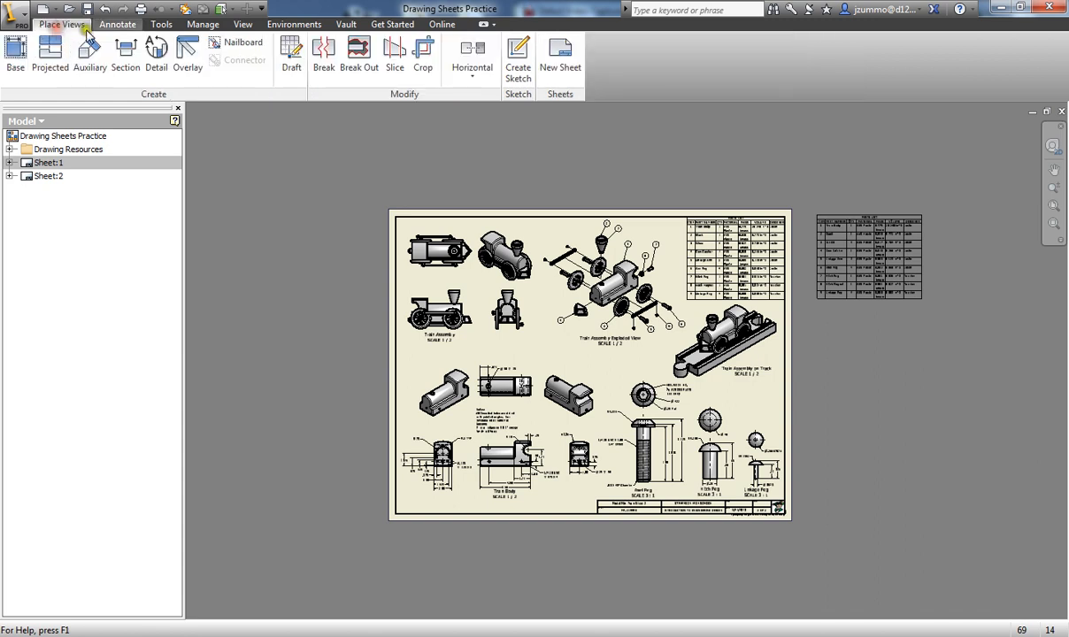
left_click(570, 58)
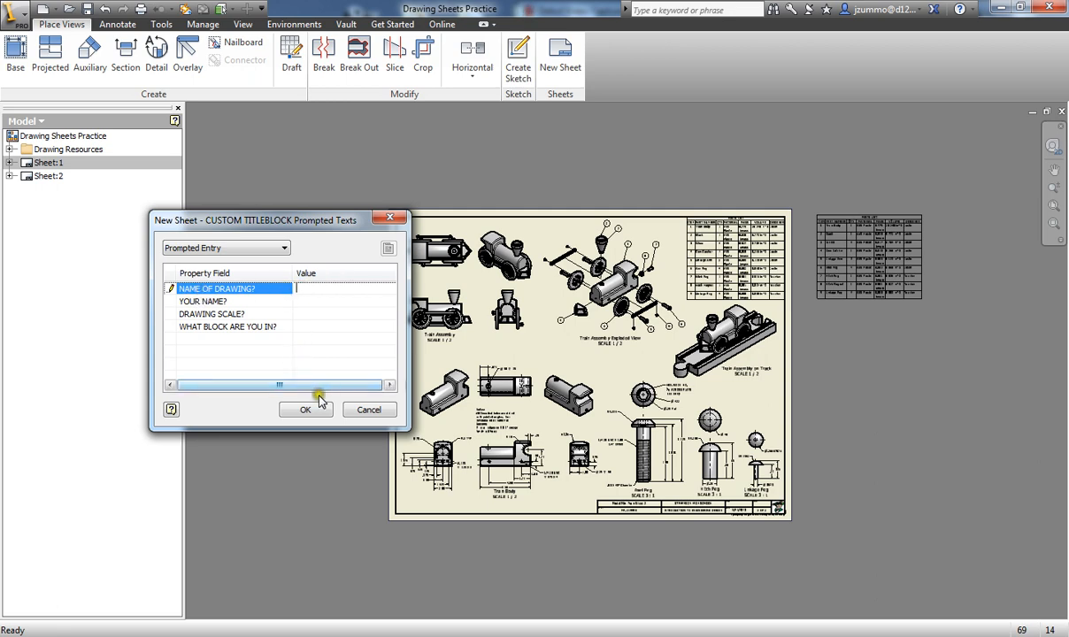
left_click(355, 410)
Open Sheet:1 and examine its title block, including the title, author, date and sheet number fields
left_click(41, 164)
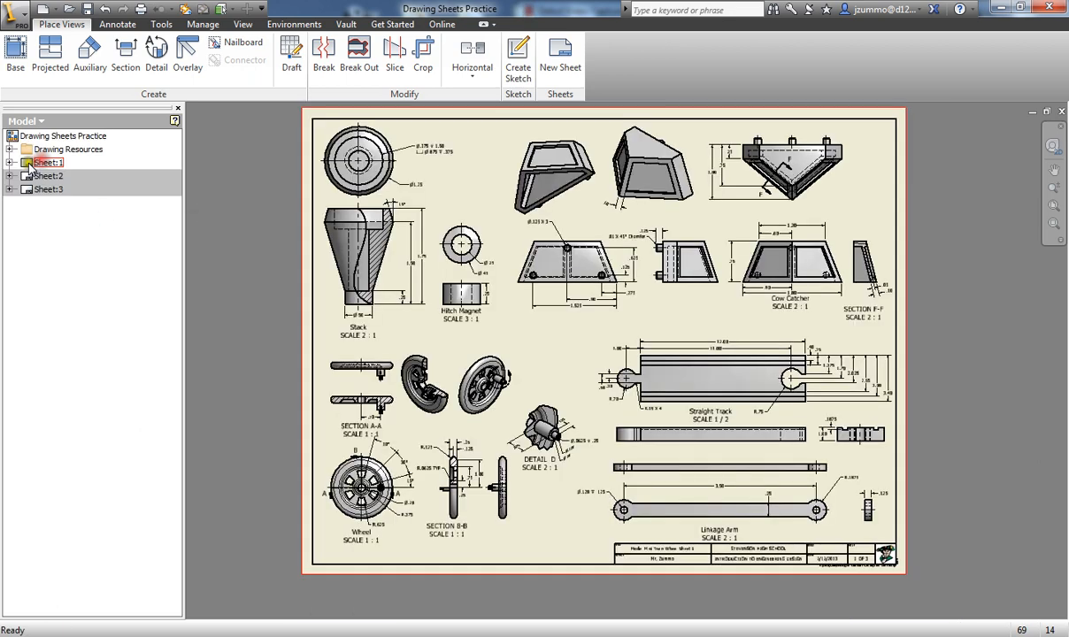
scroll(705, 584, "down", 3)
scroll(713, 581, "up", 6)
scroll(713, 582, "up", 3)
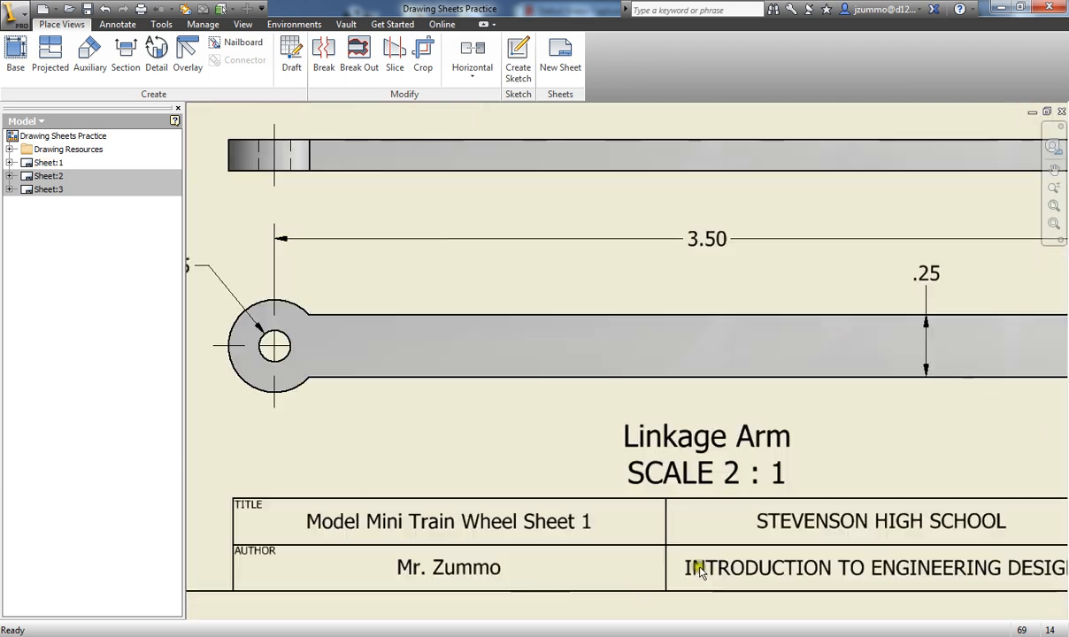
middle_click_drag(692, 566, 687, 484)
scroll(620, 601, "down", 3)
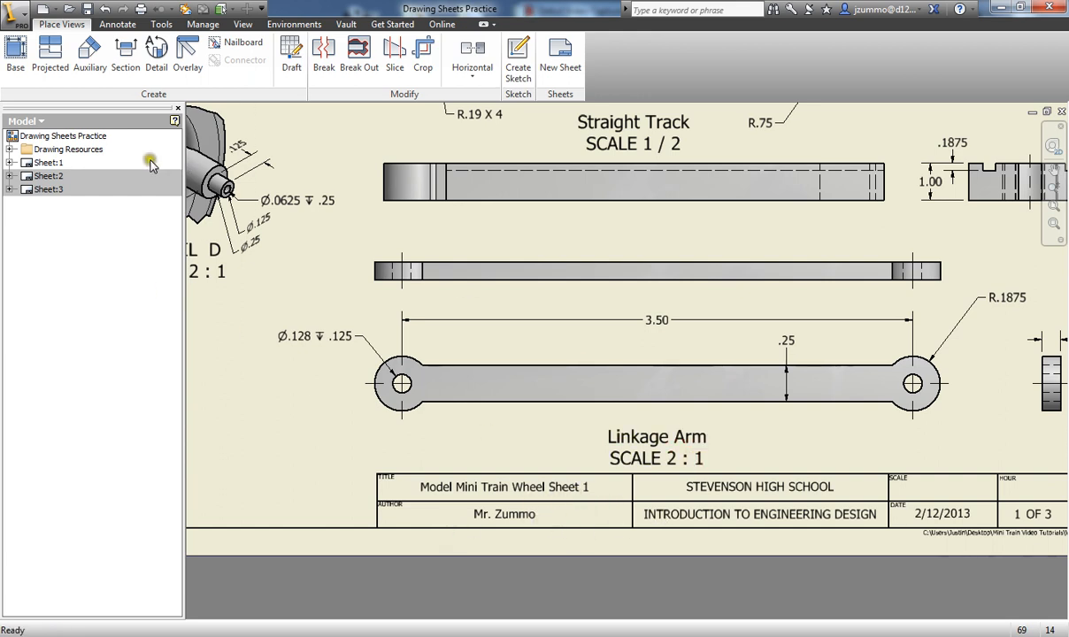
middle_click_drag(695, 372, 564, 361)
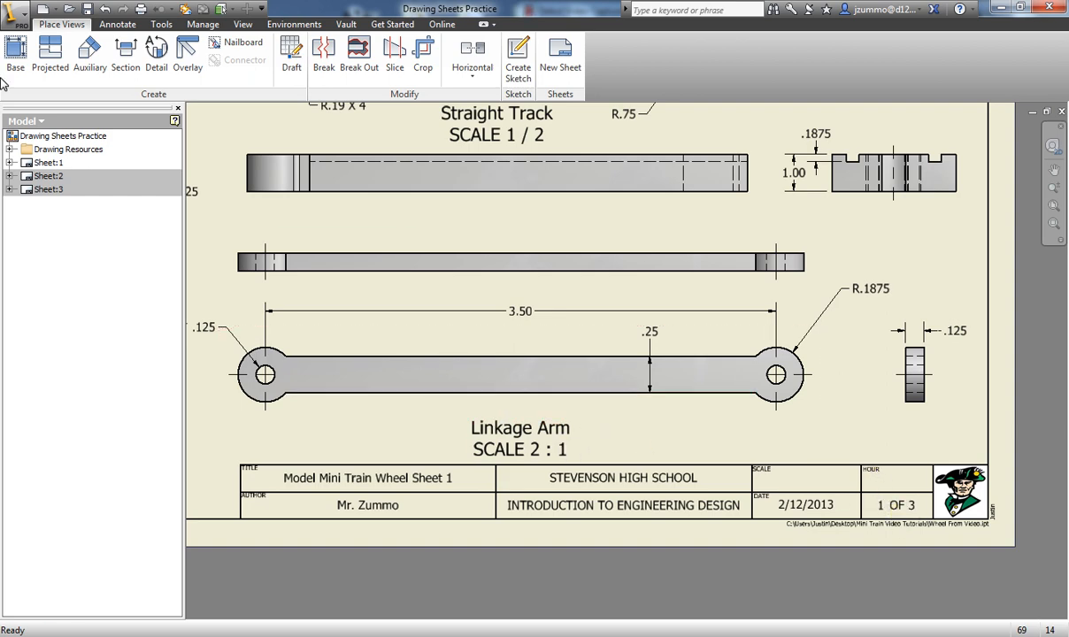
Open Sheet:2 and check its title block and overall layout
double_click(35, 177)
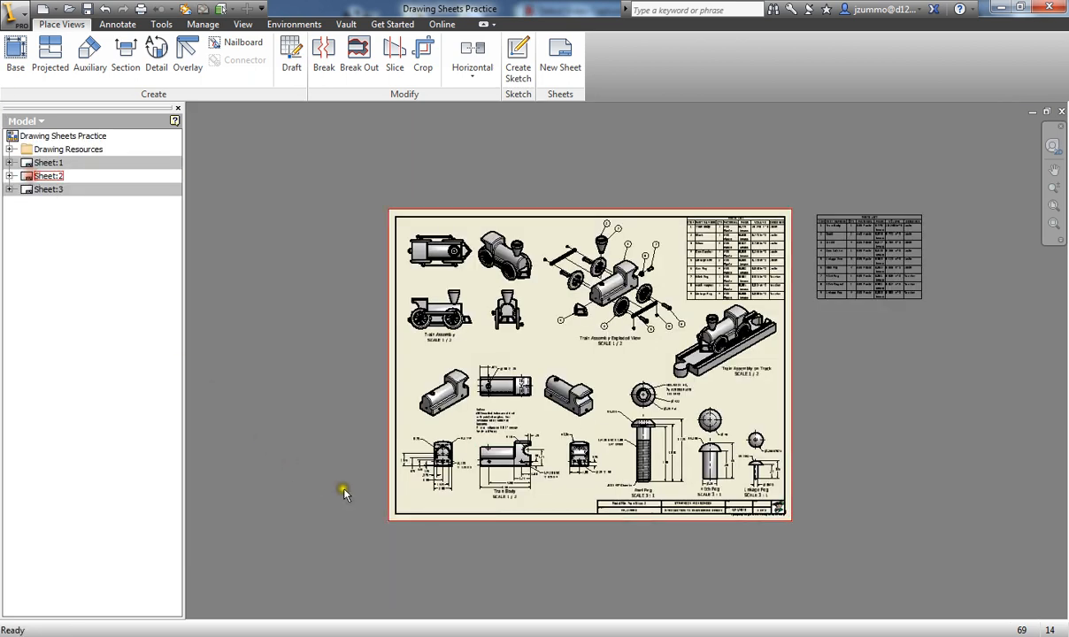
scroll(692, 518, "up", 5)
scroll(395, 463, "up", 2)
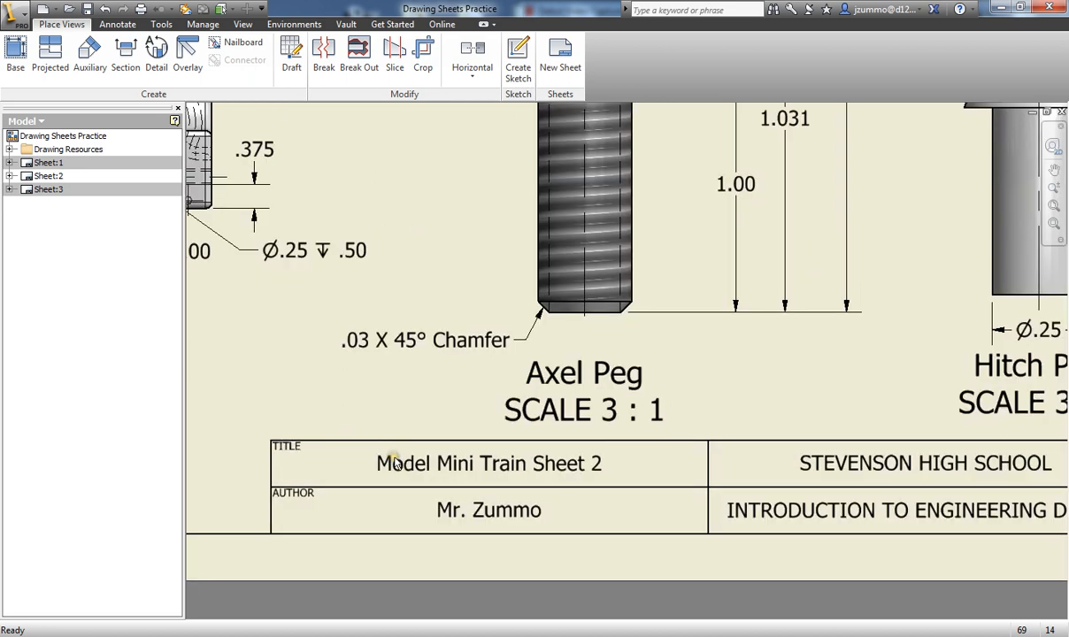
scroll(416, 474, "down", 6)
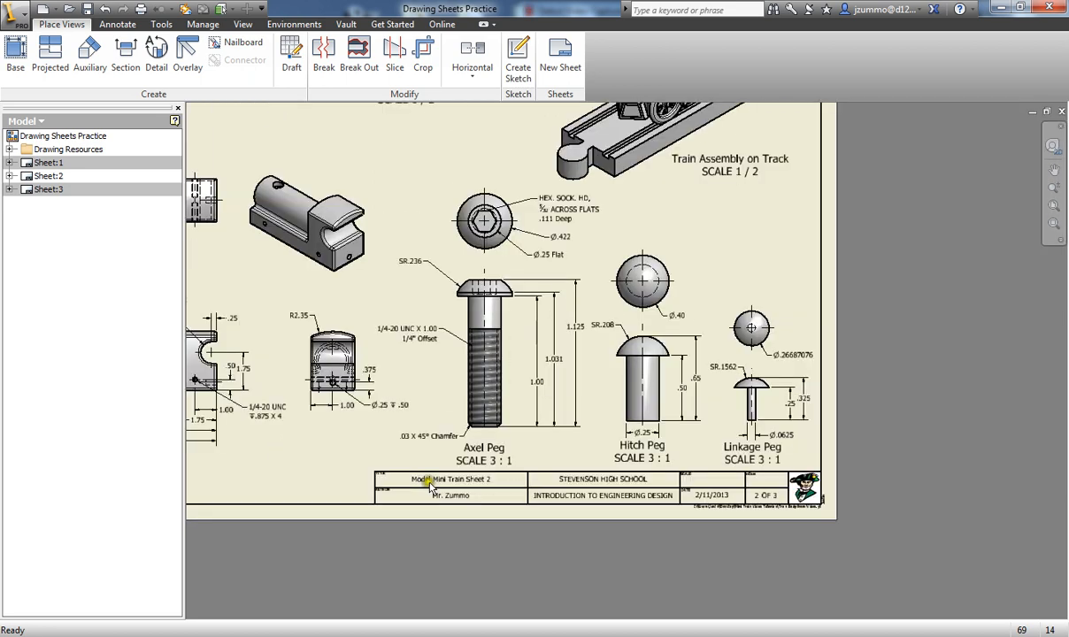
mouse_move(431, 351)
left_mouse_down()
mouse_move(460, 371)
mouse_move(518, 338)
left_mouse_up()
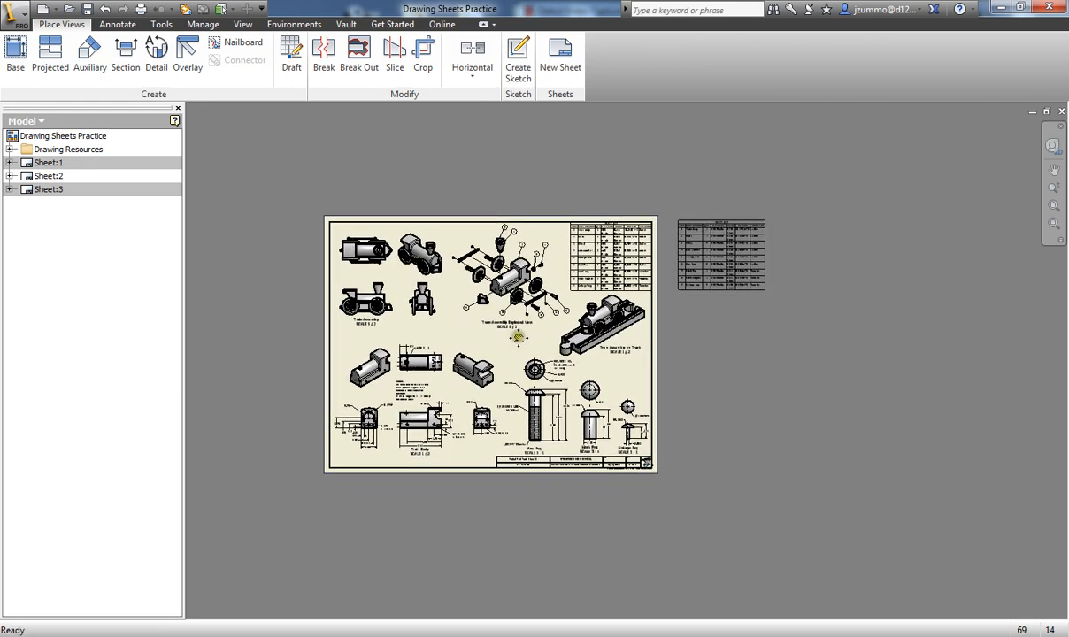
Open the new Sheet:3 to review its border and title block
left_click(222, 212)
double_click(34, 191)
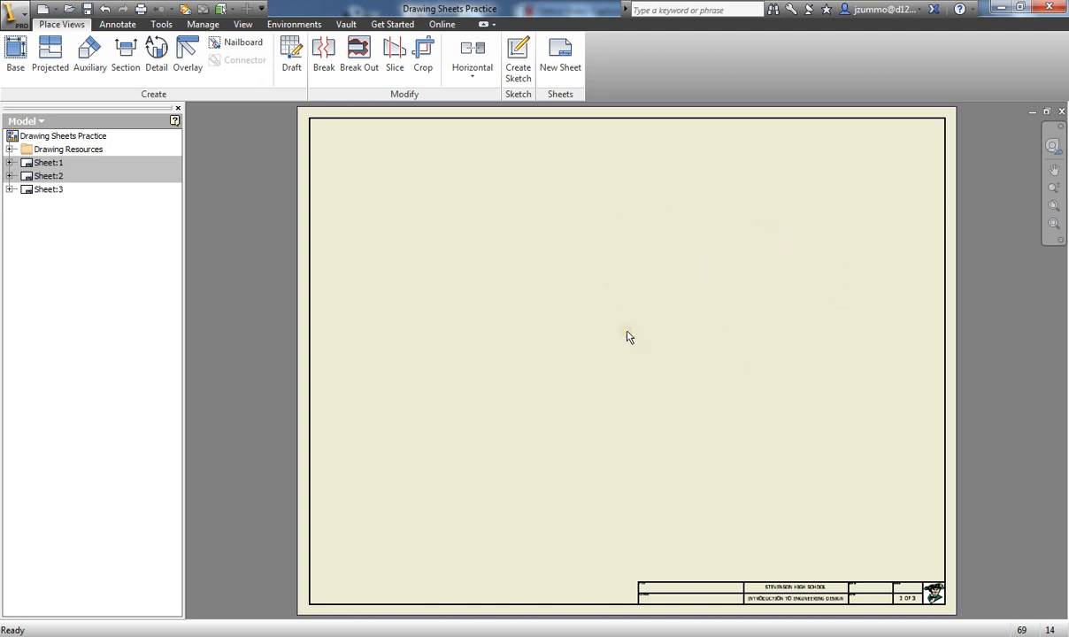
left_click(512, 285)
Return to Sheet:1 and review the whole sheet of part views
double_click(41, 164)
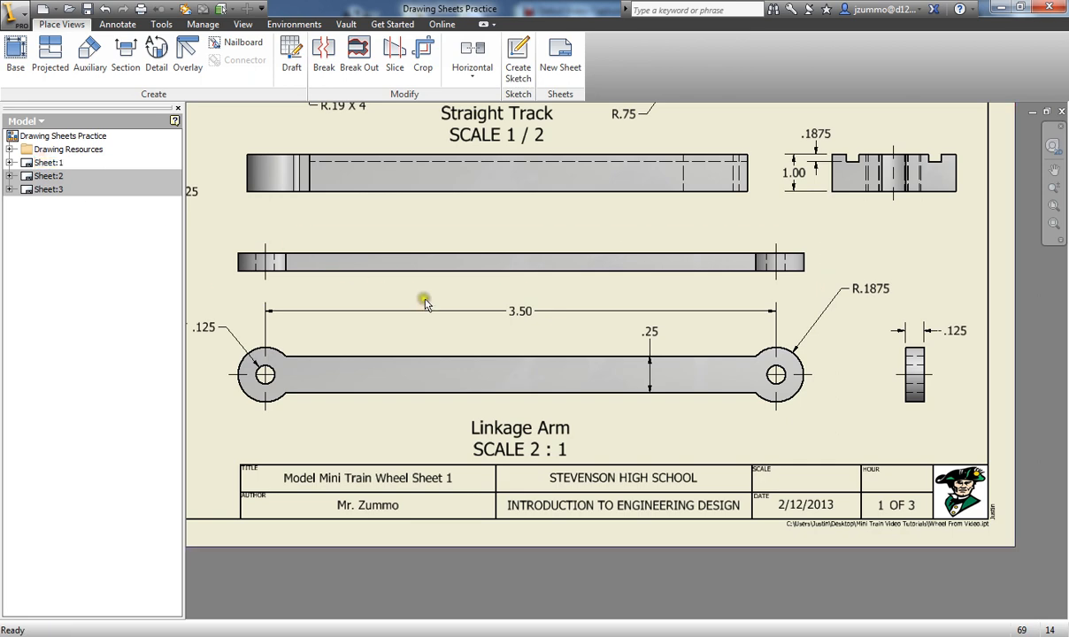
scroll(415, 294, "up", 5)
mouse_move(415, 294)
middle_mouse_down()
mouse_move(671, 444)
mouse_move(666, 485)
middle_mouse_up()
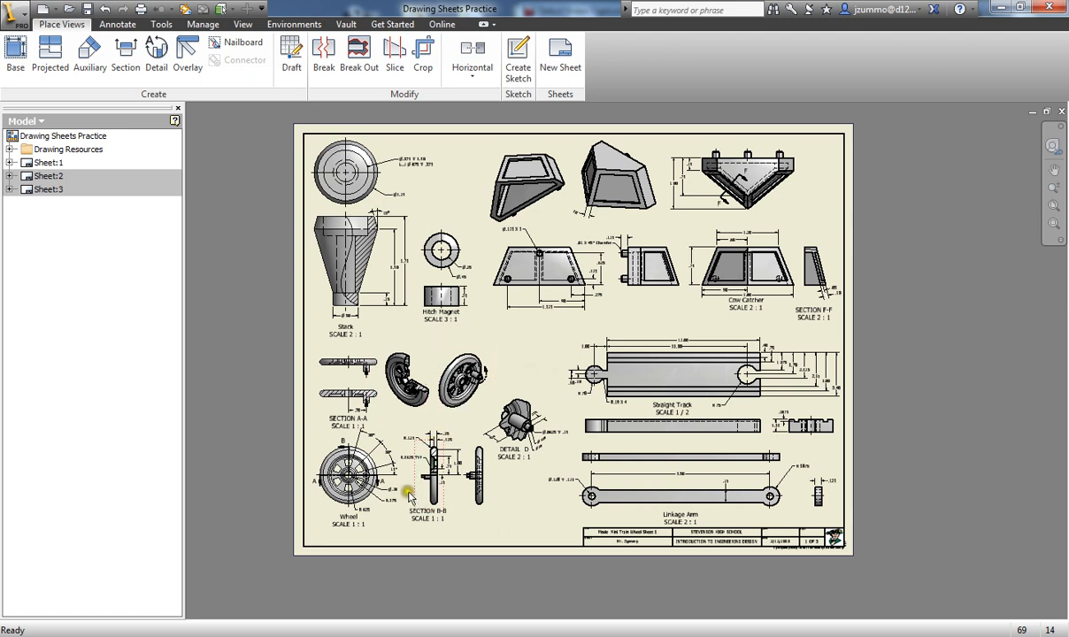
left_click(293, 636)
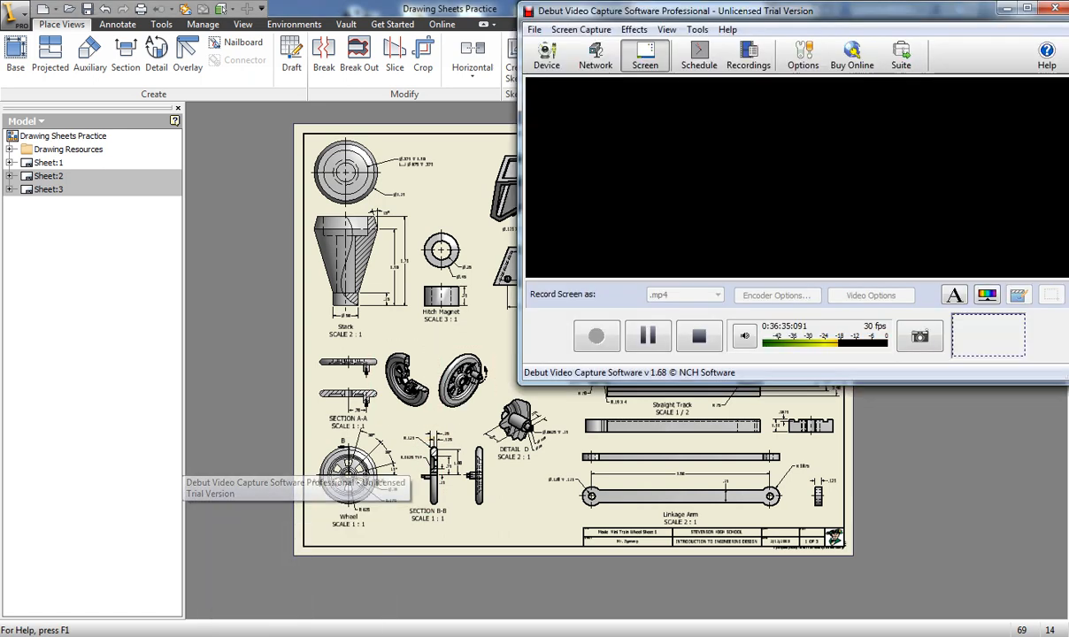